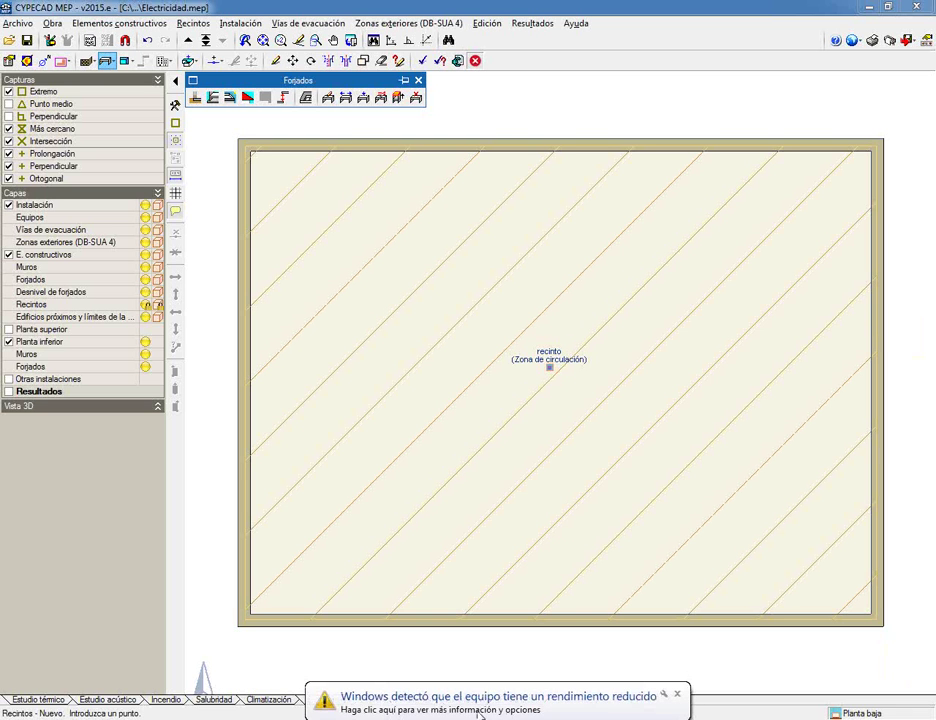
click(677, 693)
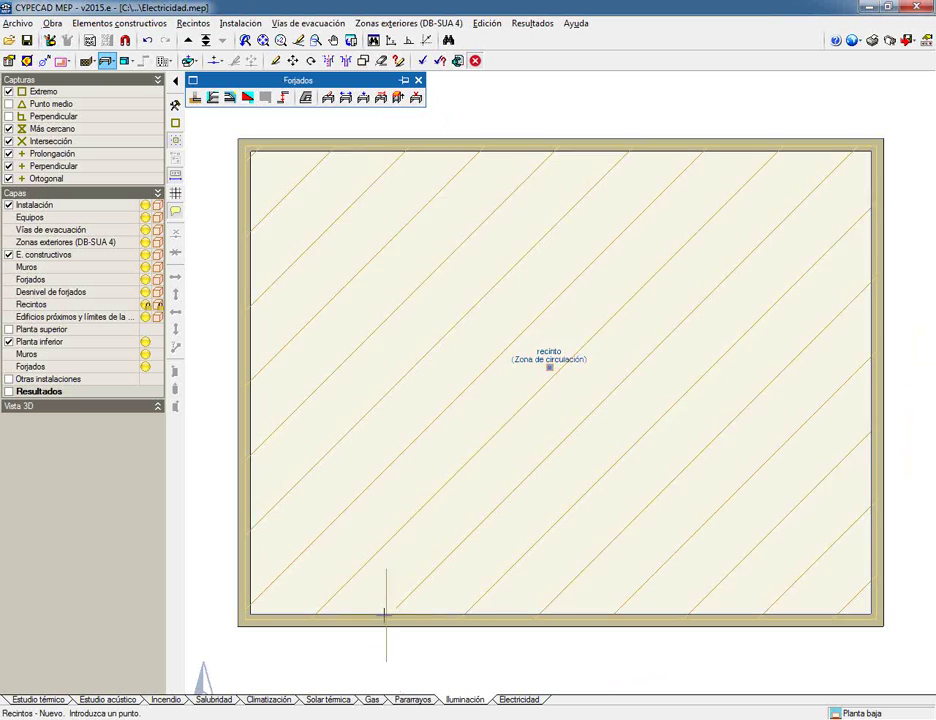
click(422, 494)
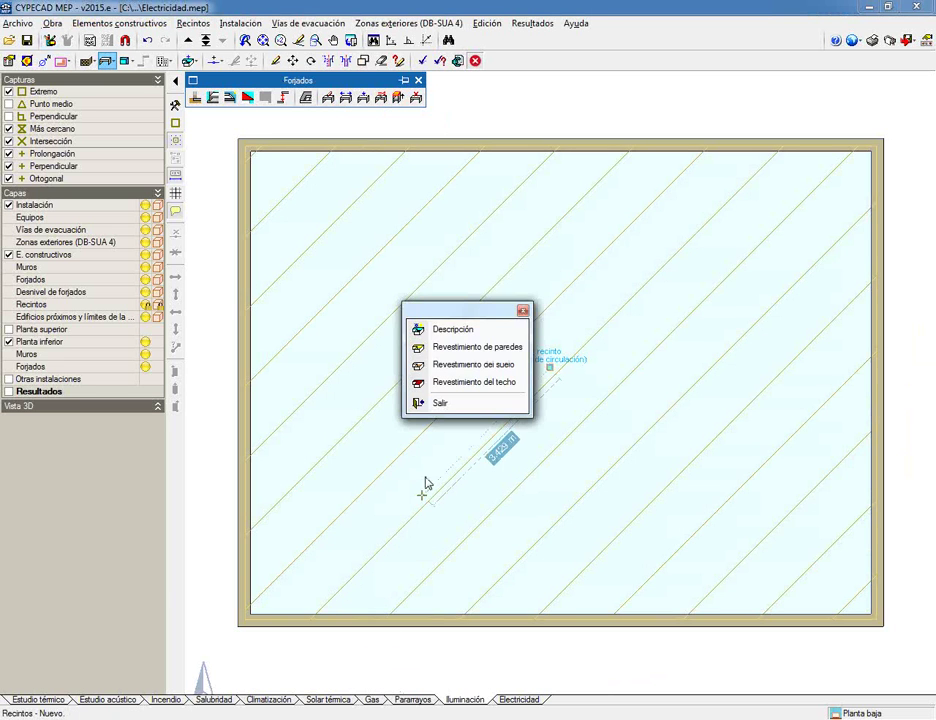
click(522, 310)
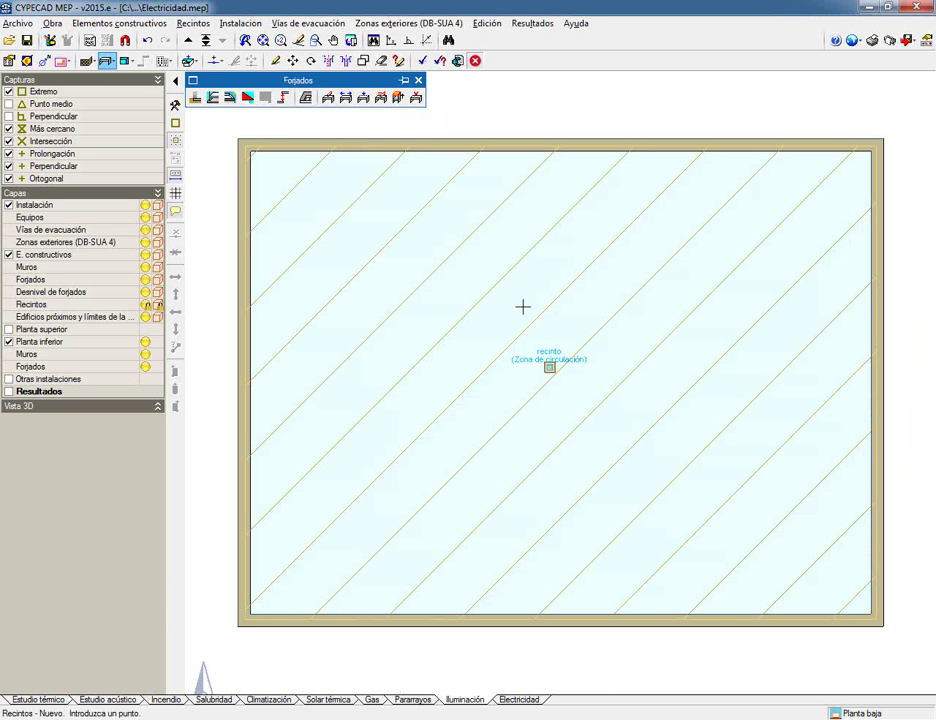
Step: Start adding an interior luminaire for normal lighting and create a new luminaire type from the Generador de Precios
click(240, 23)
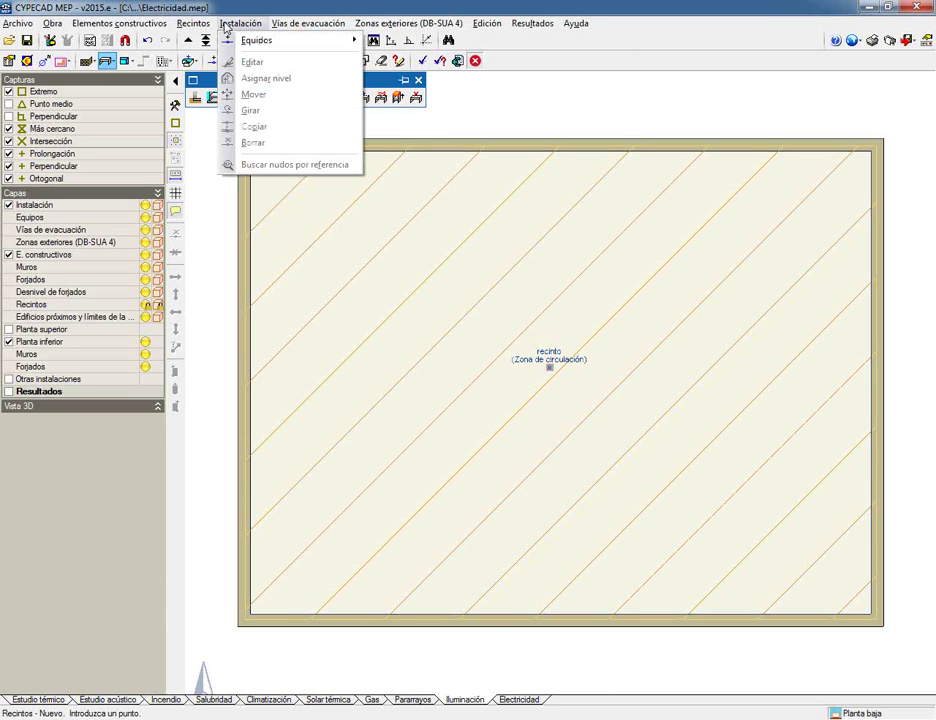
mouse_move(245, 42)
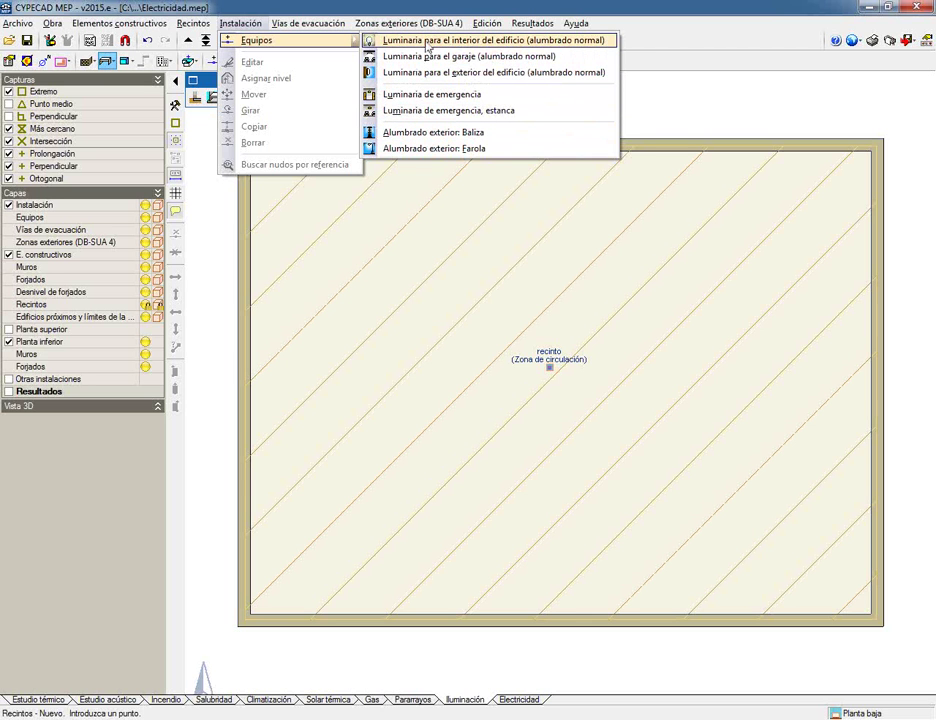
click(427, 41)
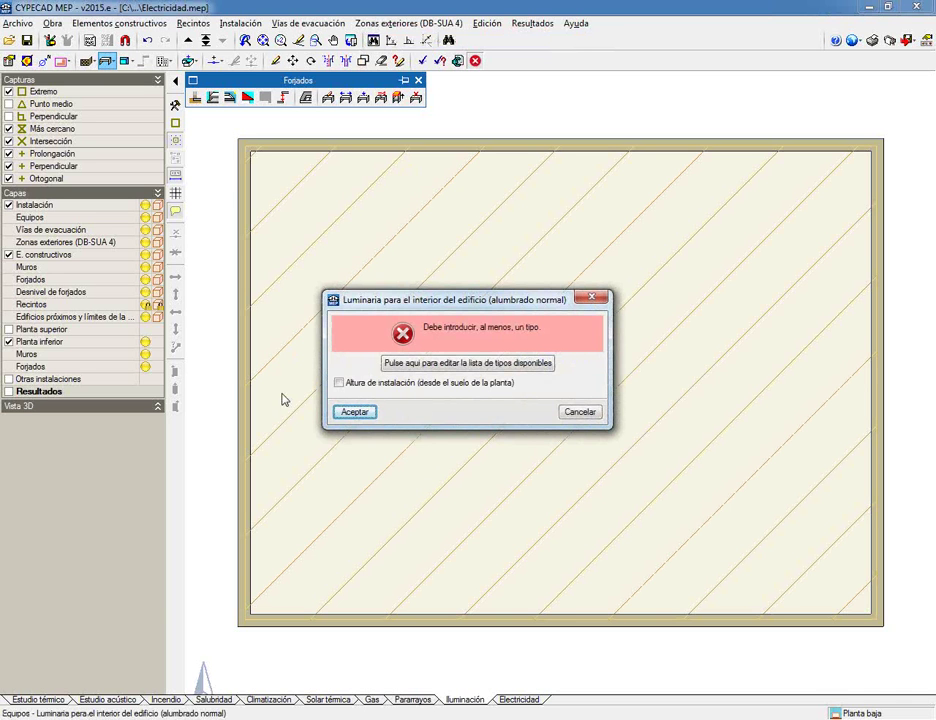
click(408, 364)
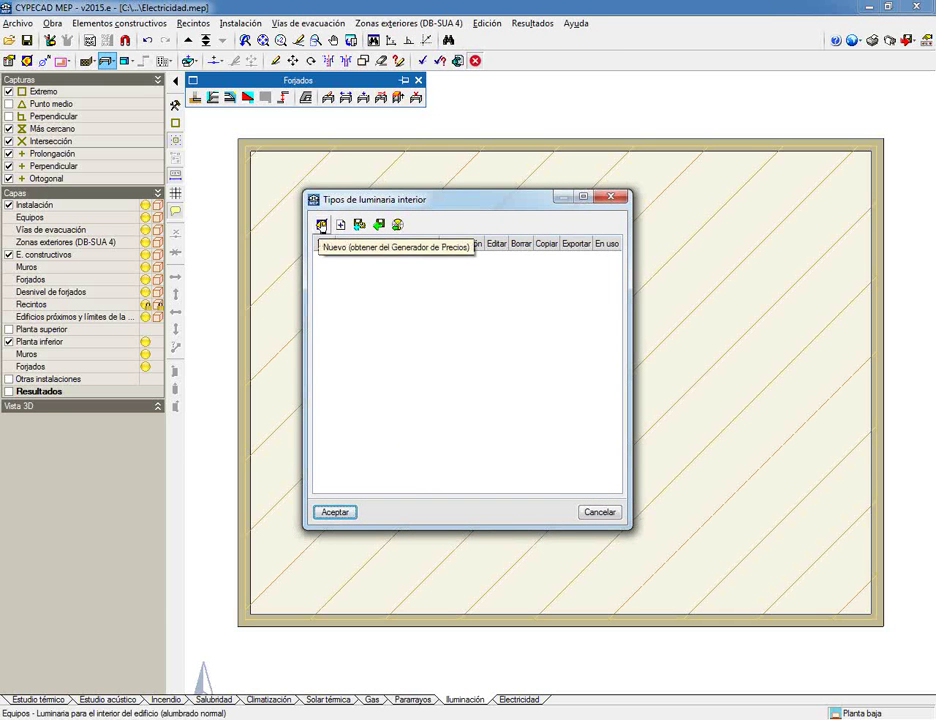
click(321, 224)
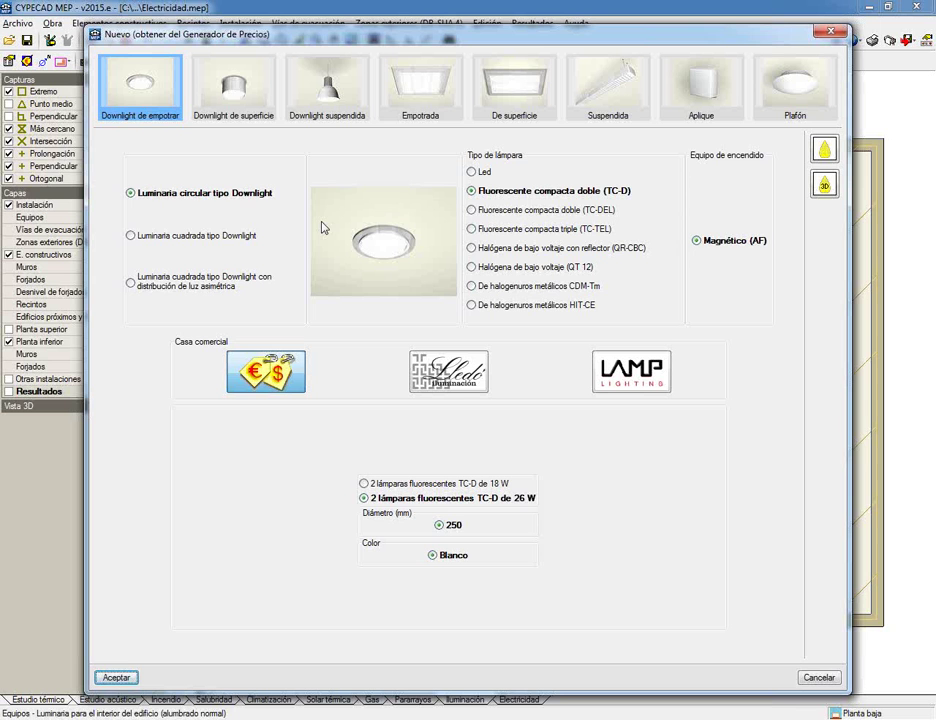
Step: Choose a recessed (Empotrada) rectangular luminaire and set its lamp type to Fluorescente lineal estándar (TL)
click(400, 95)
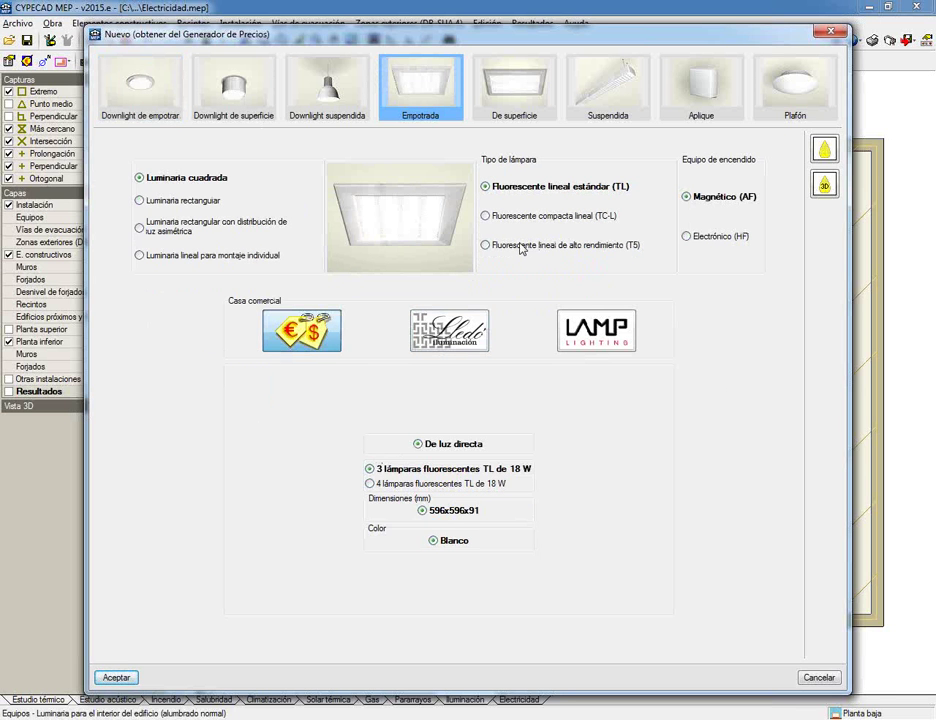
click(170, 202)
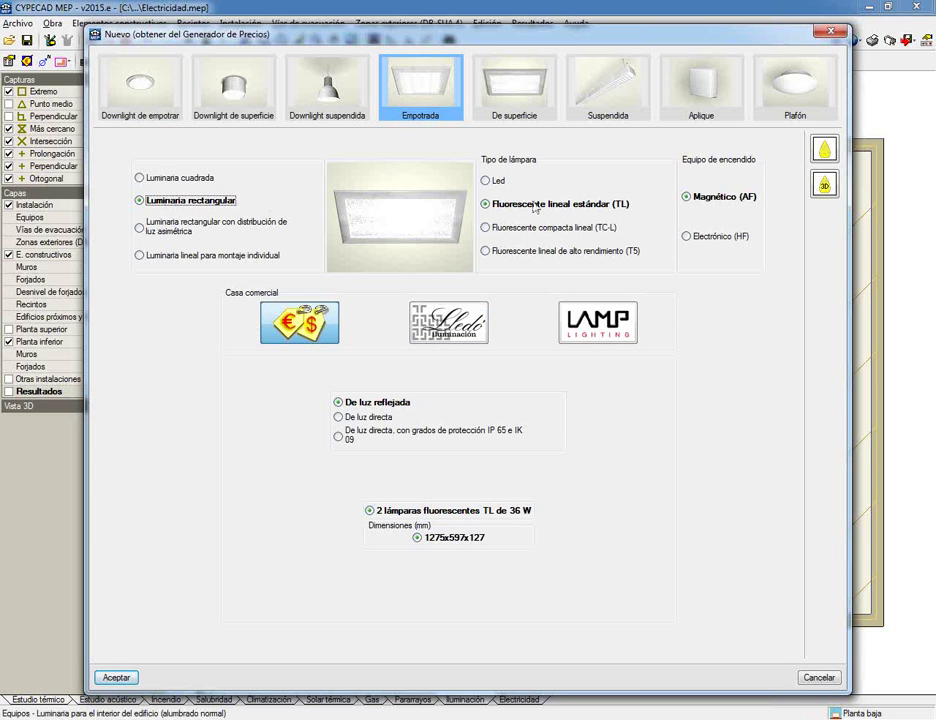
click(574, 252)
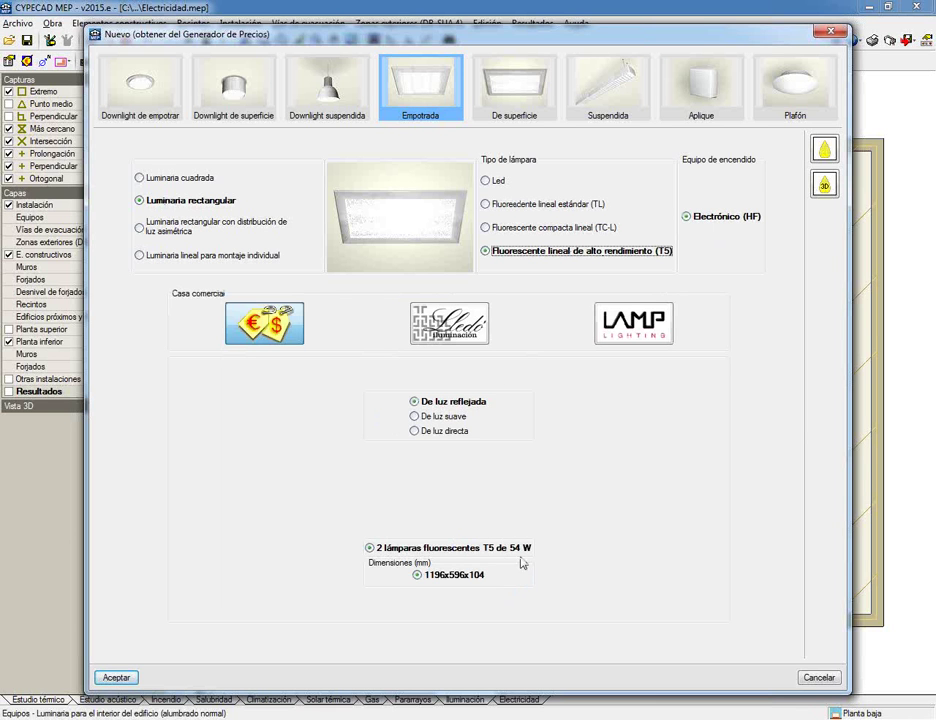
click(505, 205)
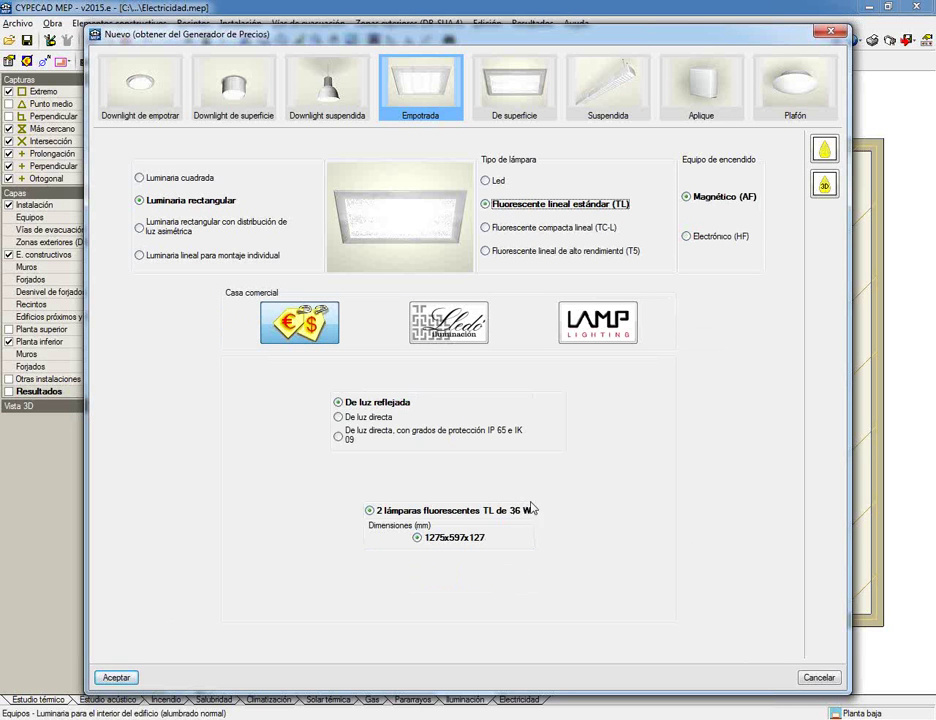
Step: Inspect the 3D light distribution of the luminaire with standard linear fluorescent (TL) lamps
click(825, 186)
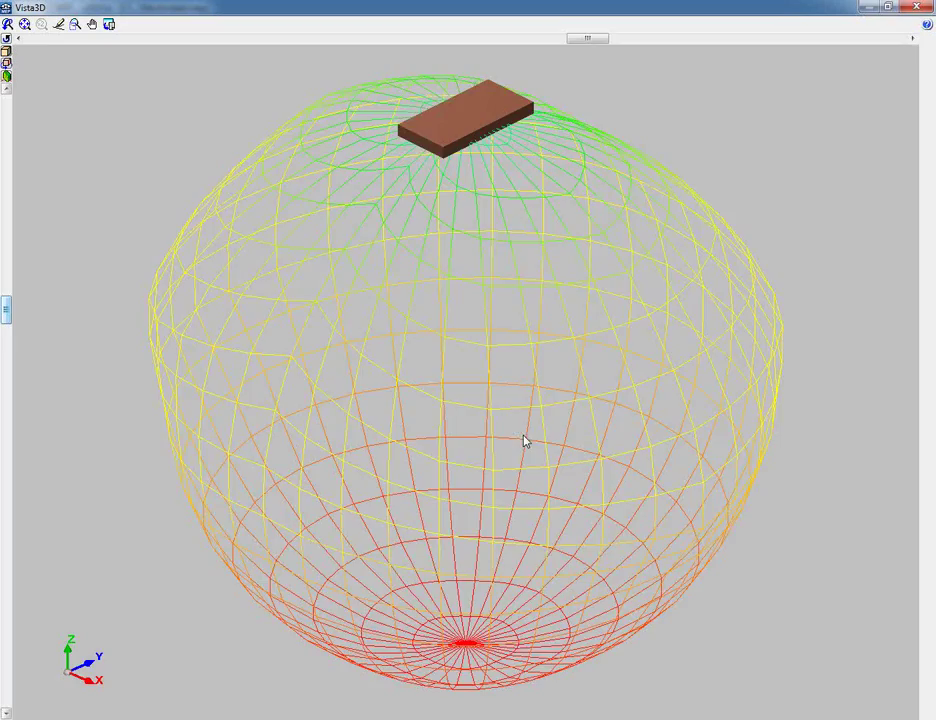
middle_drag(464, 417, 538, 313)
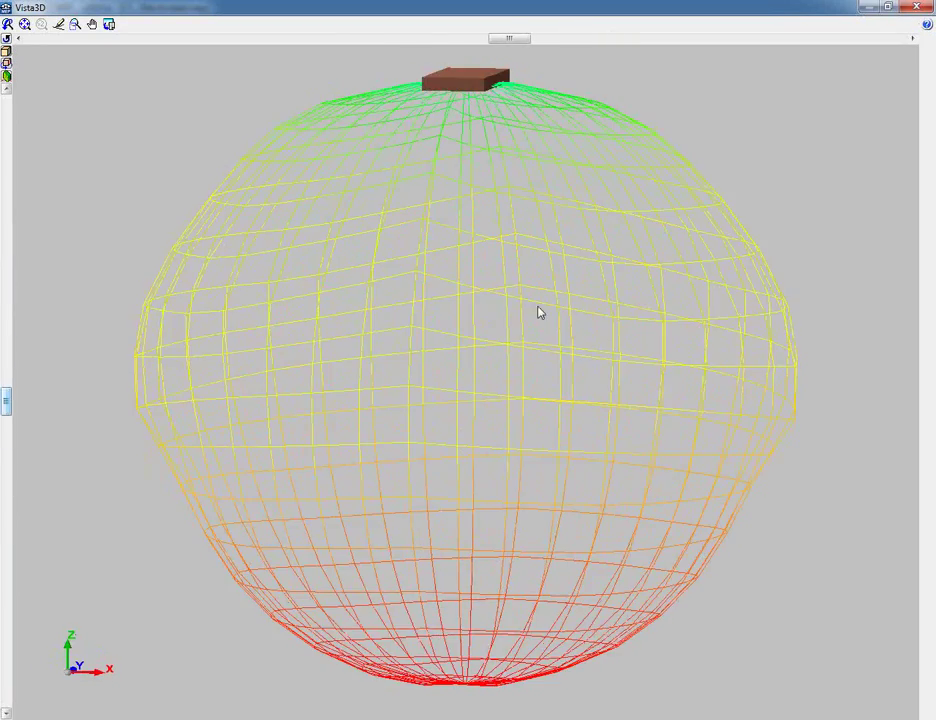
click(909, 7)
Step: Set the lamp type to Fluorescente lineal de alto rendimiento (T5) and inspect its 3D light distribution from the side and above
click(515, 253)
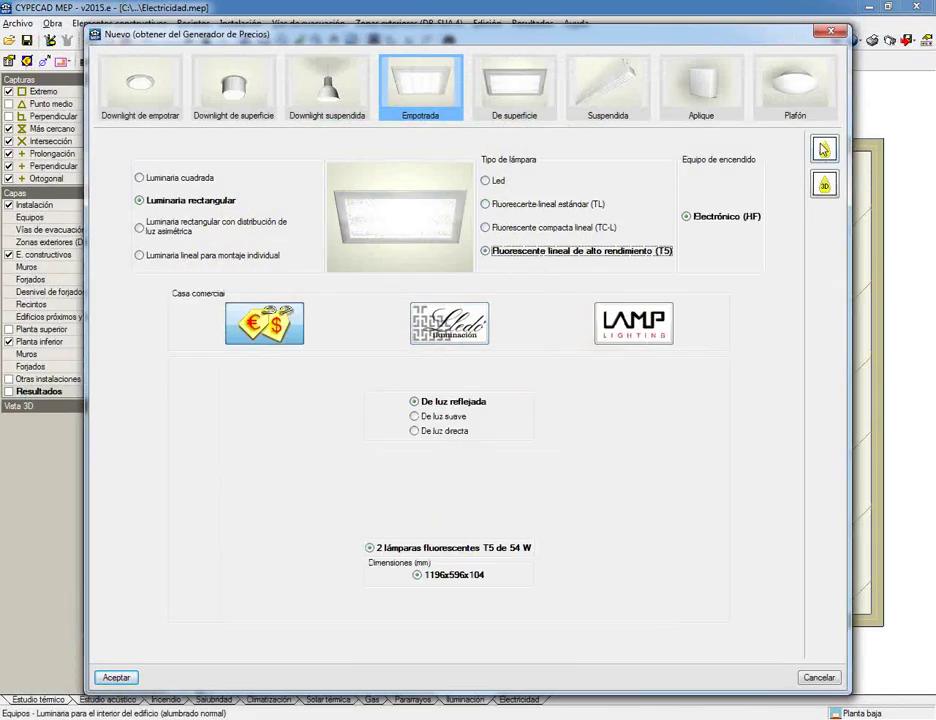
click(825, 185)
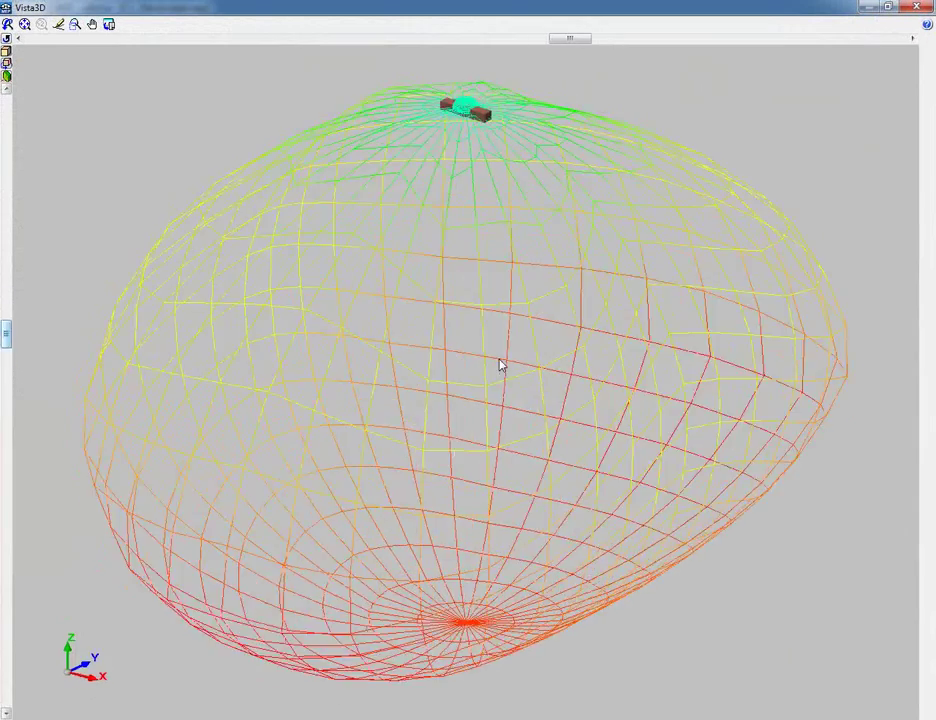
middle_drag(499, 365, 407, 33)
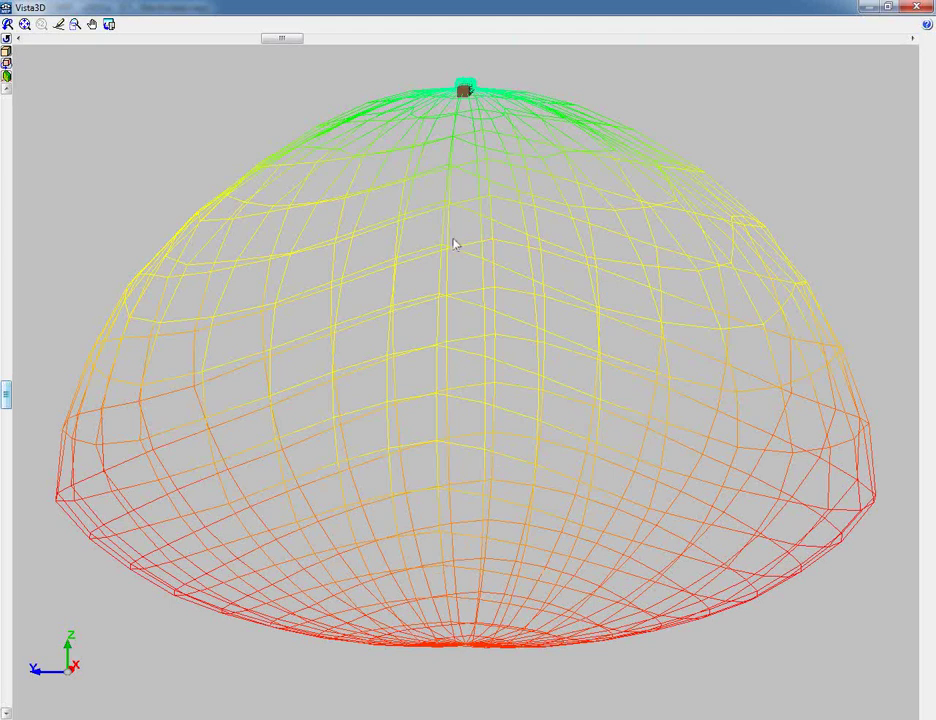
drag(468, 121, 386, 439)
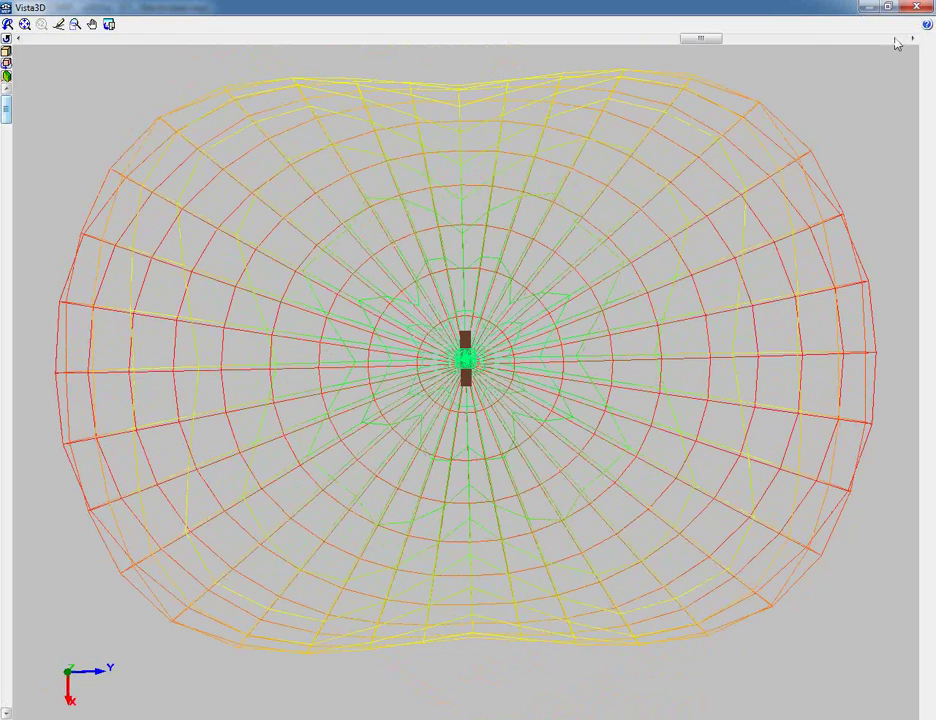
click(920, 6)
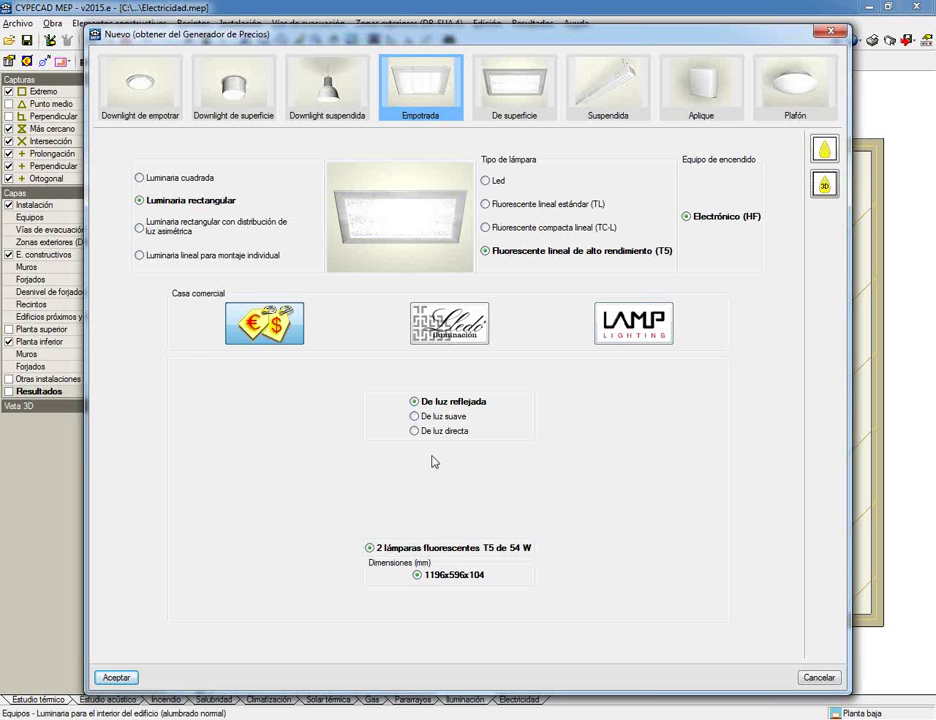
click(588, 254)
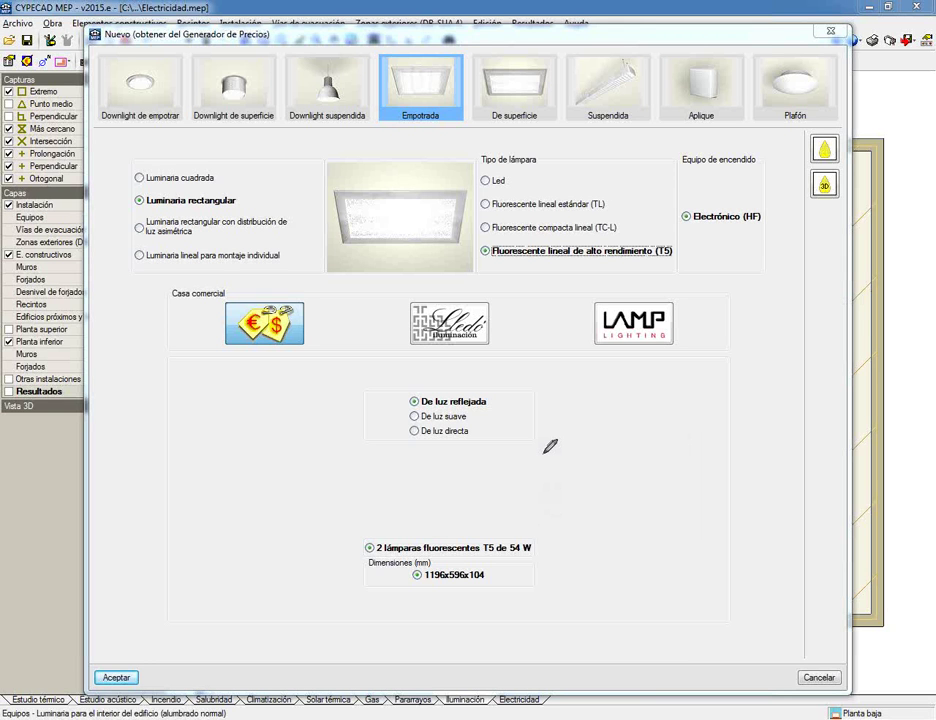
mouse_move(542, 451)
mouse_down()
mouse_move(545, 460)
mouse_move(551, 451)
mouse_move(562, 457)
mouse_up()
mouse_move(556, 451)
mouse_down()
mouse_move(566, 463)
mouse_move(580, 464)
mouse_move(581, 450)
mouse_move(580, 465)
mouse_move(597, 463)
mouse_move(631, 452)
mouse_move(630, 442)
mouse_up()
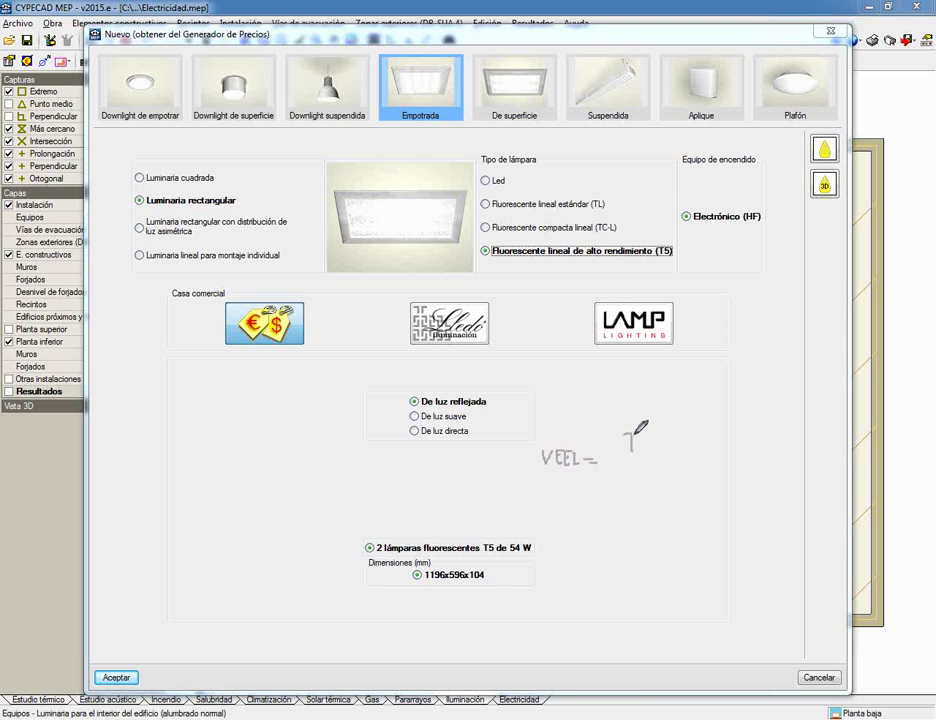
drag(535, 540, 539, 547)
click(643, 448)
mouse_move(652, 437)
mouse_down()
mouse_move(652, 452)
mouse_move(680, 441)
mouse_up()
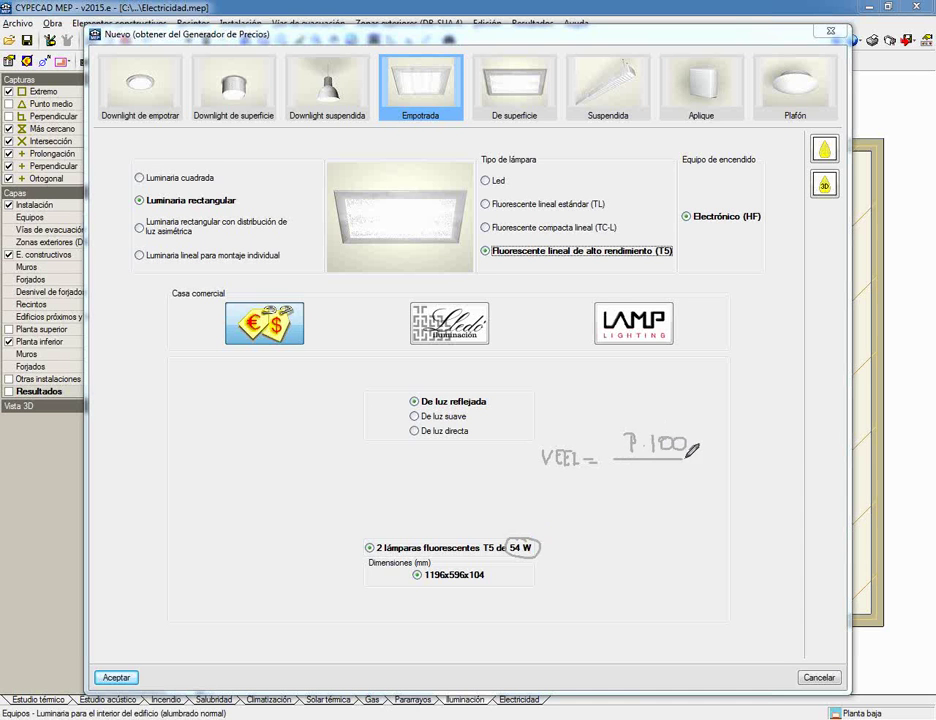
mouse_move(622, 459)
mouse_down()
mouse_move(687, 457)
mouse_move(626, 474)
mouse_move(661, 482)
mouse_move(662, 468)
mouse_move(664, 484)
mouse_move(677, 485)
mouse_up()
click(638, 477)
Step: Accept the recessed reflected-light luminaire type with two 54 W T5 lamps and start placing it without a custom installation height
click(128, 681)
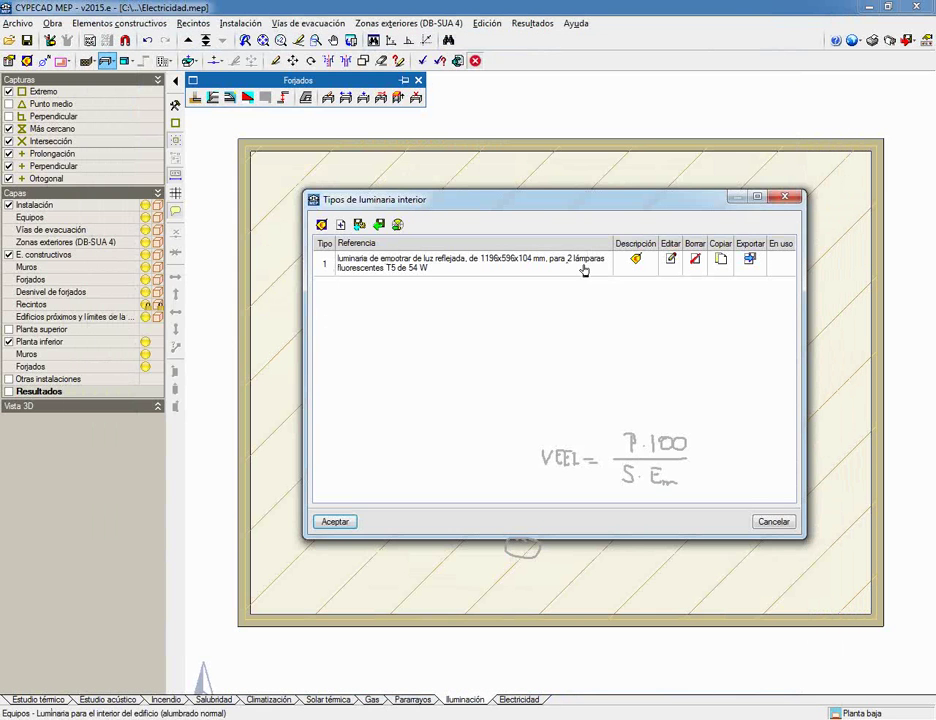
click(333, 522)
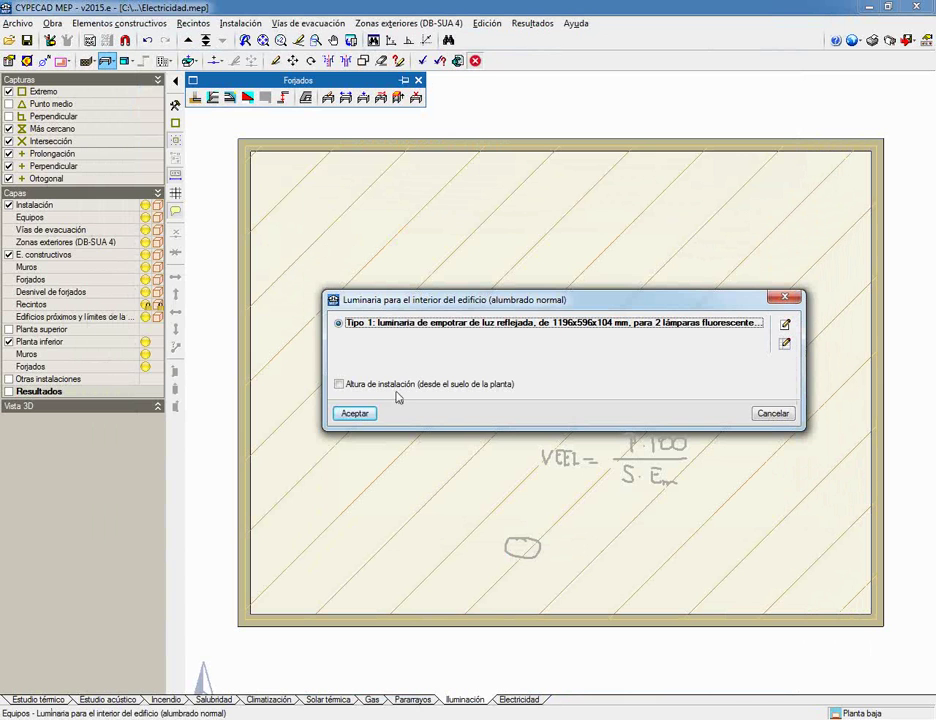
click(340, 385)
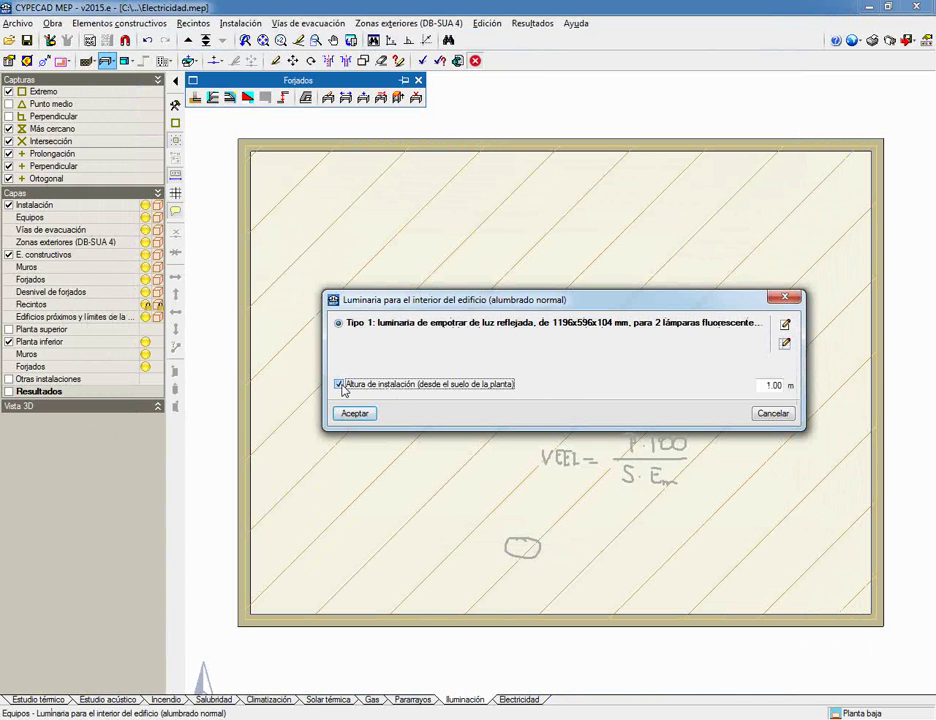
click(341, 386)
click(340, 385)
click(340, 385)
click(352, 413)
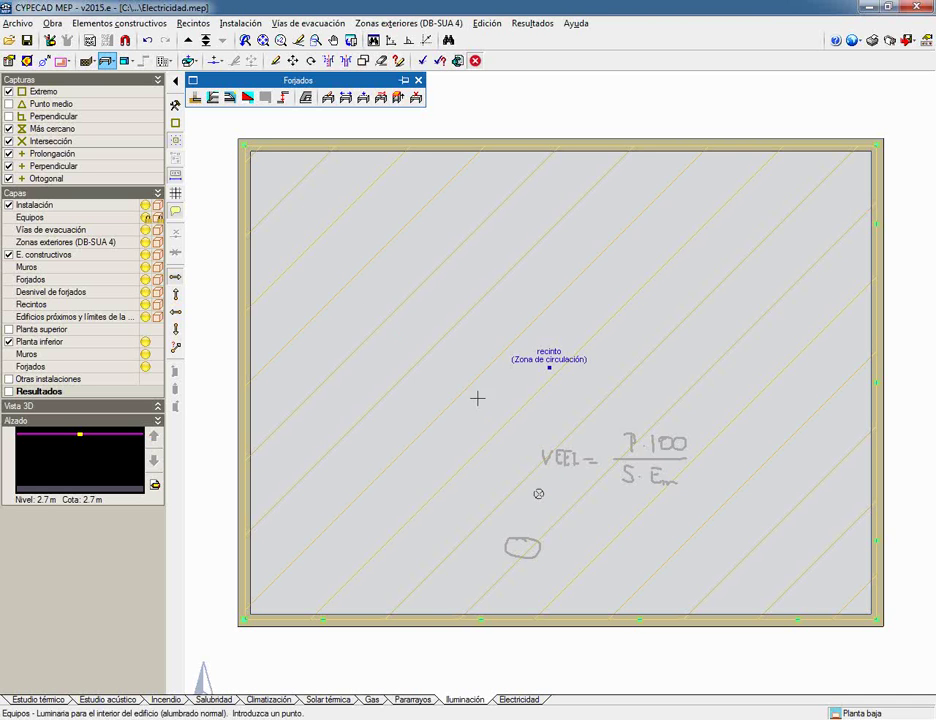
Step: Place the first luminaire 1.5 m to the right of and 1.5 m below the room's upper-left inner corner
scroll(238, 138, up, 3)
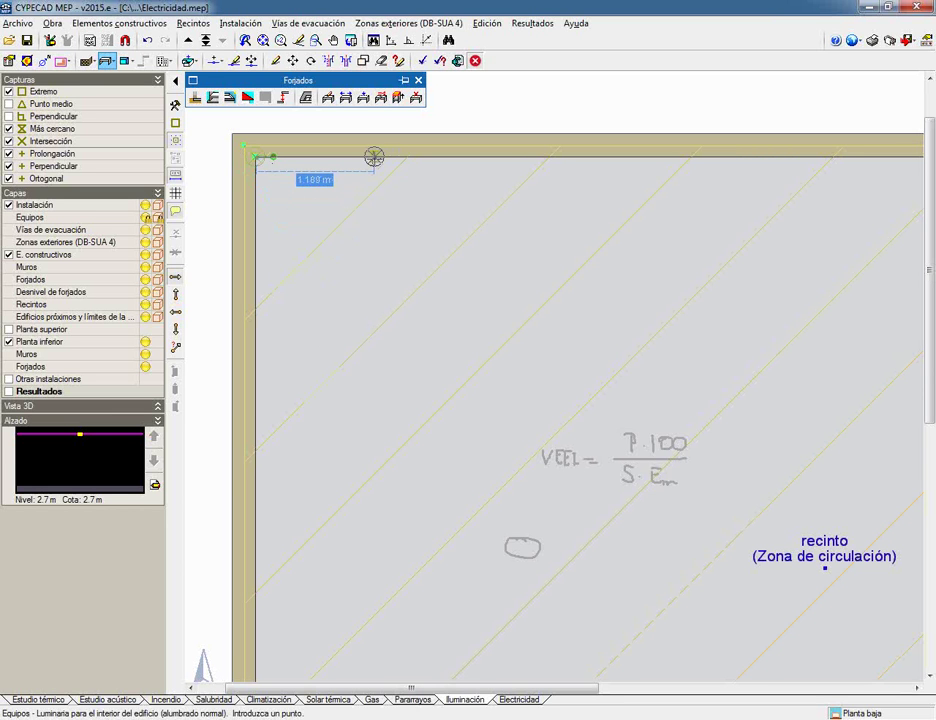
key(Return)
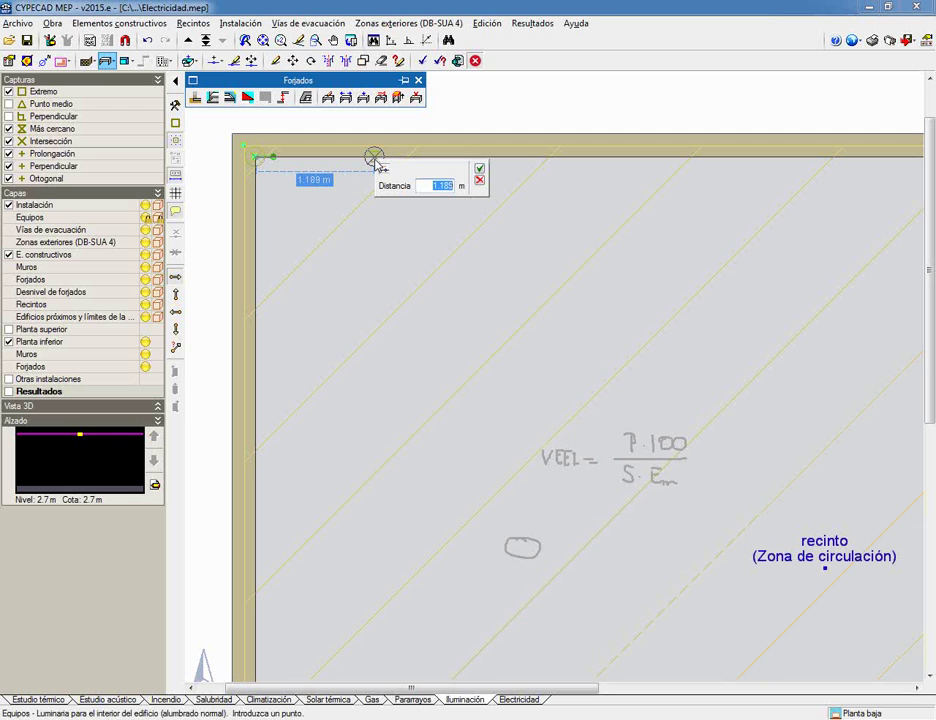
text(1.5)
key(Return)
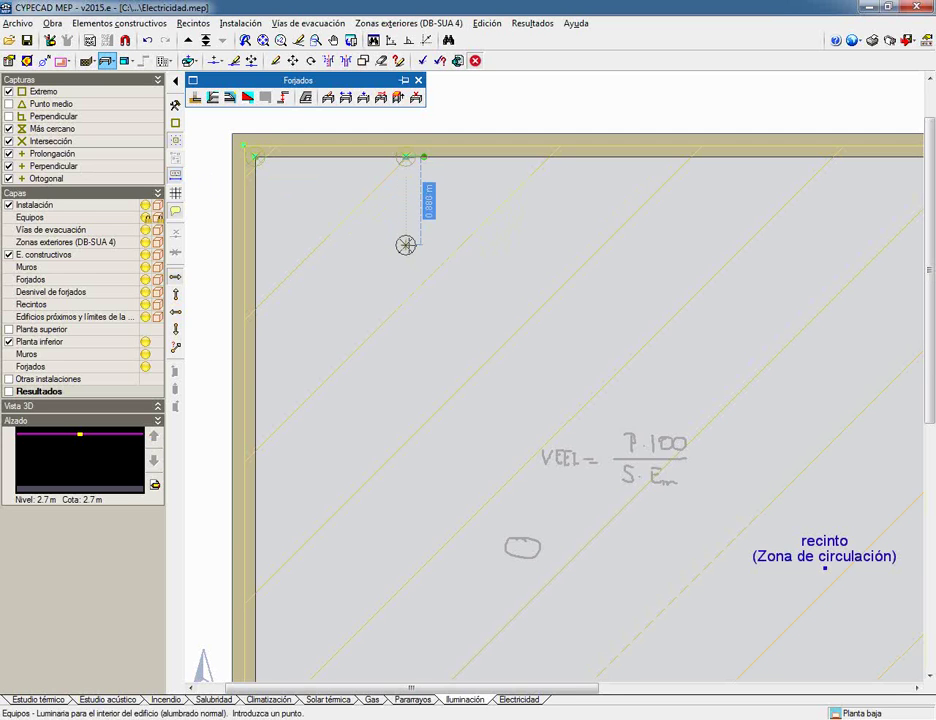
key(Return)
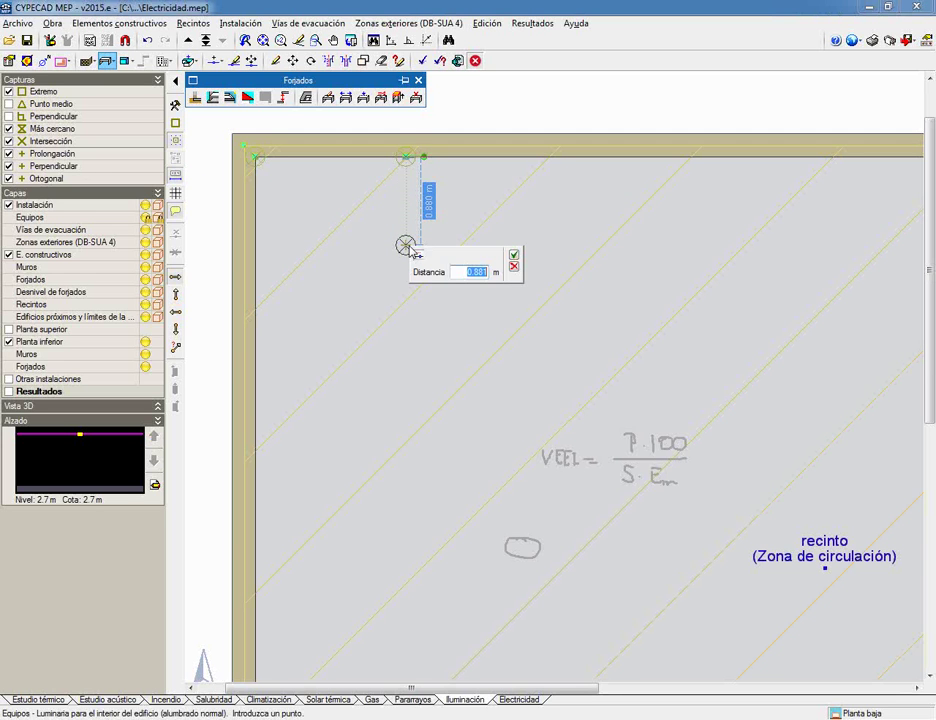
text(1.5)
key(Return)
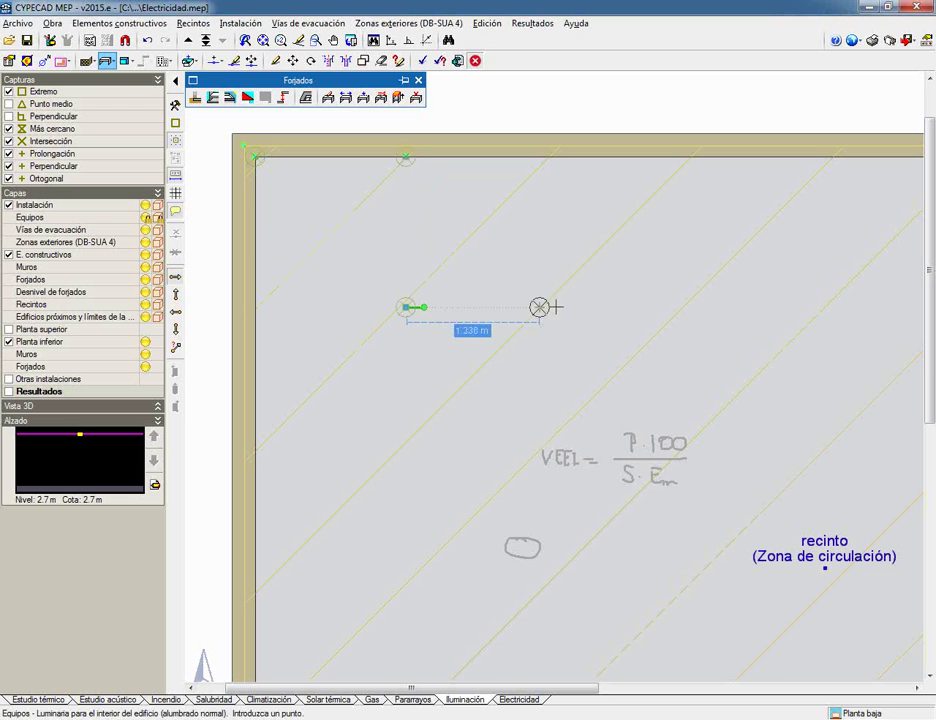
Step: Place three more luminaires to the right of the first one, spaced 3 m apart, to complete the upper row
mouse_move(623, 307)
text(3)
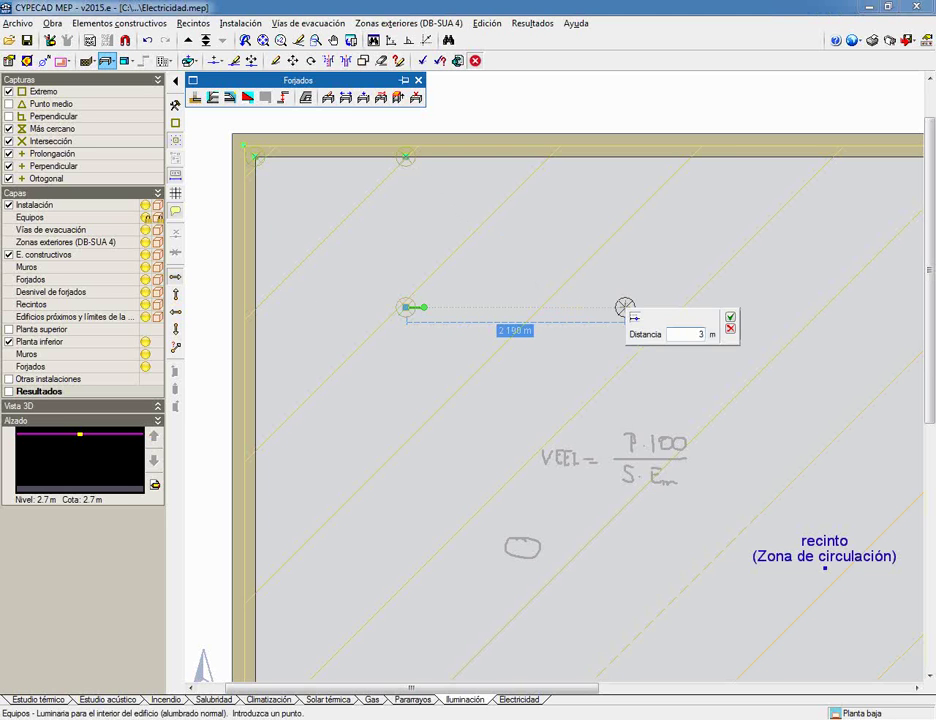
click(647, 318)
key(Return)
scroll(680, 299, down, 2)
middle_drag(724, 313, 432, 320)
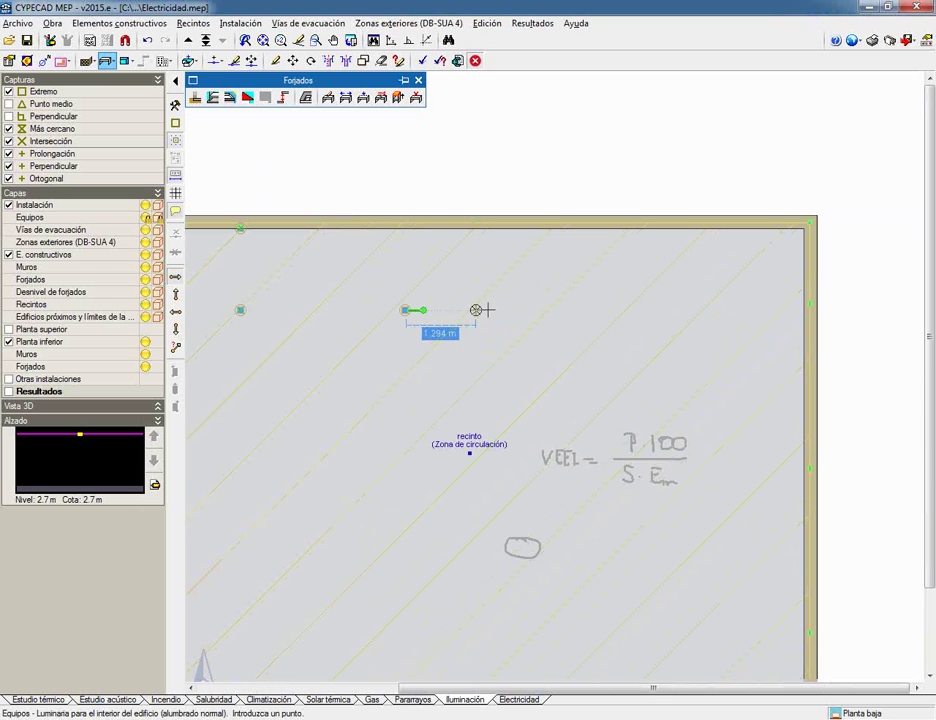
mouse_move(492, 310)
text(3)
key(Return)
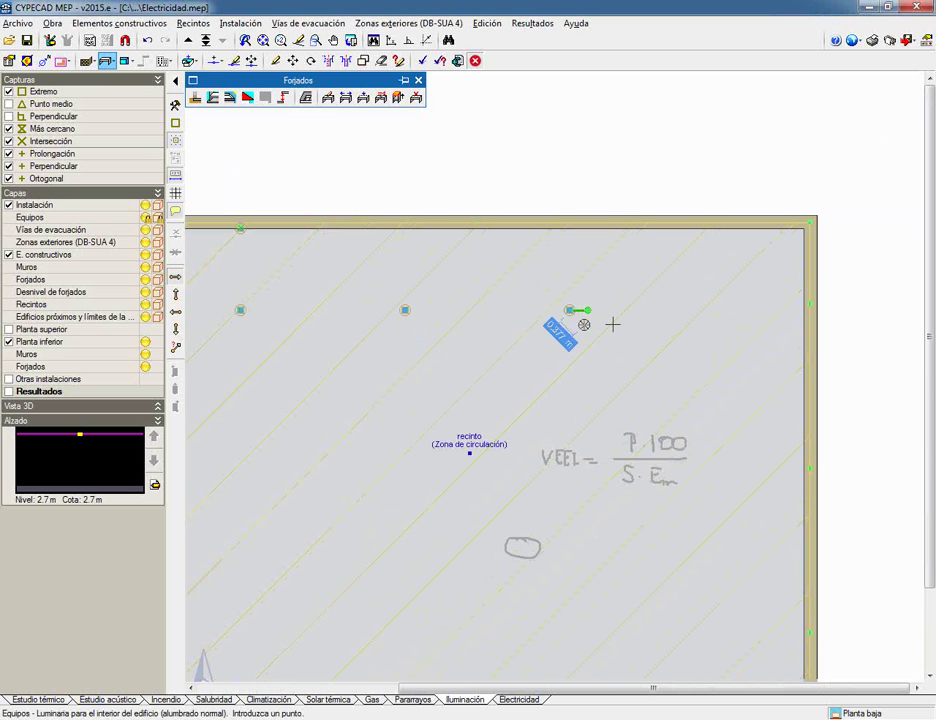
mouse_move(684, 310)
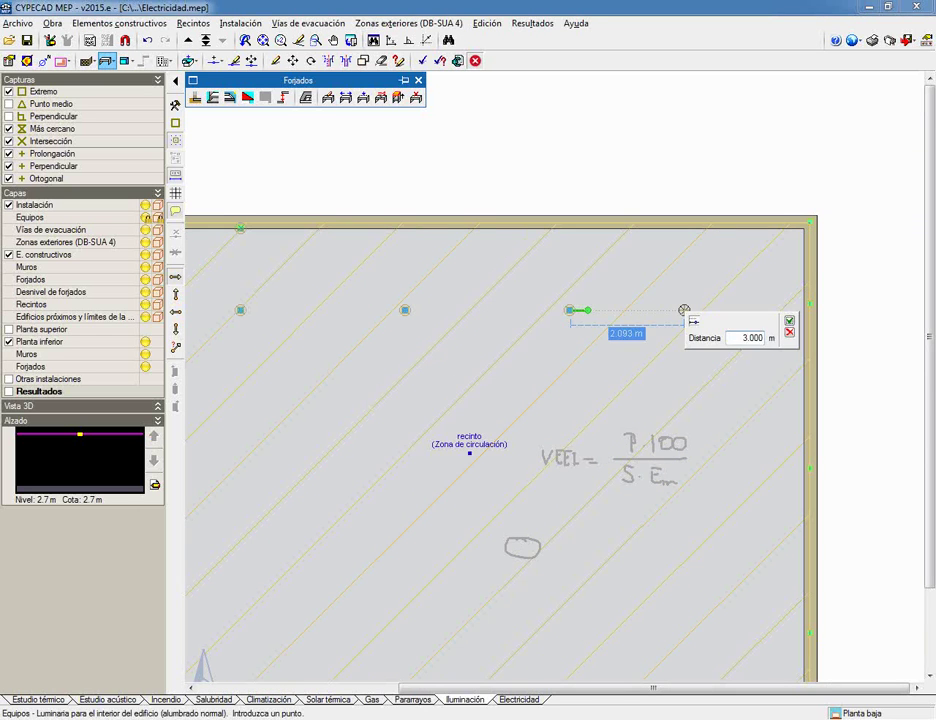
key(Return)
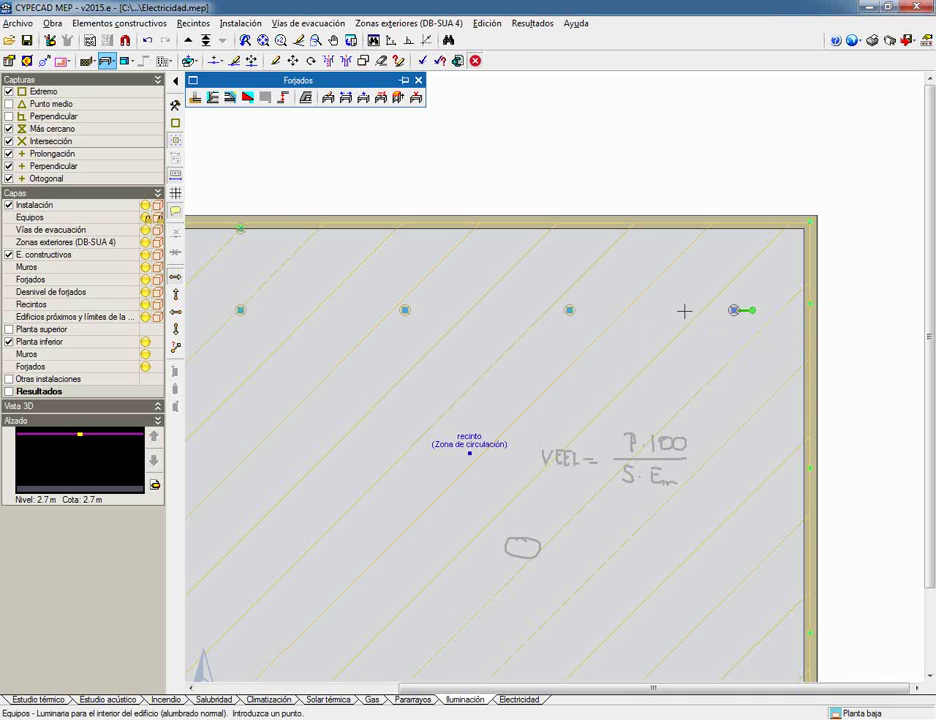
Step: Place a second row of four luminaires 3 m below the upper row, aligned with its luminaires
scroll(675, 320, down, 2)
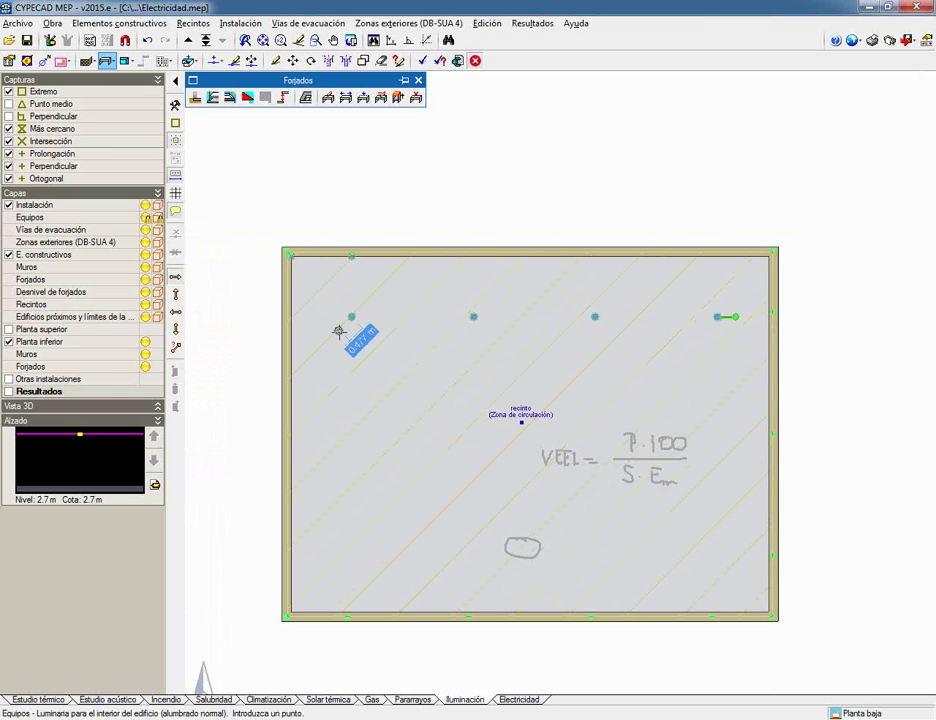
mouse_move(352, 388)
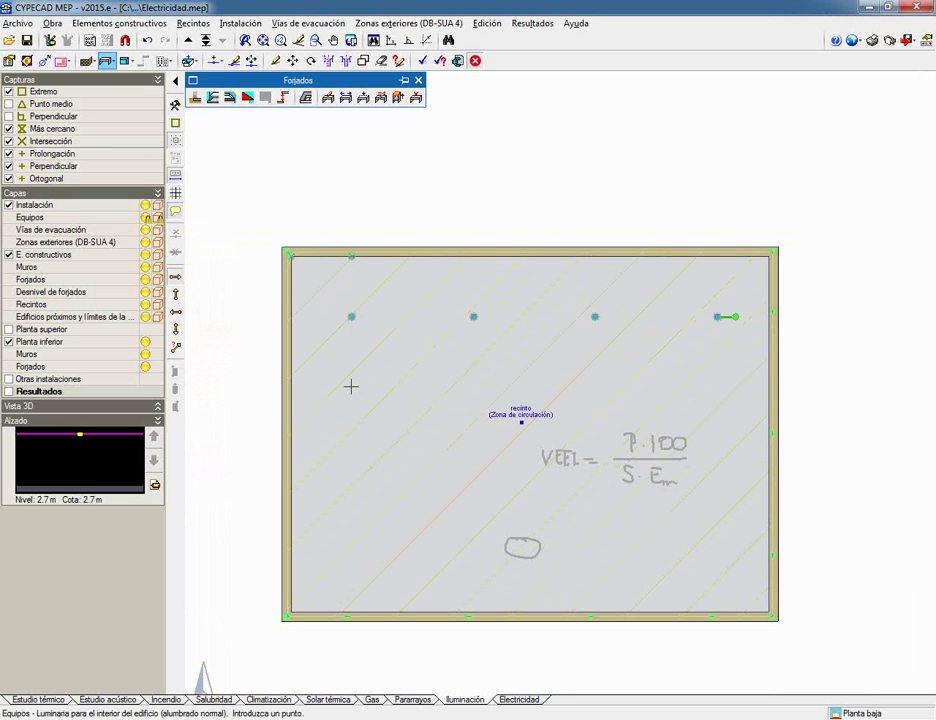
click(351, 438)
click(475, 438)
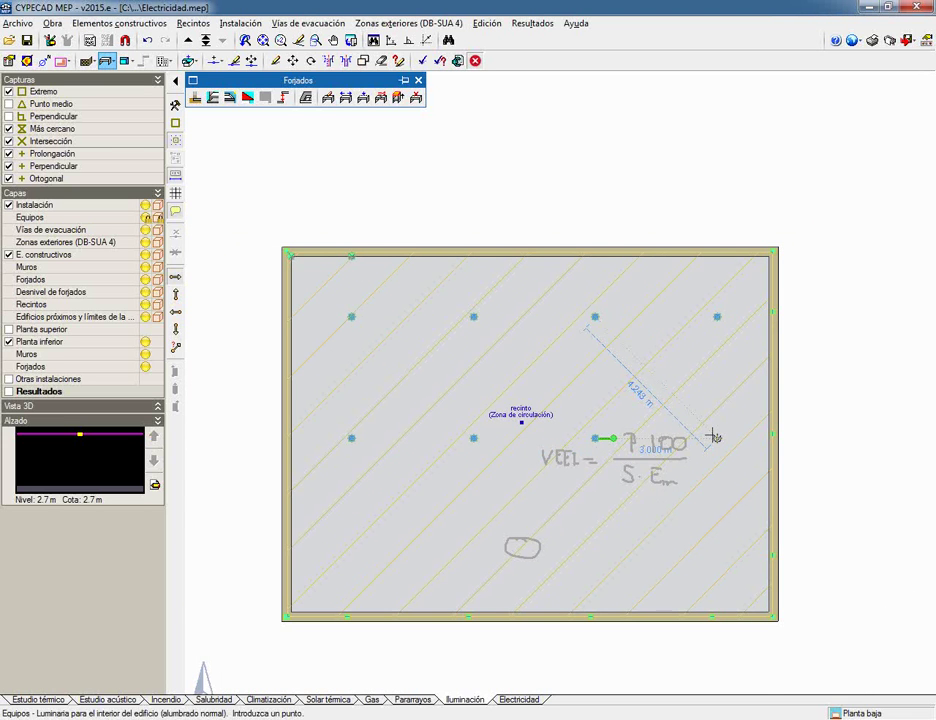
click(658, 435)
click(716, 437)
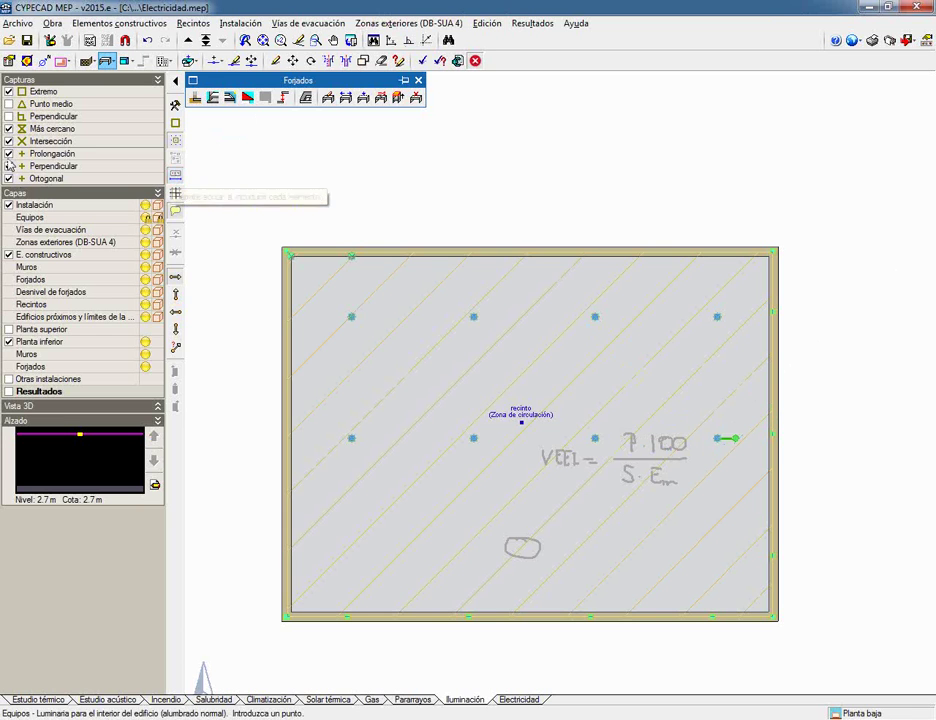
Step: Place a third row of four luminaires 3 m below the second row, aligned with the luminaires above
click(352, 529)
text(3)
key(Return)
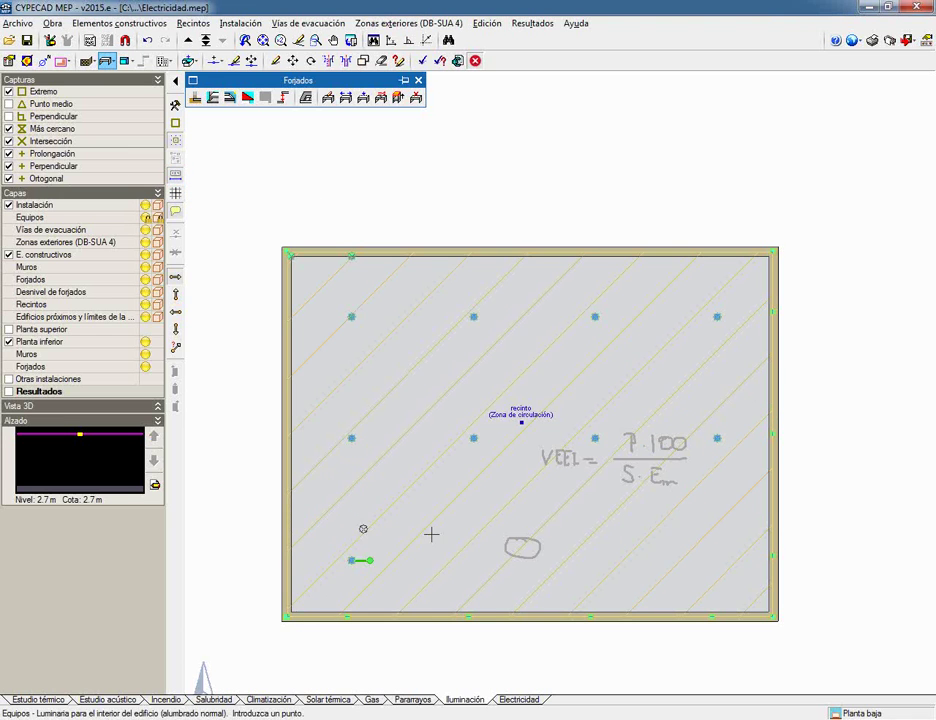
click(475, 558)
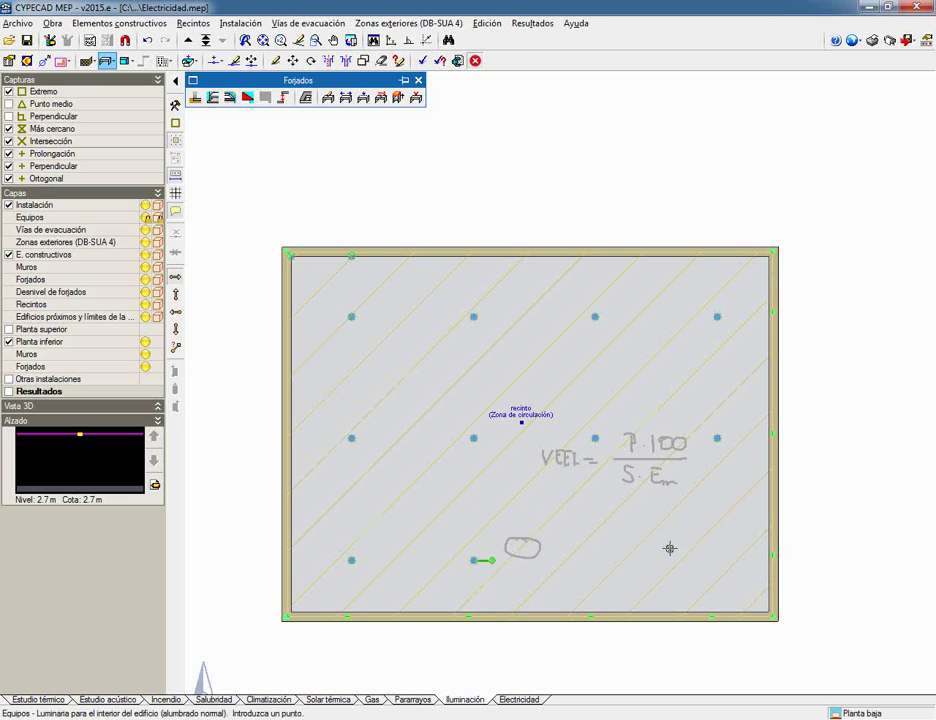
click(596, 555)
click(716, 559)
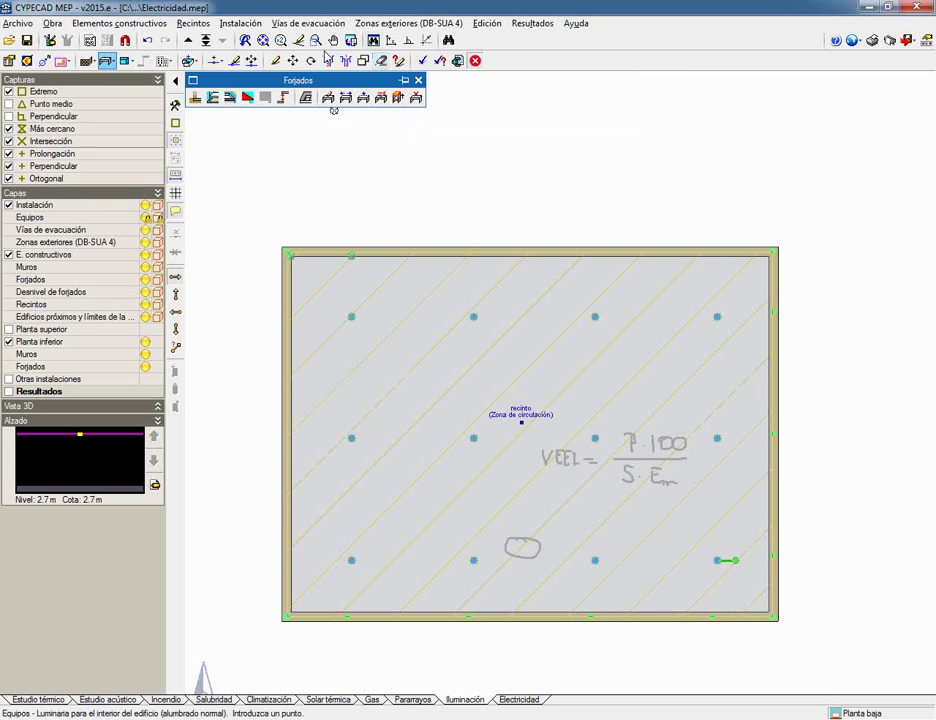
Step: Delete the two auxiliary luminaires on the upper wall, at the room's upper-left inner corner and directly to its right
click(381, 61)
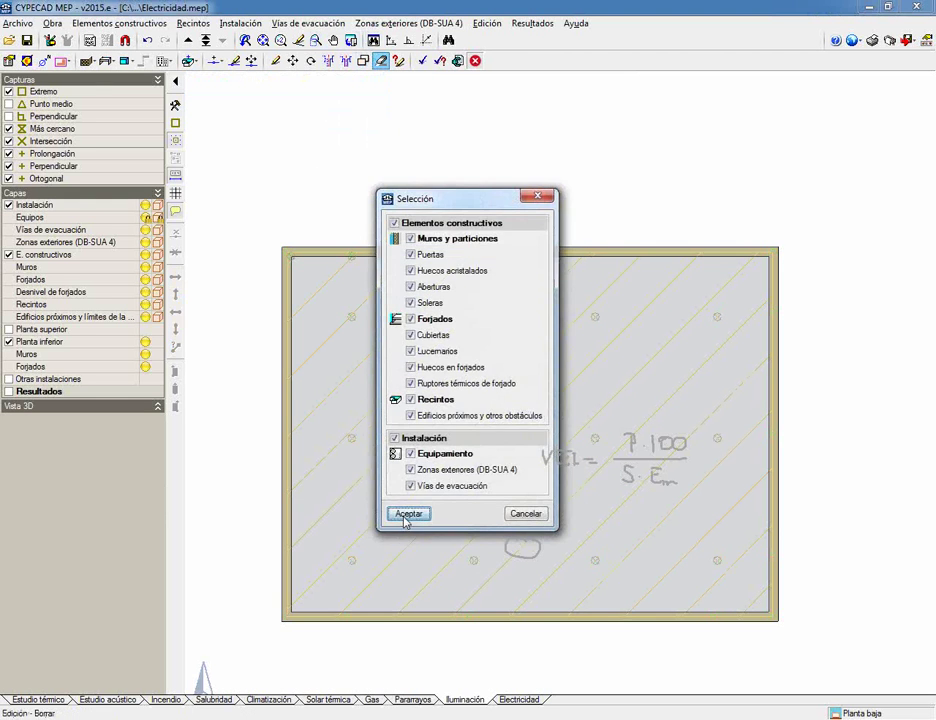
click(408, 513)
scroll(294, 257, up, 4)
click(300, 257)
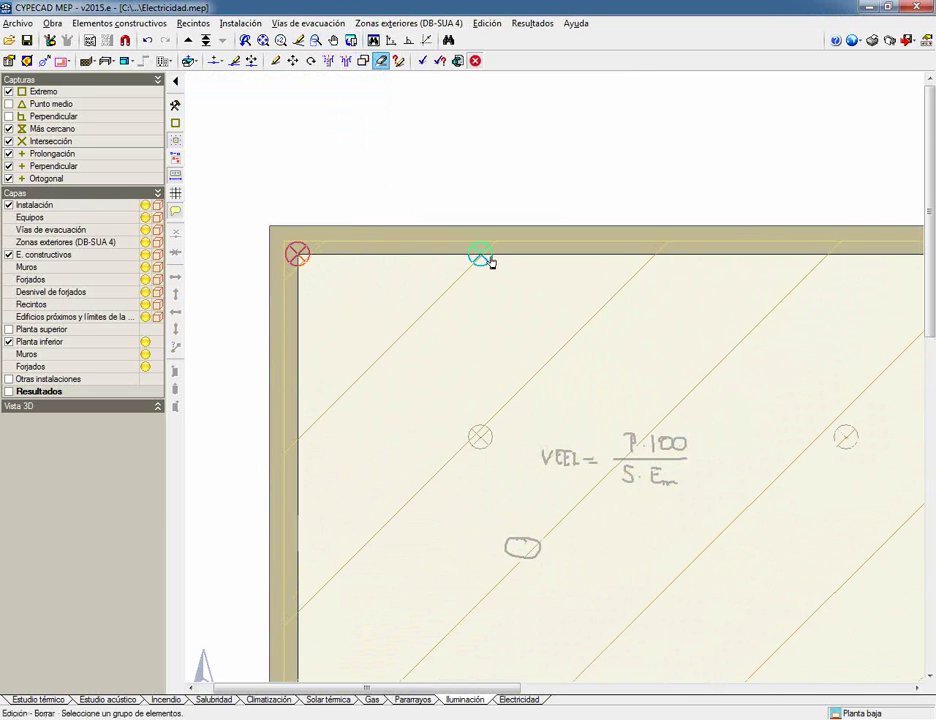
click(483, 260)
right_click(483, 261)
Step: Calculate the lighting installation, turn on drawing of the results and read the error marked on the room
scroll(475, 341, down, 4)
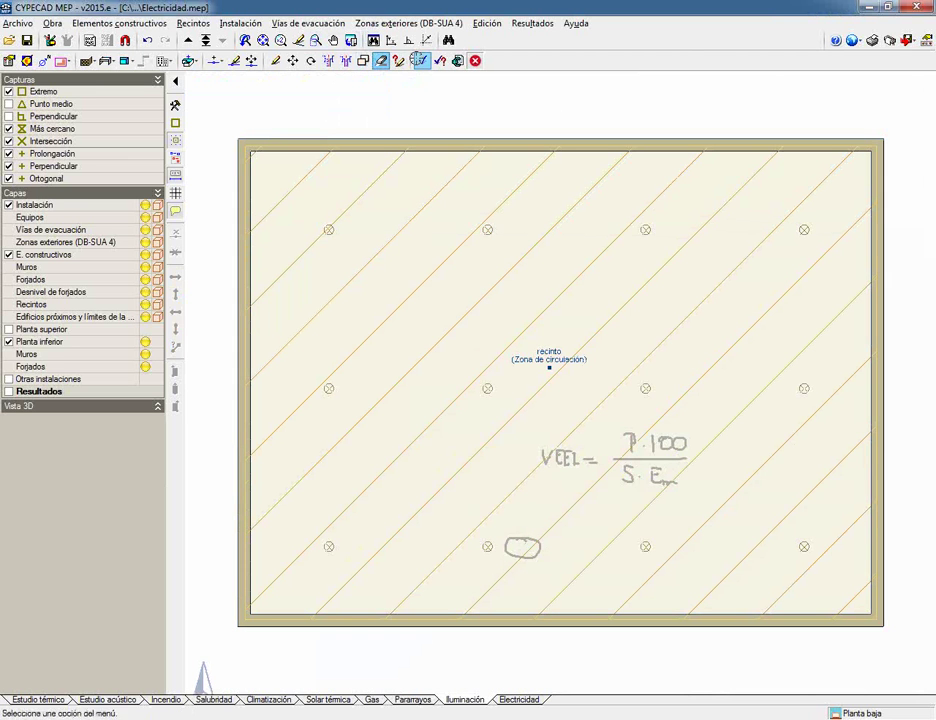
click(420, 61)
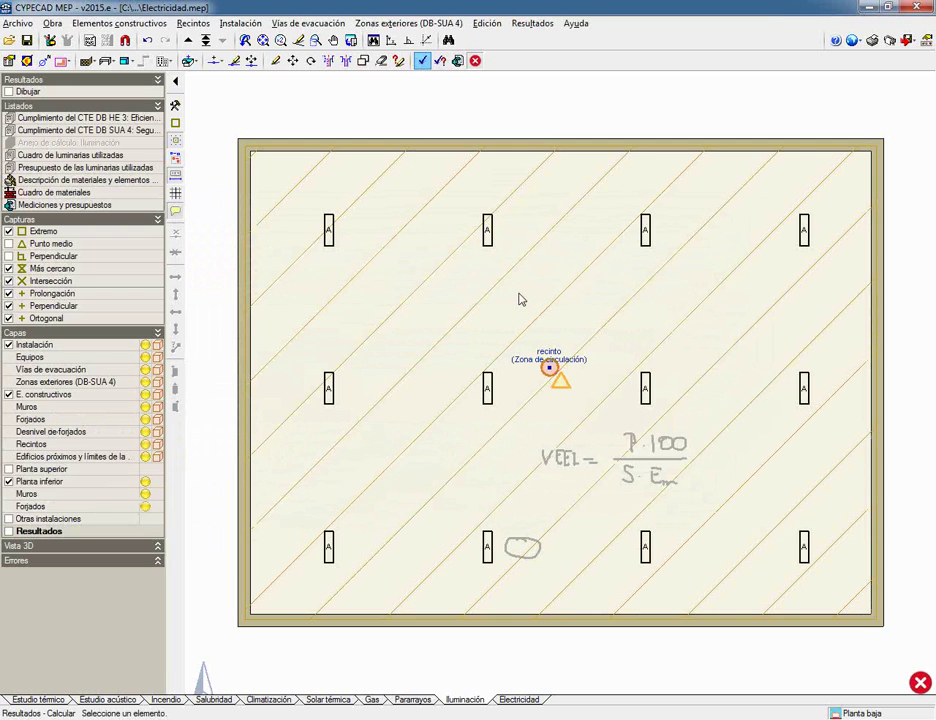
click(9, 91)
mouse_move(547, 370)
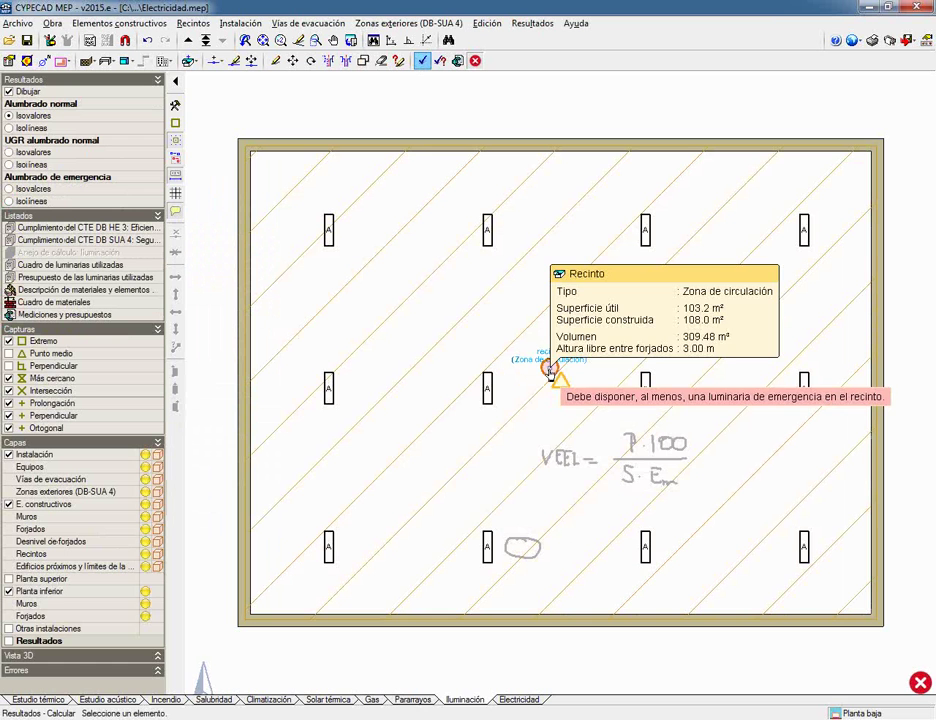
Step: Define a wall, surface-mounted, rectangular 155-lumen emergency luminaire with a standard TL lamp and place one near the room's lower-left corner
click(218, 60)
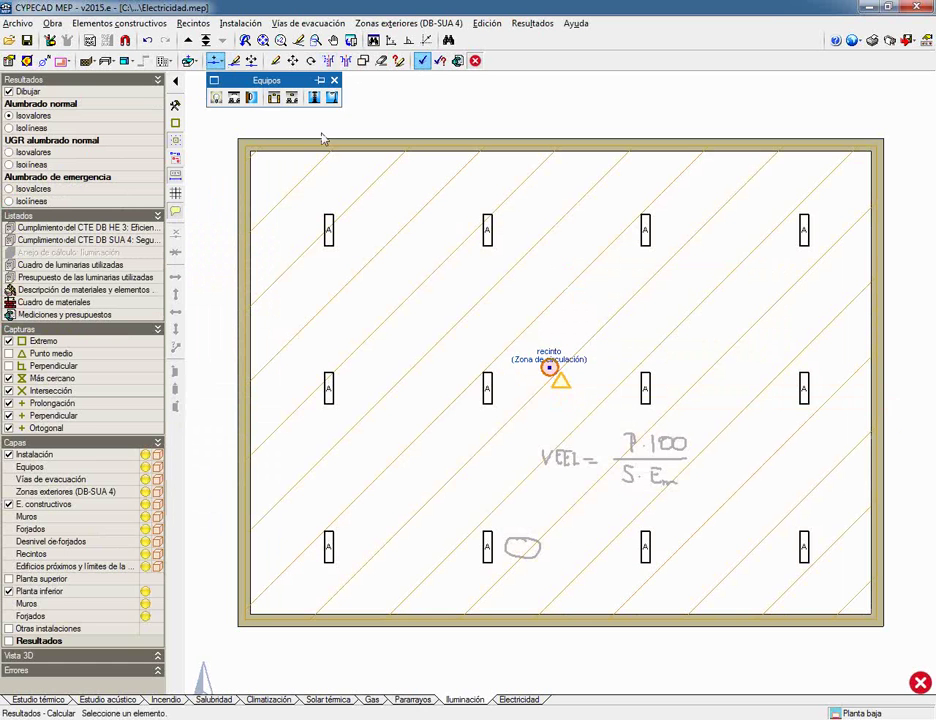
click(273, 98)
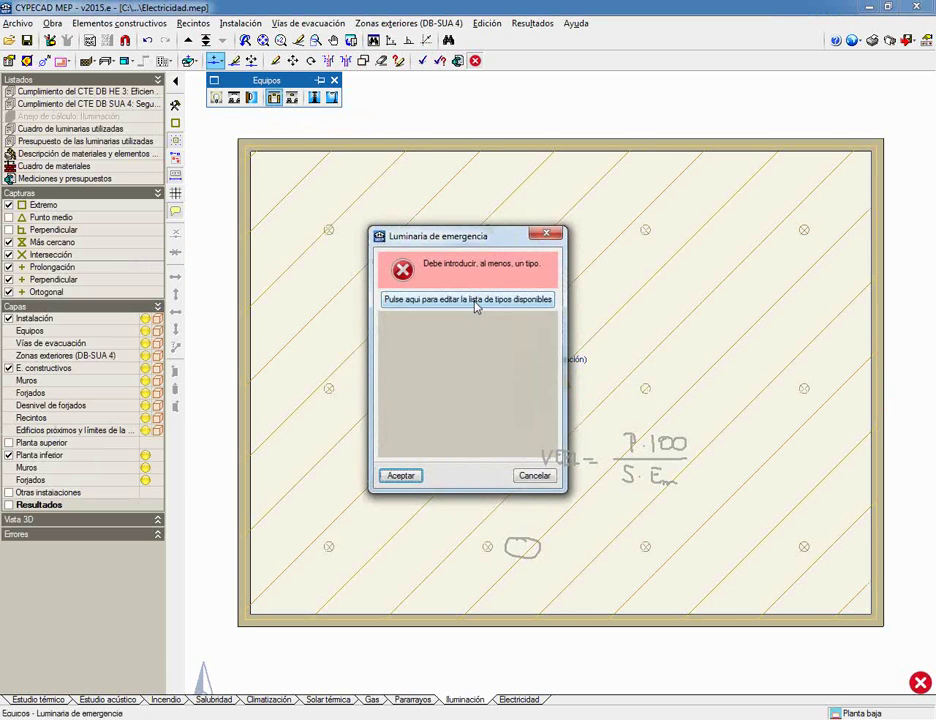
click(420, 304)
click(359, 227)
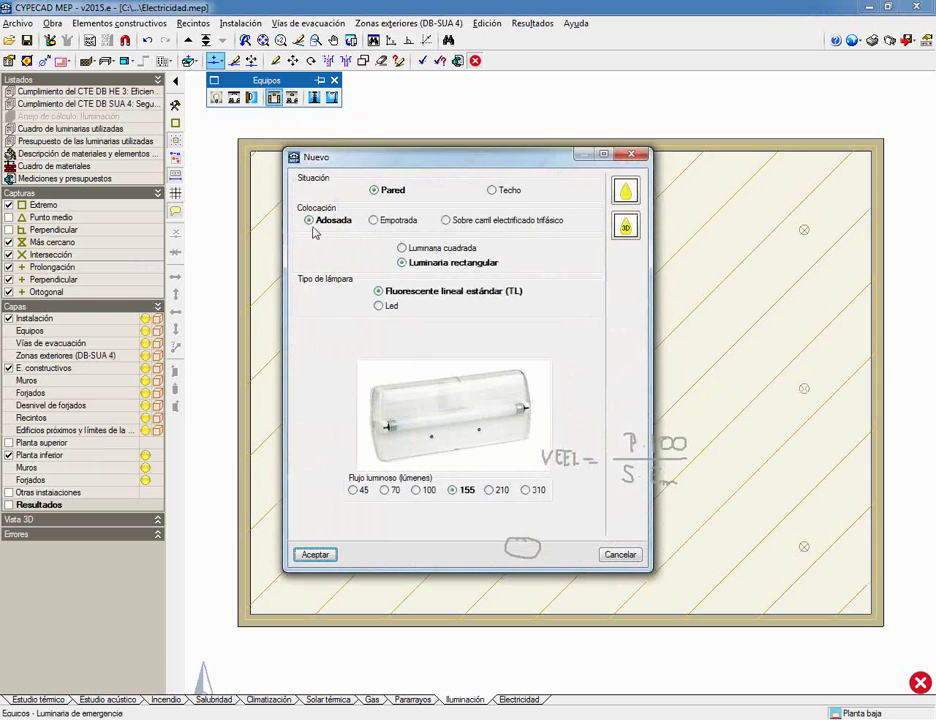
click(316, 551)
click(378, 520)
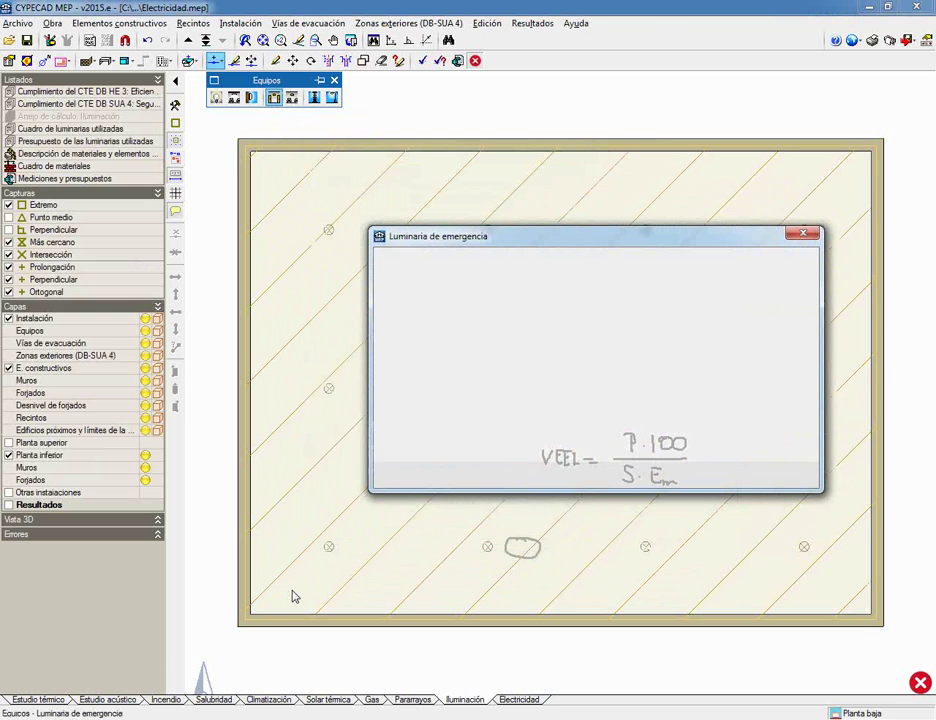
click(400, 581)
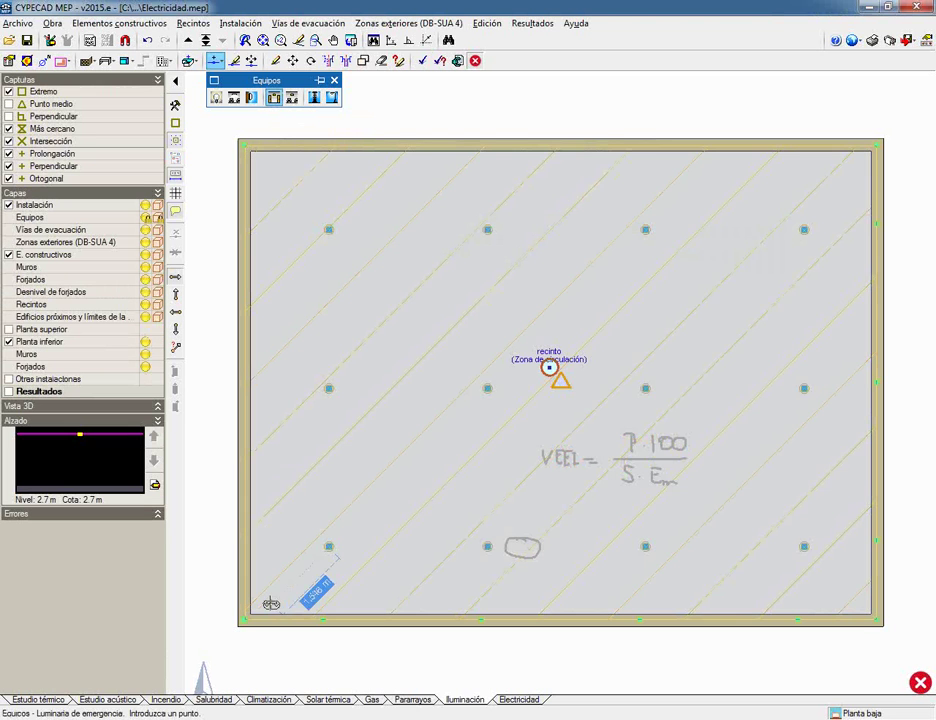
click(375, 613)
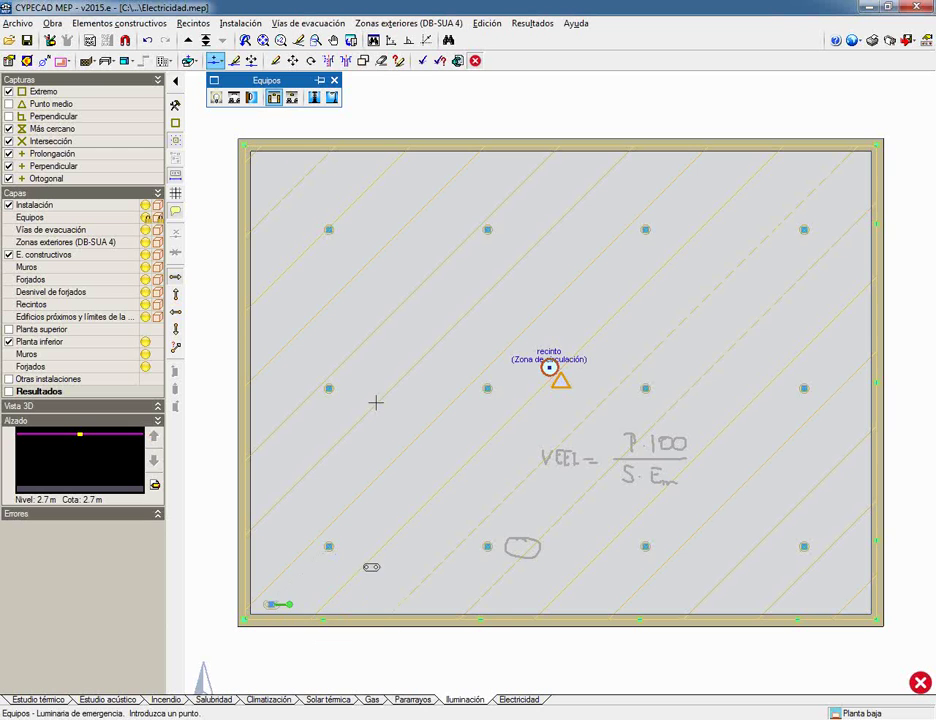
Step: Recalculate the lighting installation and review the room's warnings and the worst-case horizontal illuminance for normal lighting
click(423, 61)
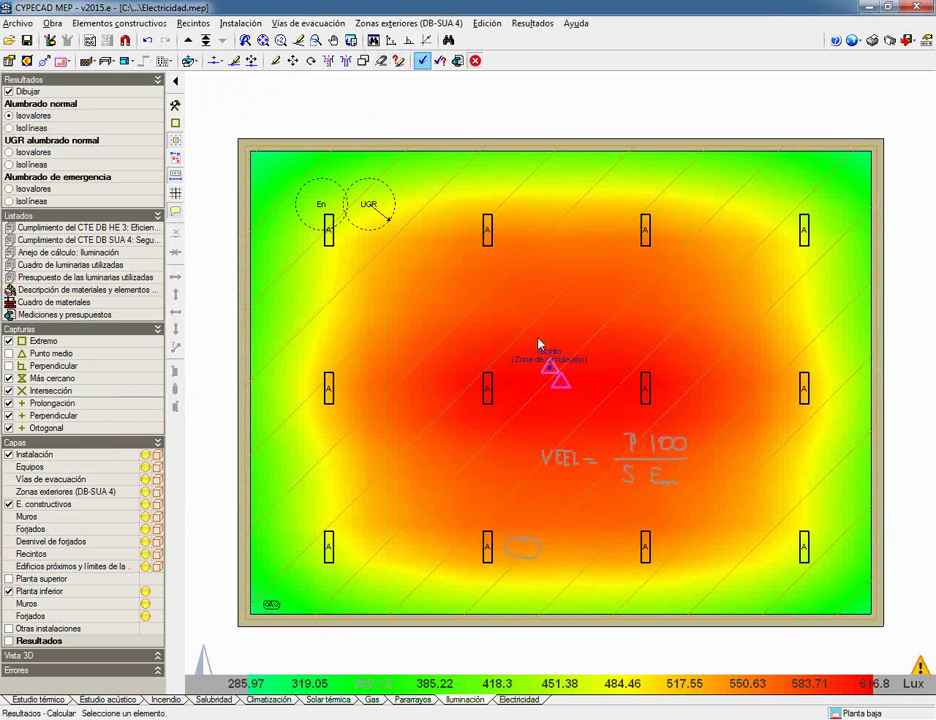
mouse_move(552, 370)
mouse_move(552, 370)
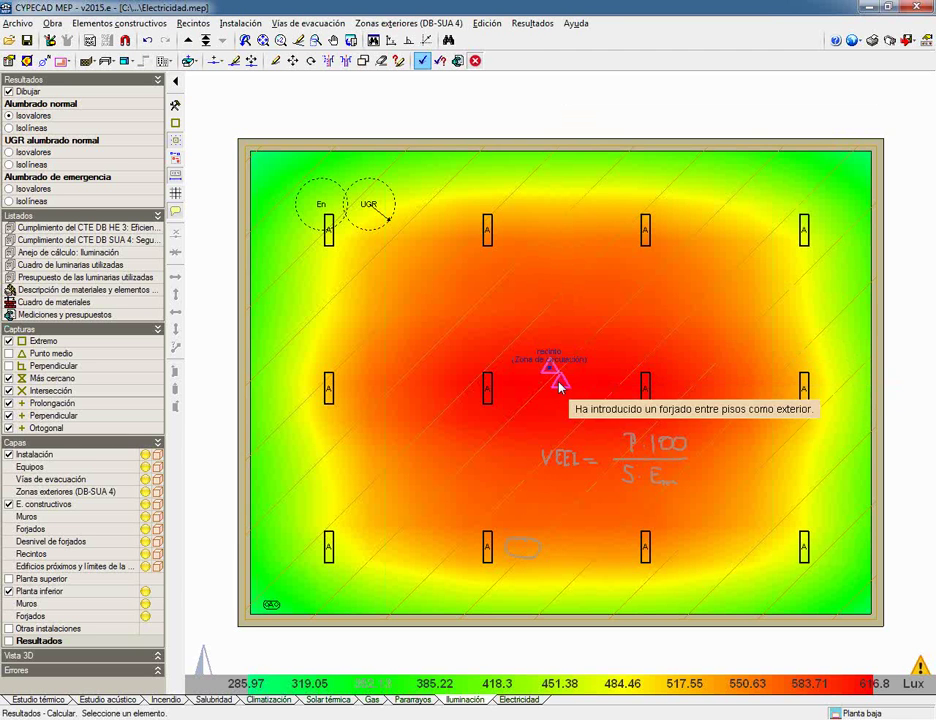
mouse_move(321, 206)
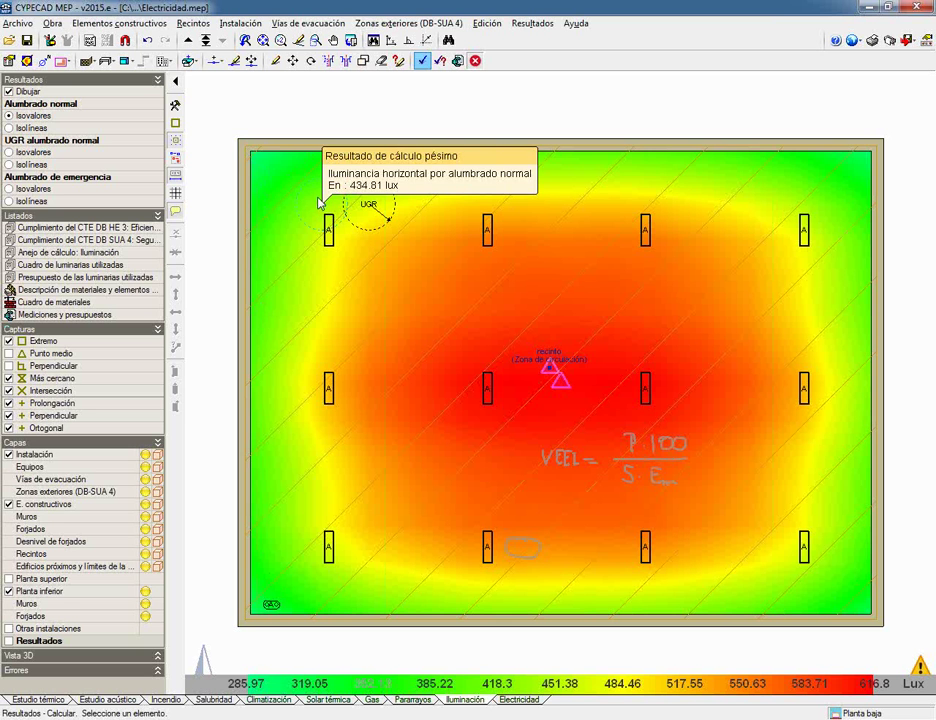
Step: Compare the normal-lighting isolines with the isovalues, and examine the worst-case illuminance and UGR glare results
click(9, 128)
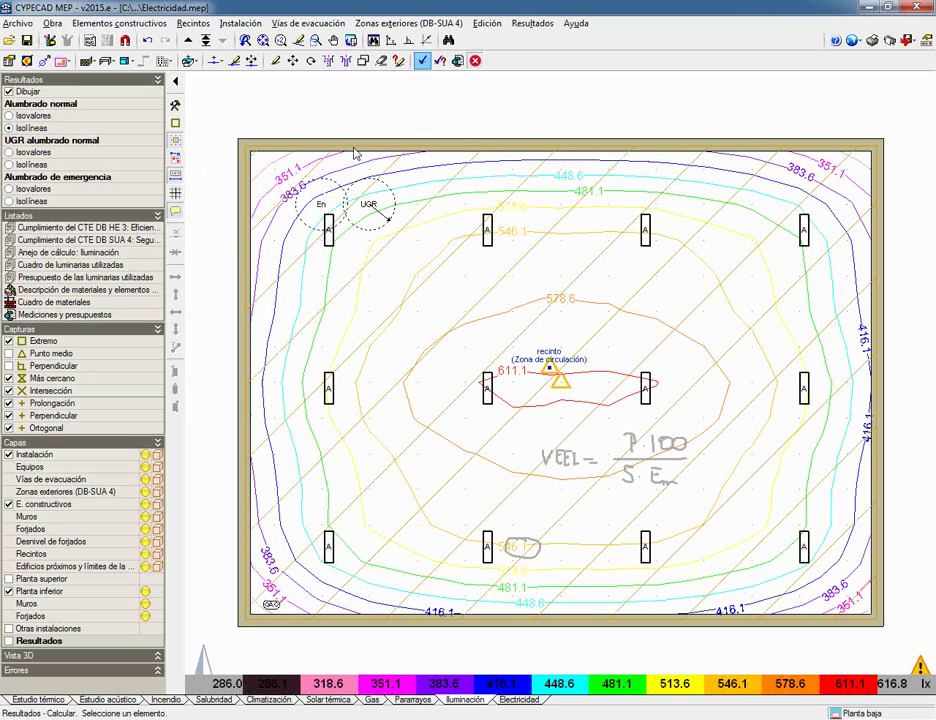
click(9, 116)
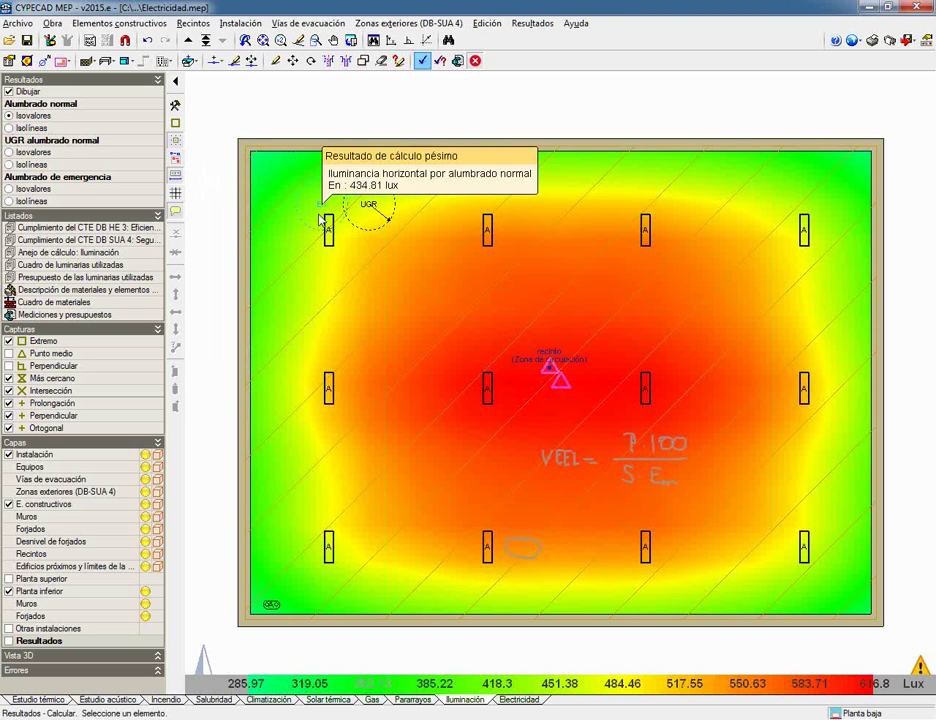
mouse_move(418, 210)
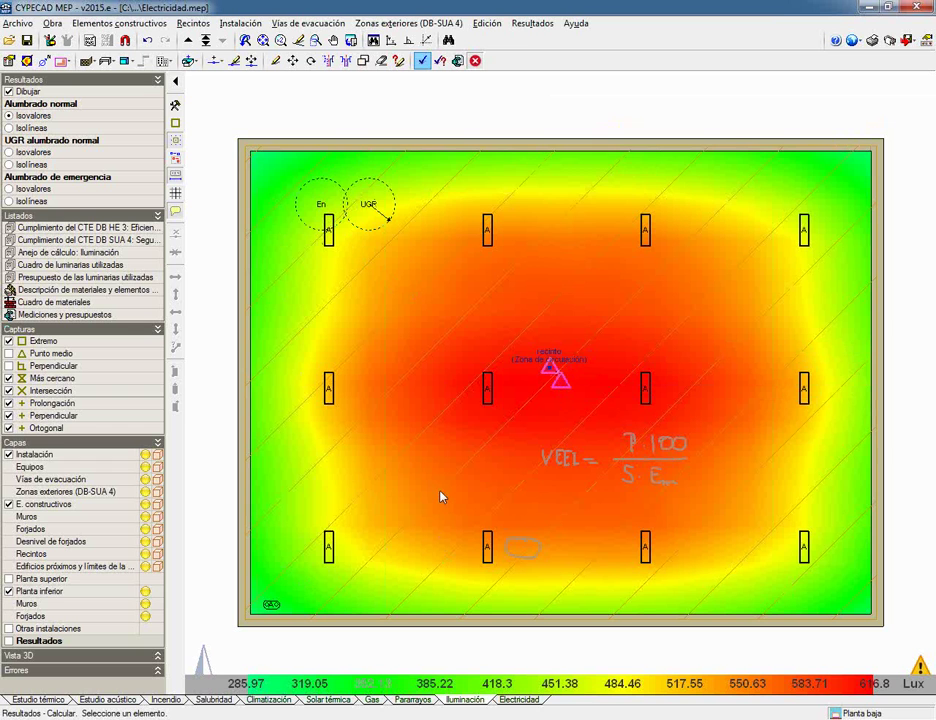
mouse_move(368, 207)
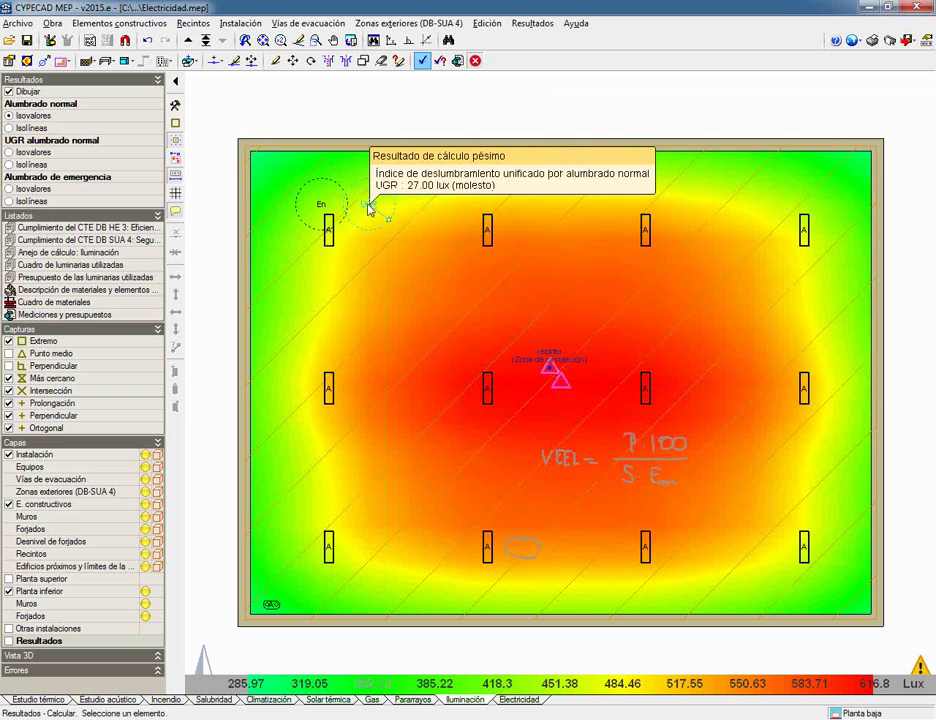
click(369, 207)
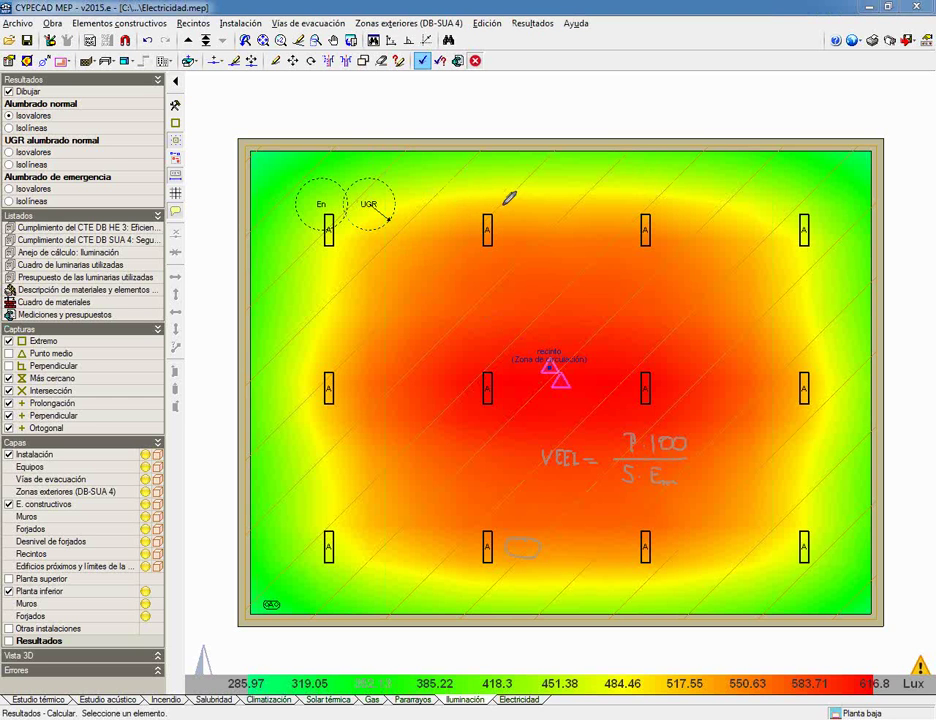
drag(447, 188, 297, 321)
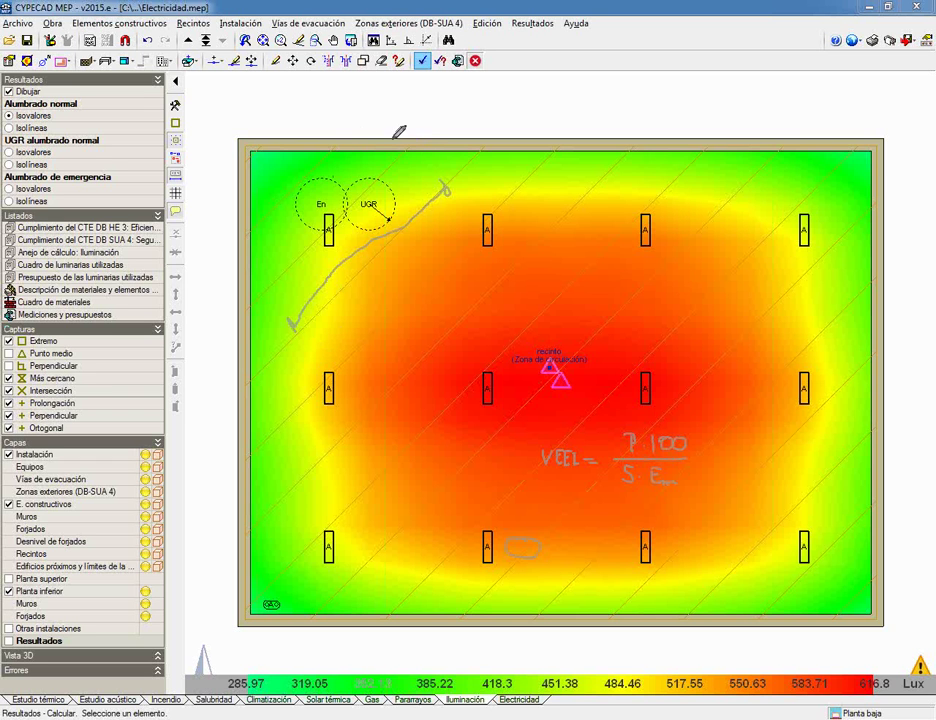
drag(400, 125, 404, 148)
mouse_move(402, 130)
mouse_down()
mouse_move(379, 127)
mouse_move(432, 151)
mouse_move(434, 124)
mouse_up()
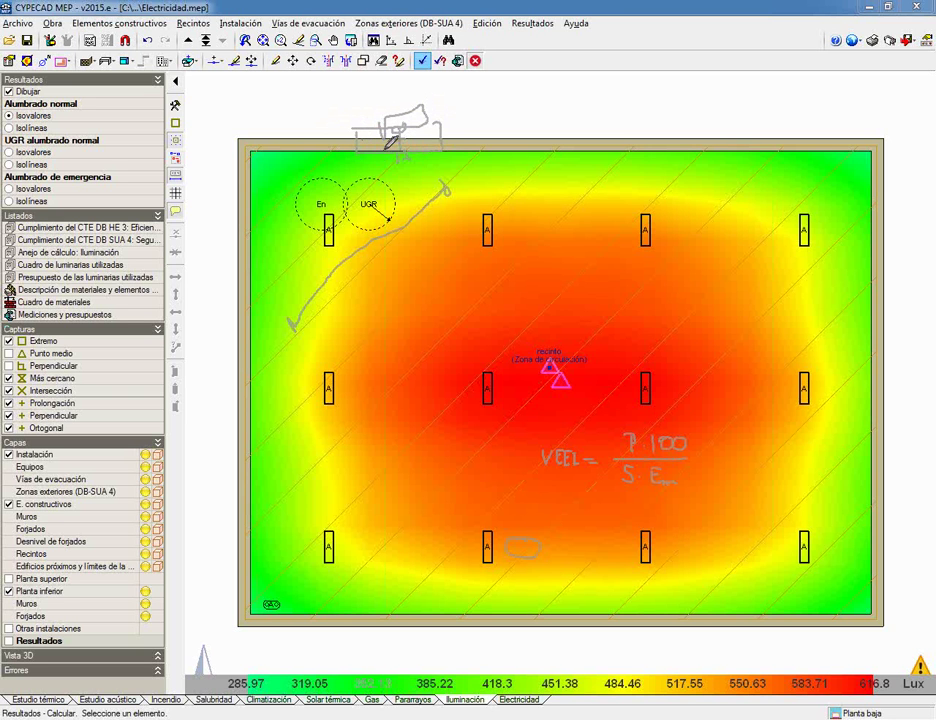
mouse_move(371, 153)
mouse_down()
mouse_move(386, 161)
mouse_move(431, 152)
mouse_up()
mouse_move(517, 303)
mouse_down()
mouse_move(530, 288)
mouse_move(511, 332)
mouse_up()
drag(516, 322, 521, 333)
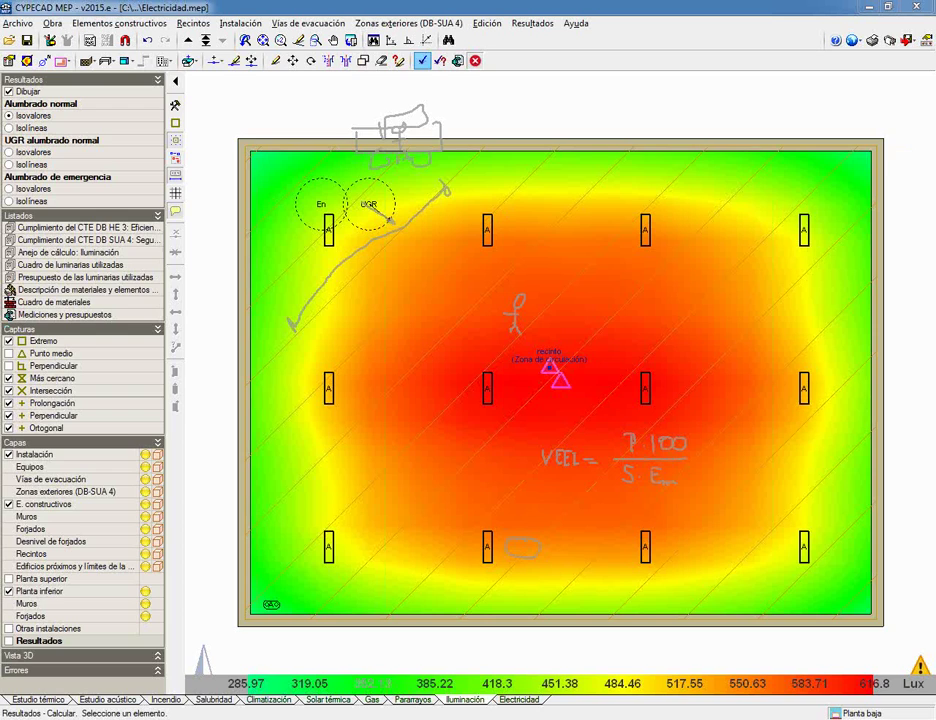
key(Escape)
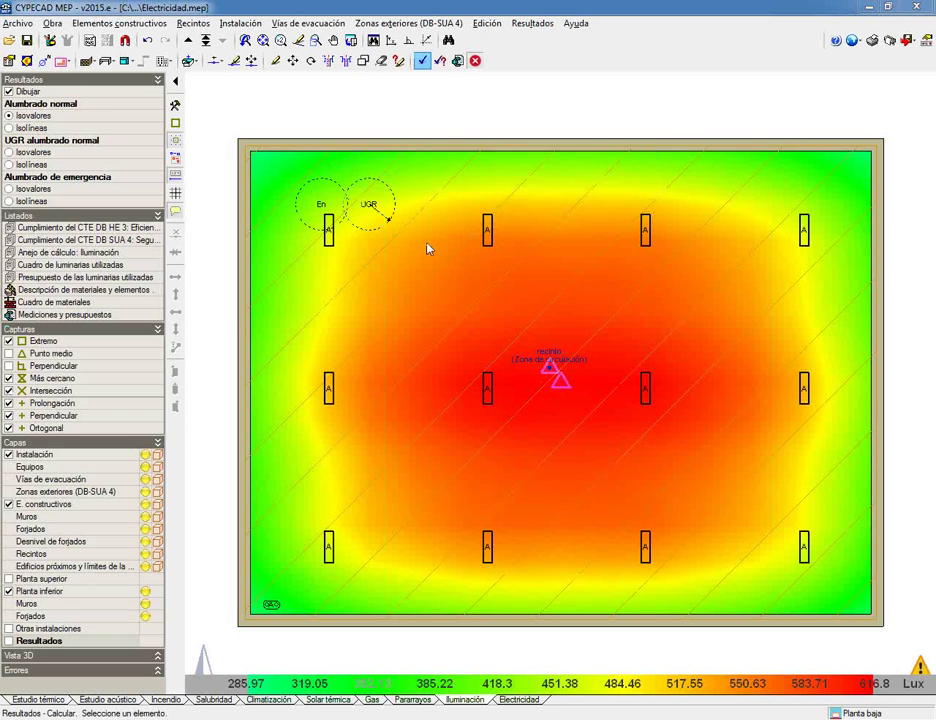
Step: Delete the two inner luminaires of the middle row, then recalculate the lighting installation and check the room's results
mouse_move(368, 213)
click(380, 61)
click(409, 513)
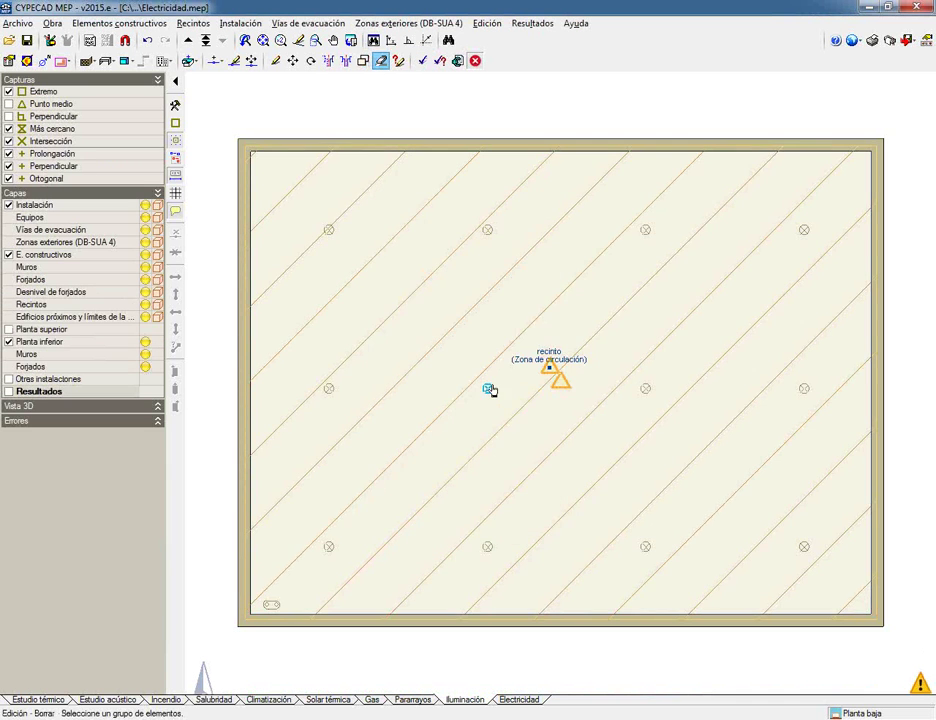
click(487, 388)
click(643, 392)
right_click(643, 392)
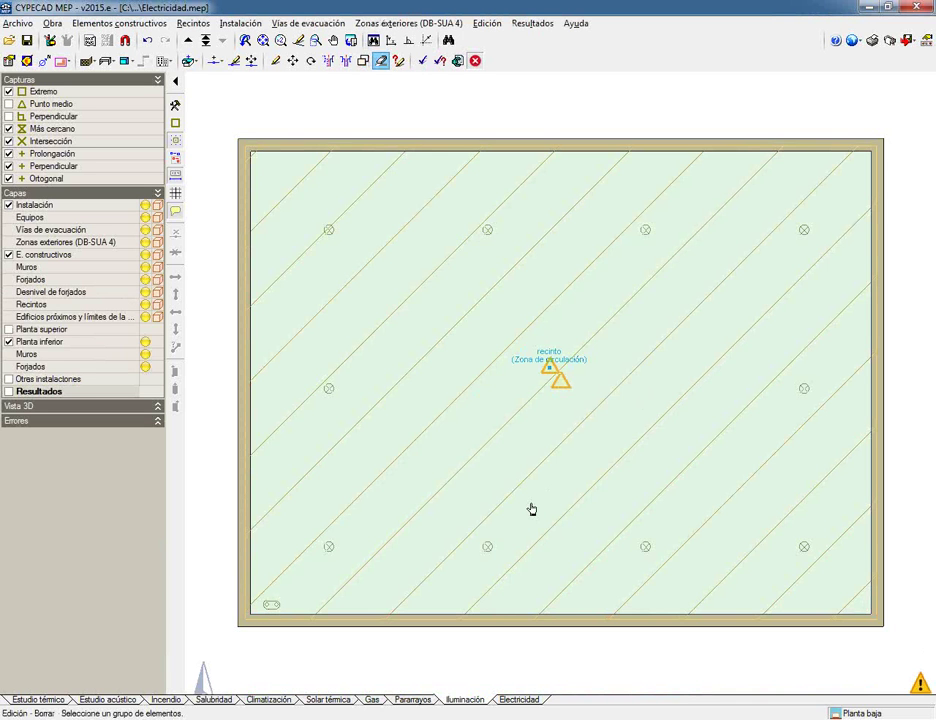
click(423, 62)
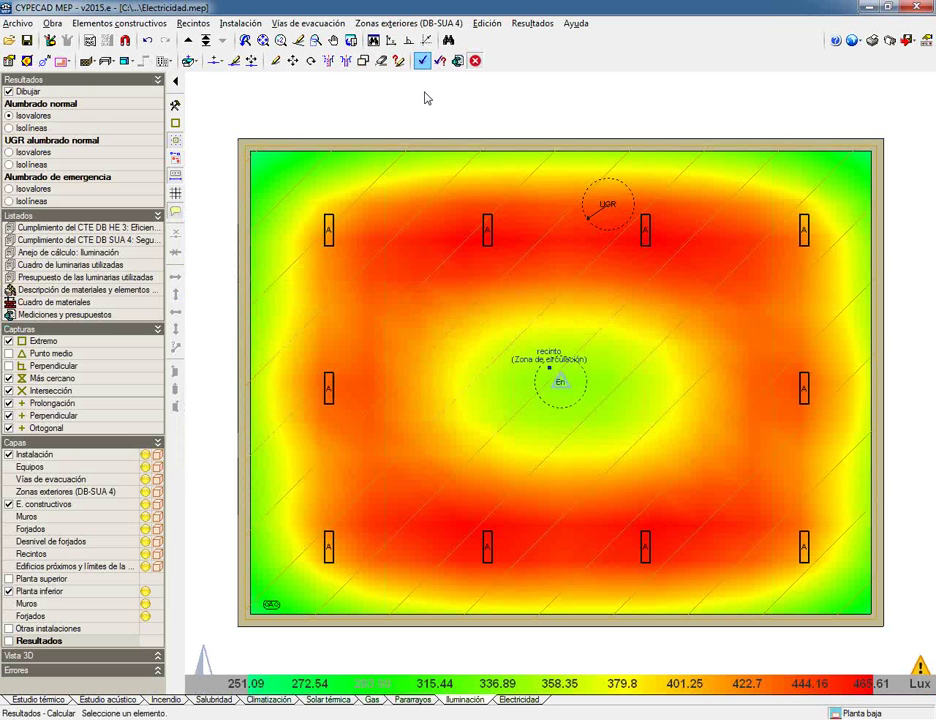
mouse_move(548, 372)
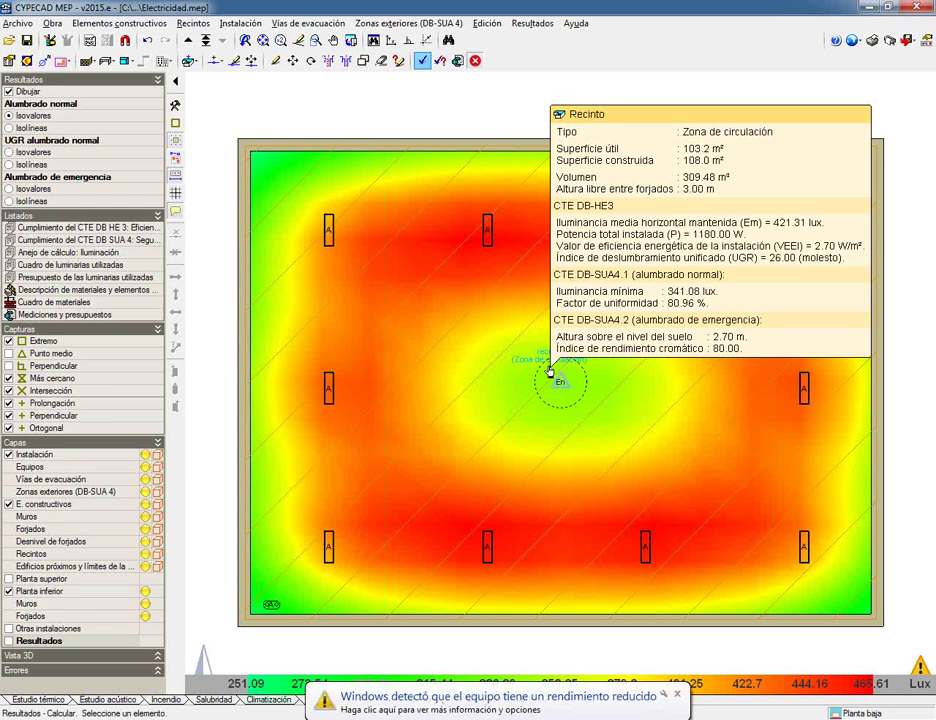
Step: Delete the middle row's two outer luminaires and the two inner luminaires of both the upper and lower rows
click(381, 61)
click(406, 512)
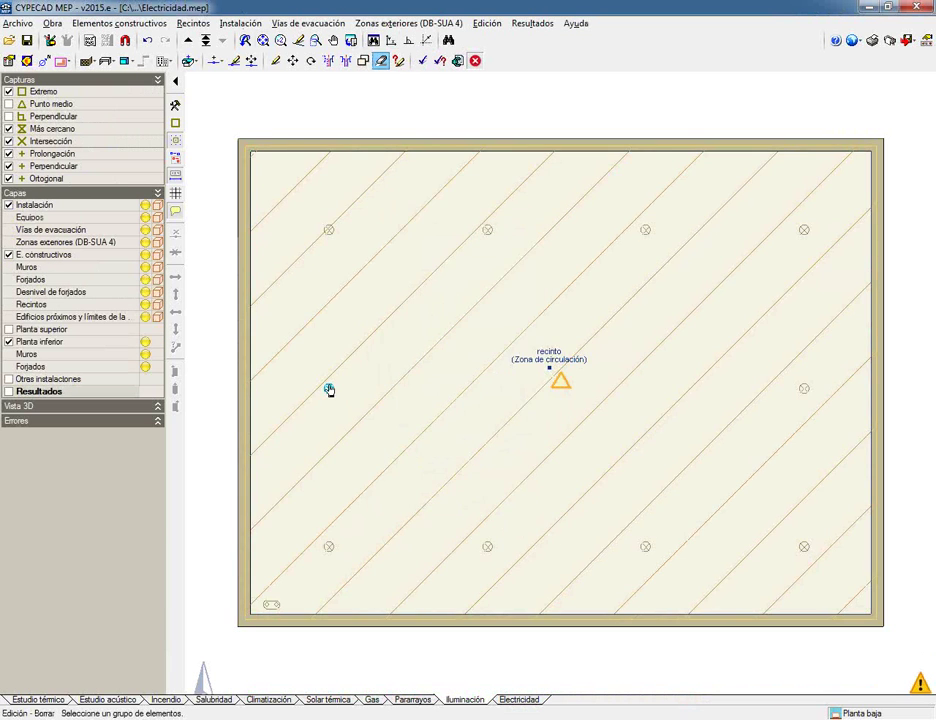
click(330, 390)
click(805, 388)
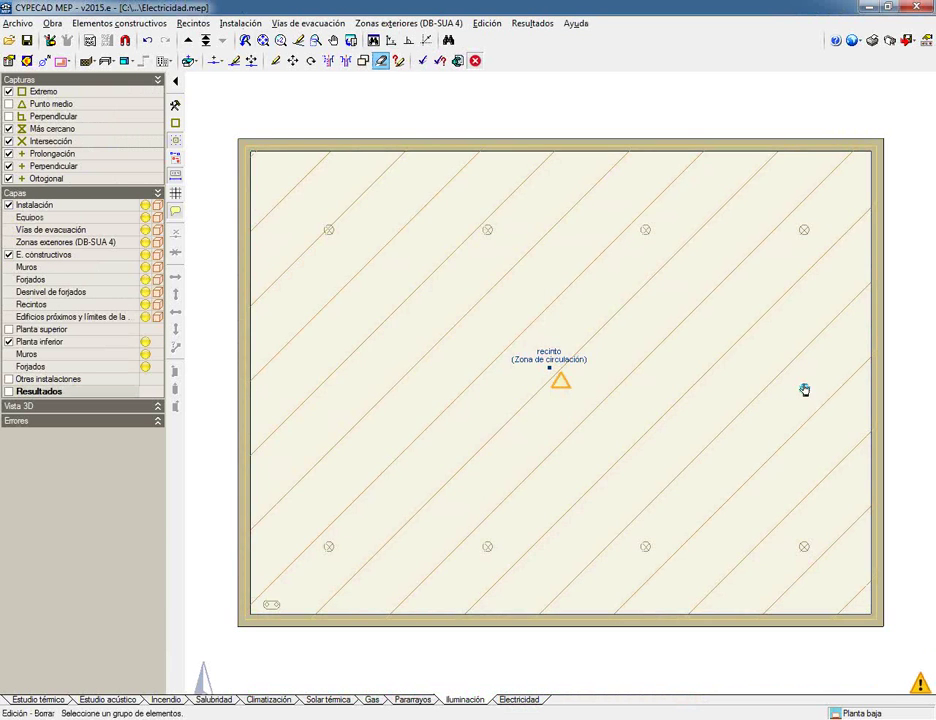
click(485, 228)
click(645, 230)
click(487, 546)
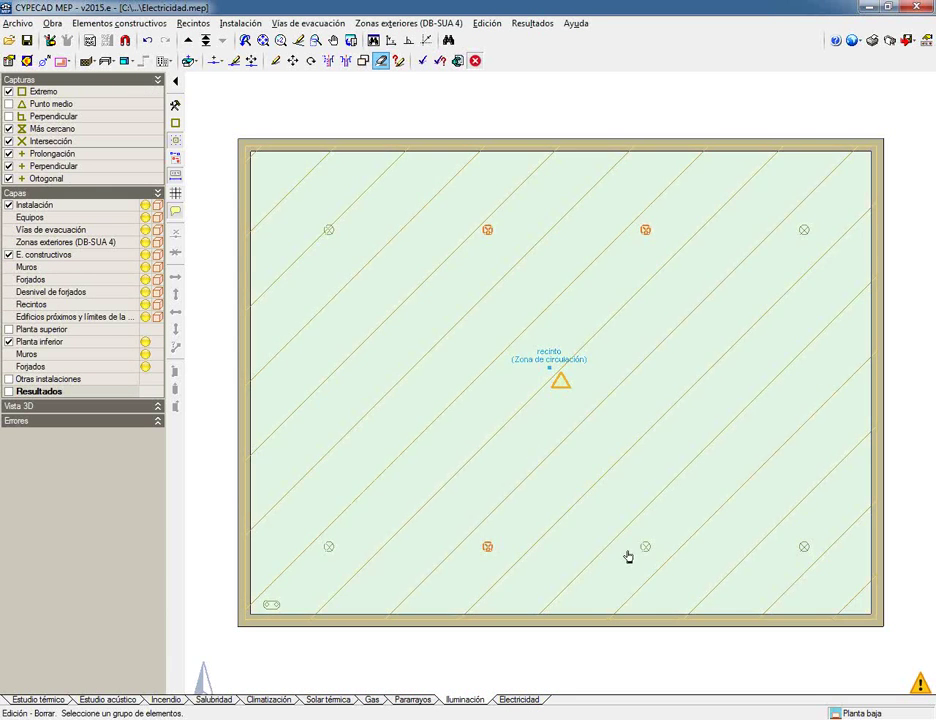
click(645, 548)
right_click(645, 553)
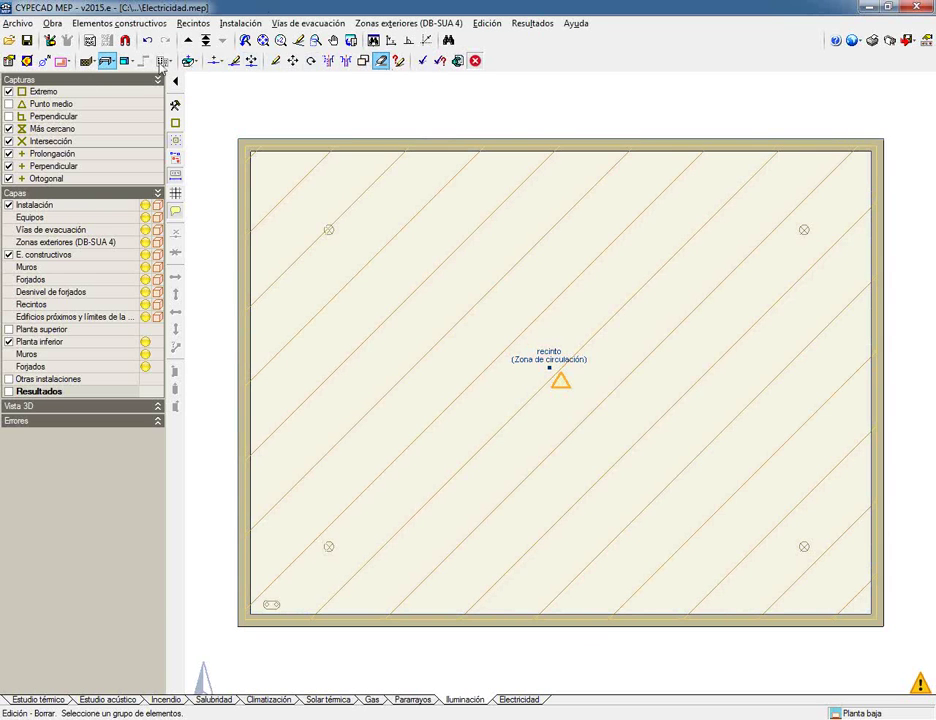
Step: Place two Tipo 1 recessed indoor luminaires at the room's mid-height, one on each side of the room label
click(215, 61)
click(216, 98)
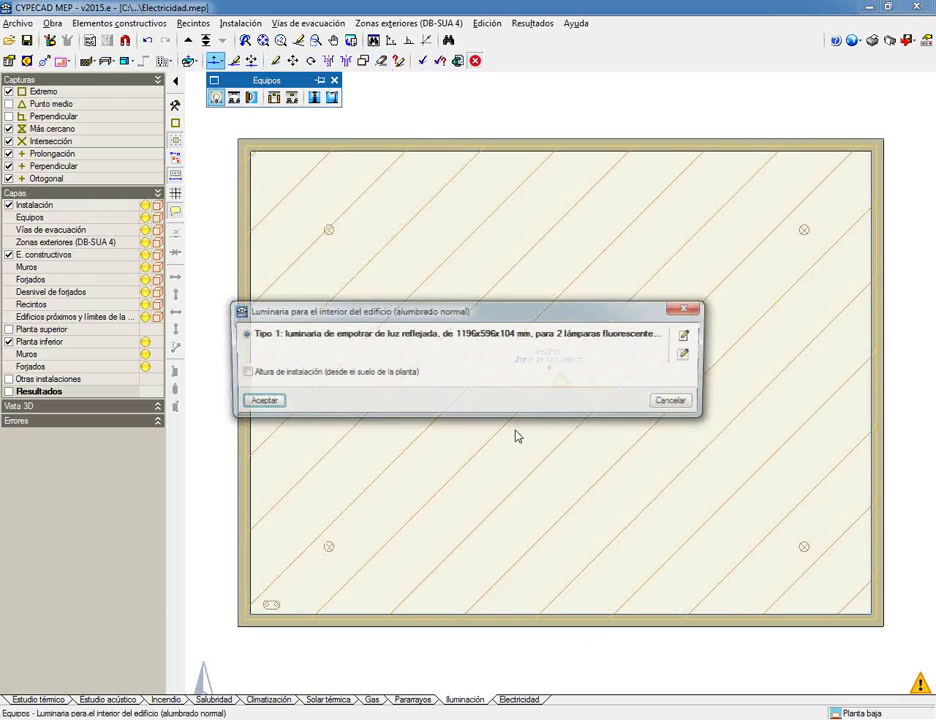
click(255, 457)
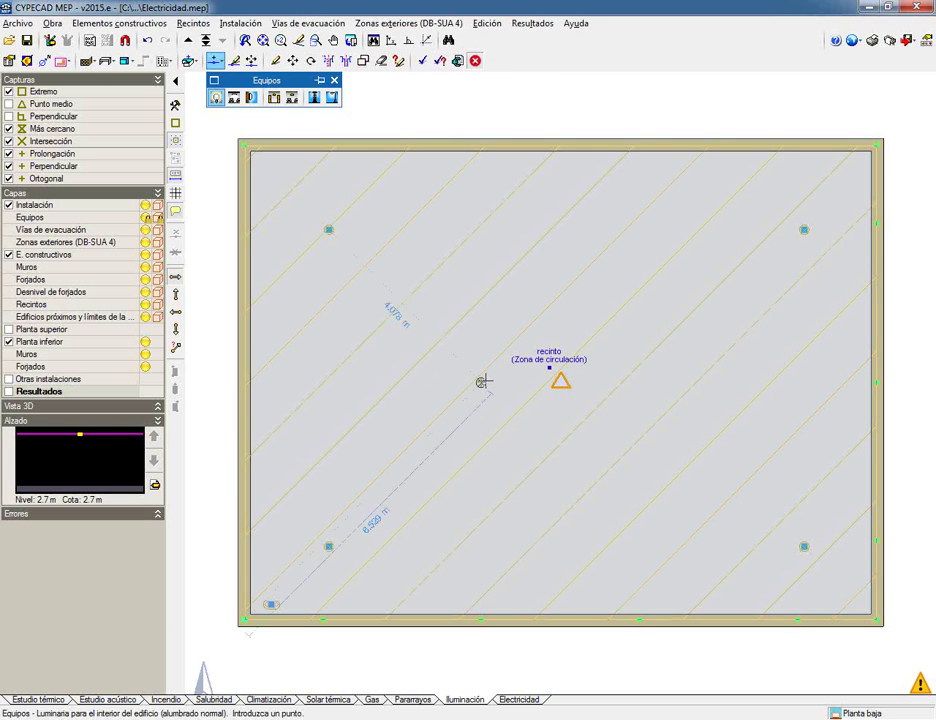
click(483, 381)
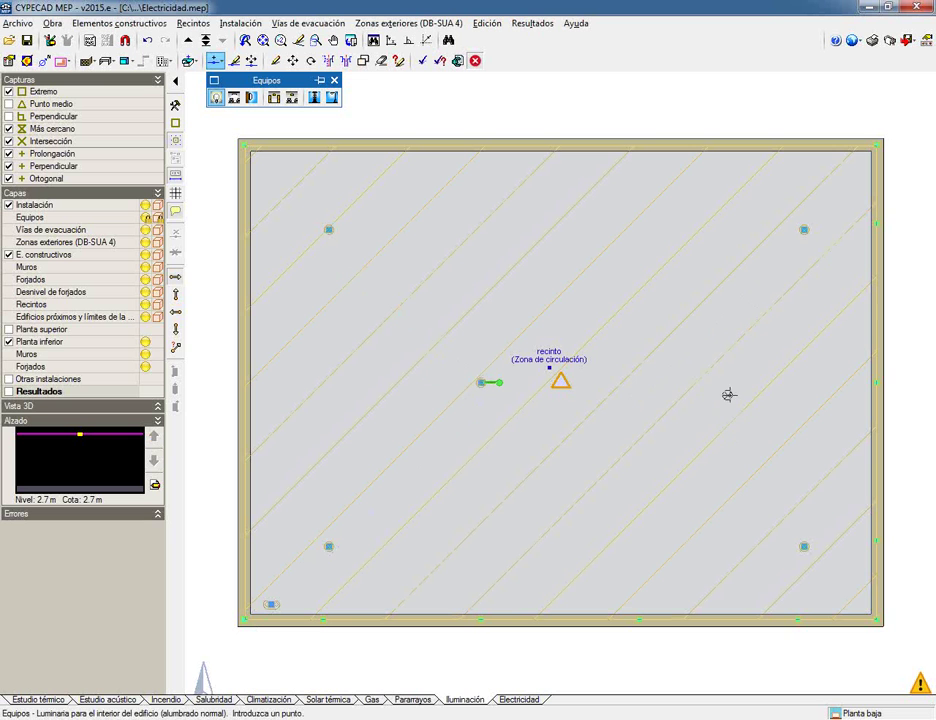
click(645, 387)
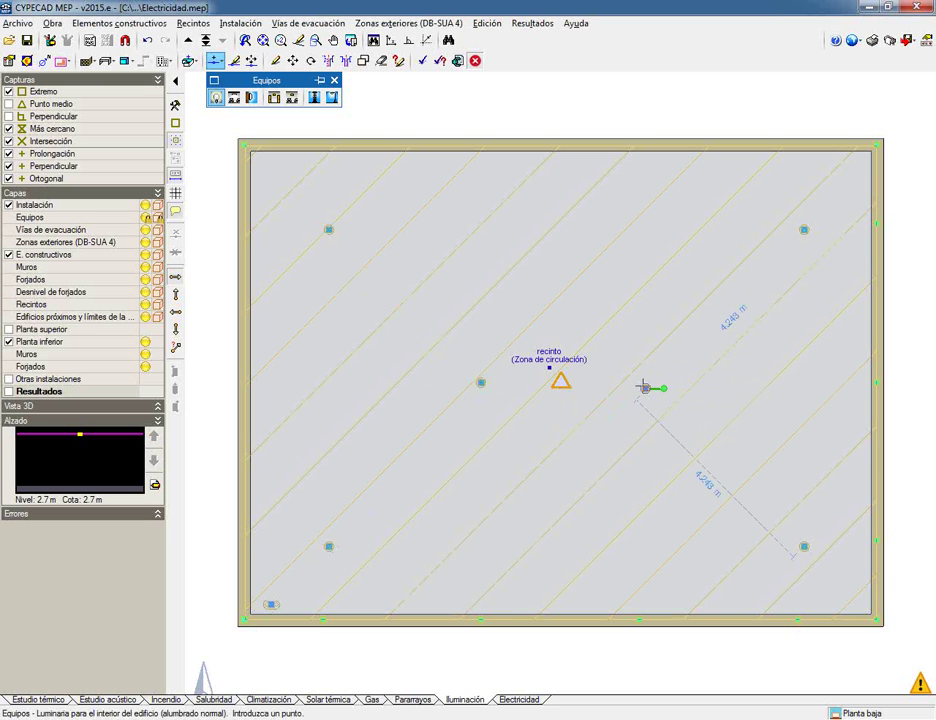
Step: Recalculate the lighting installation and examine the room's results and the worst-case UGR point
click(422, 62)
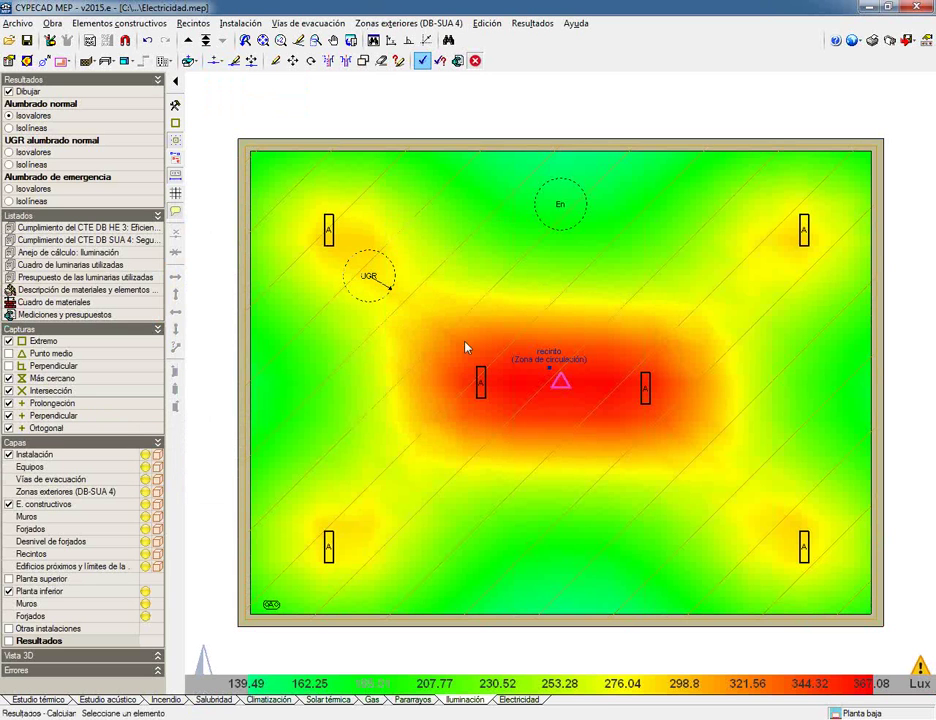
mouse_move(545, 376)
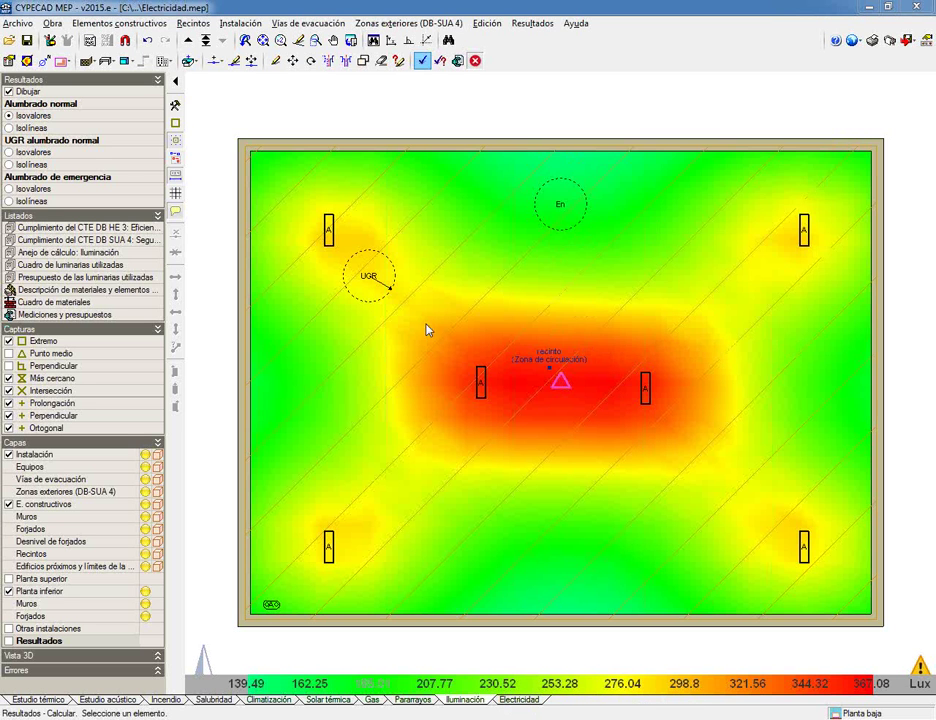
mouse_move(371, 280)
Step: Move the two inner luminaires 1.5 m horizontally outward, each toward its nearest side wall
click(212, 63)
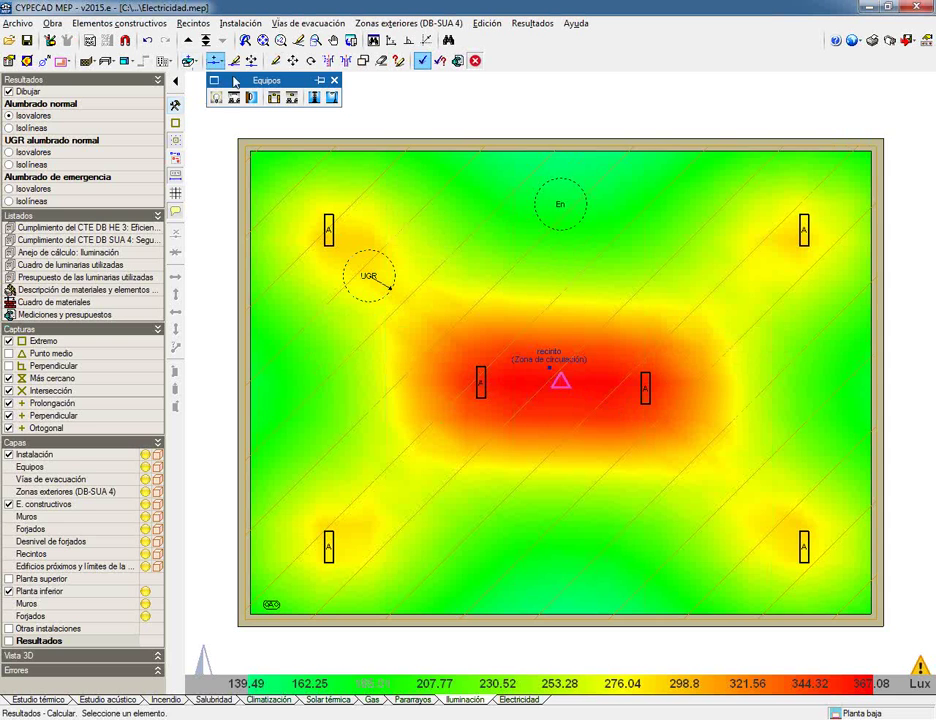
click(251, 61)
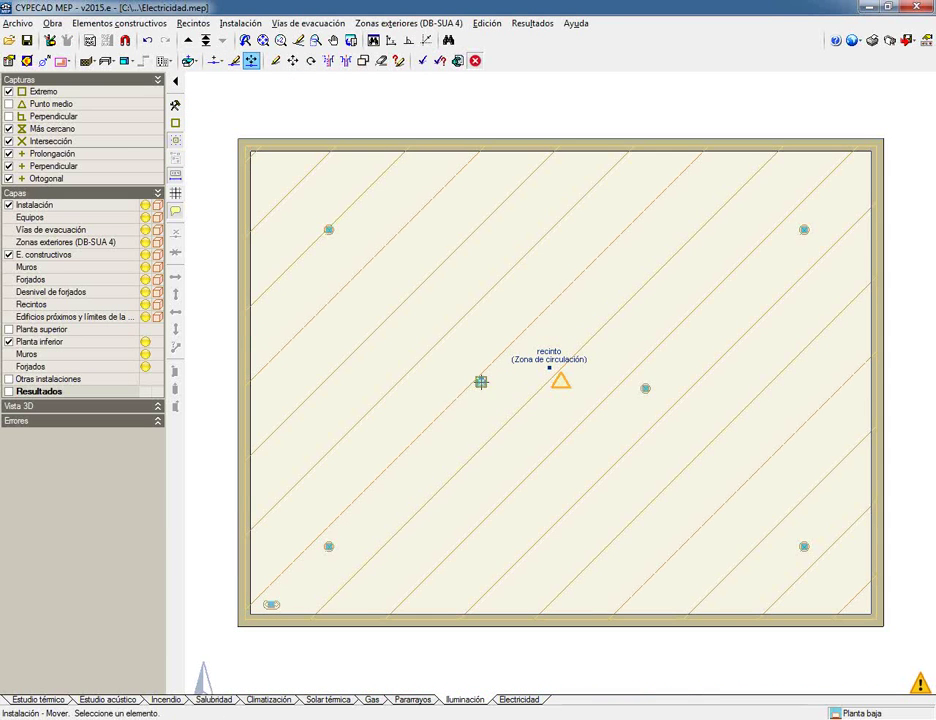
click(481, 381)
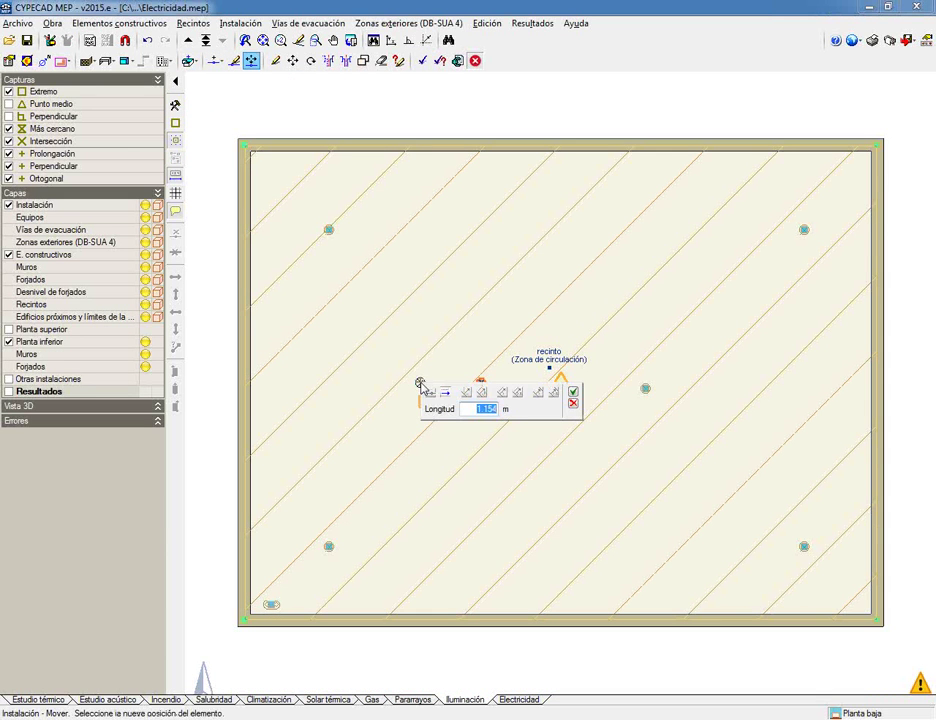
text(1.5)
key(Return)
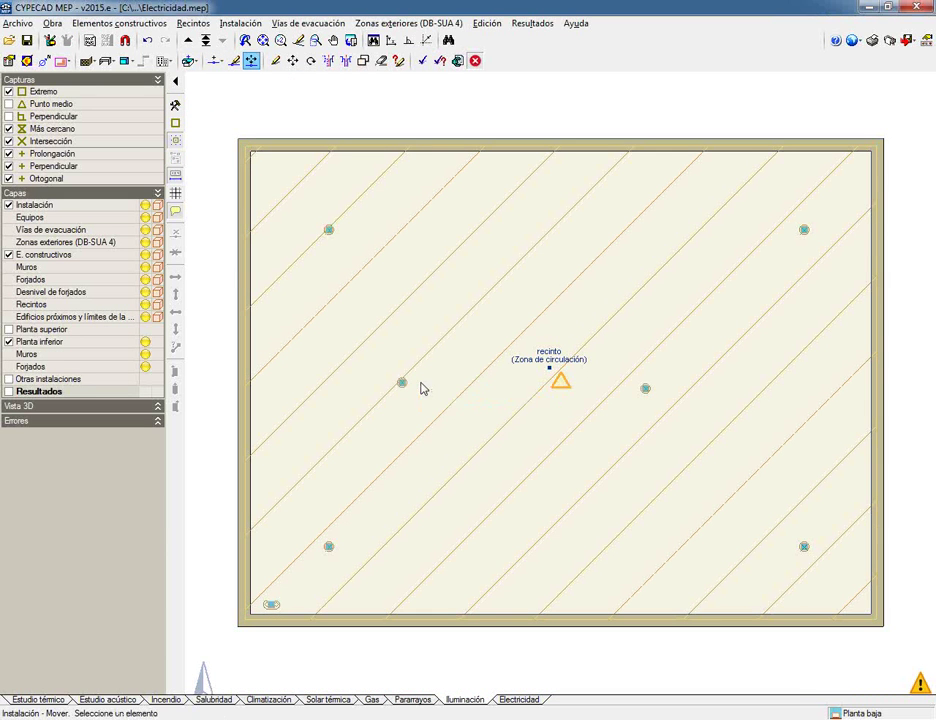
click(646, 389)
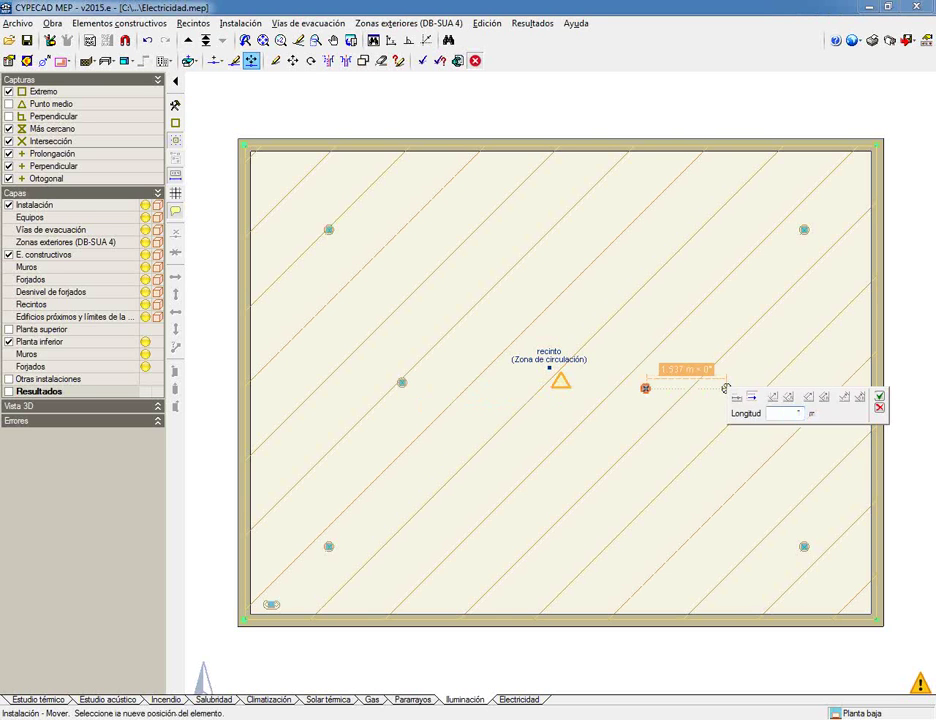
click(726, 389)
Step: Move the lower-right and upper-right corner luminaires 0.5 m diagonally inward, at 45° toward the room's interior
click(805, 548)
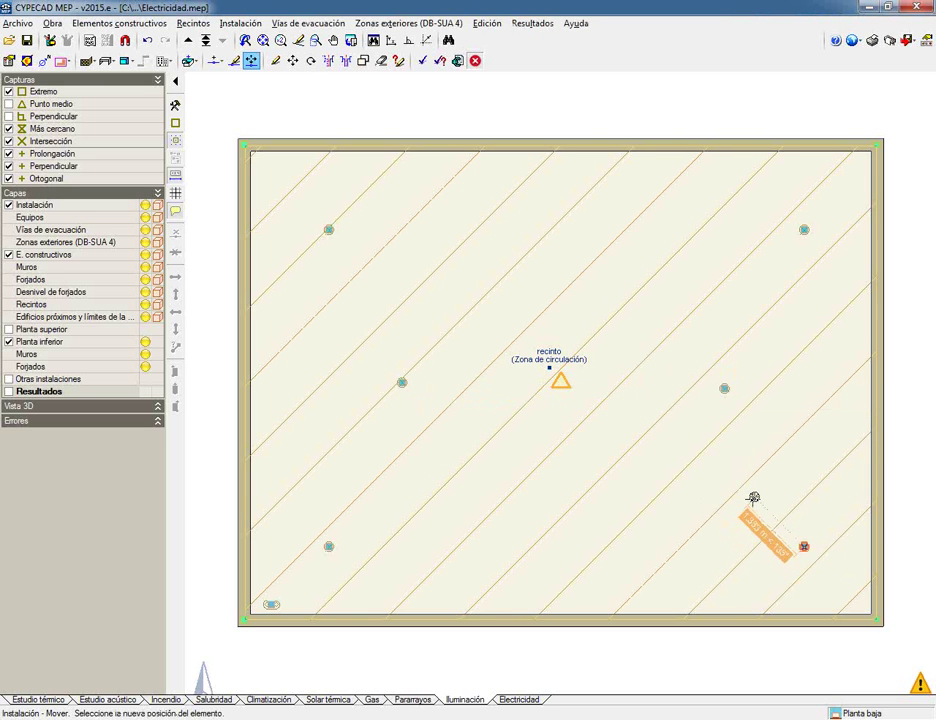
mouse_move(753, 499)
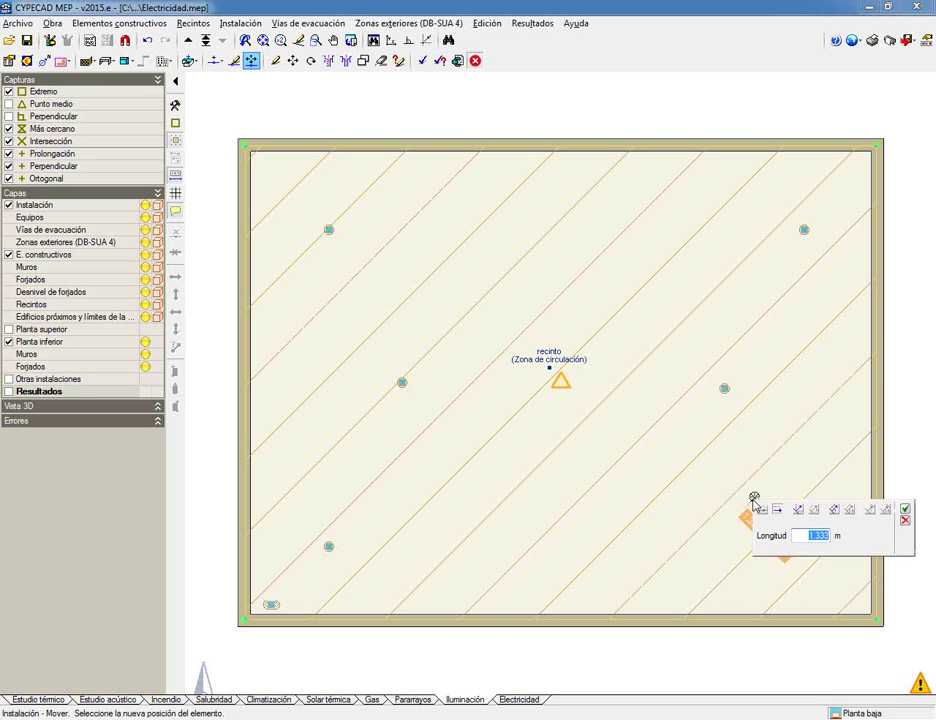
text(0.5)
key(Return)
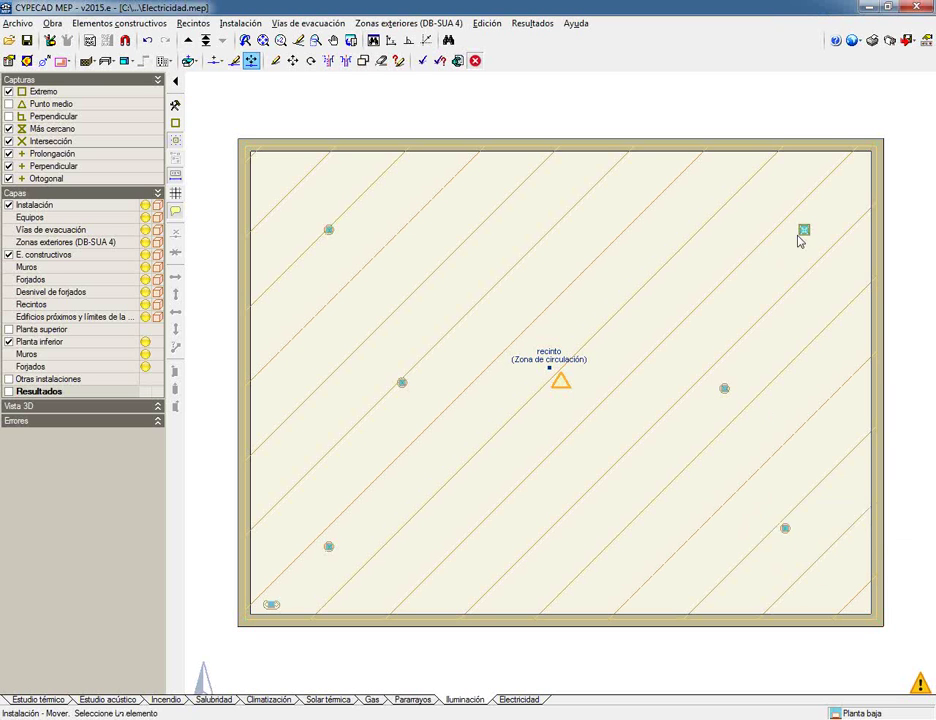
click(800, 233)
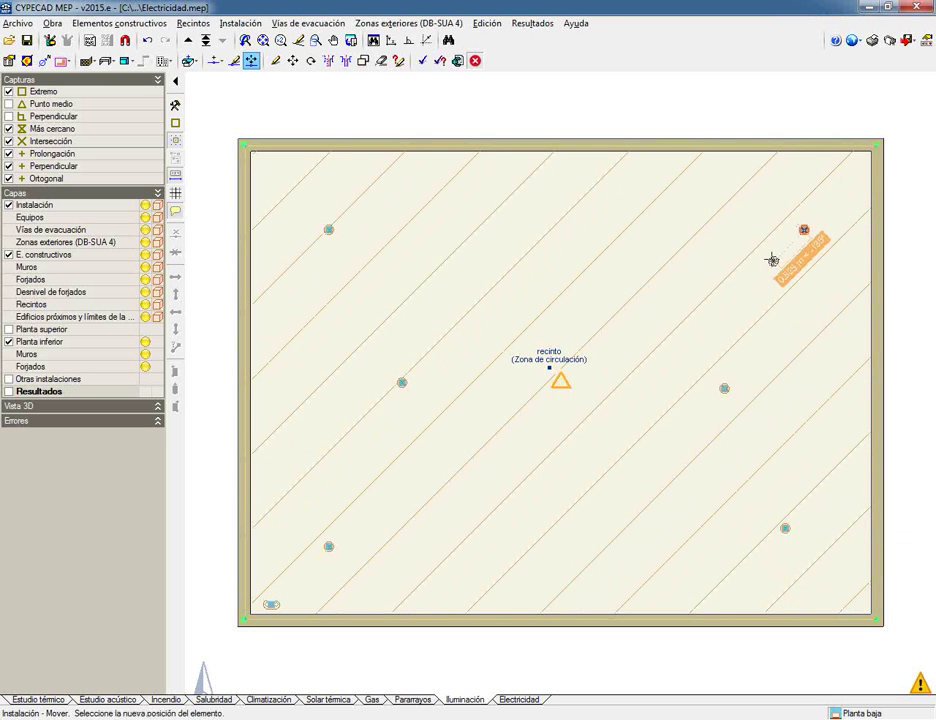
mouse_move(772, 260)
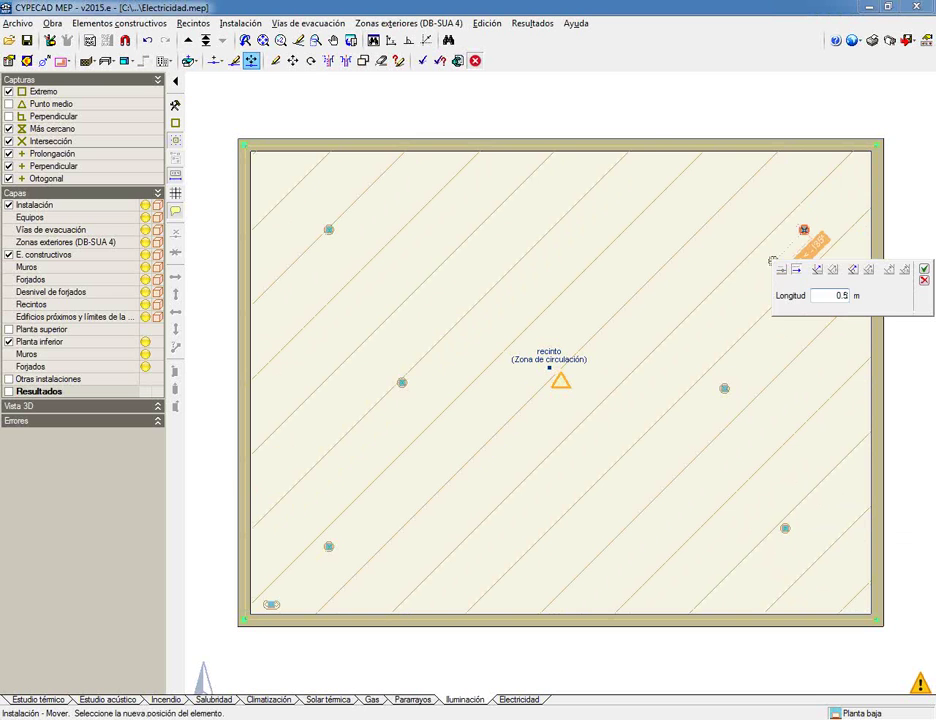
key(Return)
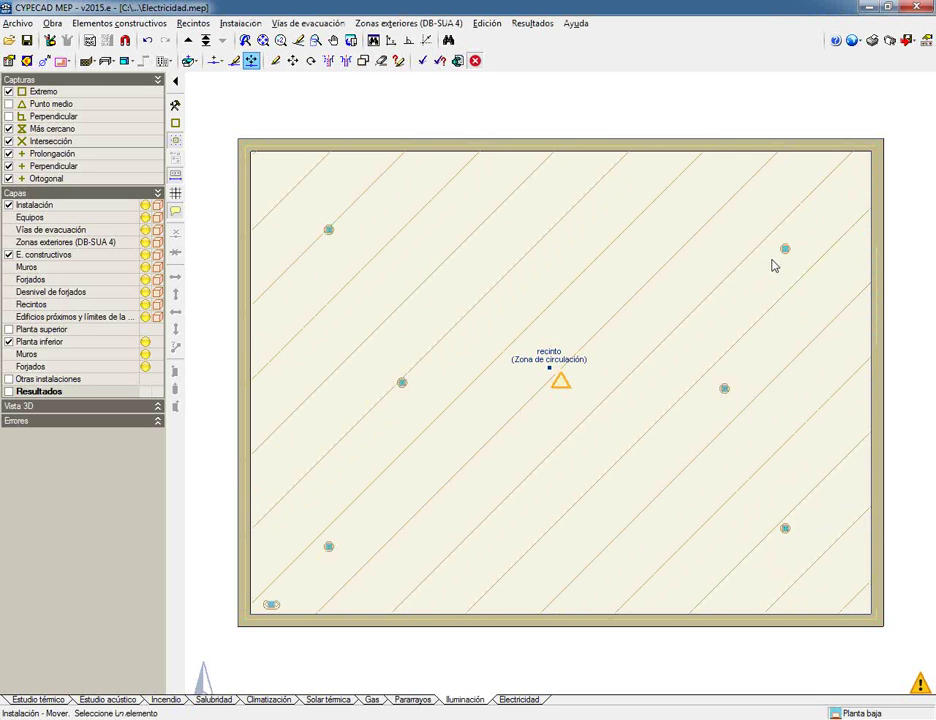
Step: Move the upper-left and lower-left corner luminaires 0.5 m diagonally inward, at 45° toward the room's interior
click(336, 237)
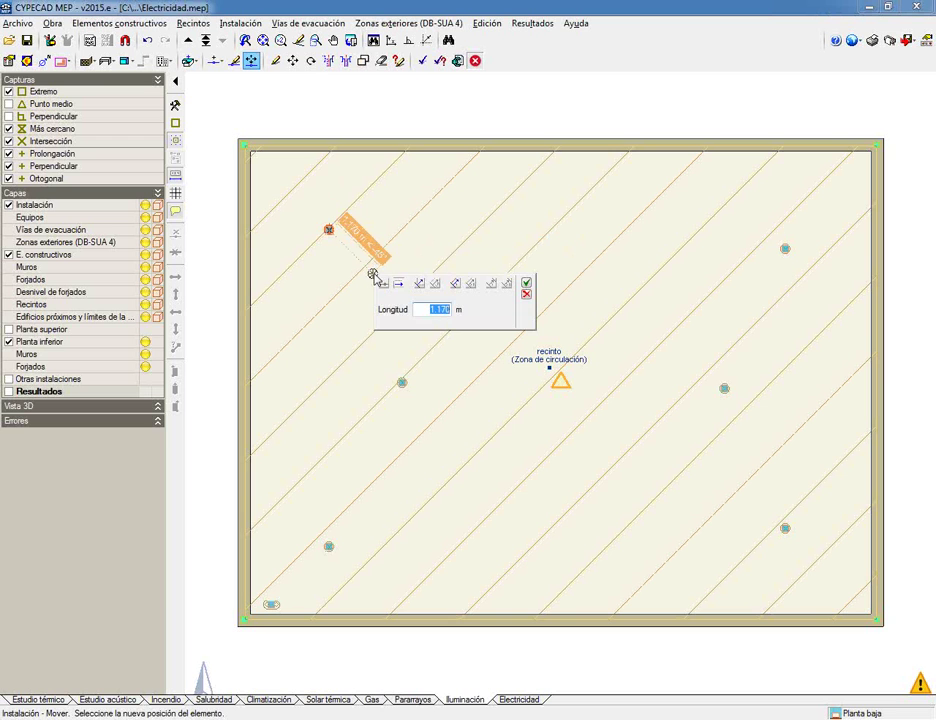
text(0.500)
key(Return)
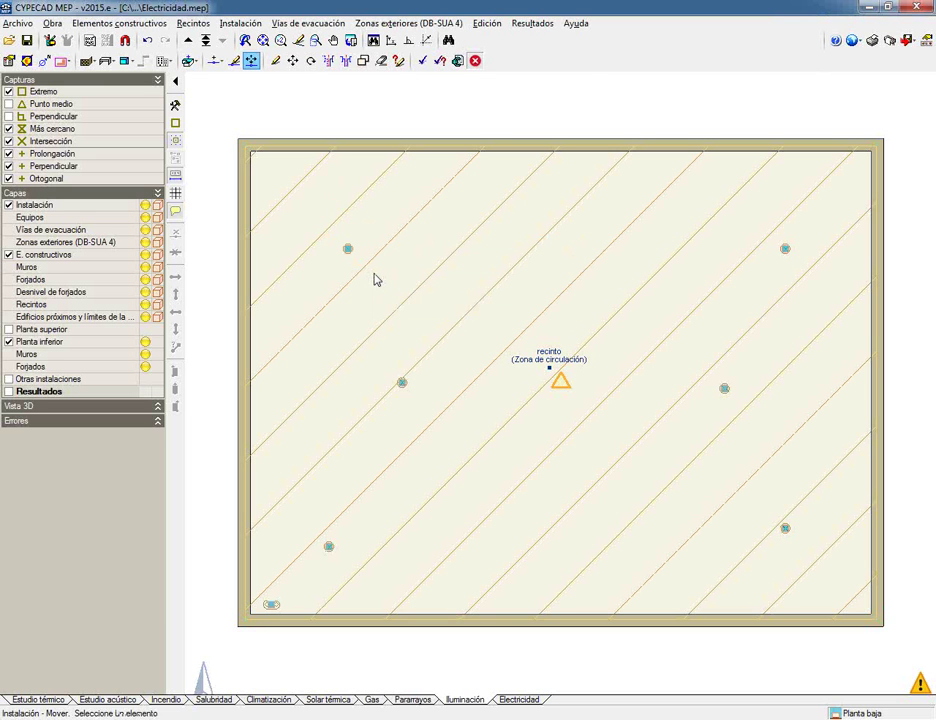
click(330, 547)
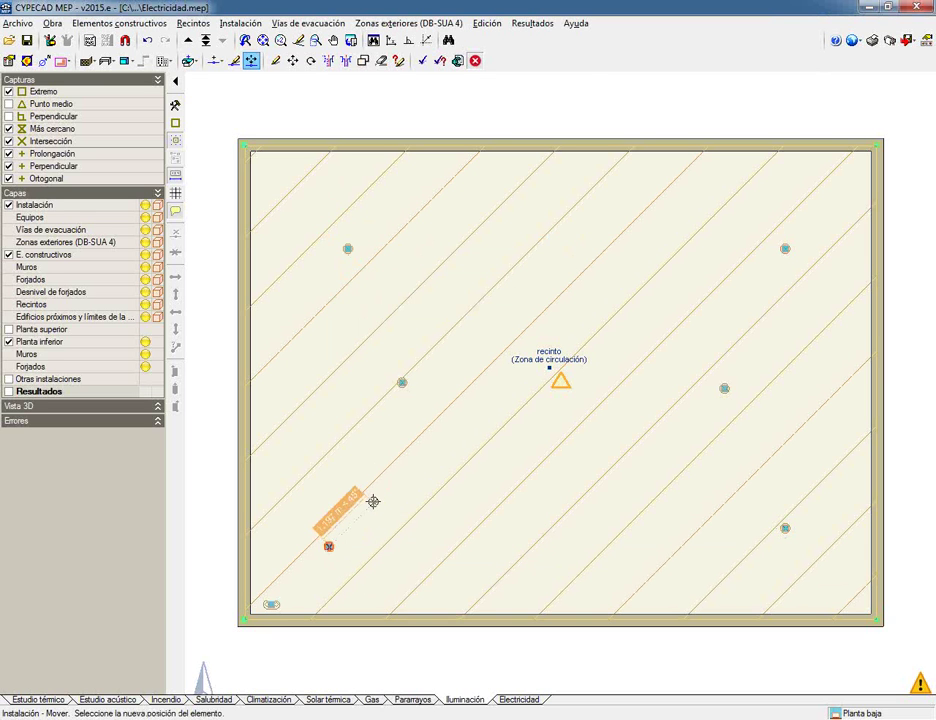
mouse_move(373, 501)
text(0,)
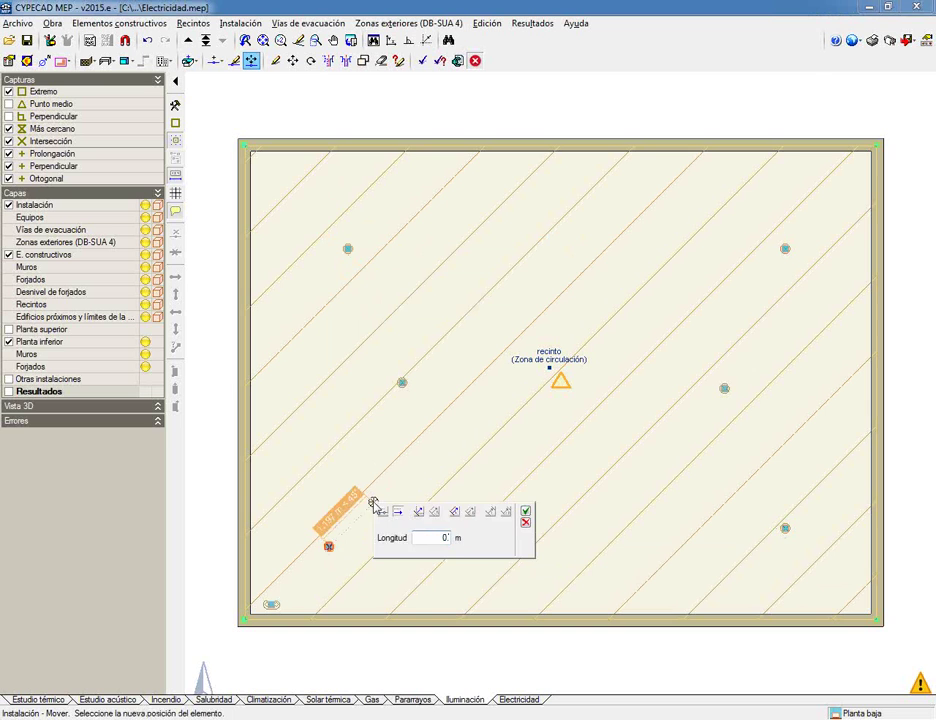
text(5)
key(Return)
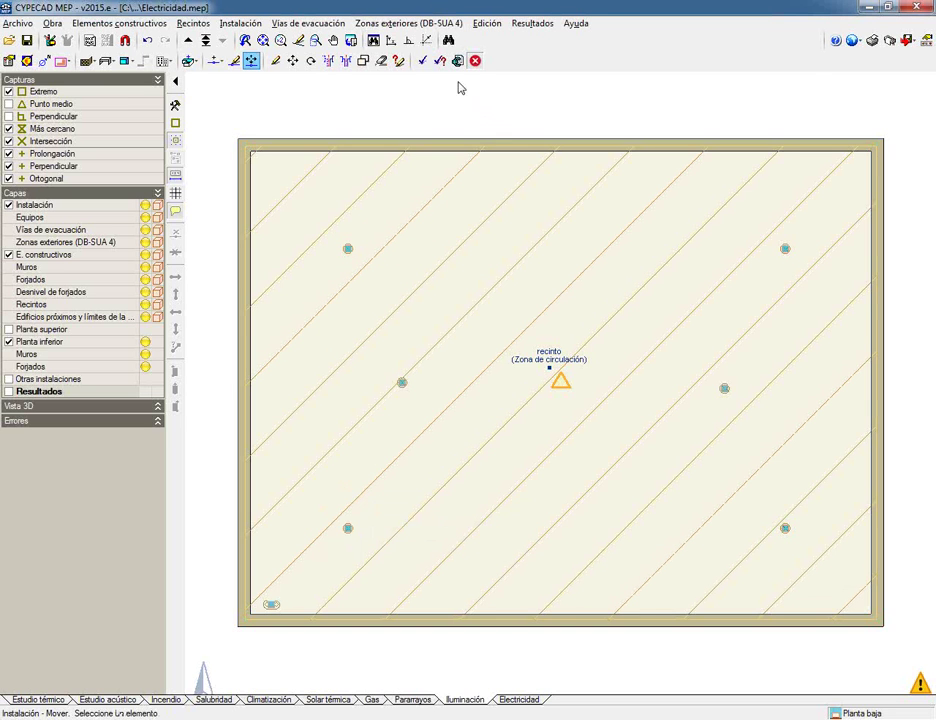
Step: Shift both inner luminaires 0.5 m horizontally toward the room's centre and recalculate the lighting installation
click(402, 383)
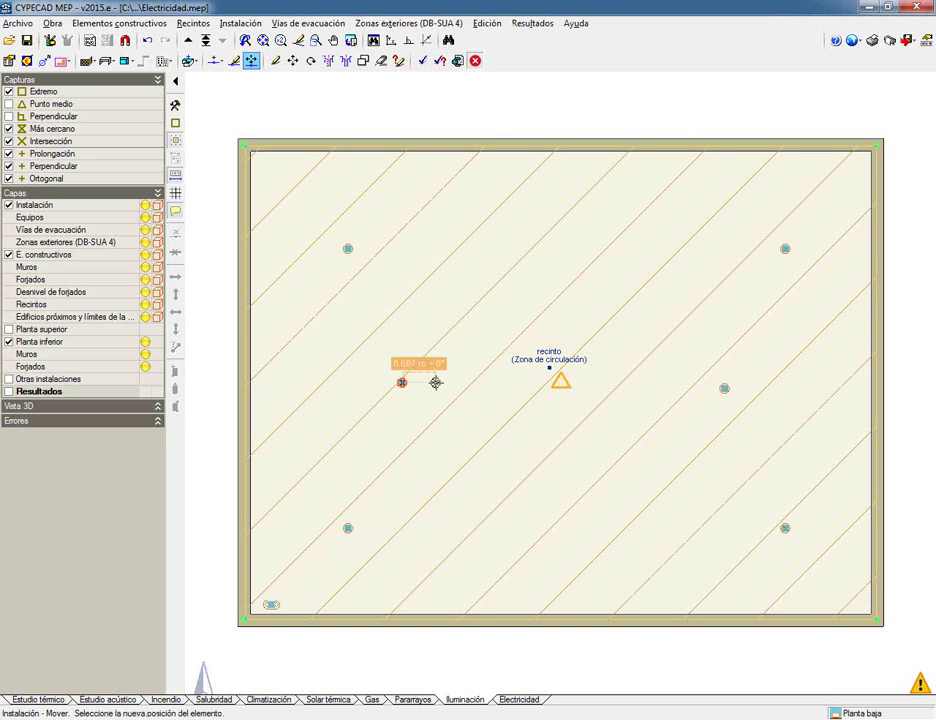
mouse_move(435, 383)
text(0,5)
key(Return)
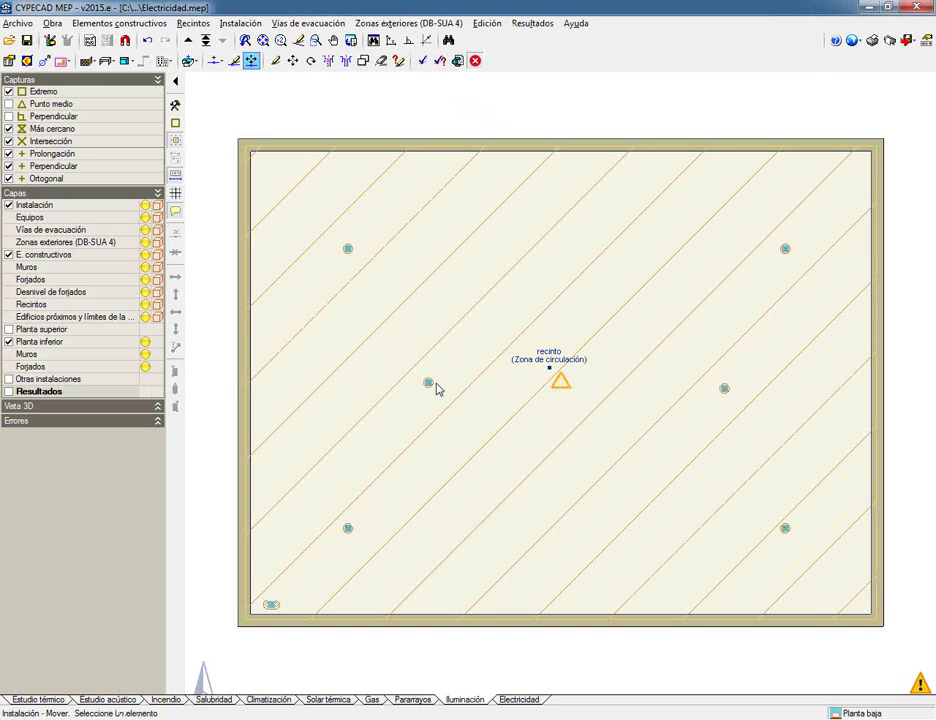
click(723, 388)
mouse_move(684, 389)
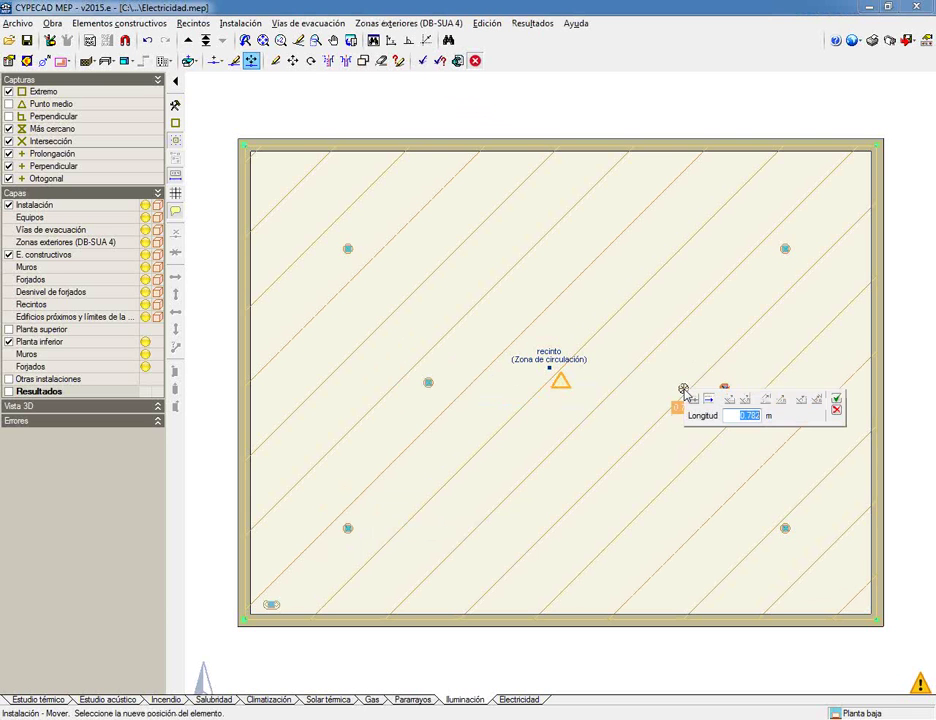
text(0,5)
key(Return)
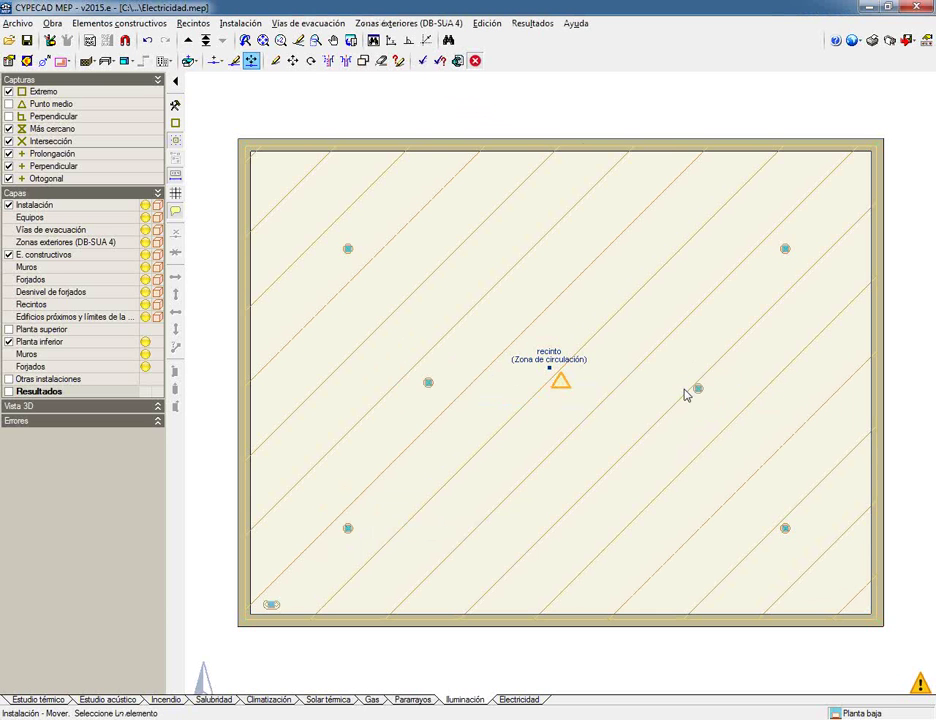
click(422, 60)
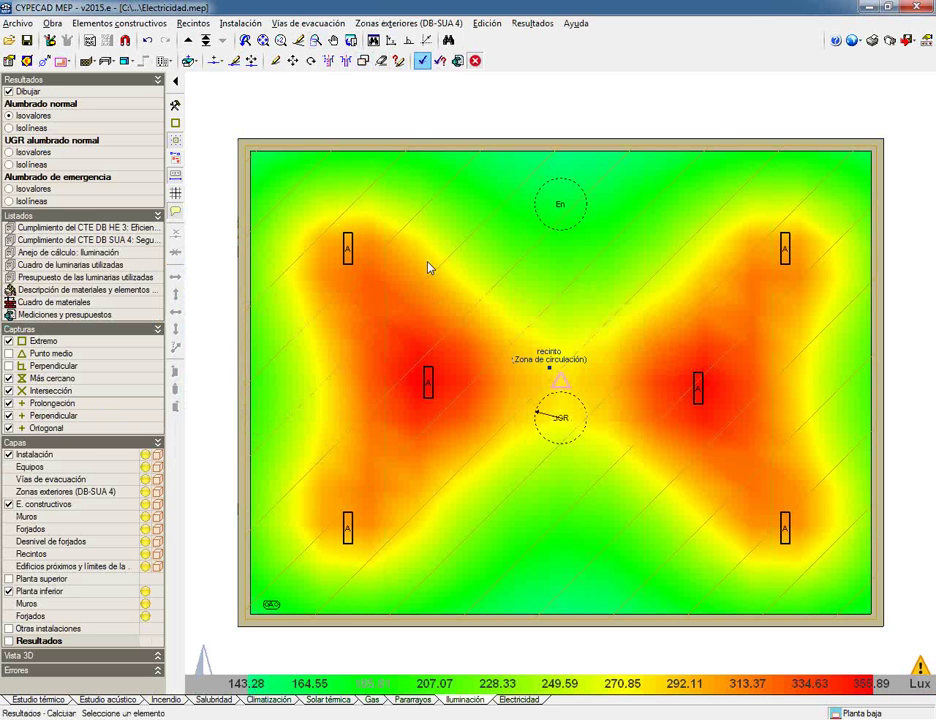
Step: Rotate the two inner luminaires by -90° so their long sides run horizontally
mouse_move(555, 373)
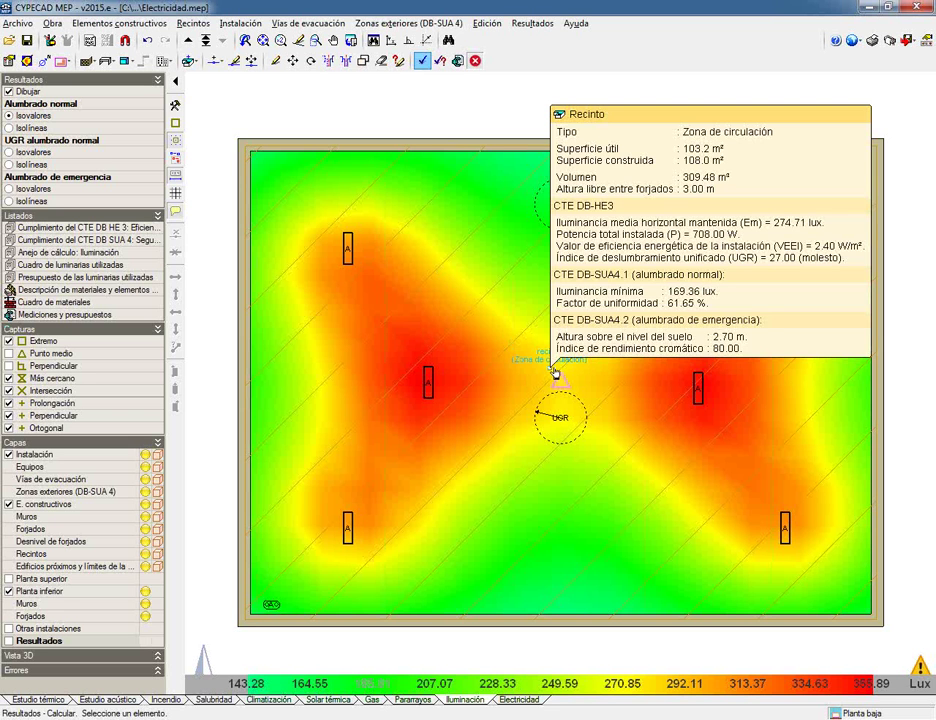
click(245, 24)
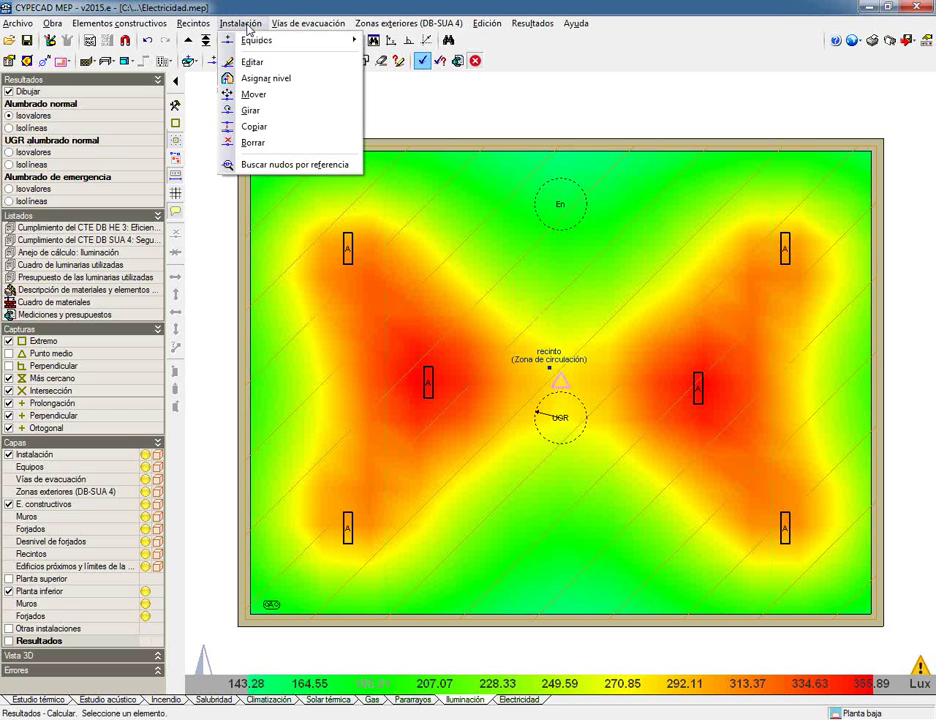
click(245, 110)
click(428, 382)
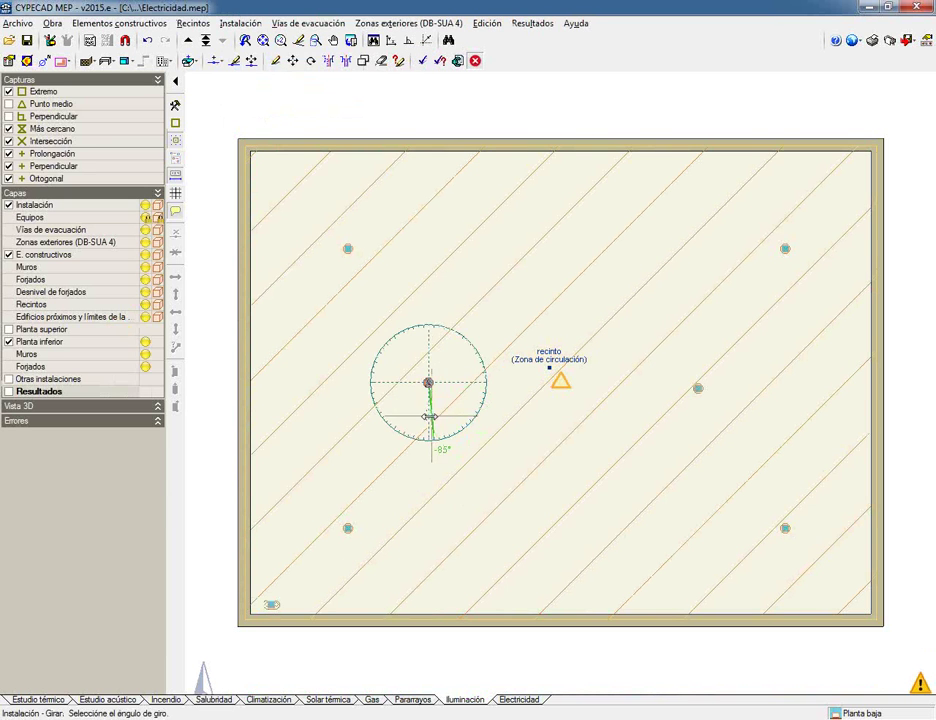
click(430, 424)
click(700, 388)
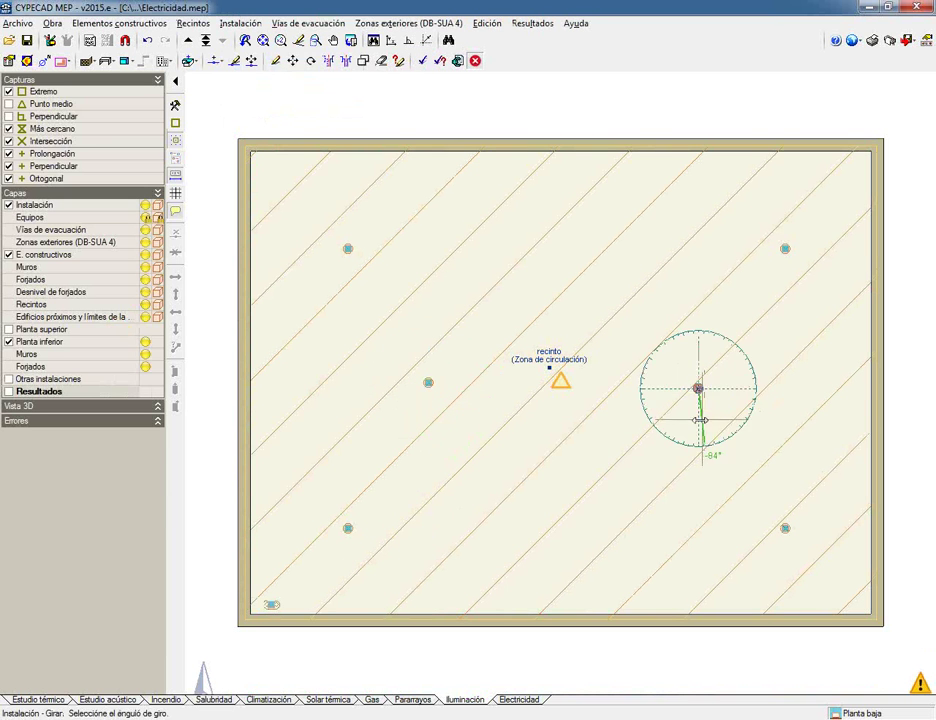
click(698, 428)
click(698, 389)
click(702, 416)
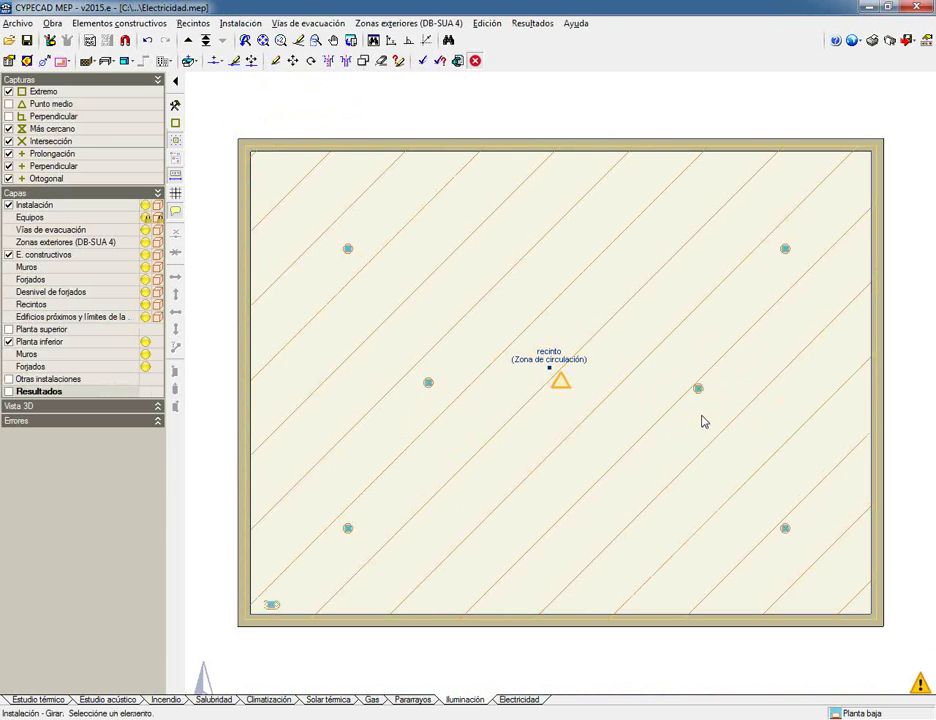
click(698, 390)
click(699, 410)
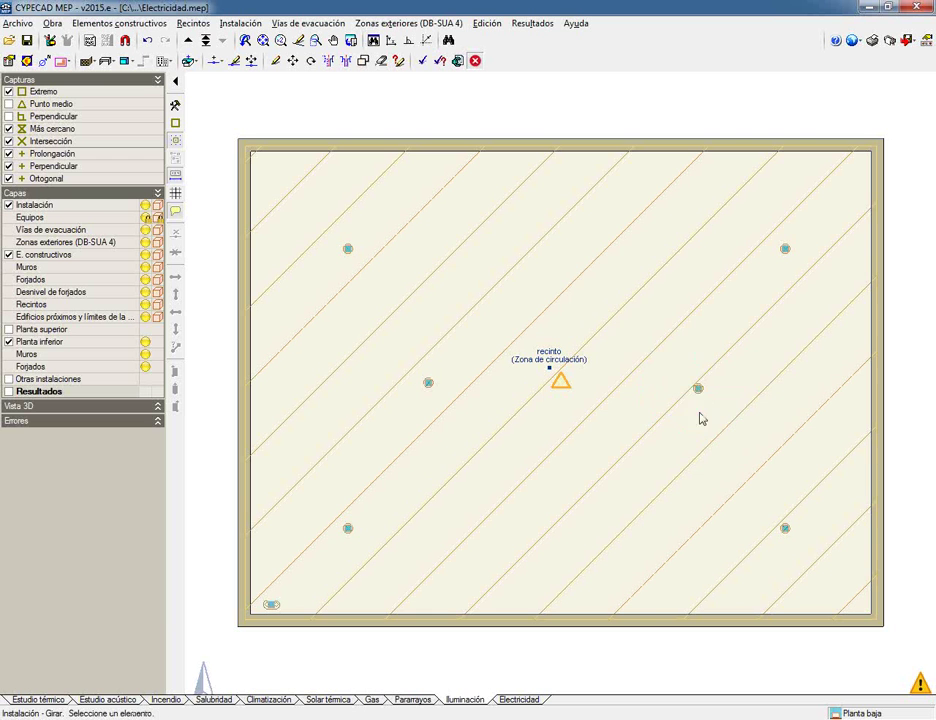
Step: Recalculate the lighting installation and review the worst-case glare index, the inner luminaires' data and the room's illuminance results
click(422, 60)
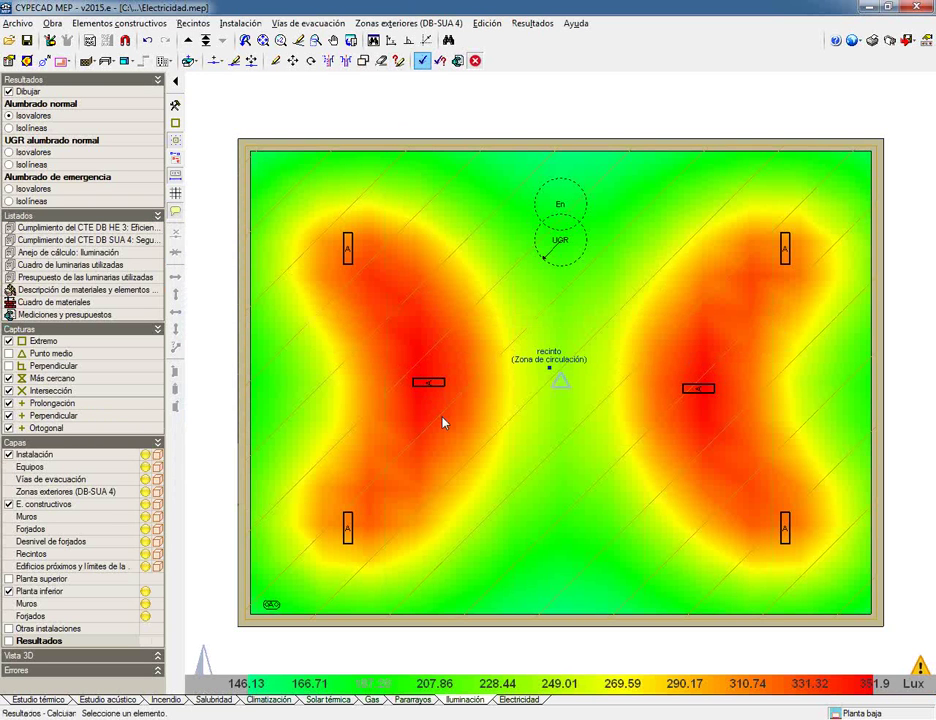
mouse_move(610, 238)
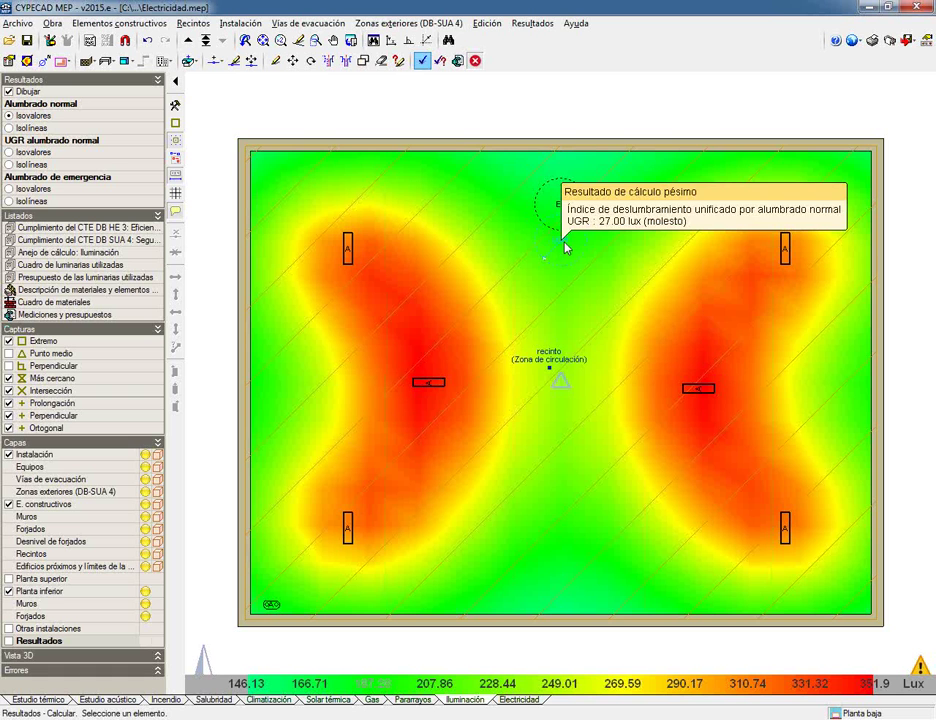
mouse_move(429, 388)
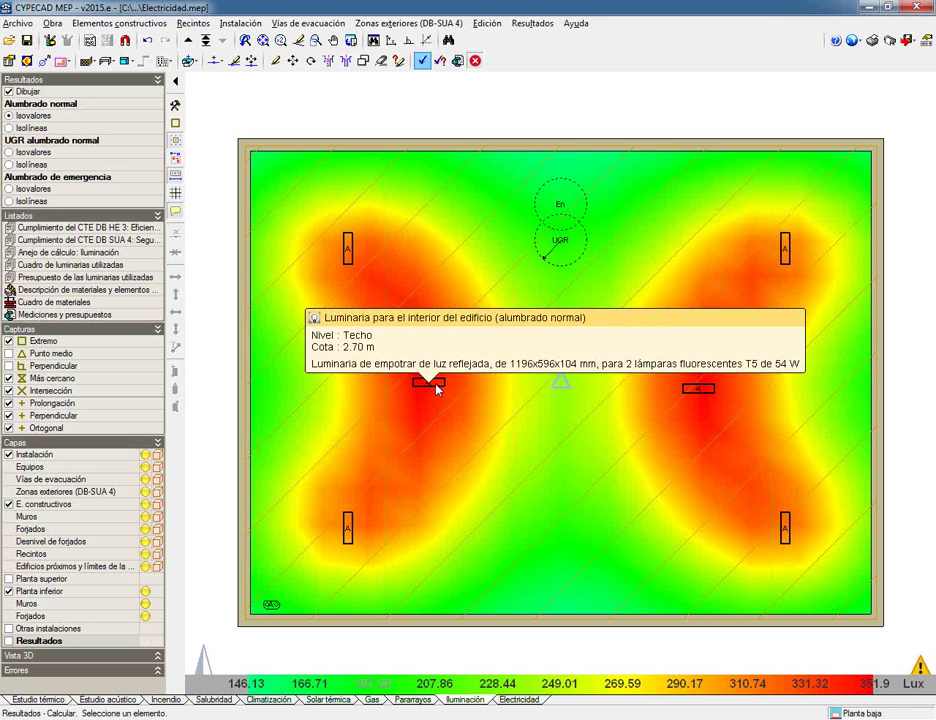
mouse_move(703, 394)
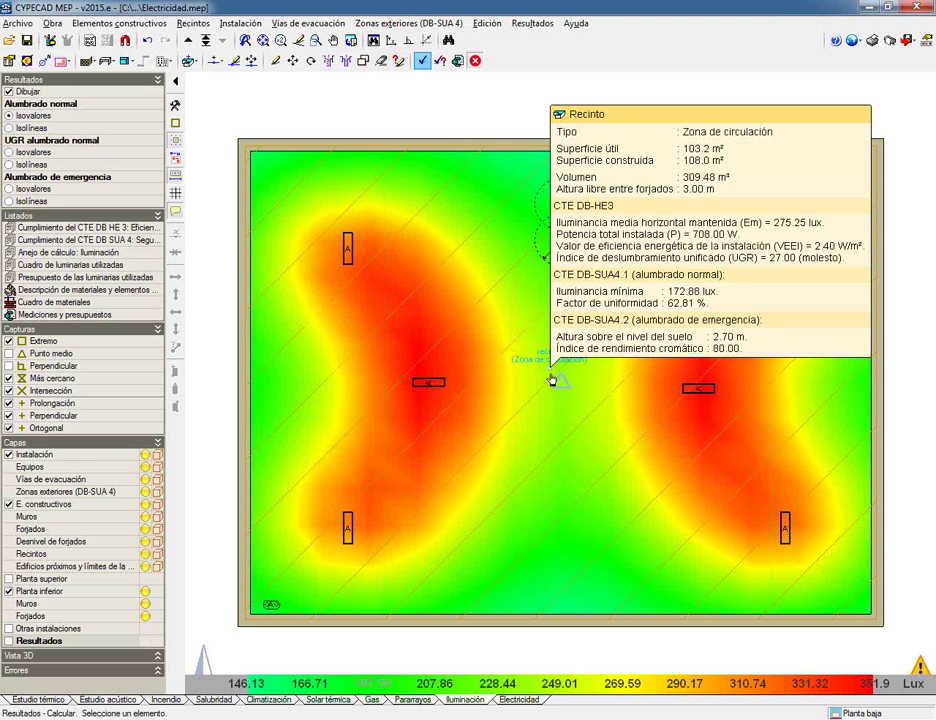
Step: Delete the two inner luminaires, keeping only the four corner ones
click(380, 61)
click(418, 515)
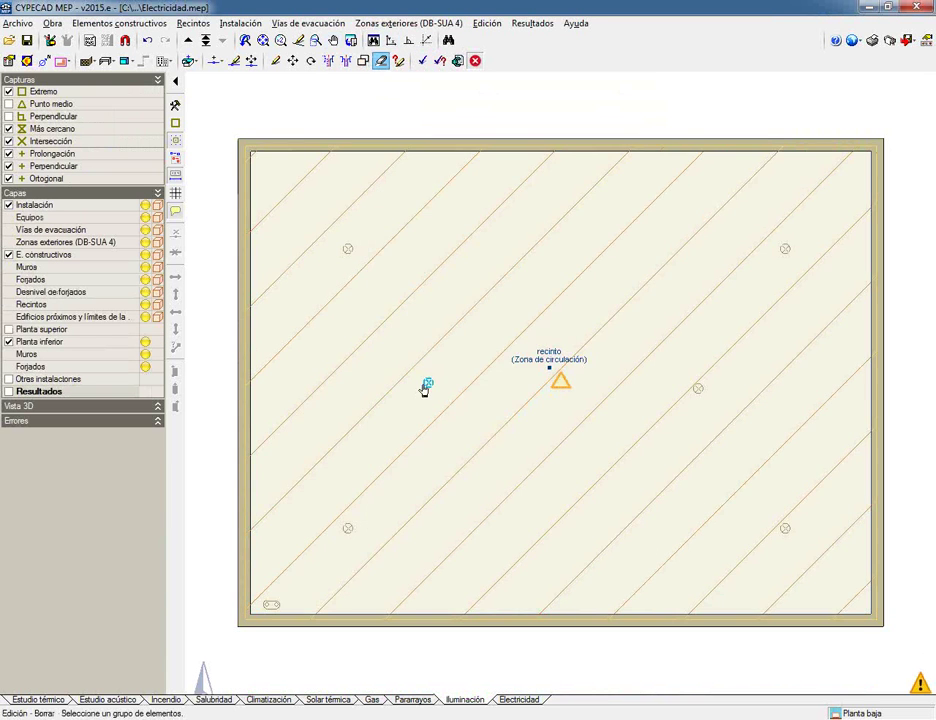
click(425, 384)
click(699, 391)
right_click(699, 391)
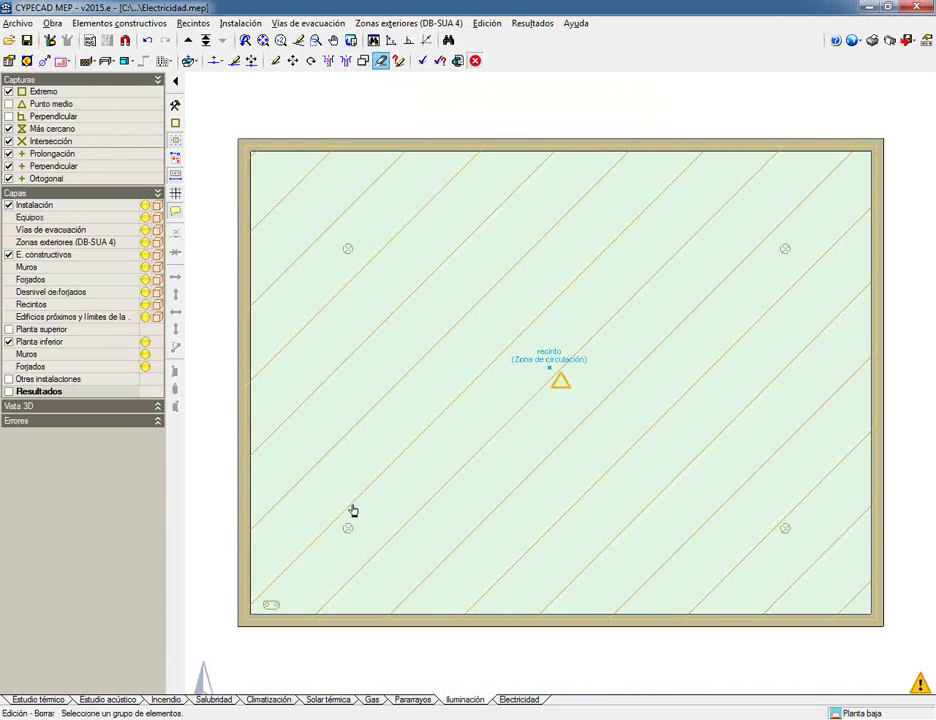
Step: Move the upper-left and lower-left corner luminaires 1 m diagonally inward at 45° toward the room's interior
click(252, 61)
click(348, 248)
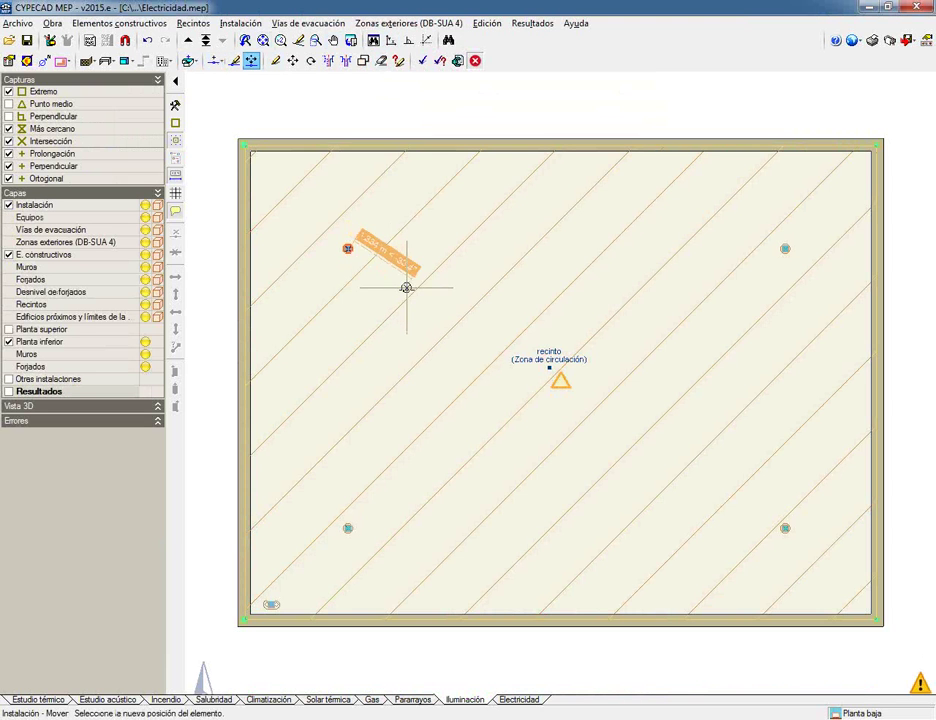
key(Return)
key(Return)
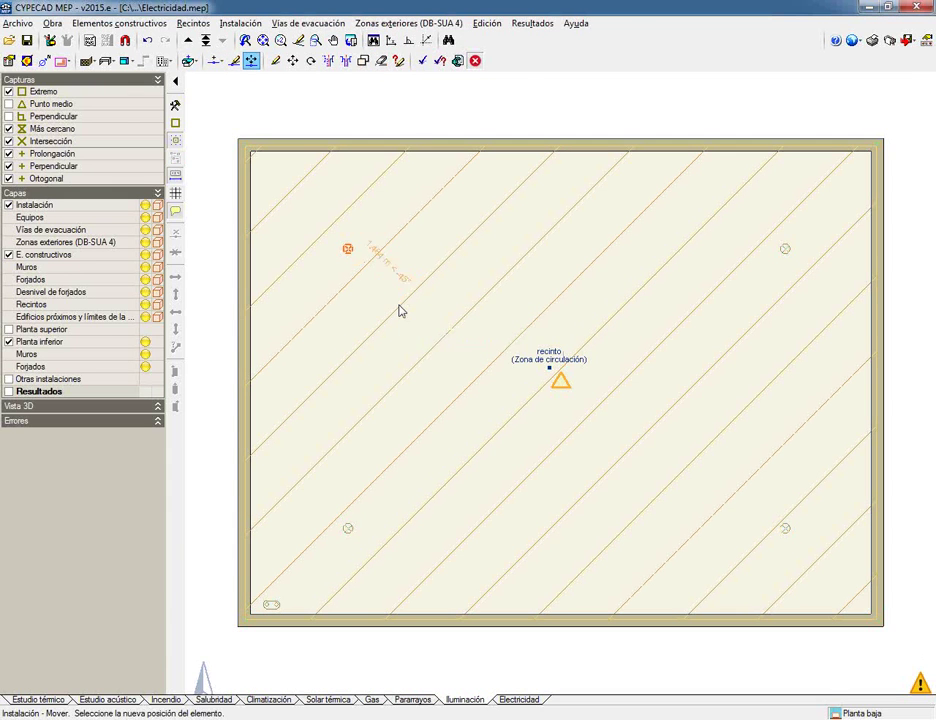
click(348, 528)
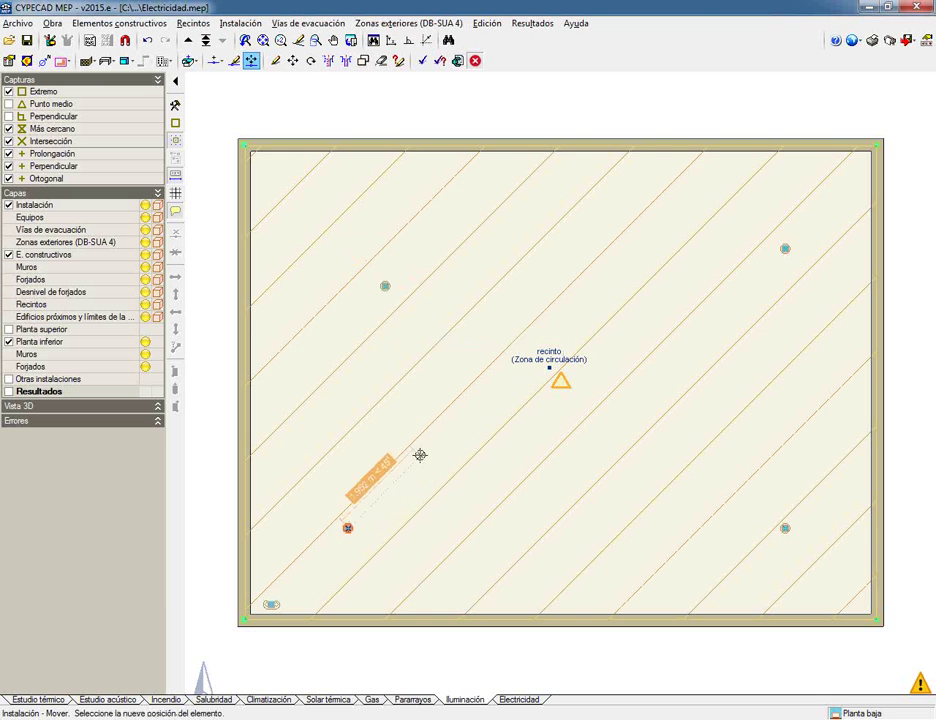
key(Return)
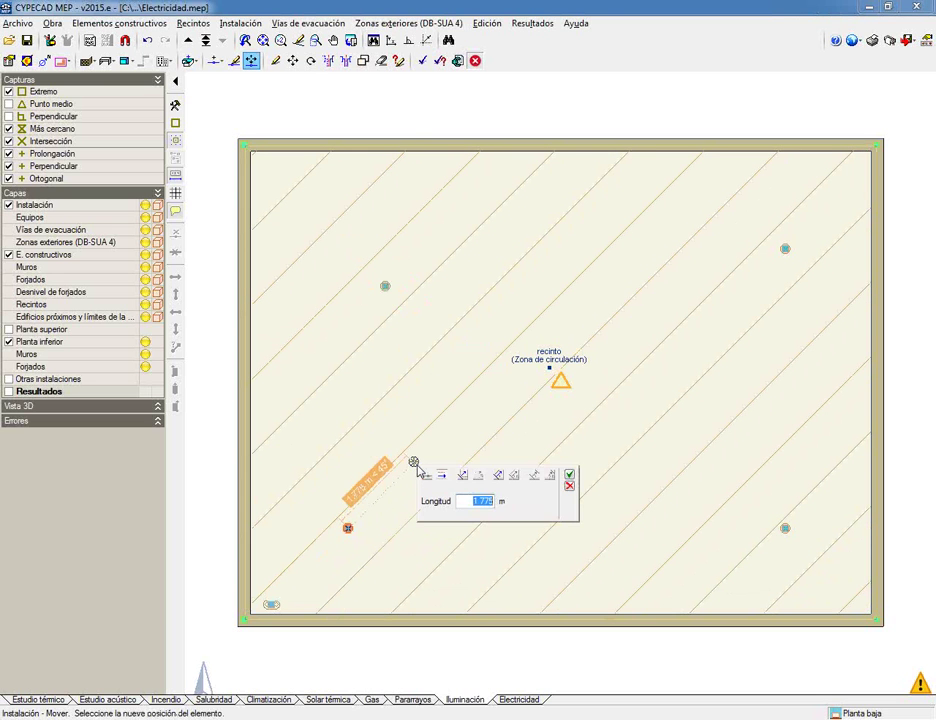
key(Return)
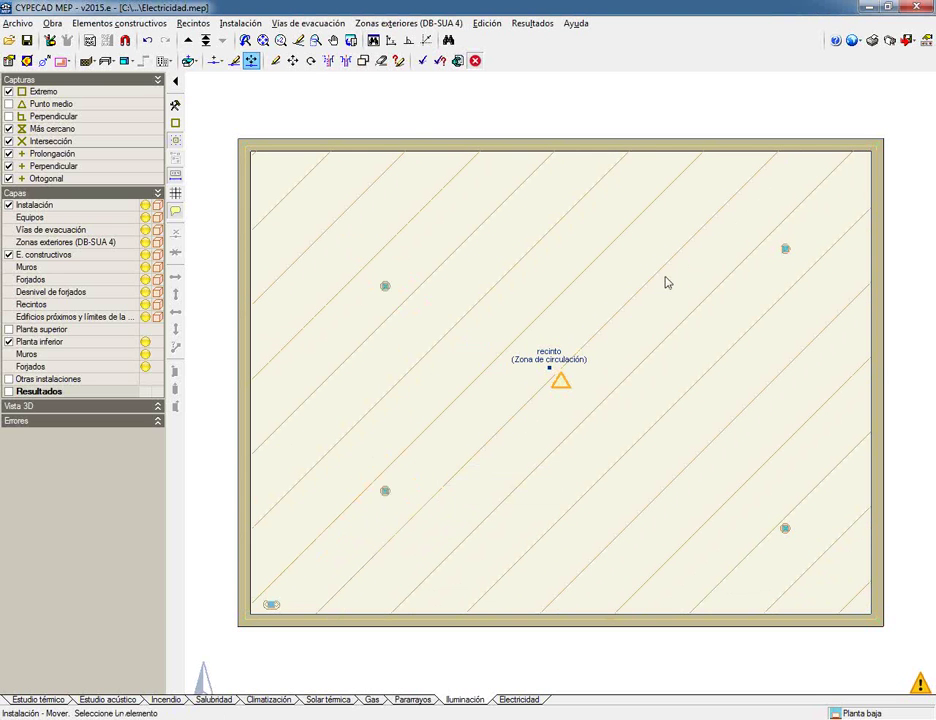
Step: Move the upper-right and lower-right corner luminaires 1 m diagonally inward at 45° toward the room's interior
click(785, 249)
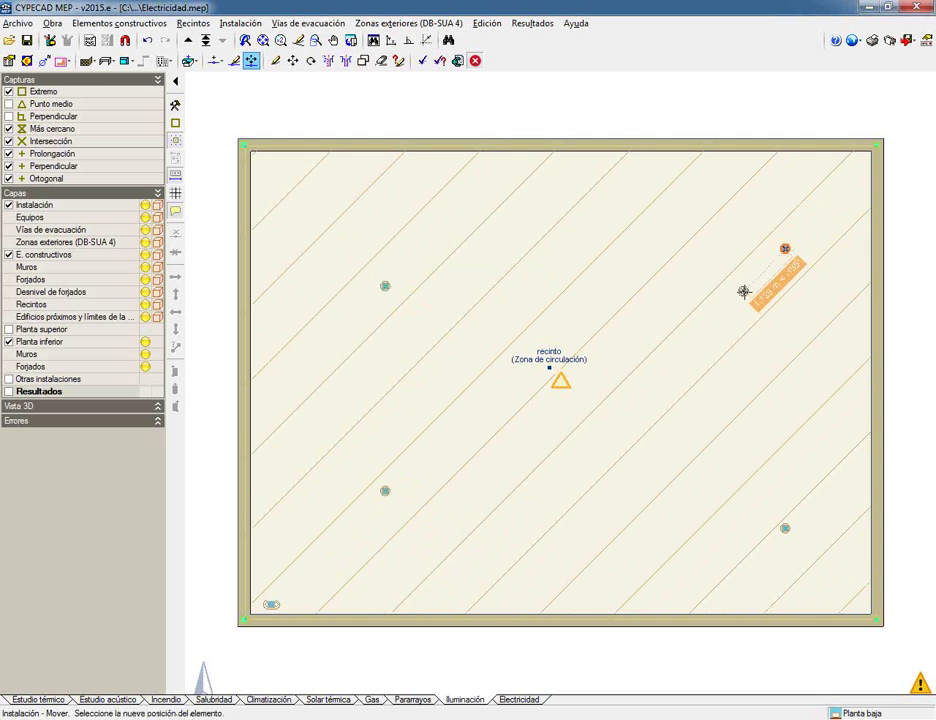
key(Return)
text(1)
key(Return)
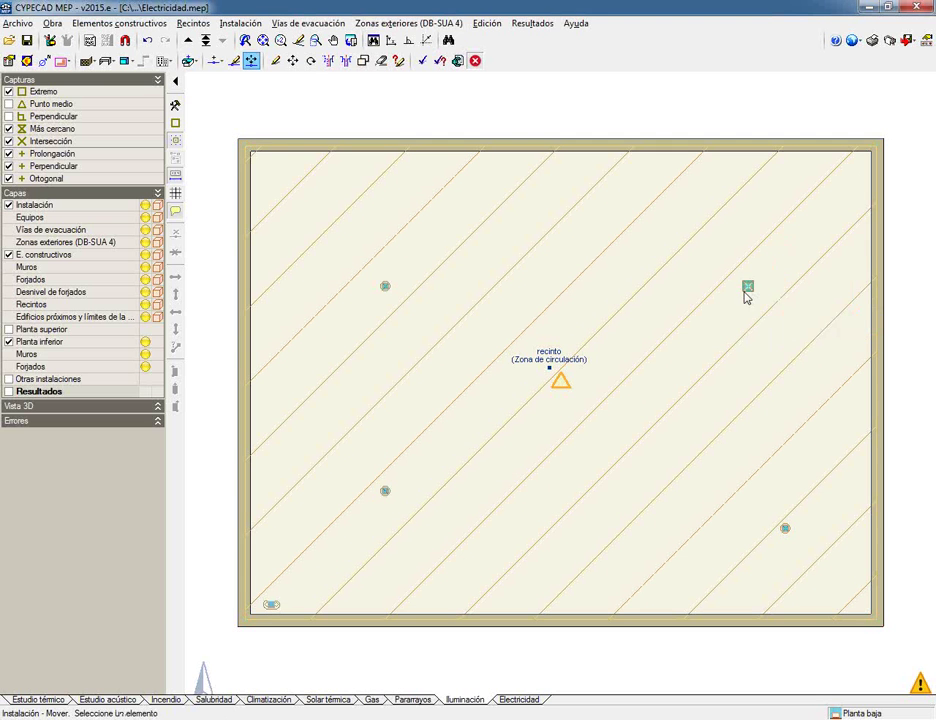
click(782, 526)
click(751, 495)
Step: Rotate all four luminaires onto 45° diagonals, each with its long axis pointing toward the room's centre
click(242, 23)
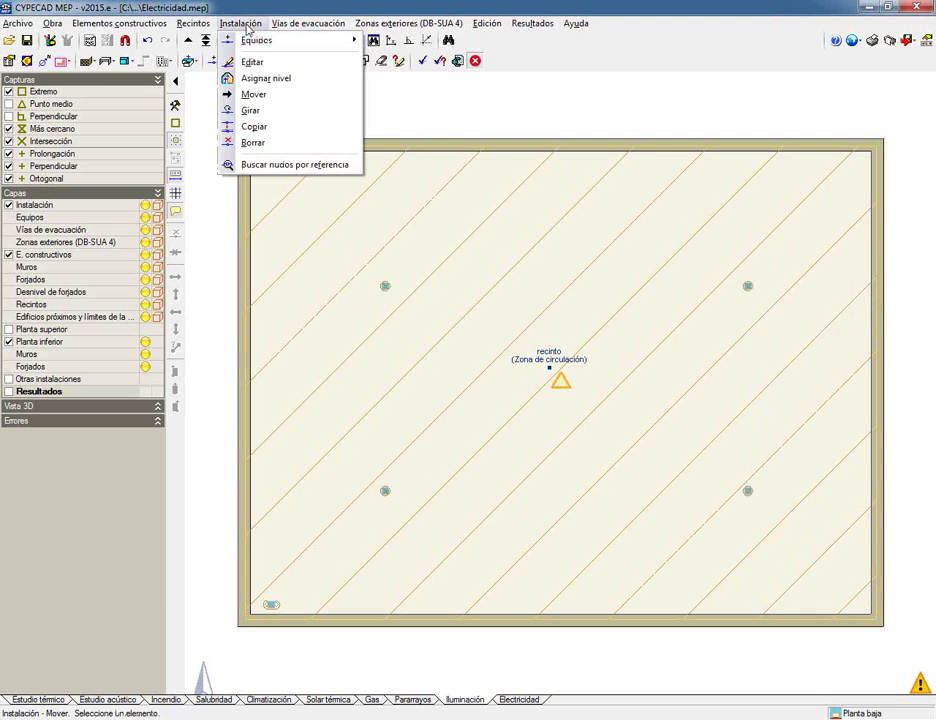
click(250, 110)
click(385, 286)
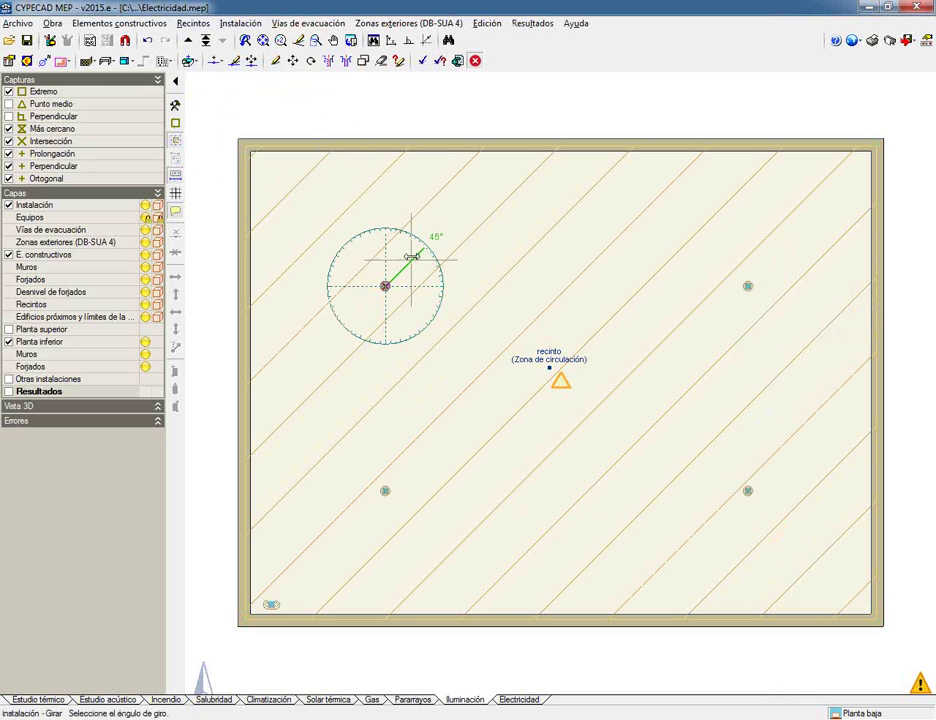
click(355, 319)
click(385, 492)
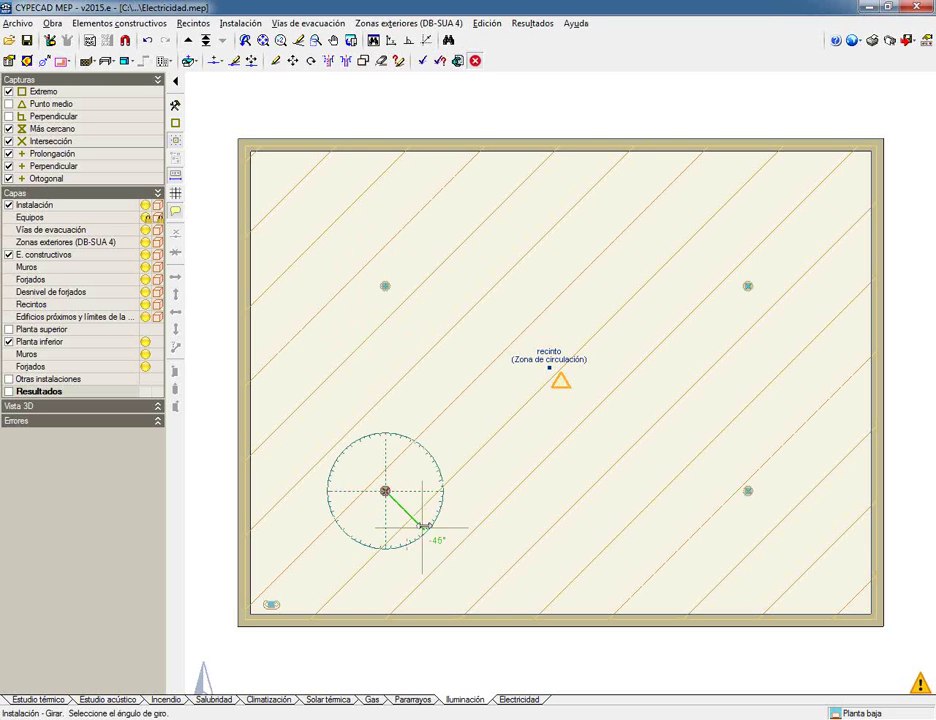
click(424, 526)
click(748, 491)
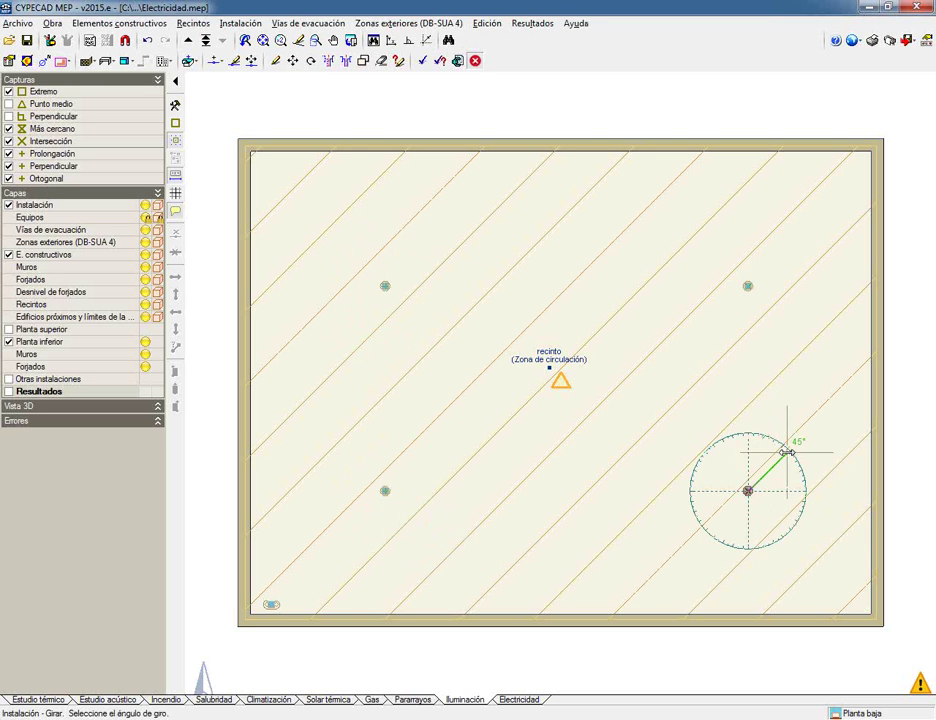
click(788, 452)
click(748, 286)
click(716, 259)
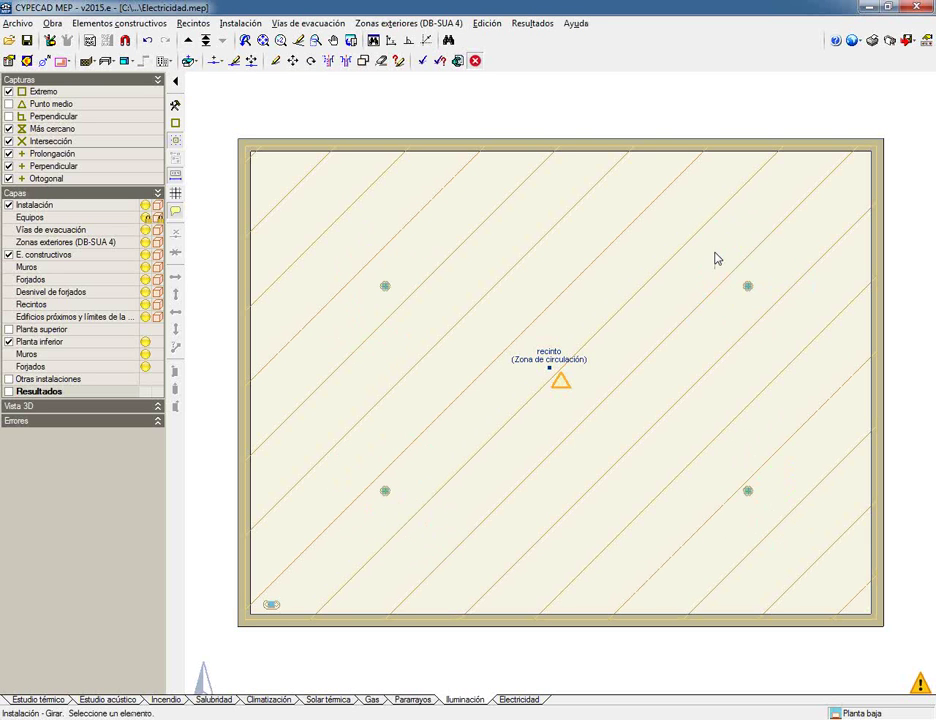
Step: Recalculate the lighting installation and review the room's illuminance results and the worst-case glare point
click(422, 60)
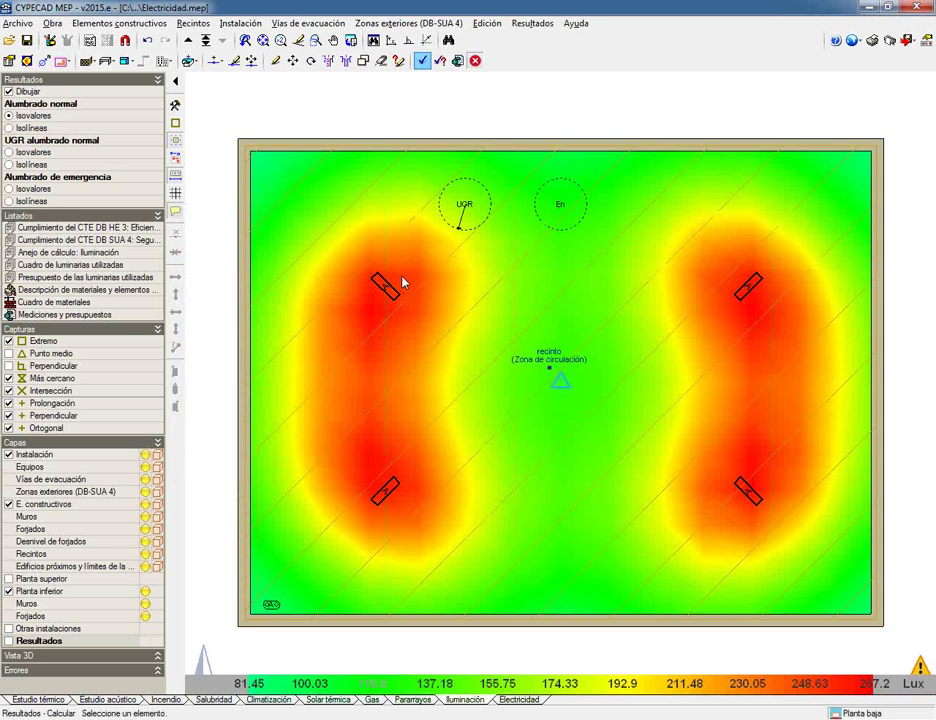
mouse_move(549, 376)
mouse_move(468, 204)
Step: Rotate the upper-left, upper-right and lower-right luminaires onto the opposite 45° diagonals, set the lower-left one to about 130°, and recalculate
click(245, 24)
click(250, 110)
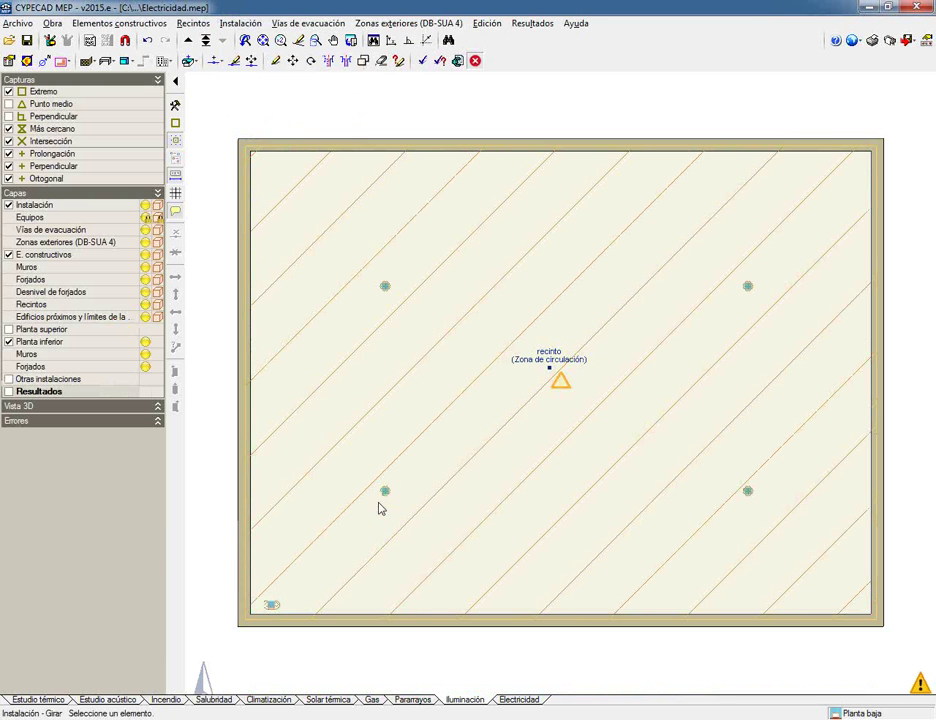
click(384, 490)
click(355, 456)
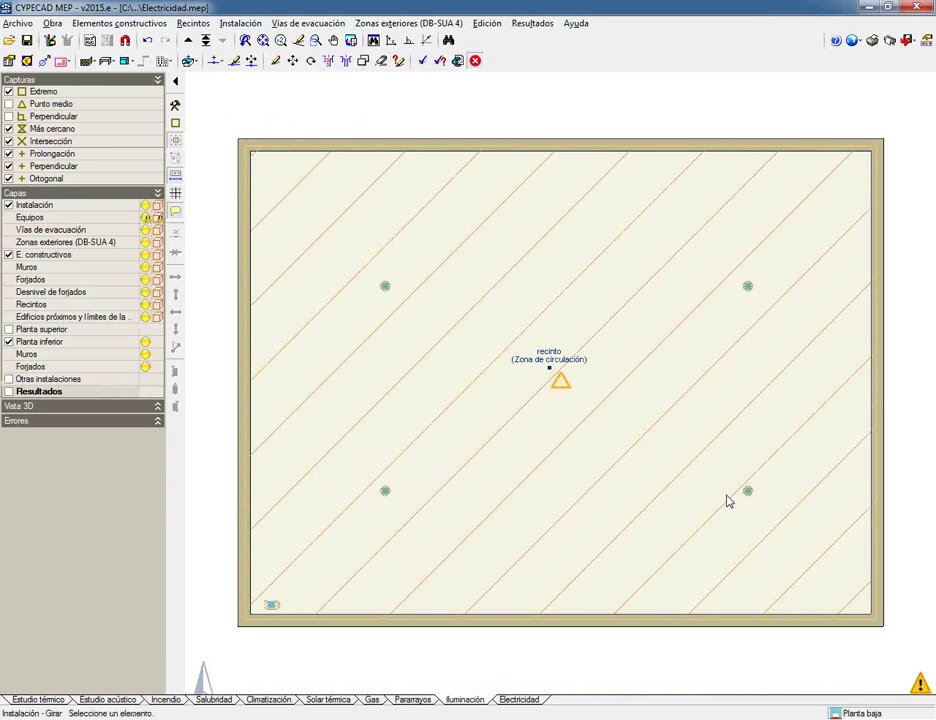
click(748, 490)
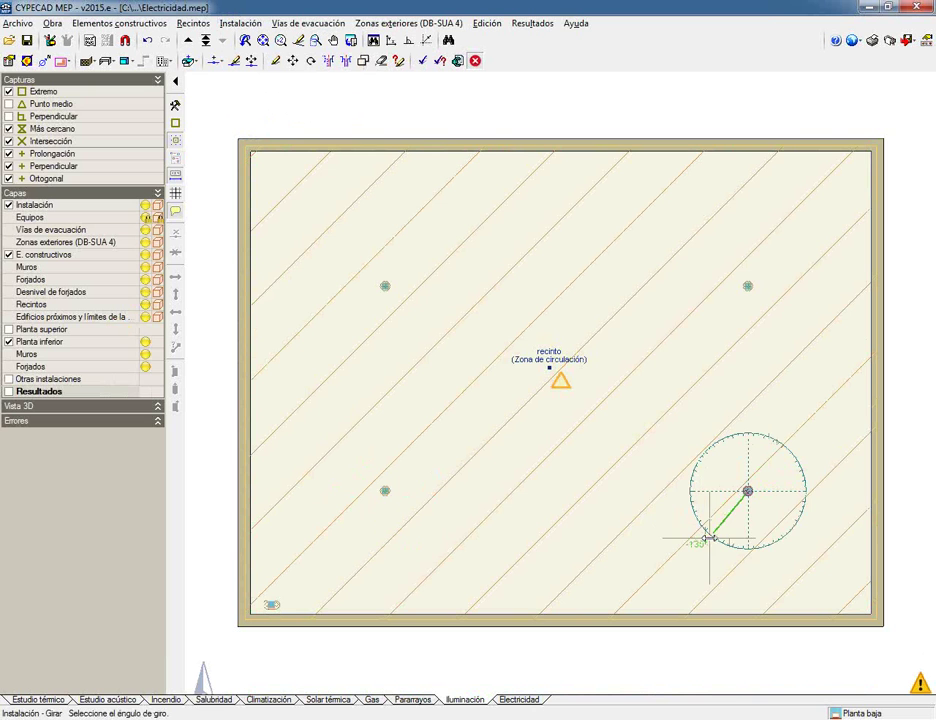
click(795, 541)
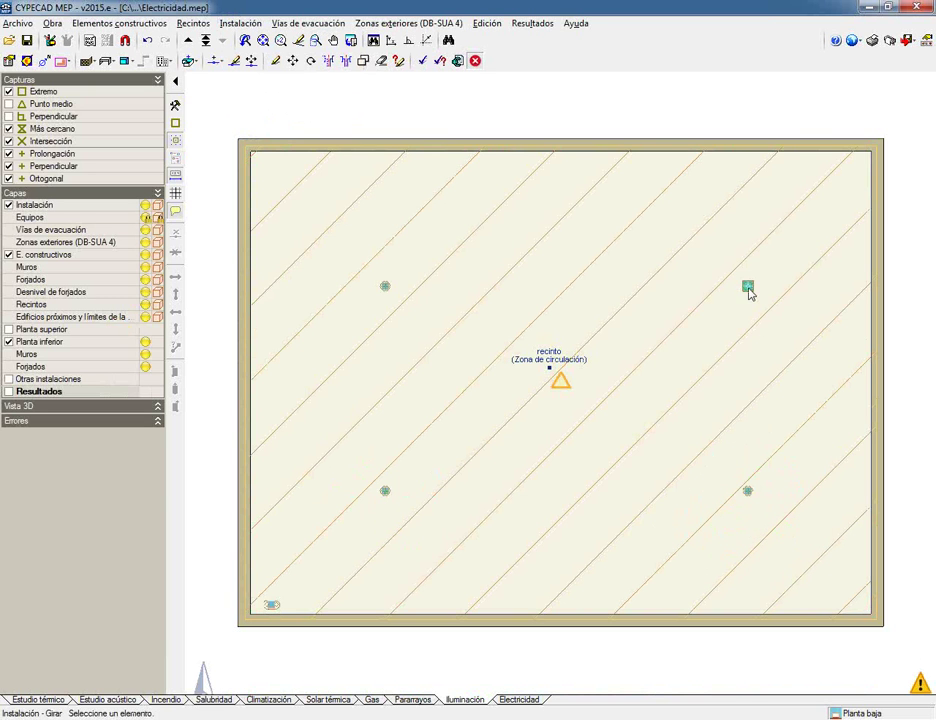
click(748, 286)
click(779, 261)
click(391, 294)
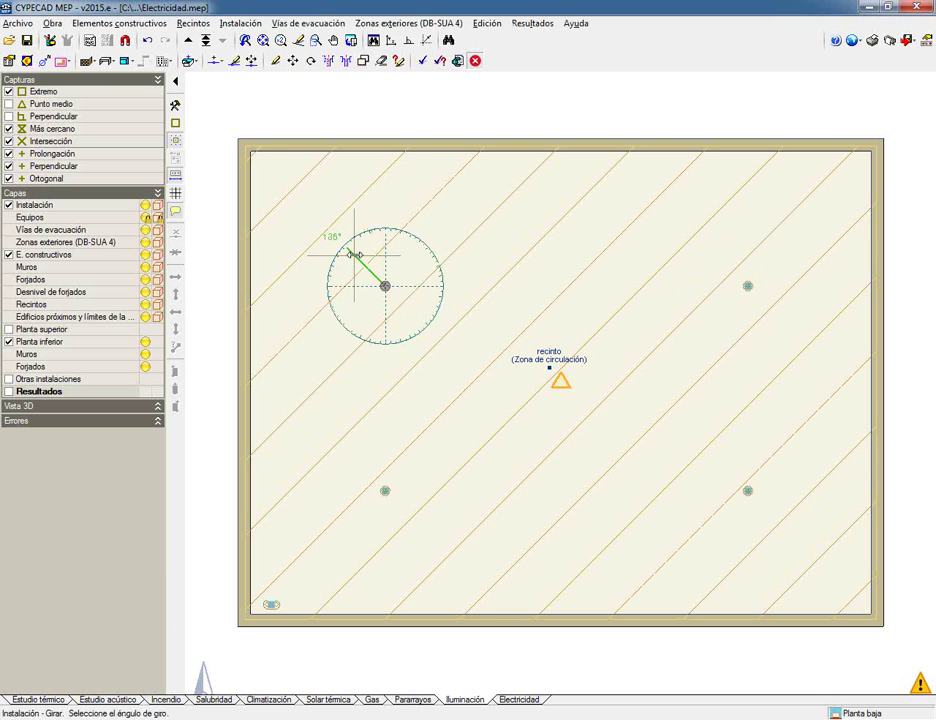
click(355, 254)
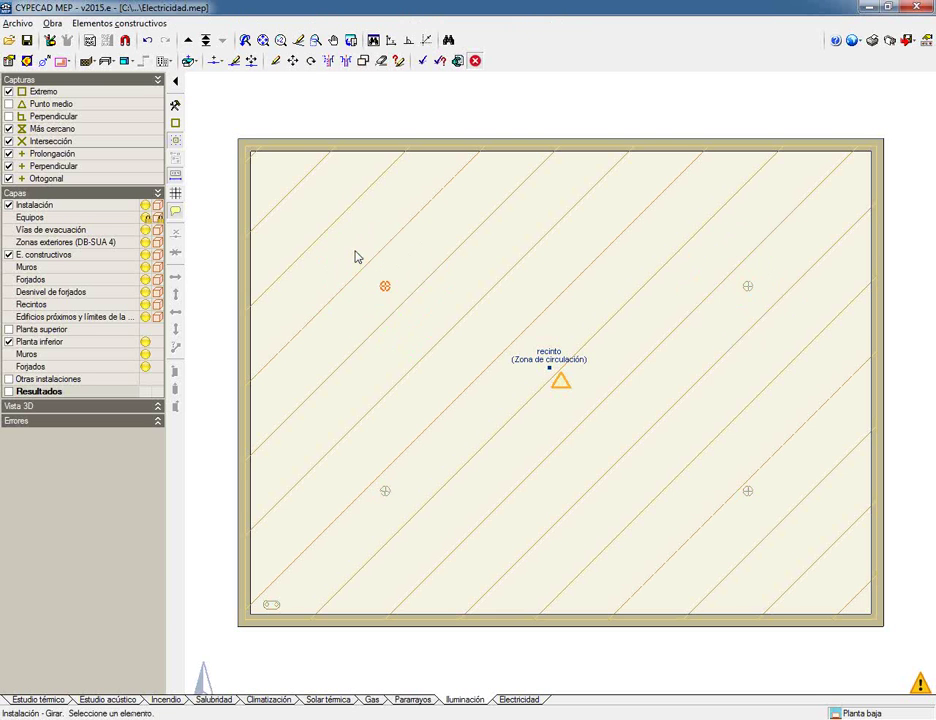
click(422, 60)
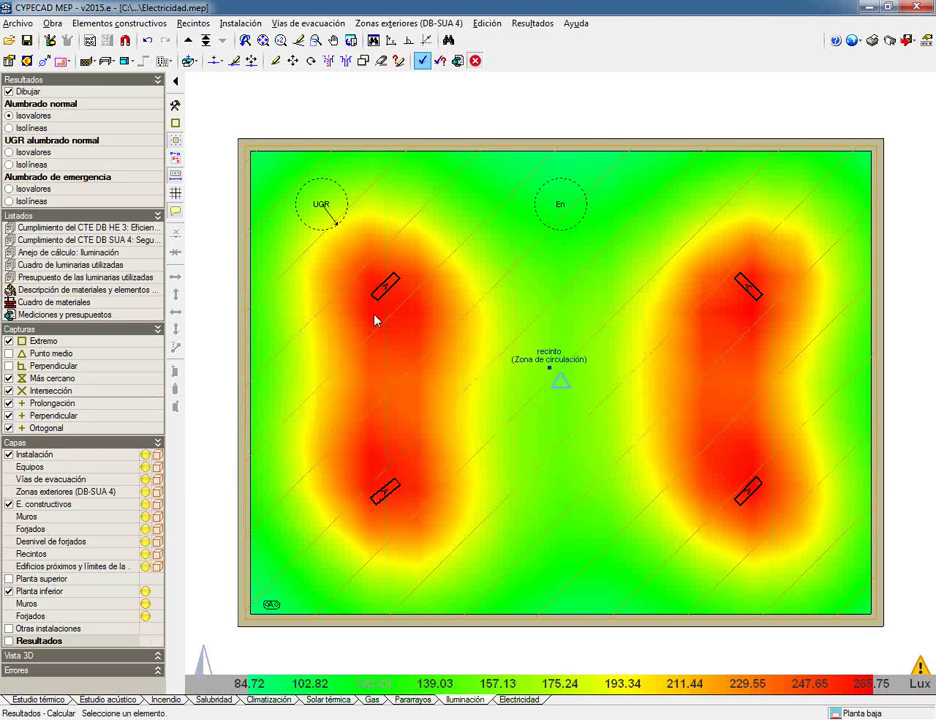
Step: Rotate the lower-left luminaire to about 315° and the lower-right one to about 225°, and recalculate the lighting
mouse_move(386, 500)
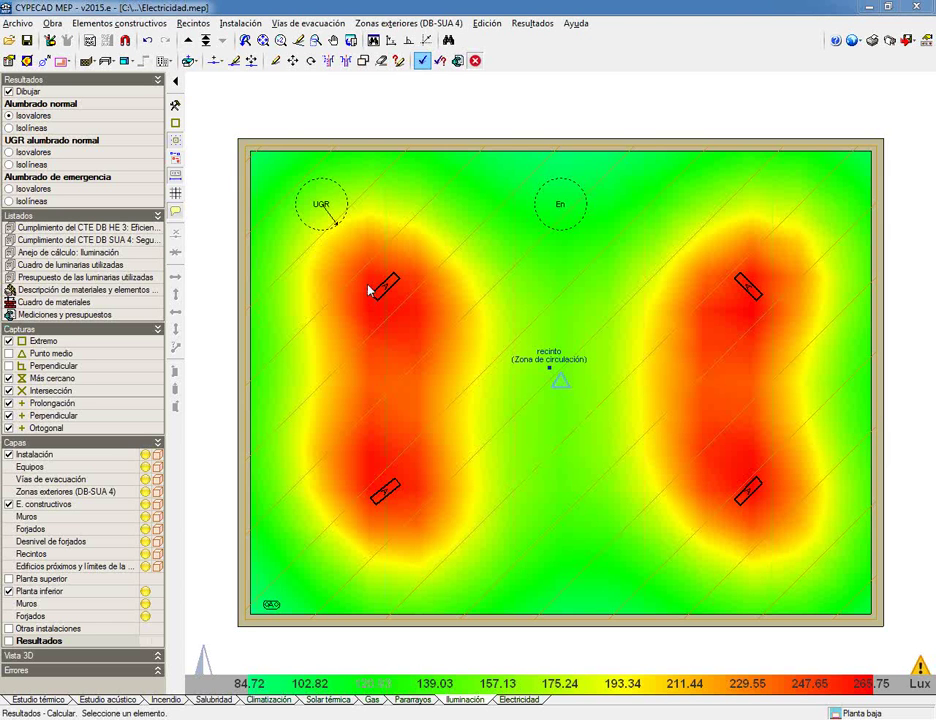
click(236, 27)
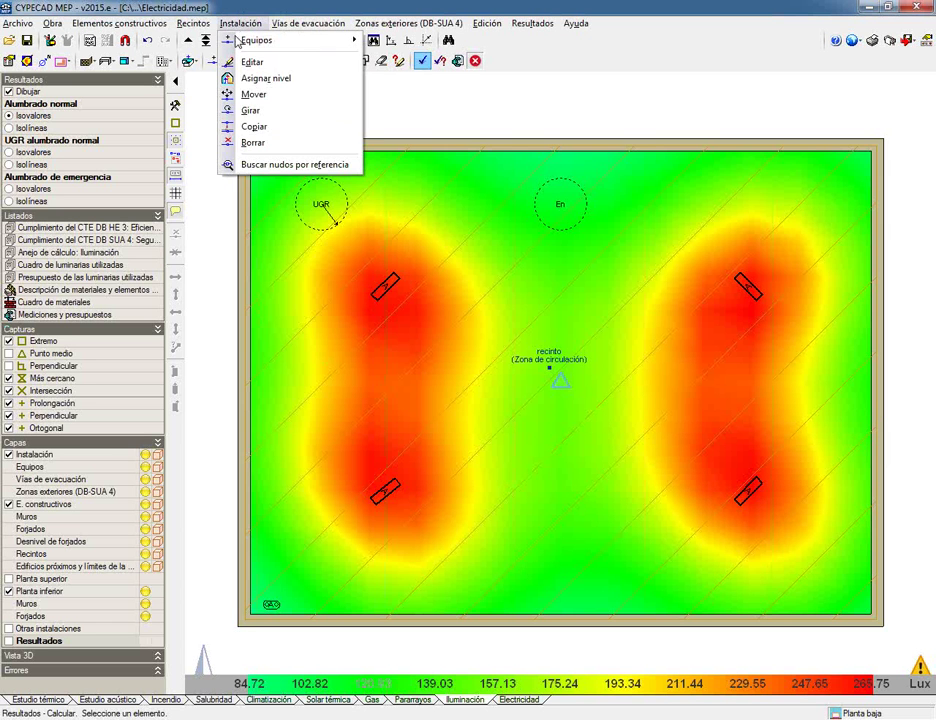
click(256, 110)
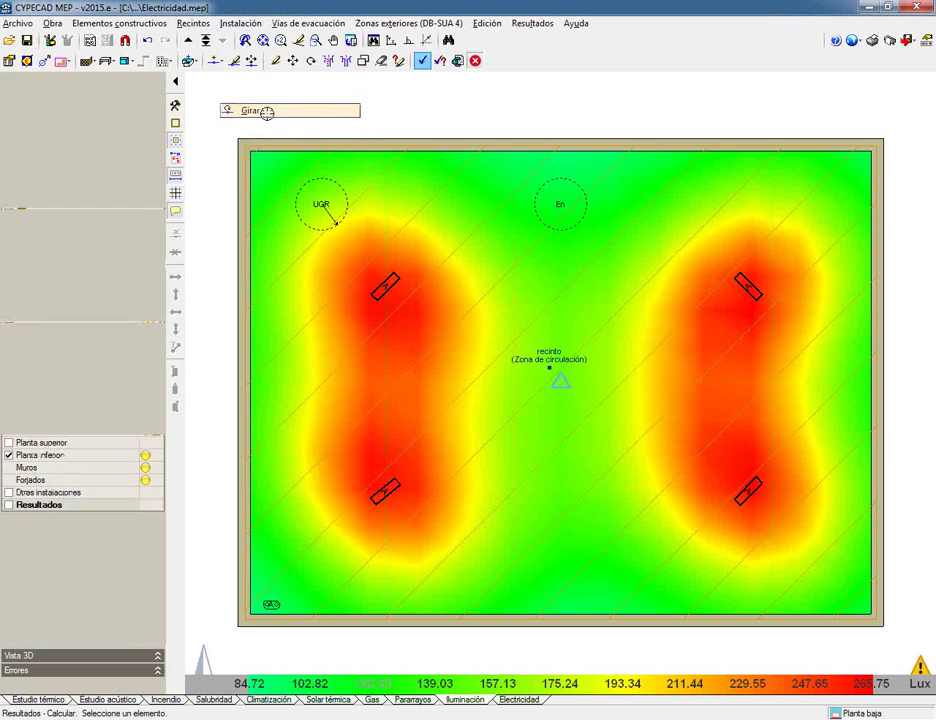
click(385, 491)
click(412, 517)
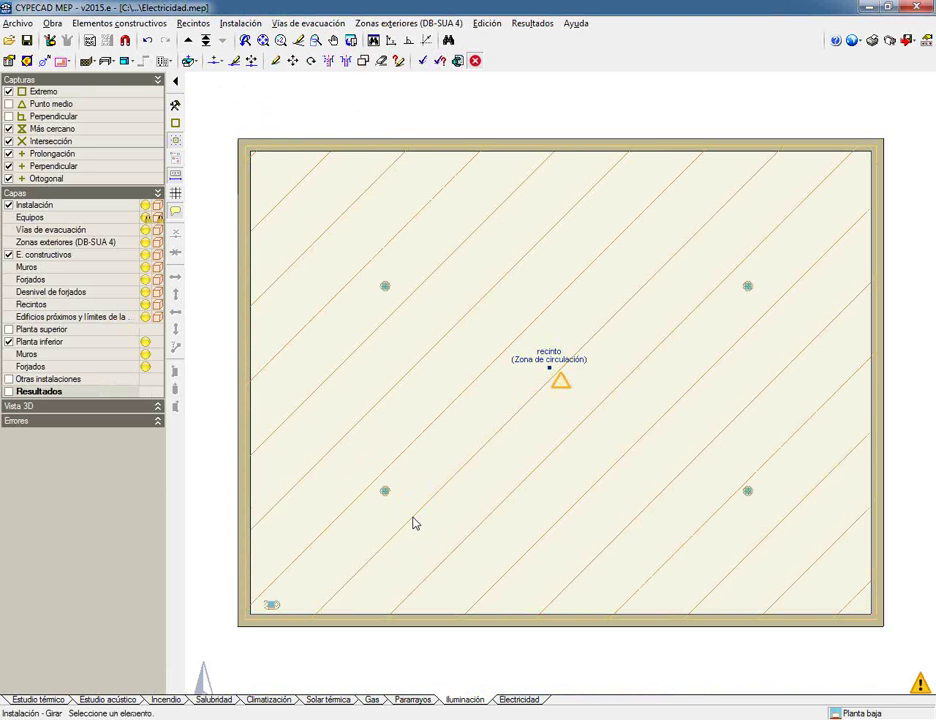
click(748, 491)
click(716, 523)
click(422, 61)
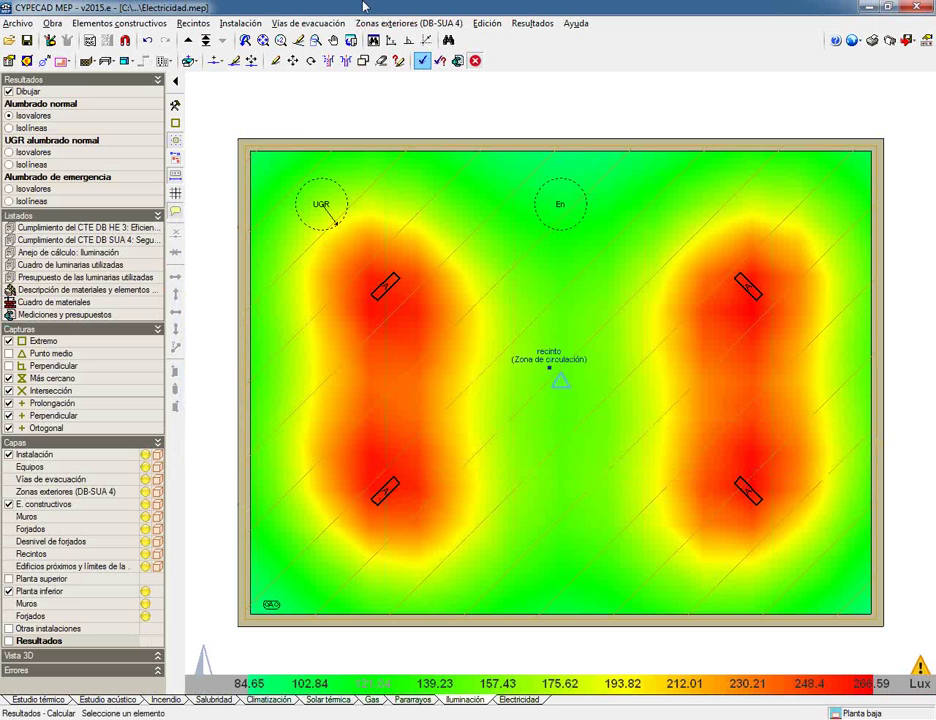
Step: Rotate the lower-left luminaire to about 135° and the lower-right one to about 50°, recalculate, and review the room's results
click(240, 22)
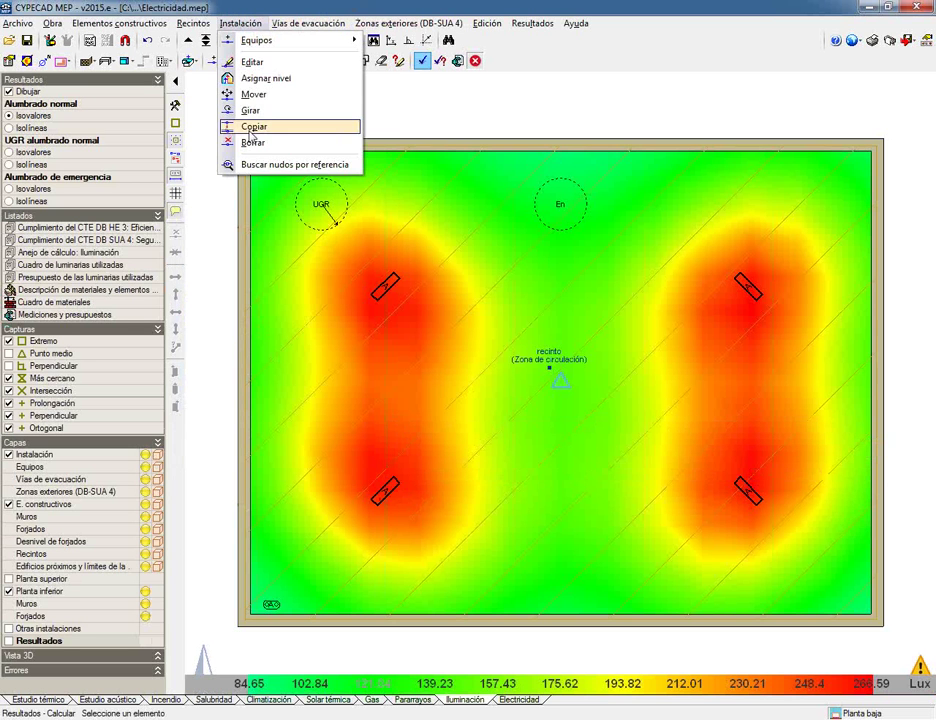
click(255, 111)
click(385, 490)
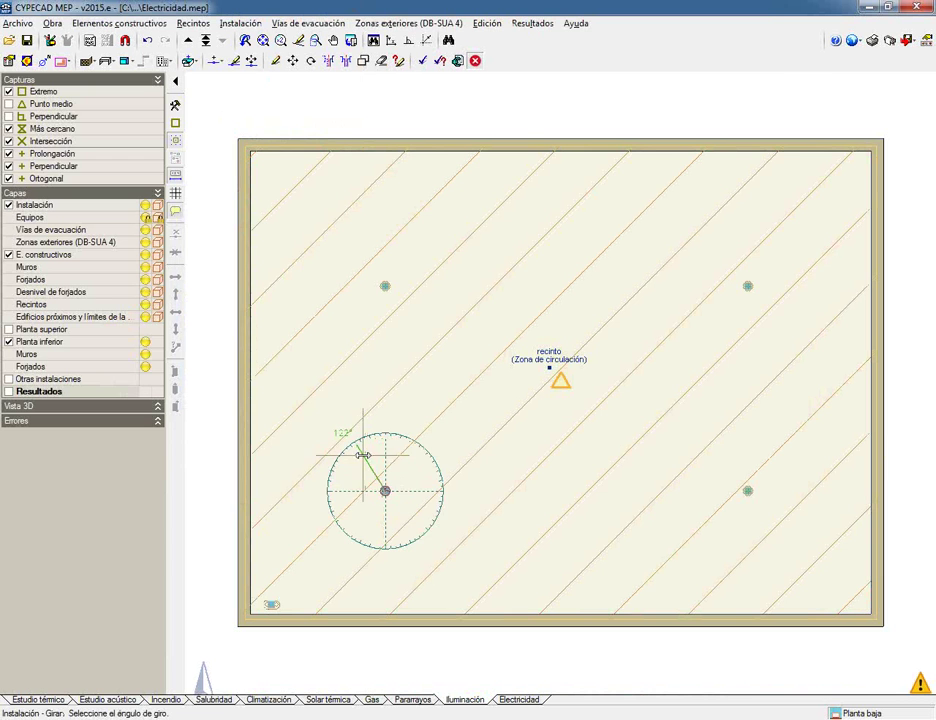
click(352, 457)
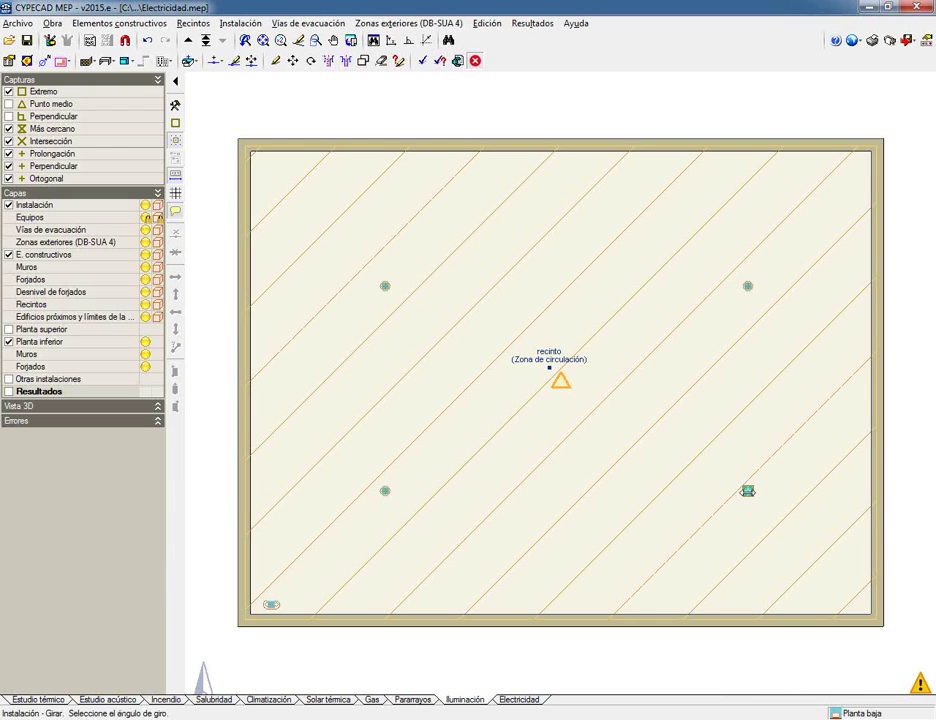
click(748, 491)
click(776, 456)
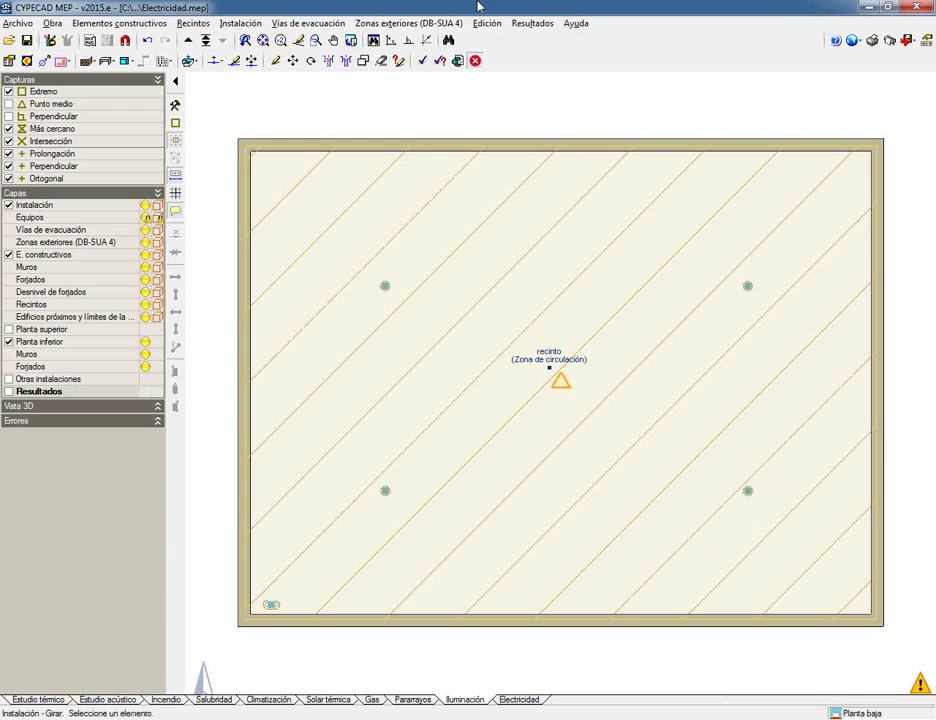
click(422, 61)
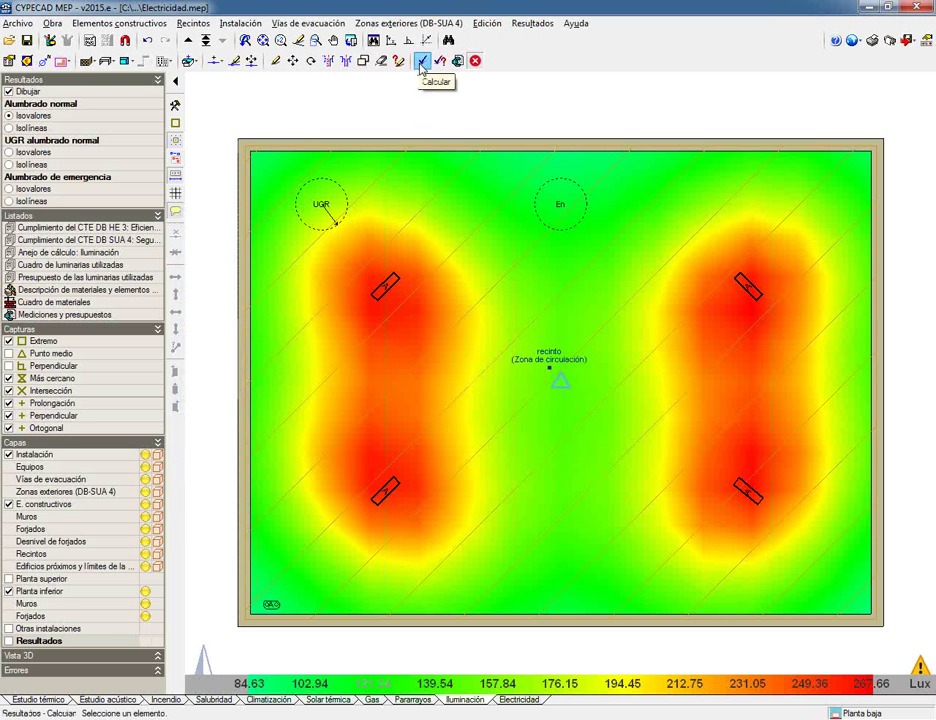
click(549, 372)
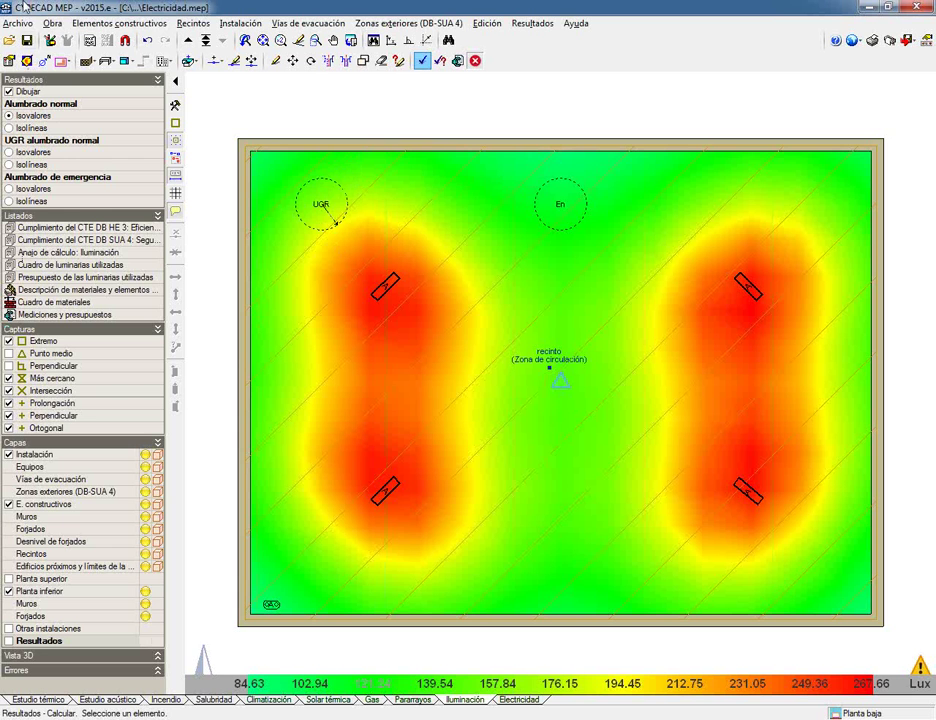
Step: Generate the project's "Anejo de cálculo: Iluminación" report for on-screen viewing
click(17, 23)
mouse_move(52, 146)
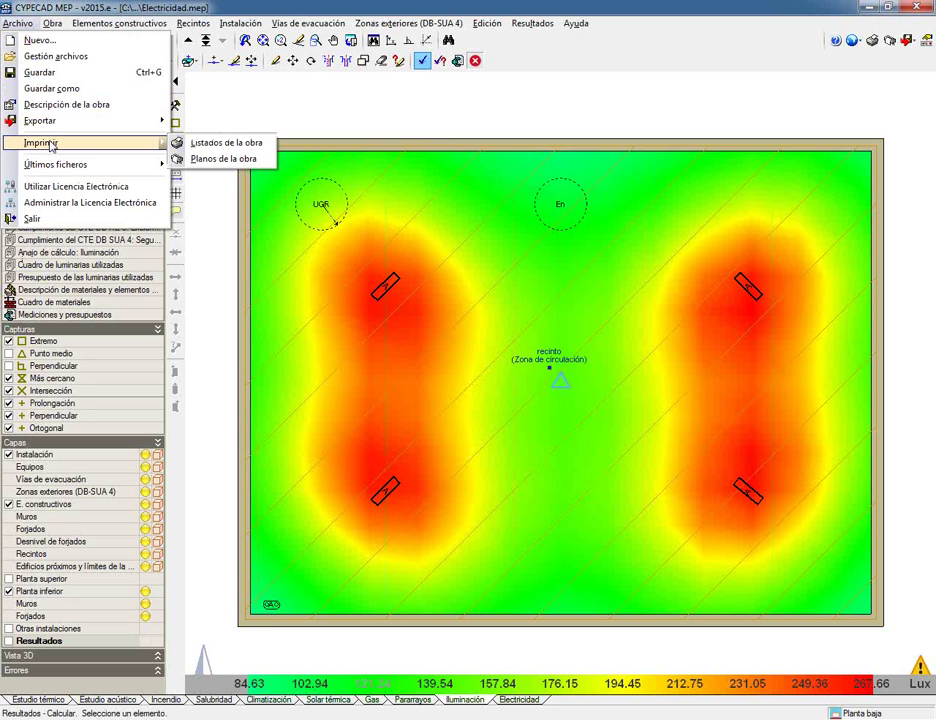
click(228, 142)
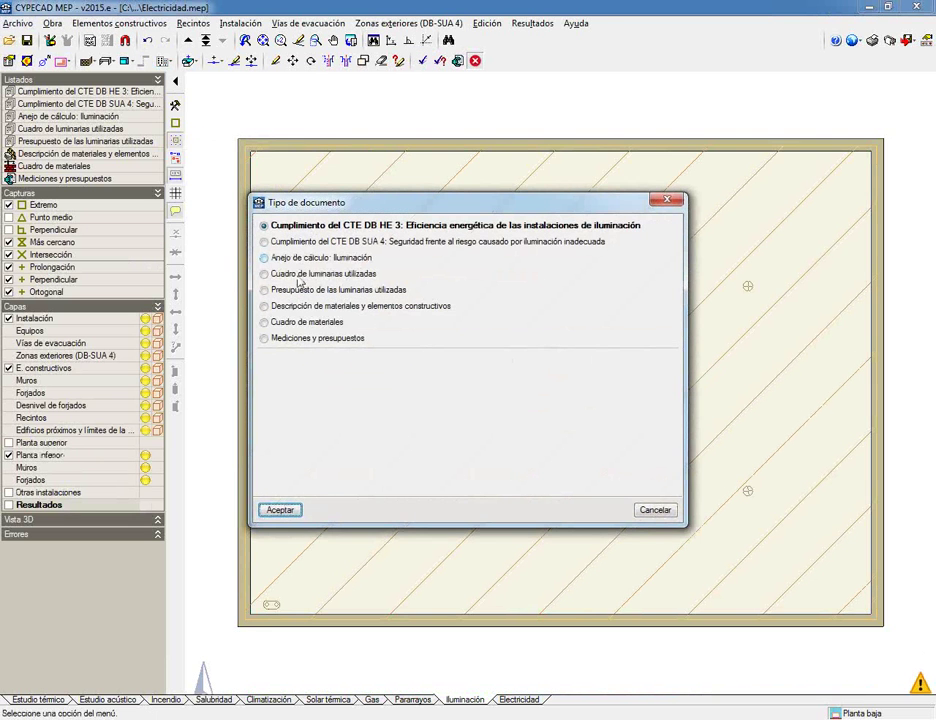
click(308, 258)
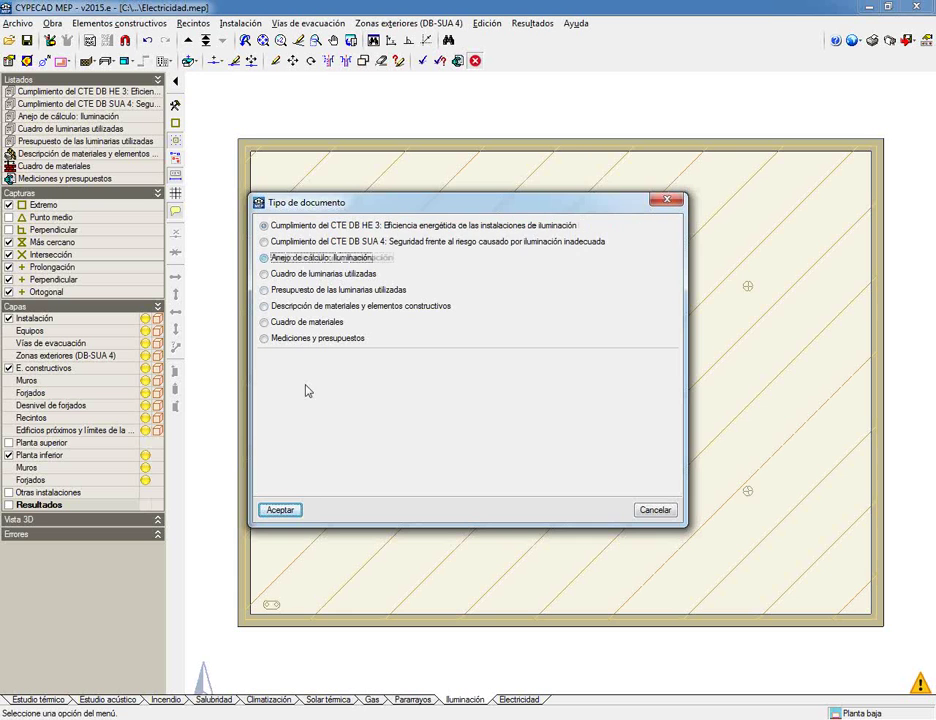
click(285, 510)
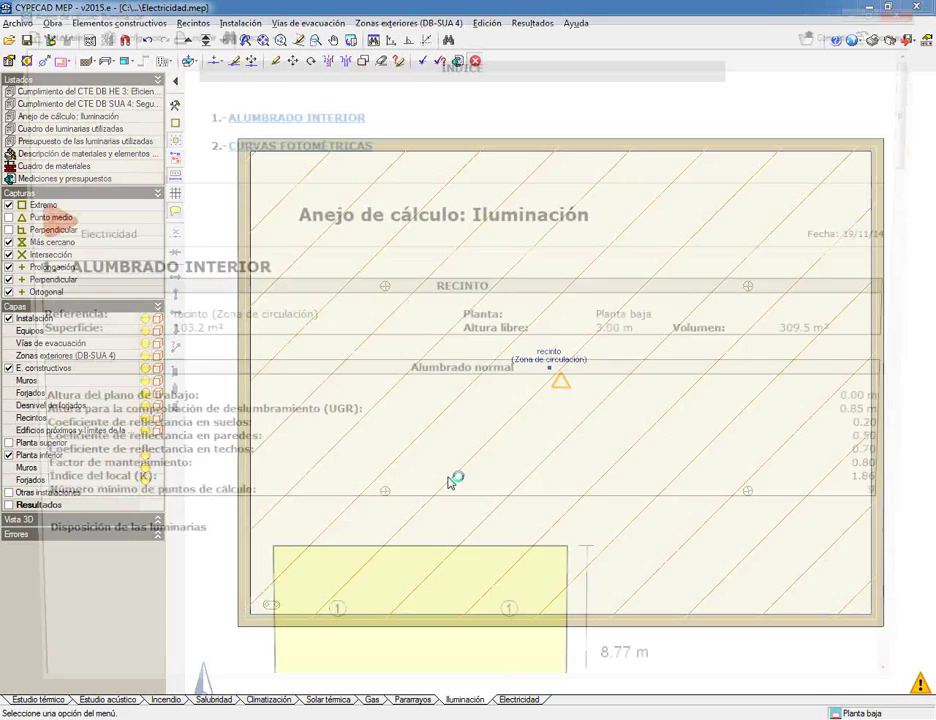
Step: Examine the report's calculation parameters, luminaire layout, illuminance and glare values, emergency lighting section and photometric curves
scroll(447, 332, down, 3)
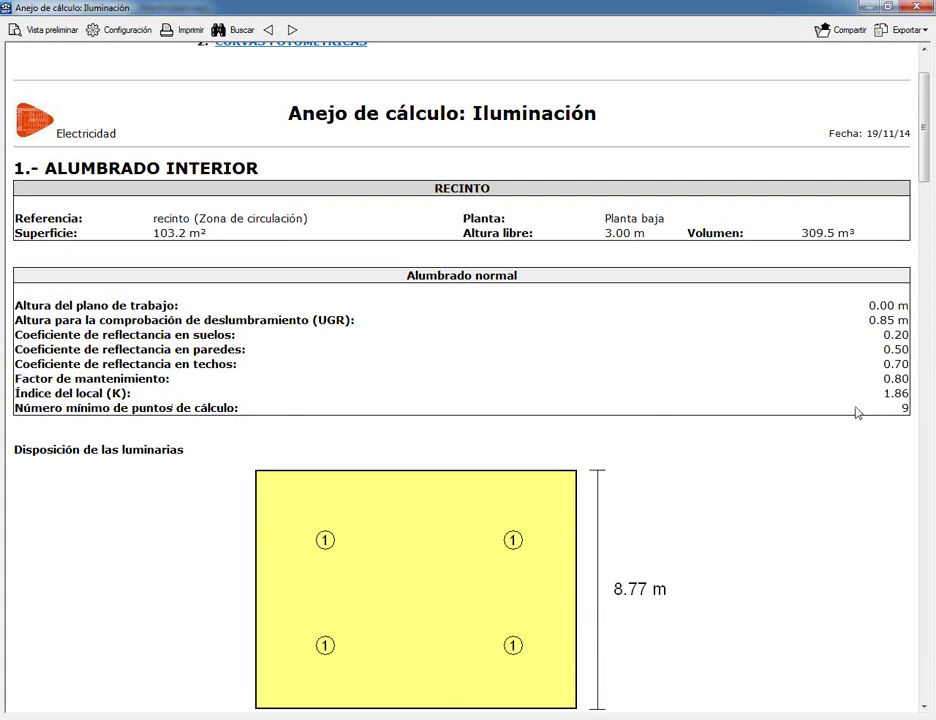
drag(883, 414, 904, 410)
scroll(669, 417, down, 5)
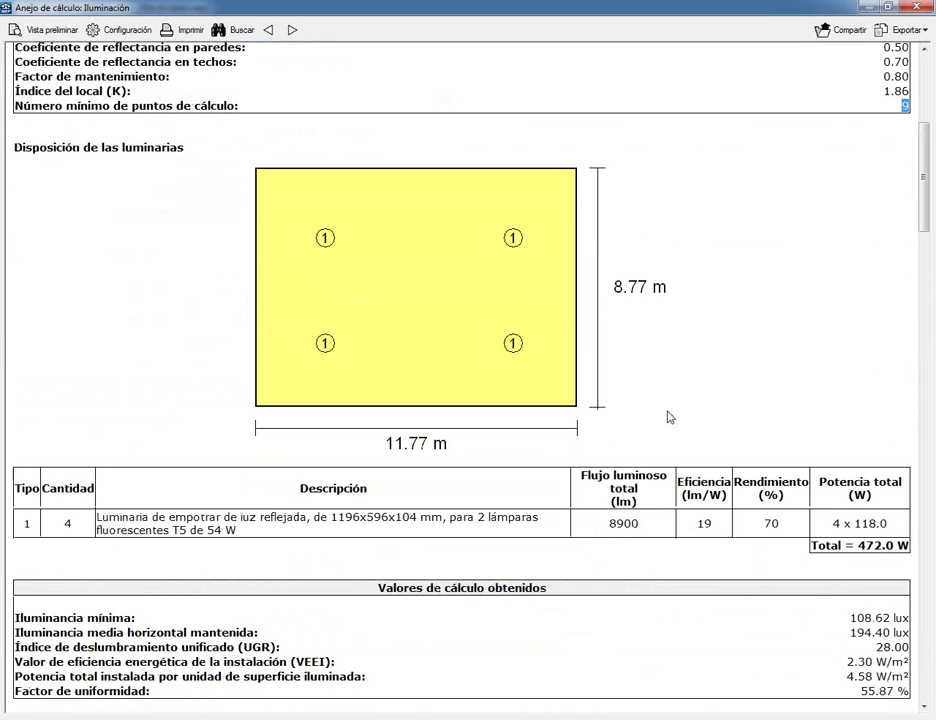
scroll(669, 417, down, 7)
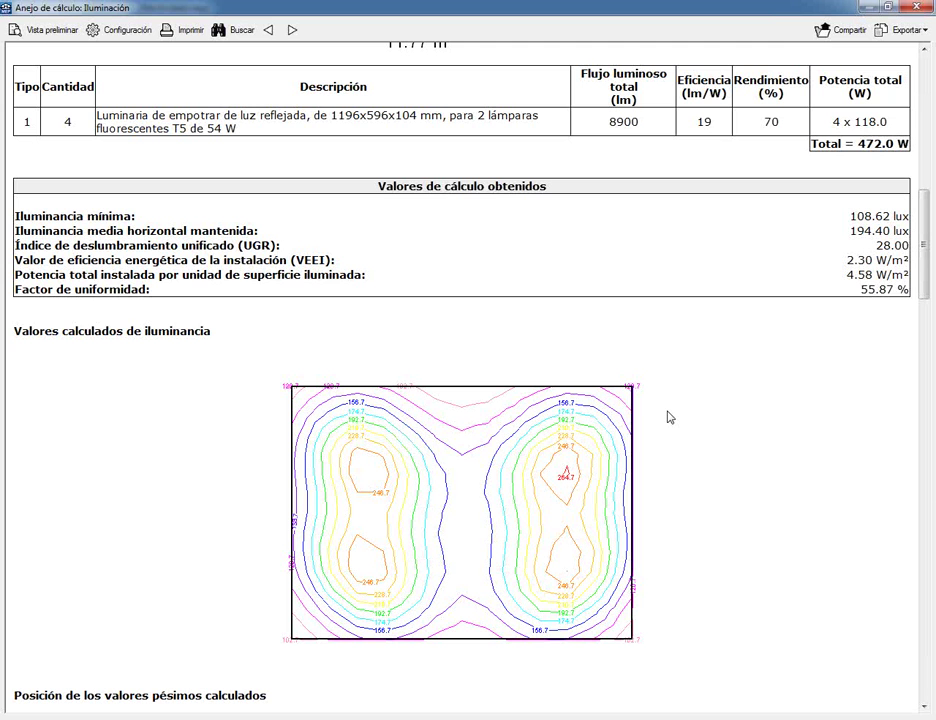
scroll(116, 377, down, 7)
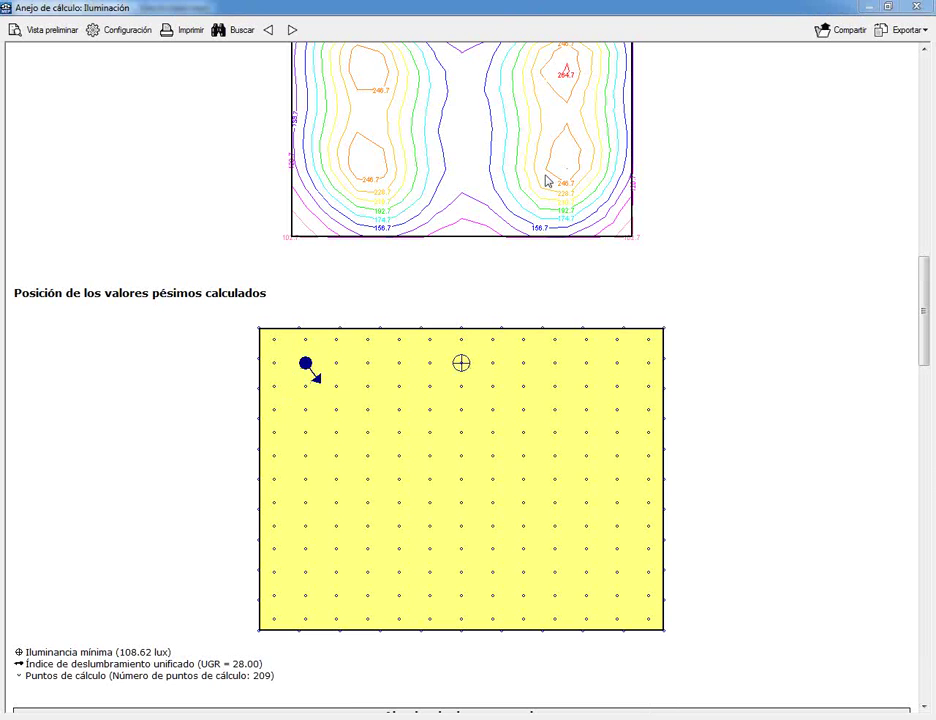
scroll(462, 315, up, 5)
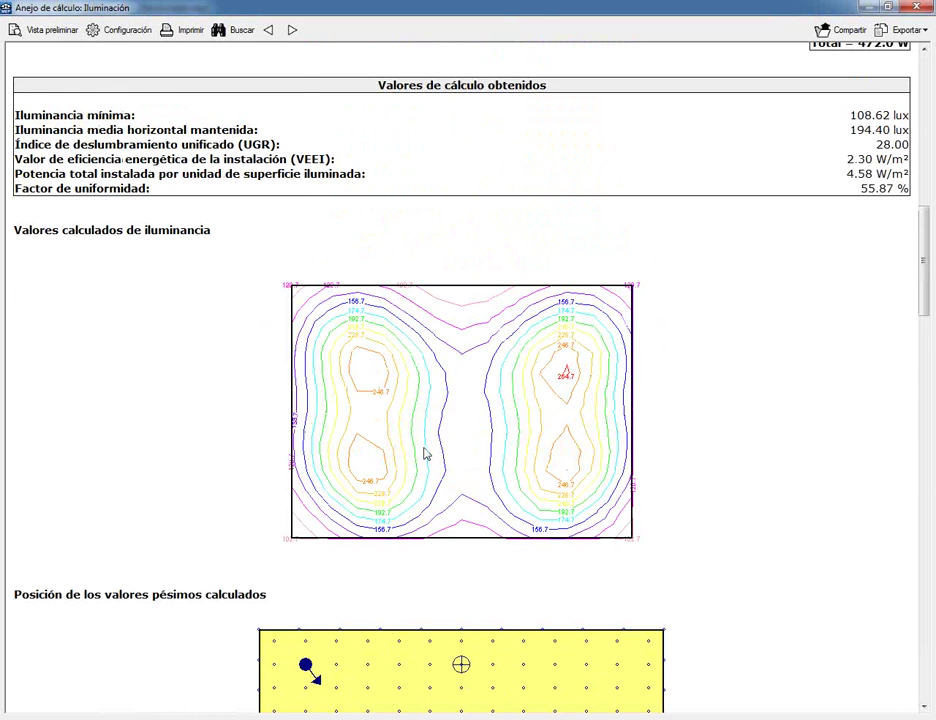
scroll(426, 455, down, 15)
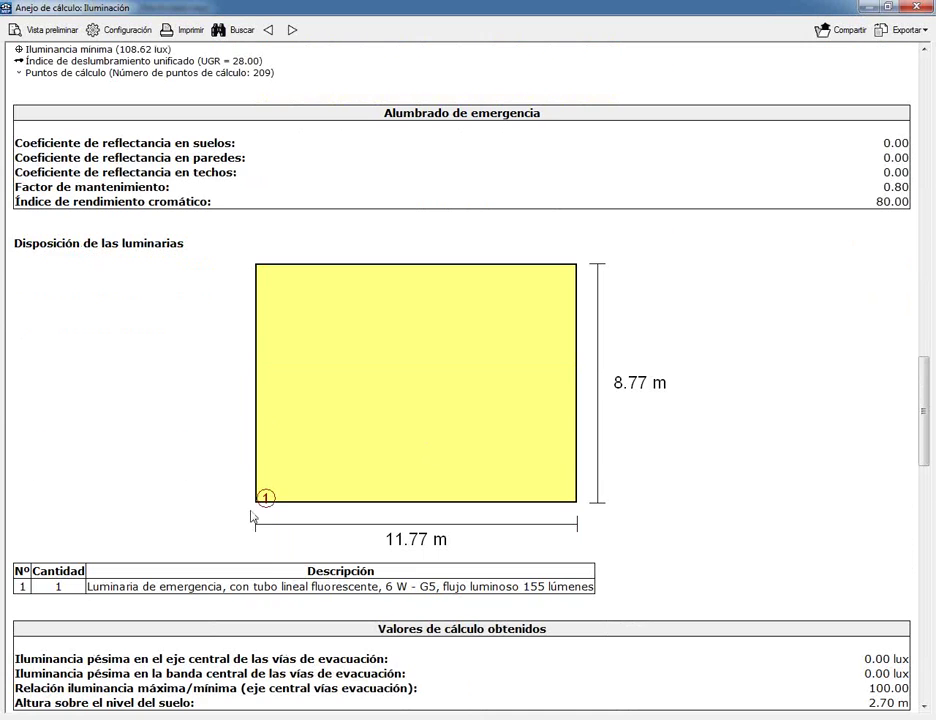
scroll(266, 498, down, 9)
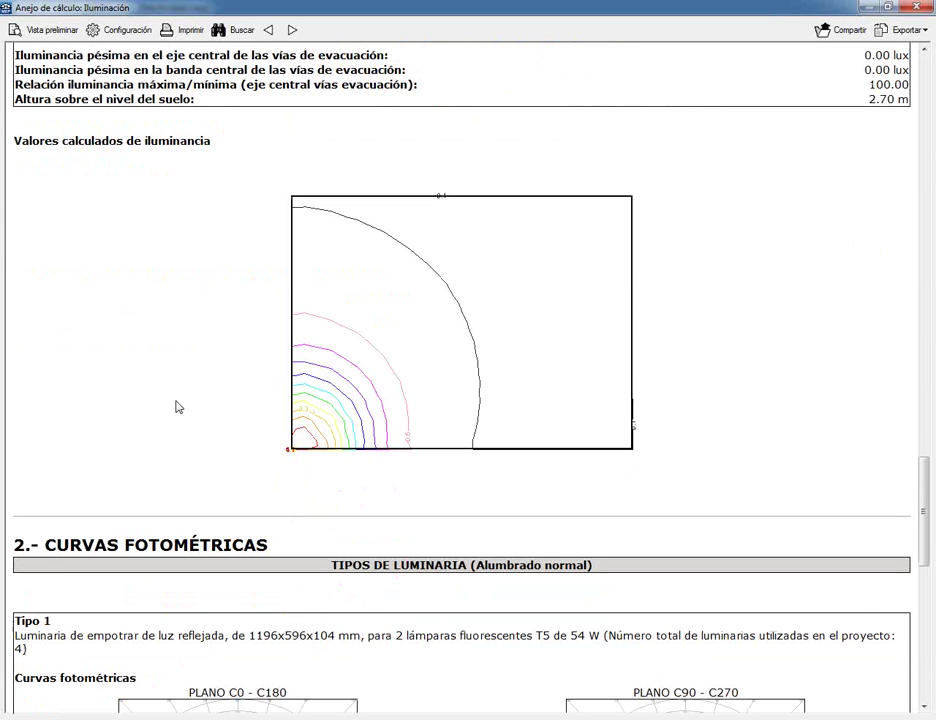
scroll(170, 390, down, 3)
scroll(180, 404, down, 3)
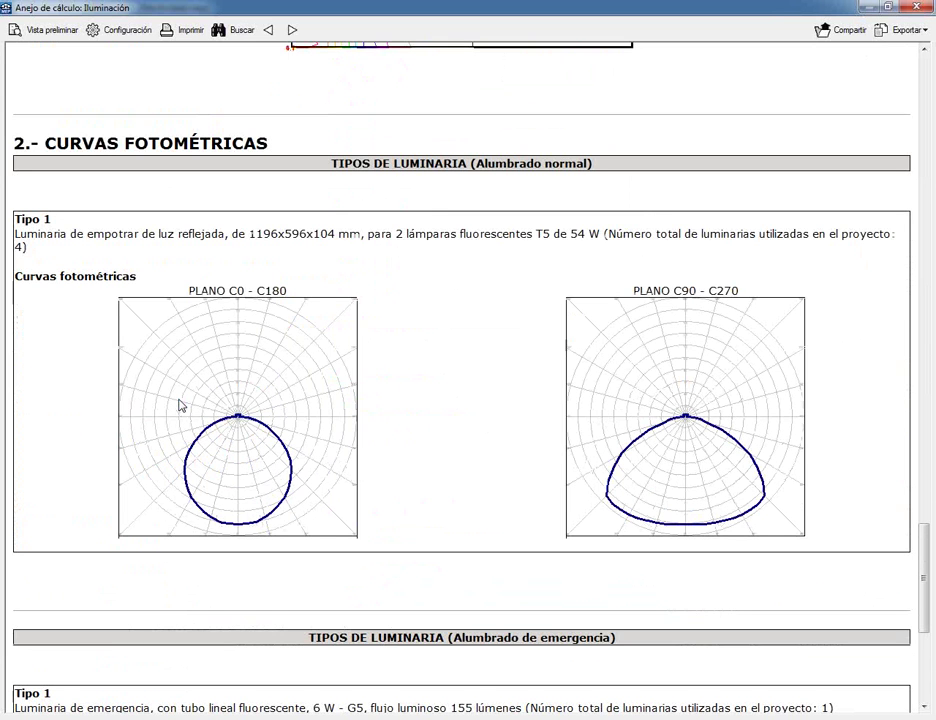
scroll(181, 405, down, 2)
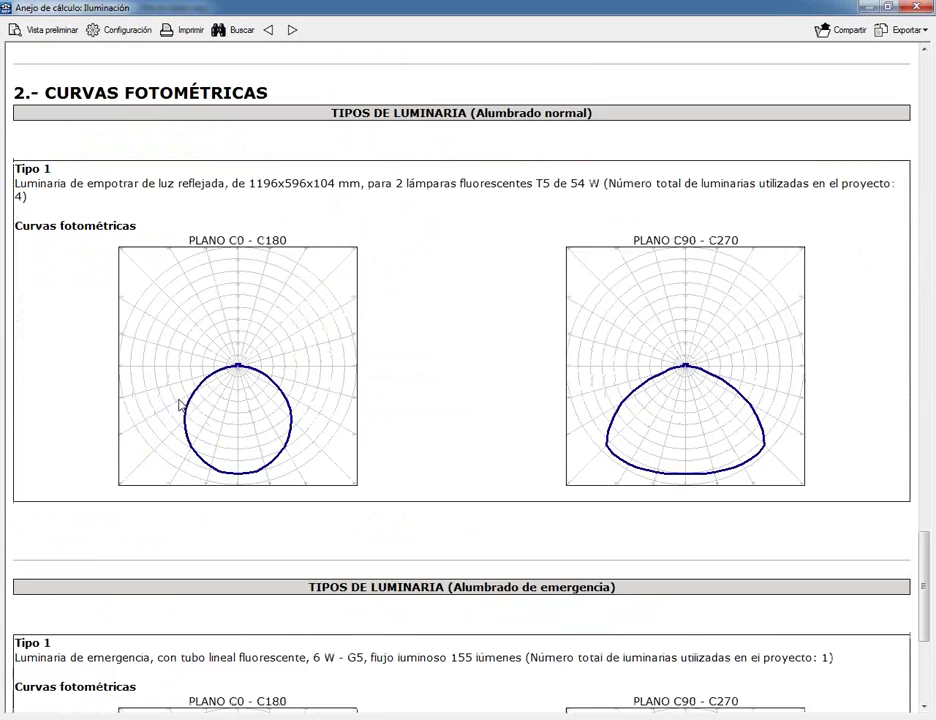
scroll(466, 343, down, 3)
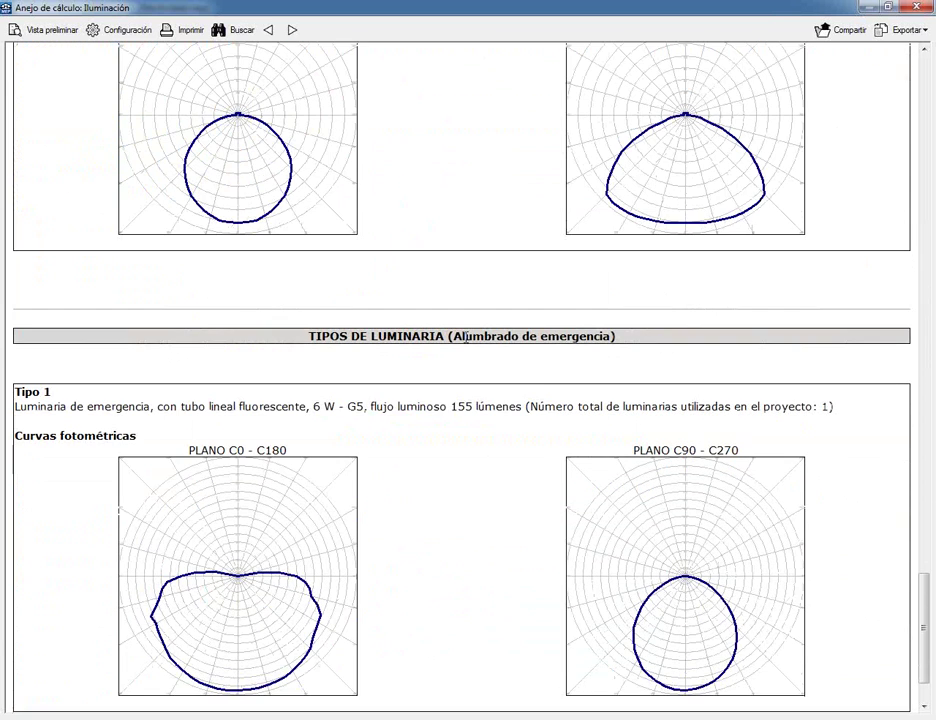
scroll(422, 424, down, 2)
Step: Check the export formats available for the report, and close it and the document selection without exporting
click(907, 30)
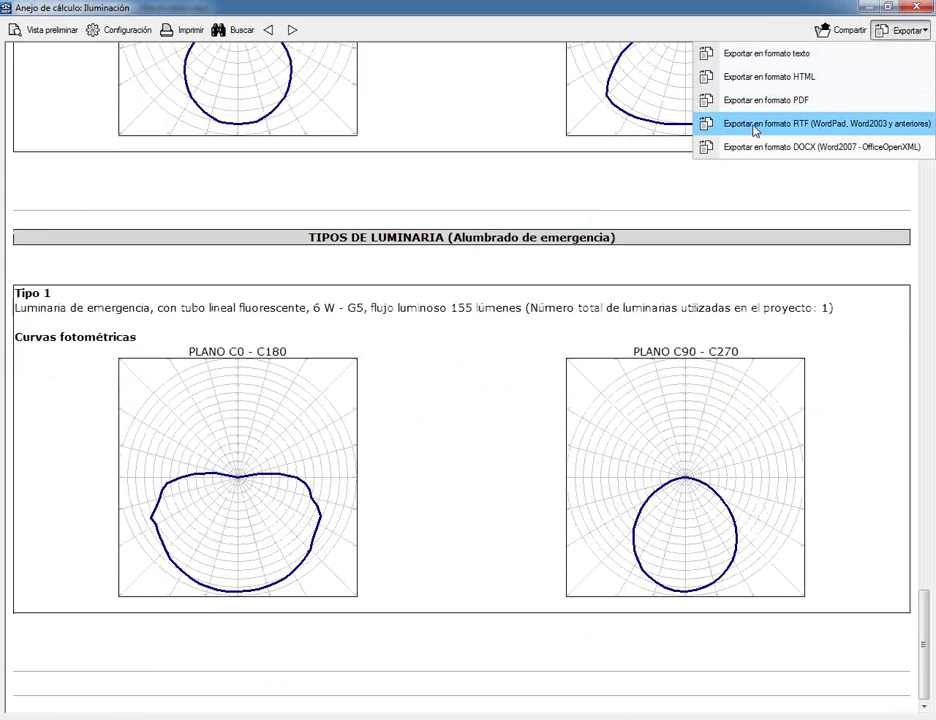
click(922, 7)
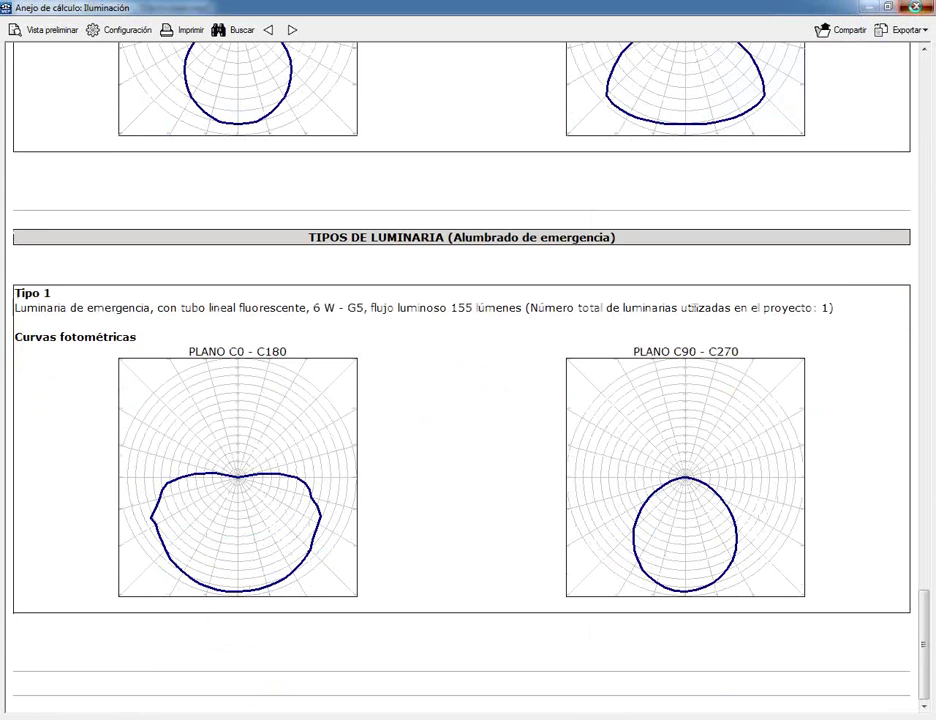
click(922, 7)
click(655, 510)
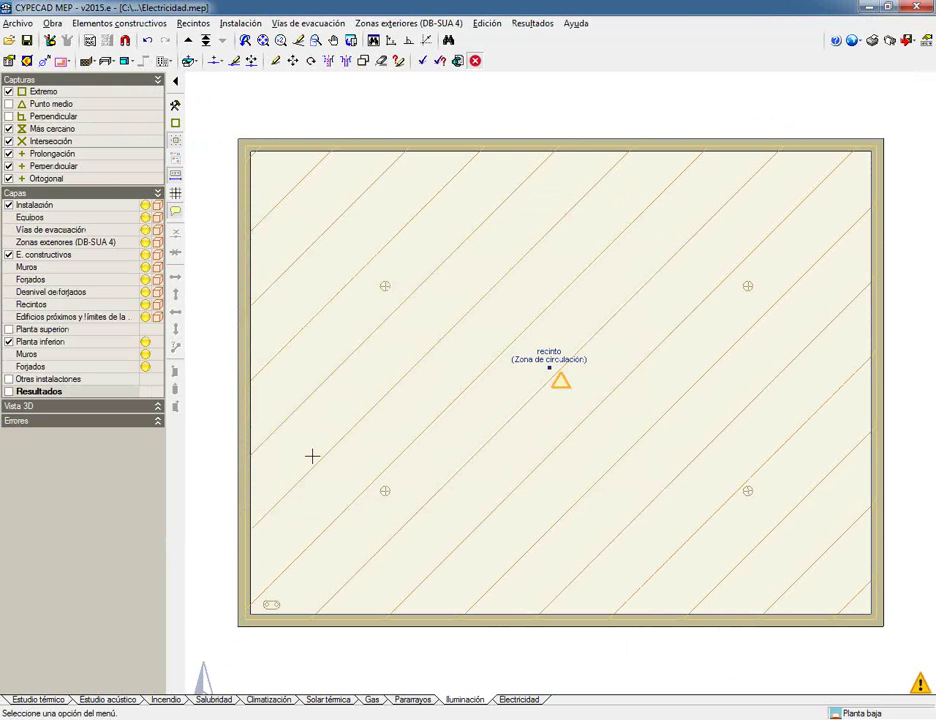
Step: Look over the room in the Electricidad and Climatización installations, ending in Electricidad
click(520, 700)
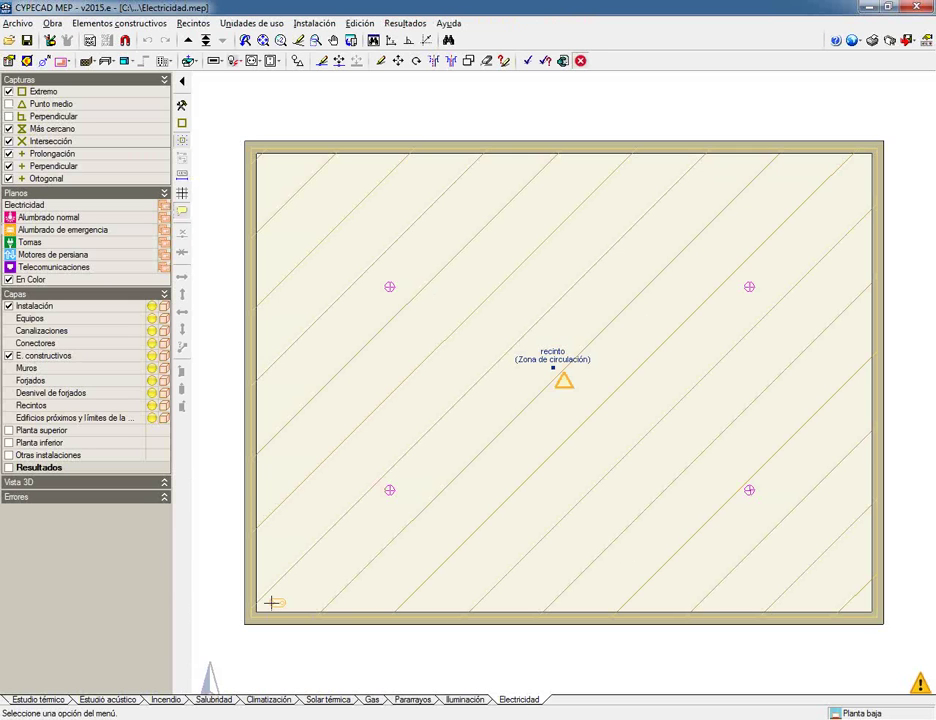
click(270, 701)
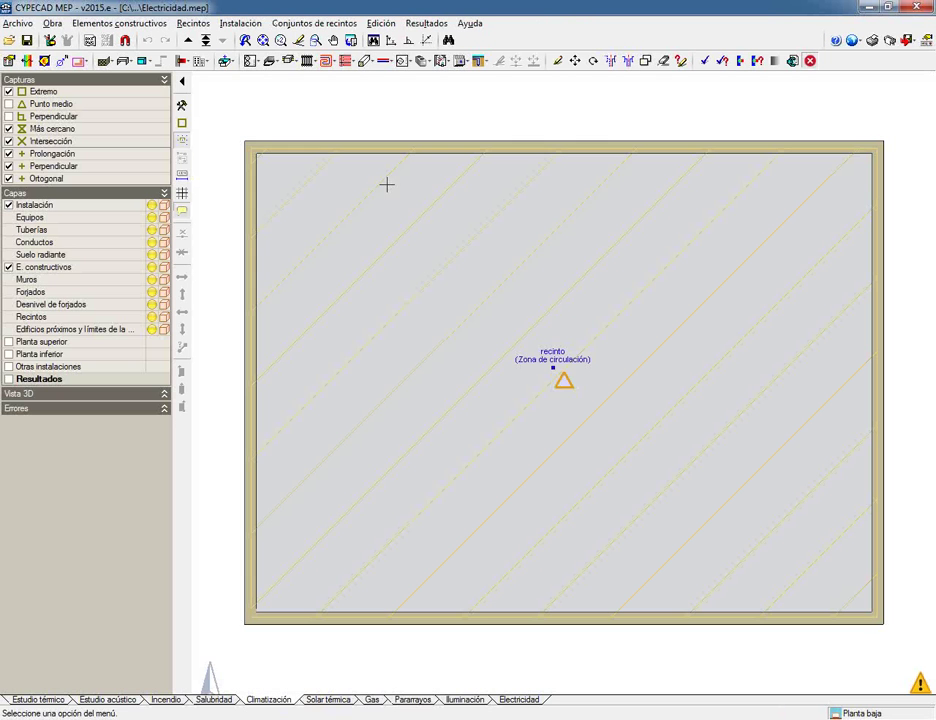
click(503, 703)
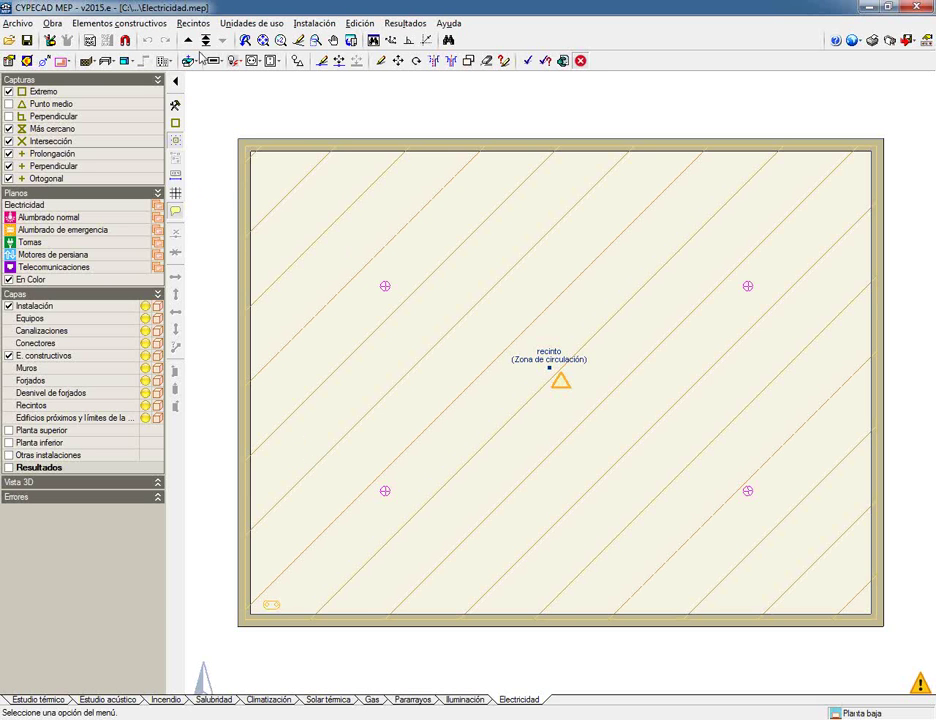
Step: Look over the electrical installation options and the available building types, leaving the building type selection without changes
click(326, 24)
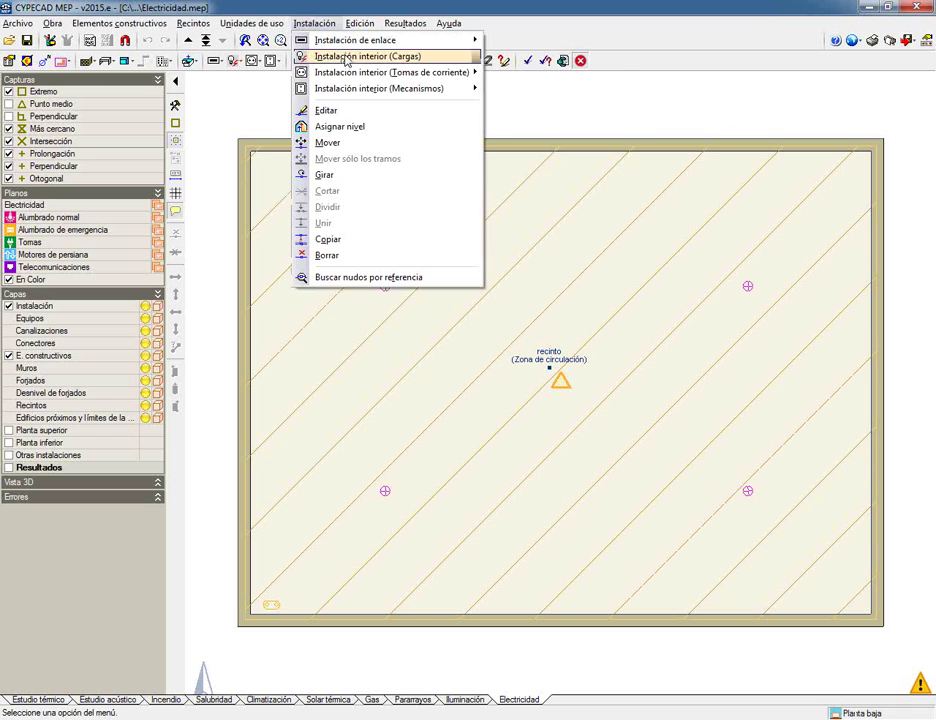
mouse_move(346, 45)
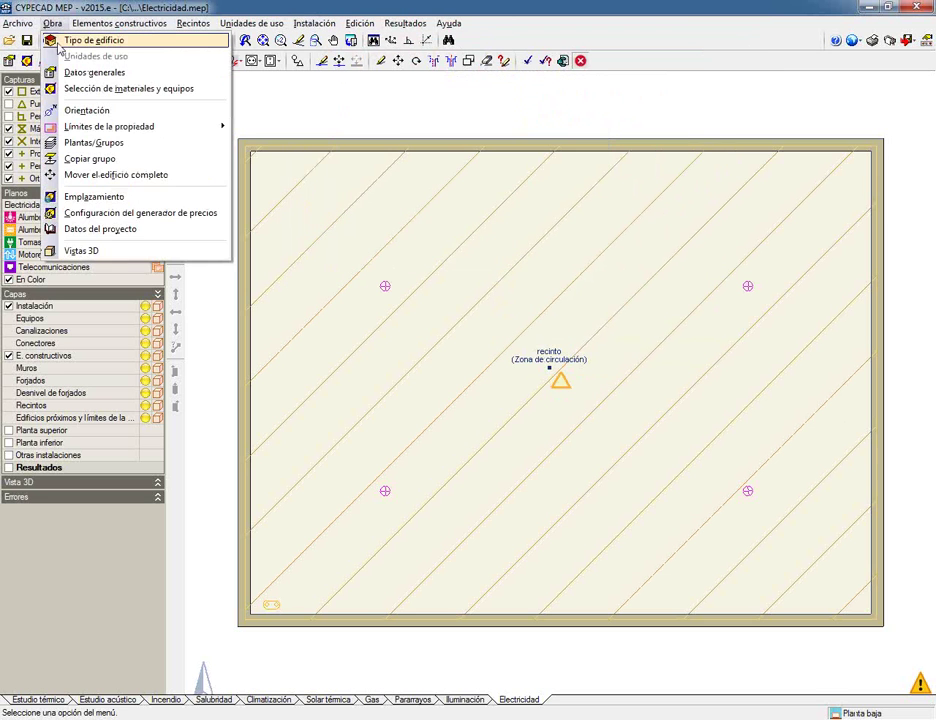
click(47, 36)
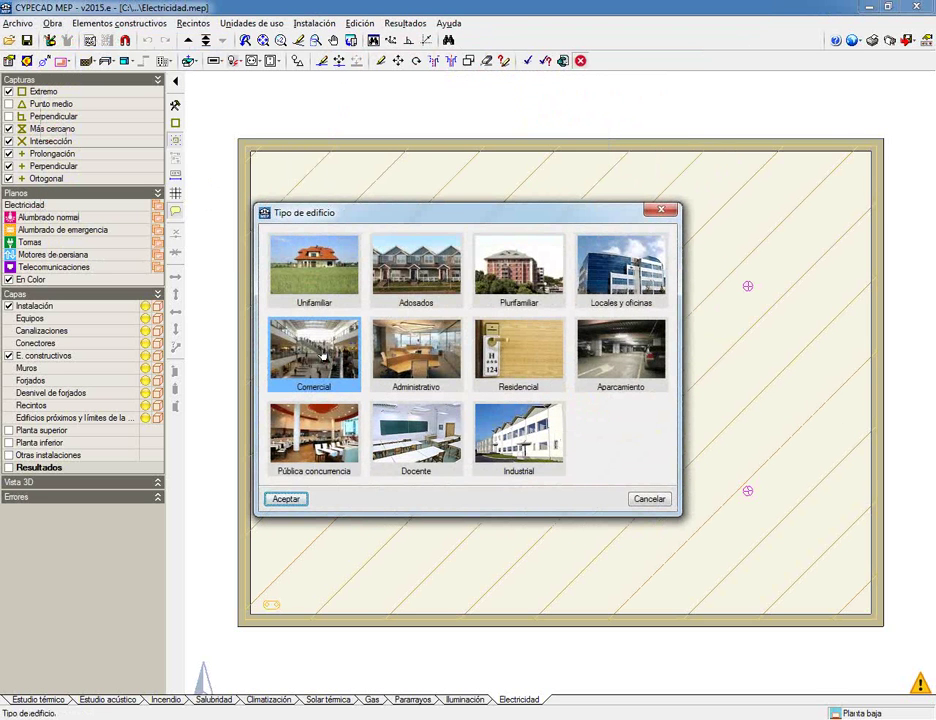
click(646, 500)
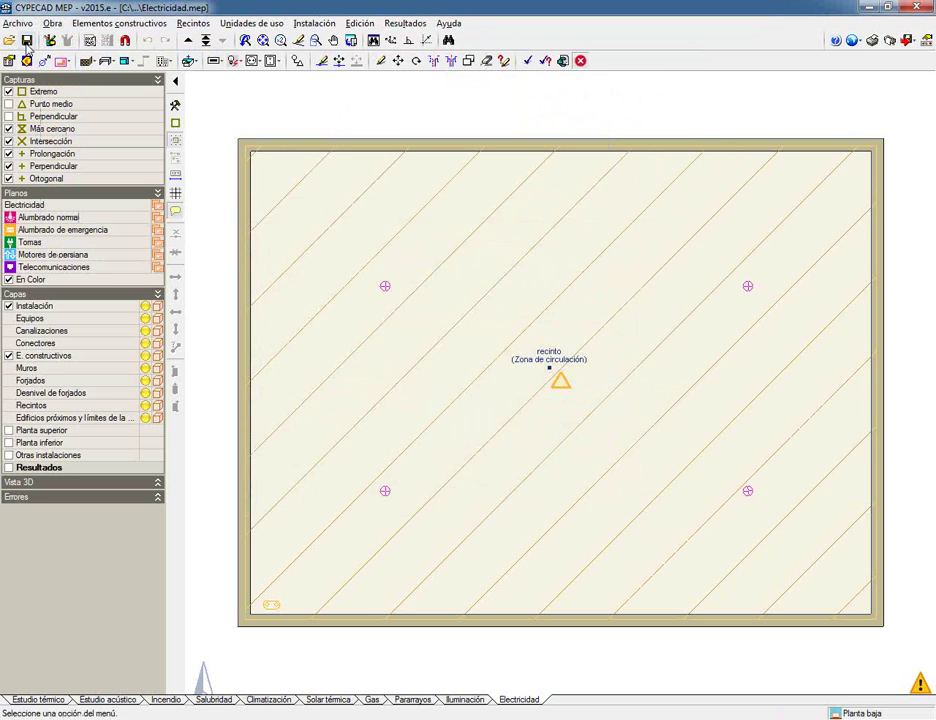
click(46, 22)
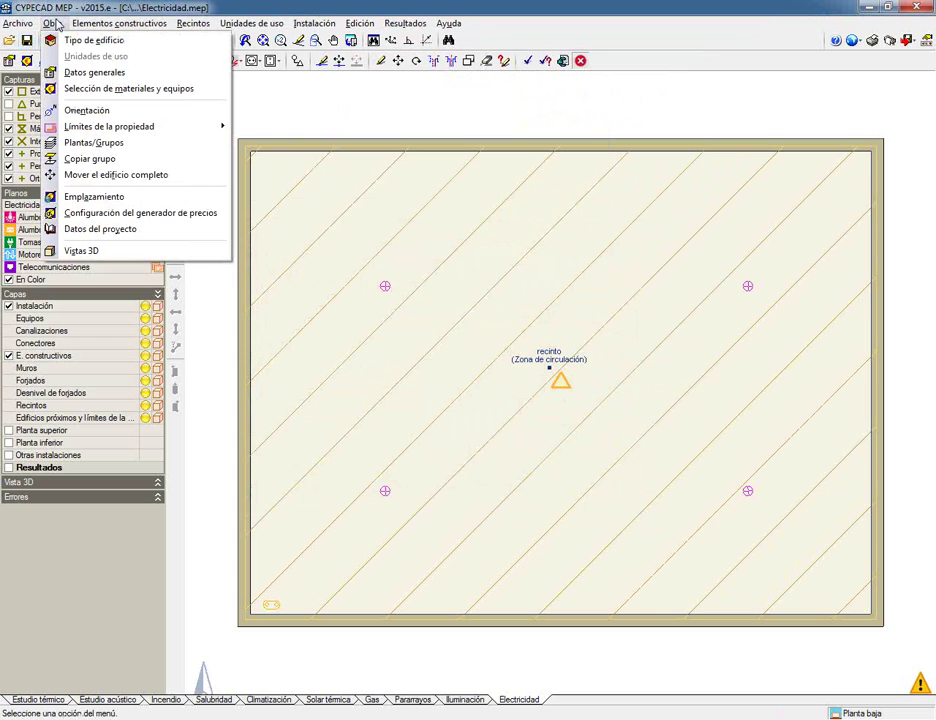
click(455, 128)
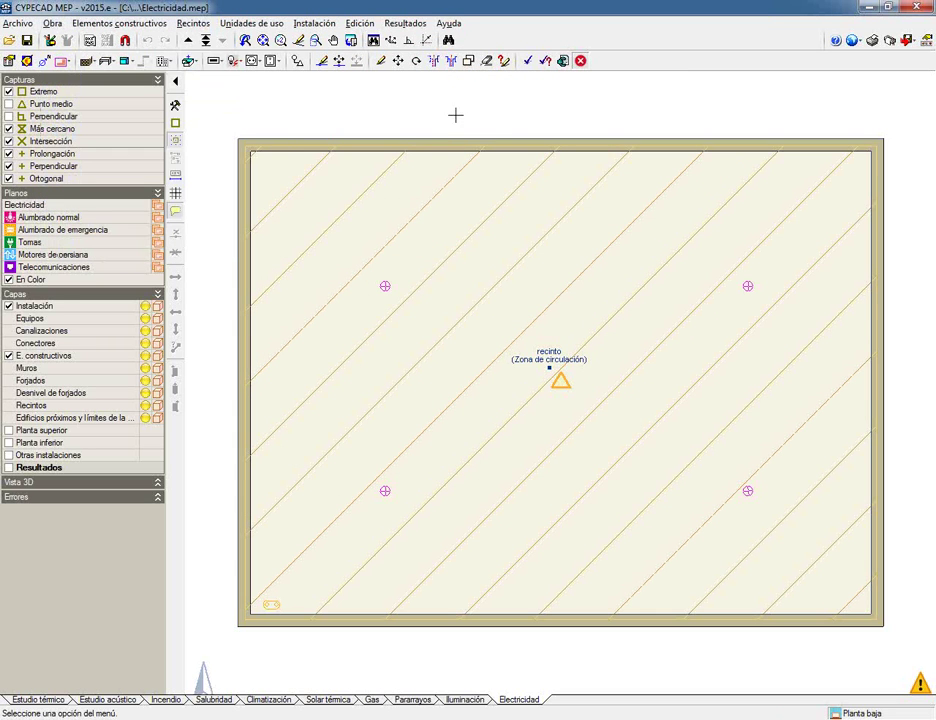
click(314, 22)
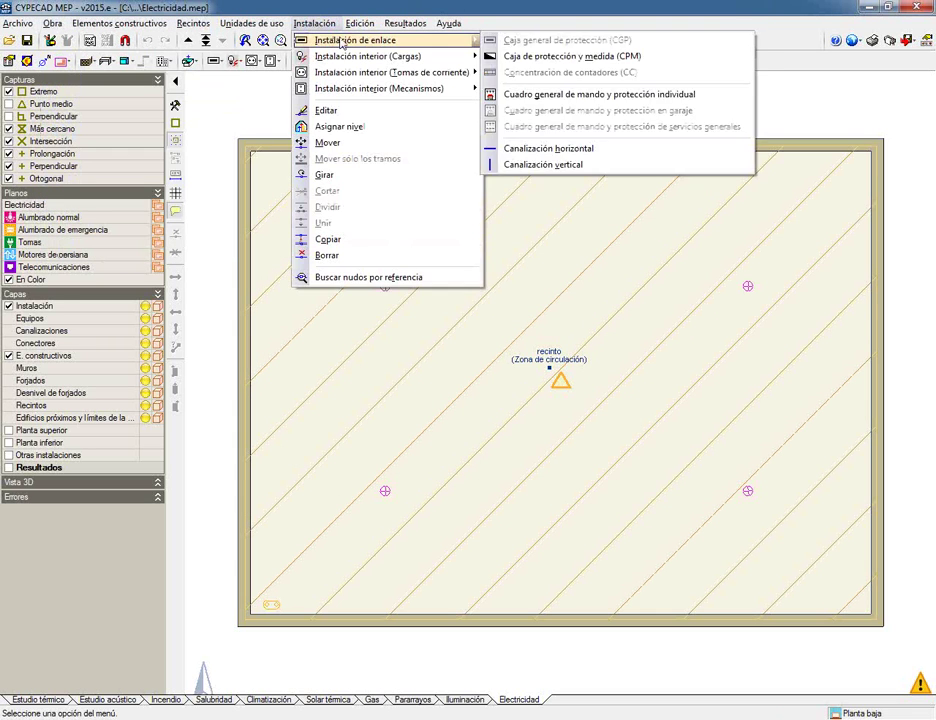
click(340, 42)
Step: Start a Caja de protección y medida (CPM), adding Potencia instalada to the single-line diagram and accepting the general electrical data
click(214, 61)
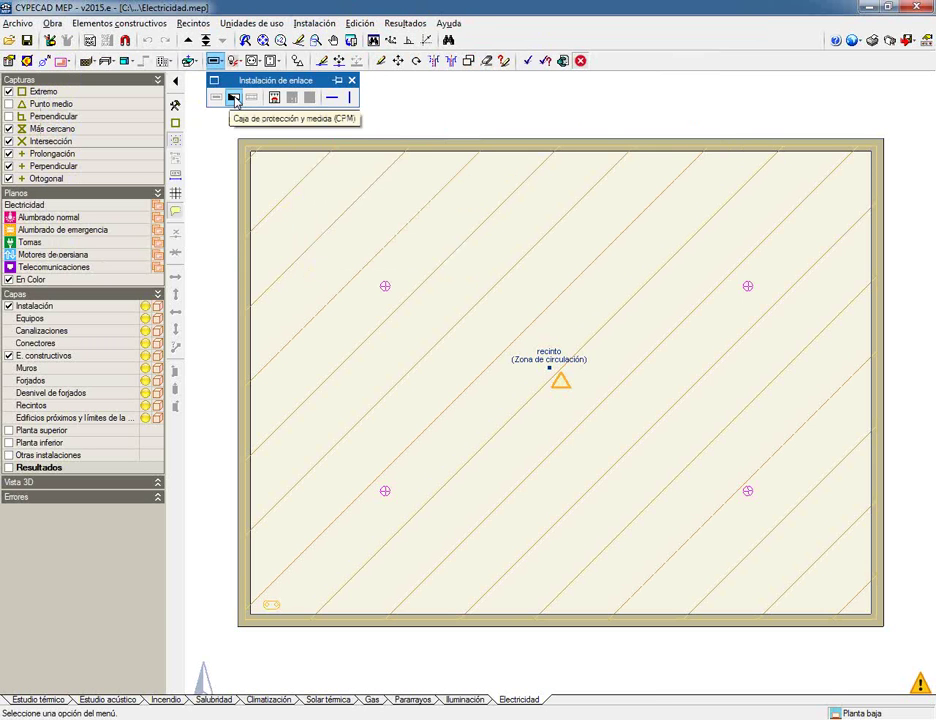
click(236, 101)
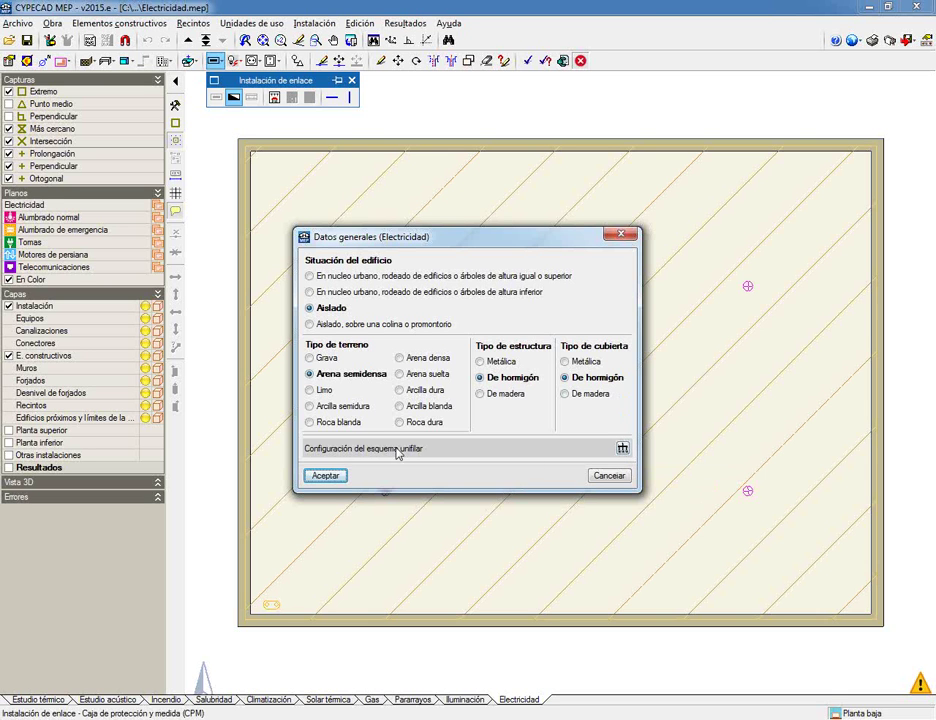
click(622, 450)
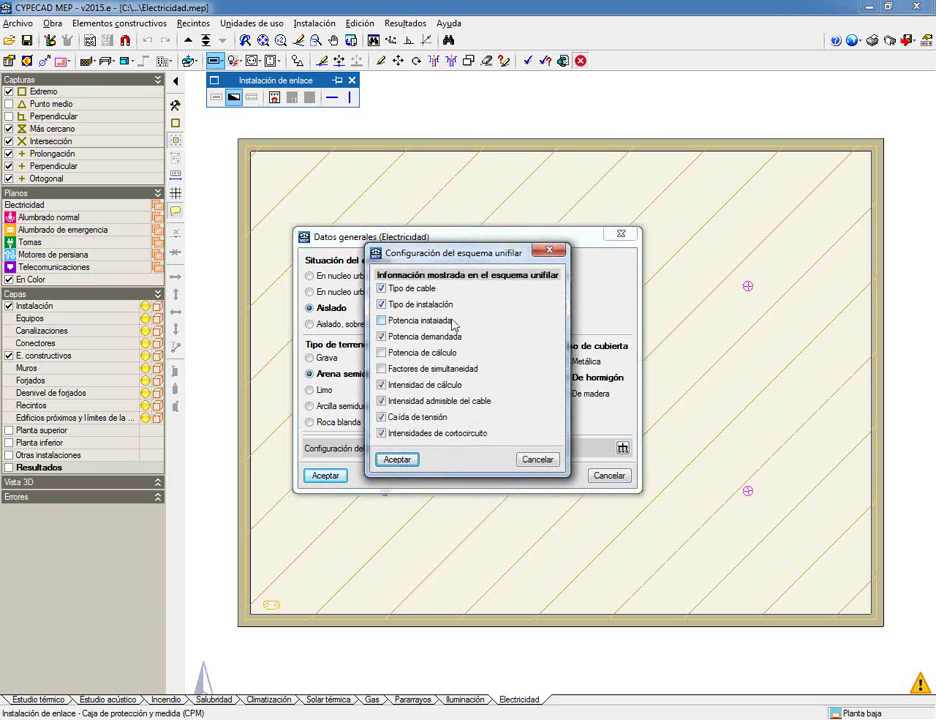
click(412, 322)
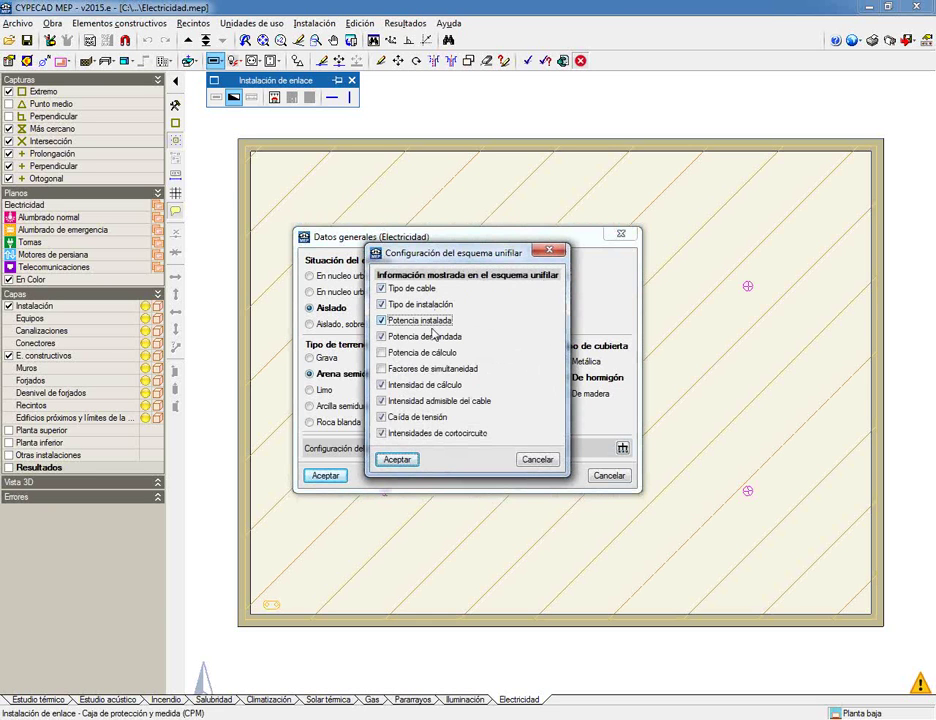
click(397, 459)
click(326, 477)
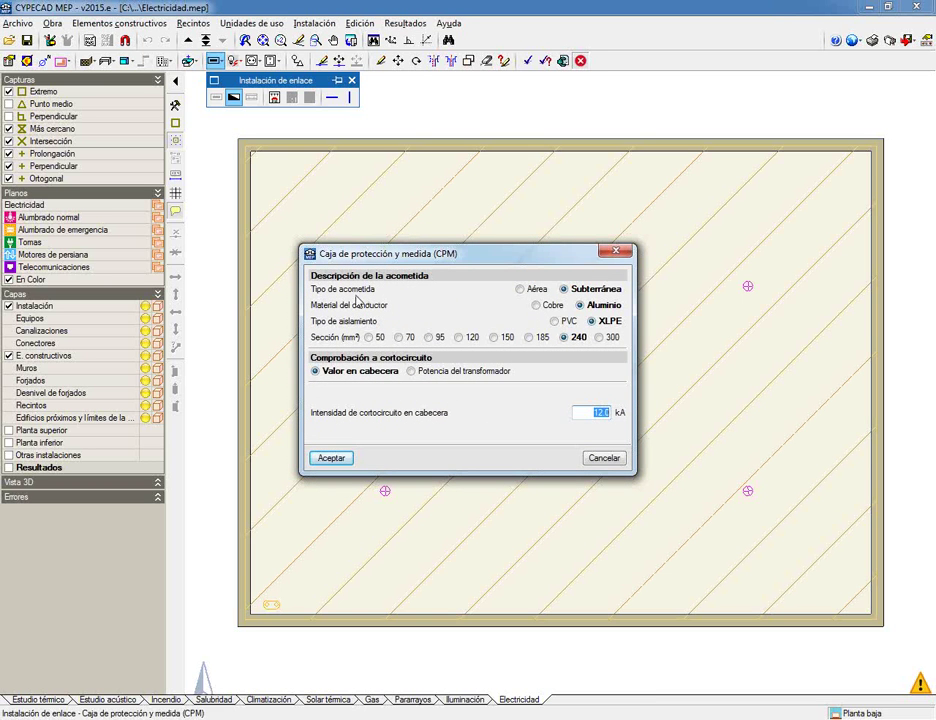
Step: Configure the CPM with a Subterránea connection and a header short-circuit current of 8 kA, and place it just outside the lower wall near the left corner
click(521, 290)
click(565, 290)
drag(591, 412, 640, 415)
text(8)
click(436, 374)
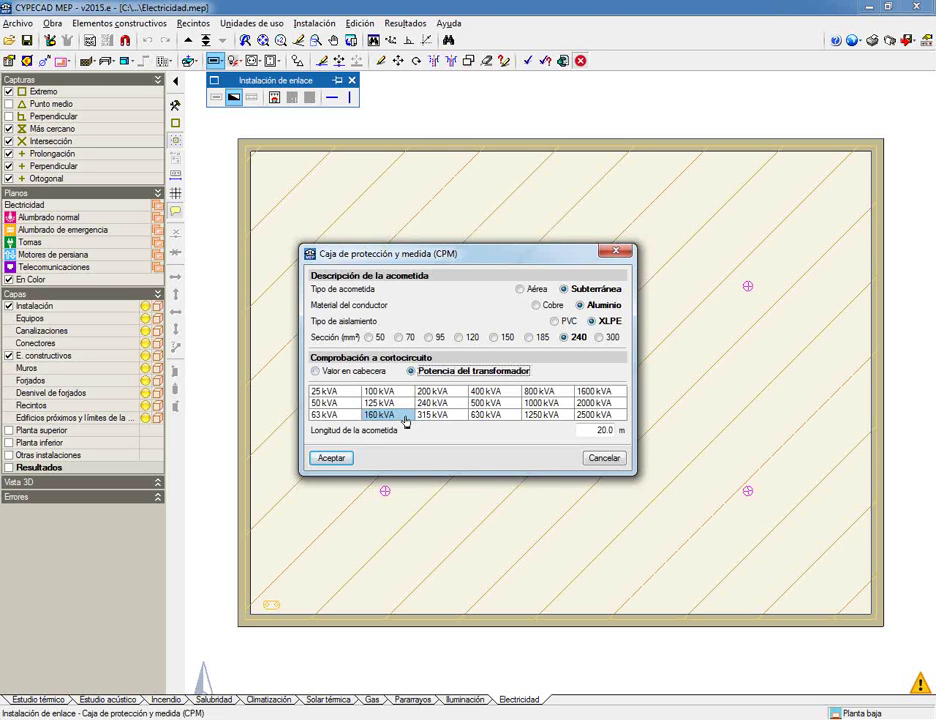
click(318, 372)
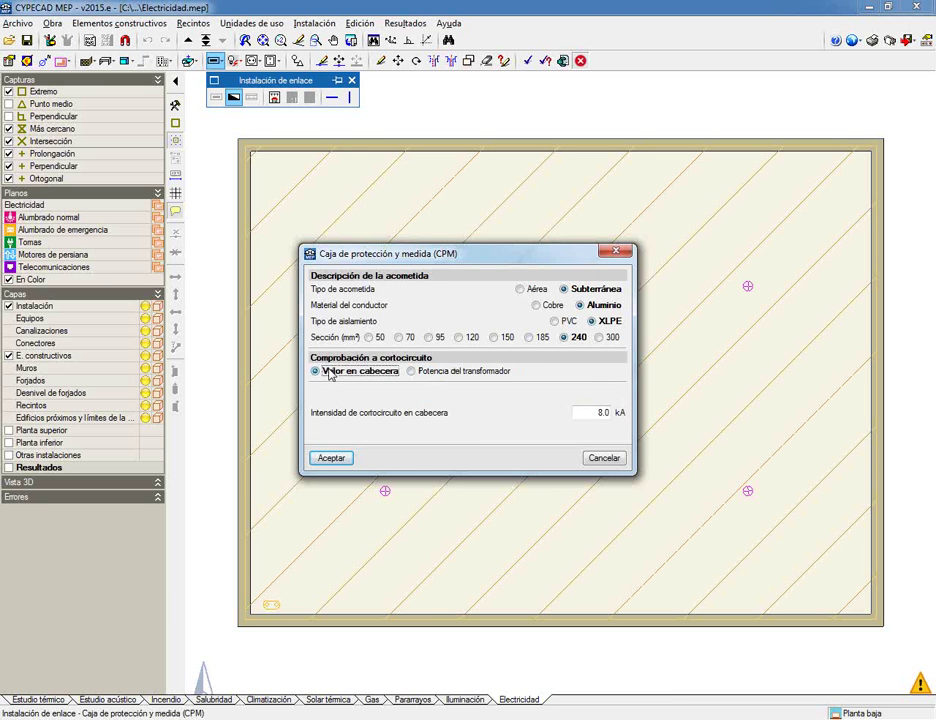
click(331, 459)
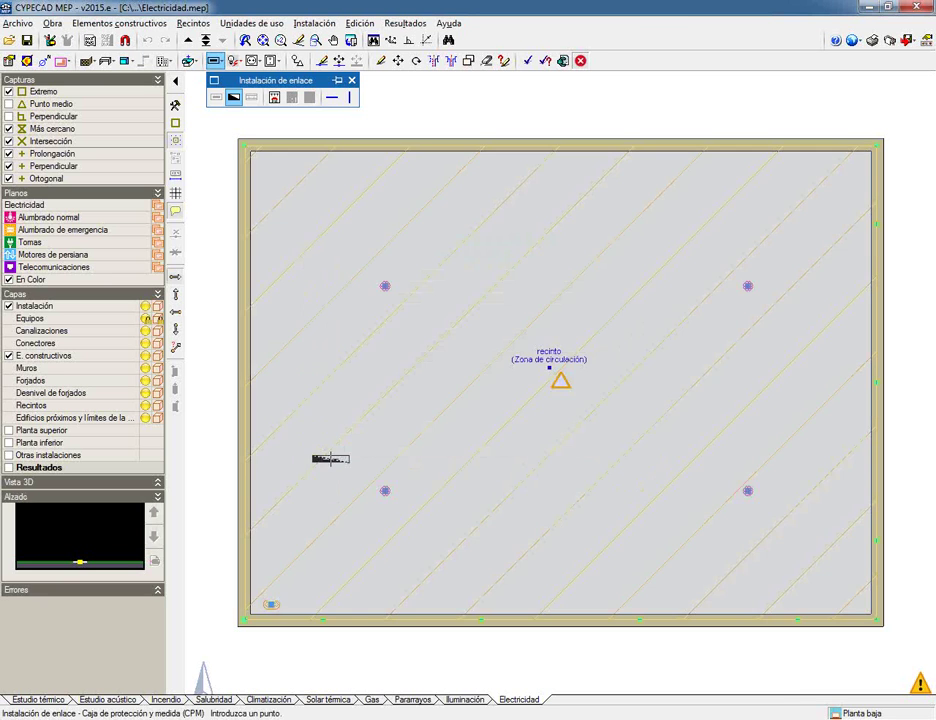
middle_drag(342, 533, 495, 367)
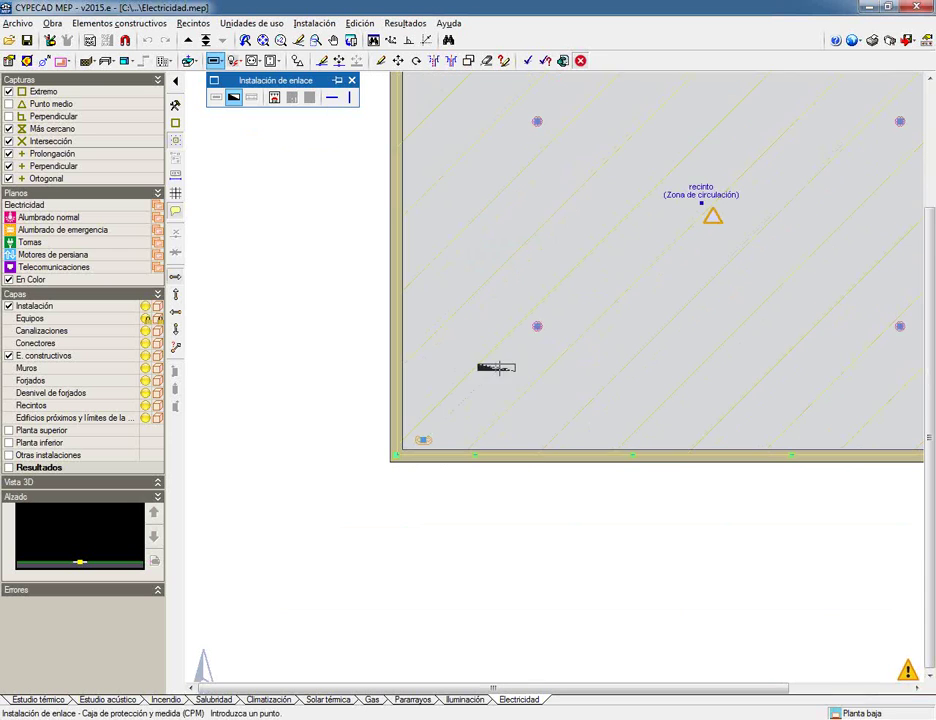
click(461, 476)
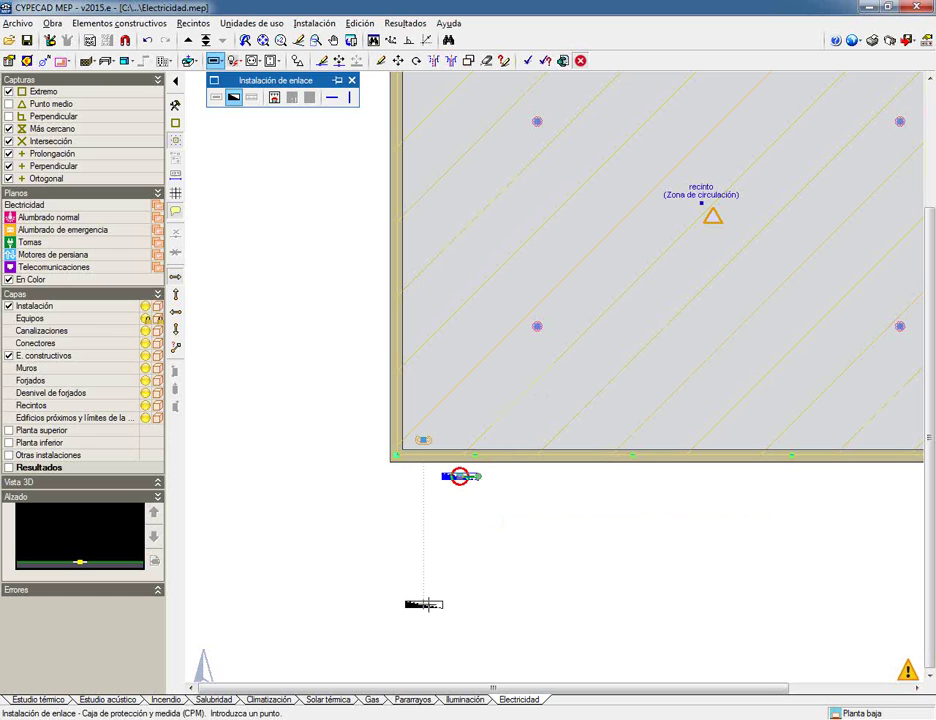
Step: Start a Cuadro general de mando y protección individual and add a derivación individual type with 0,6/1 kV single-core cable
click(274, 98)
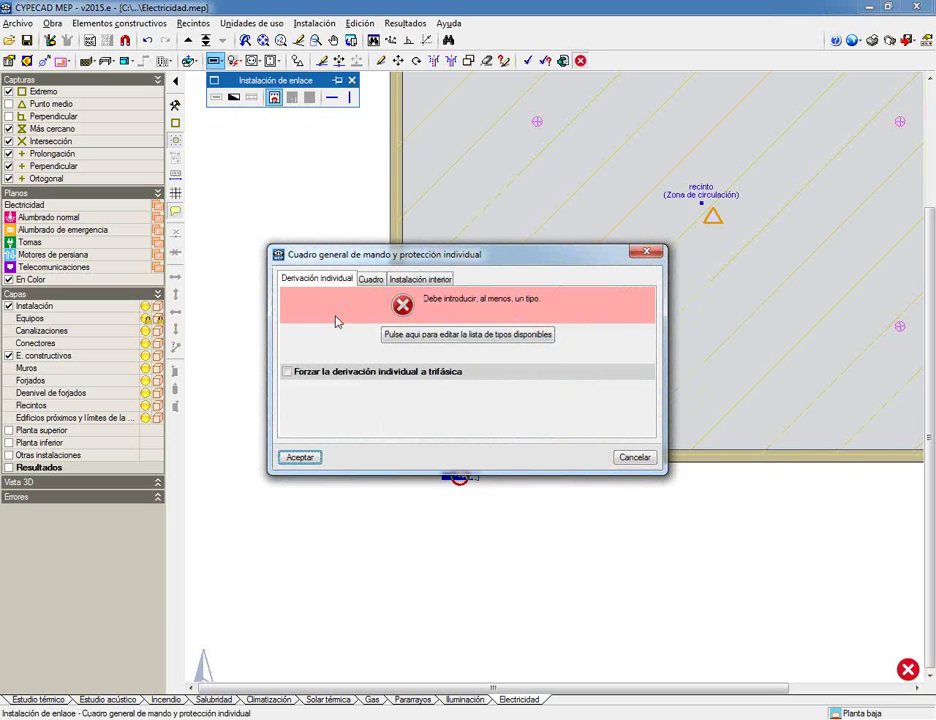
click(437, 336)
click(368, 224)
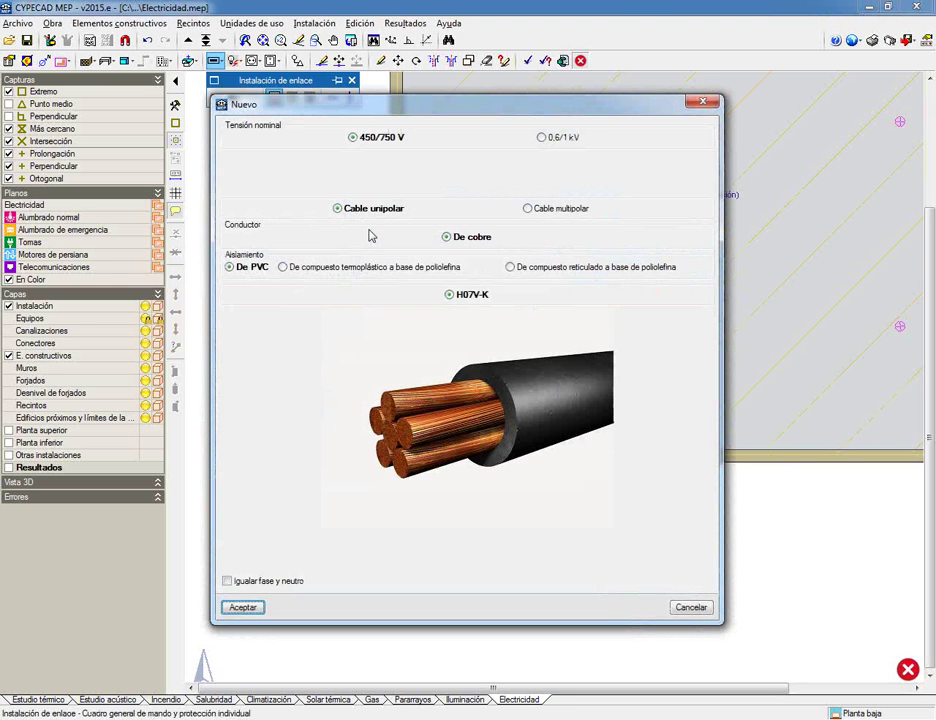
click(541, 137)
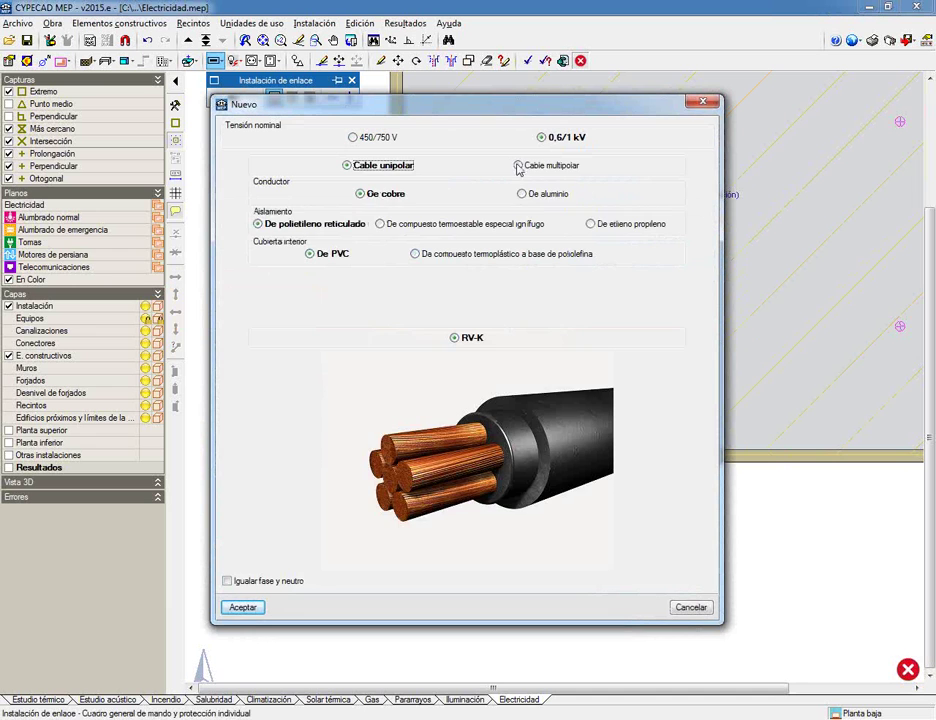
click(518, 165)
click(362, 169)
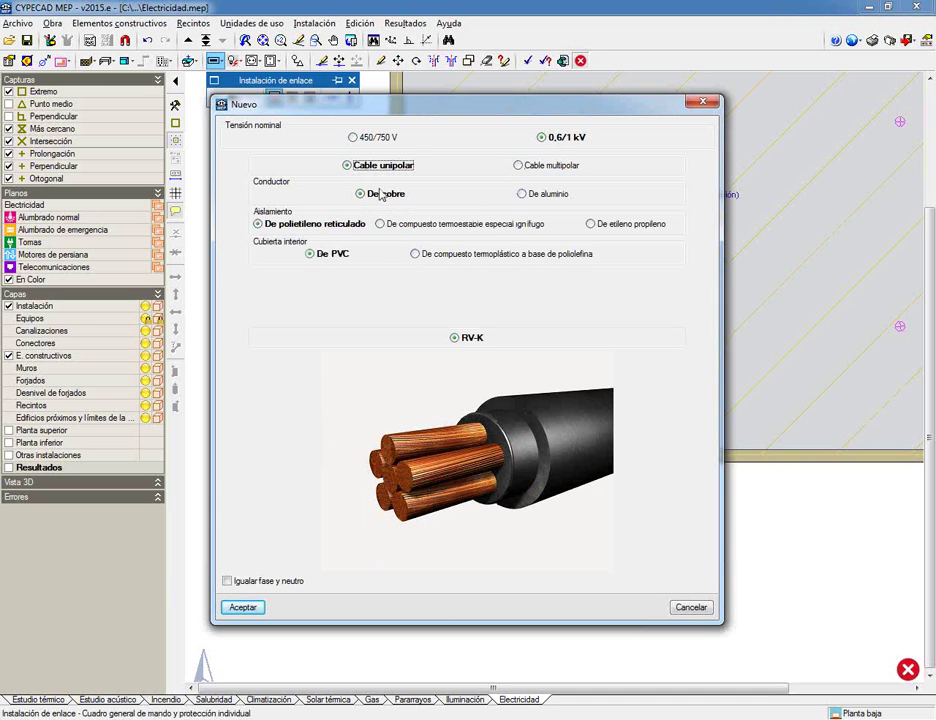
Step: Compare the aluminium conductor, the other insulation materials and the equal phase and neutral option, returning to copper with polietileno reticulado
click(540, 200)
click(385, 196)
click(503, 226)
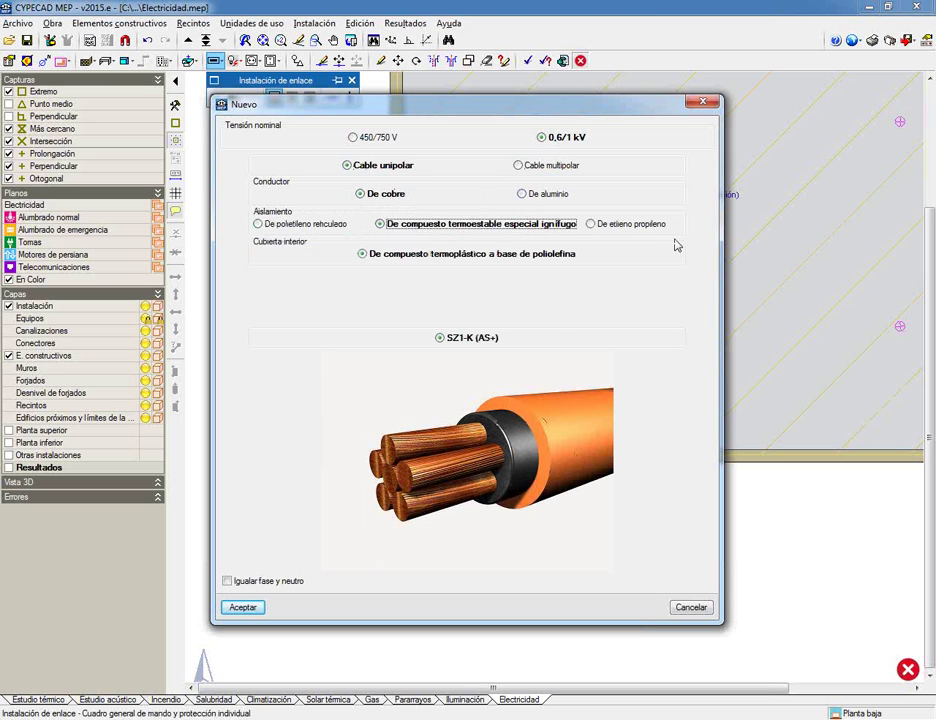
click(593, 226)
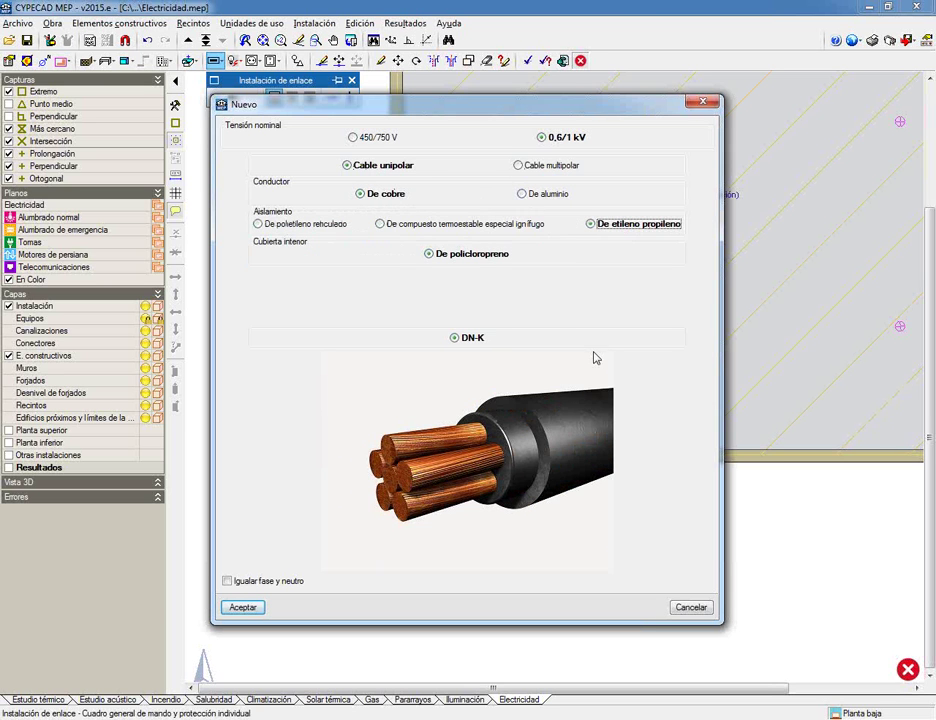
click(460, 226)
click(306, 225)
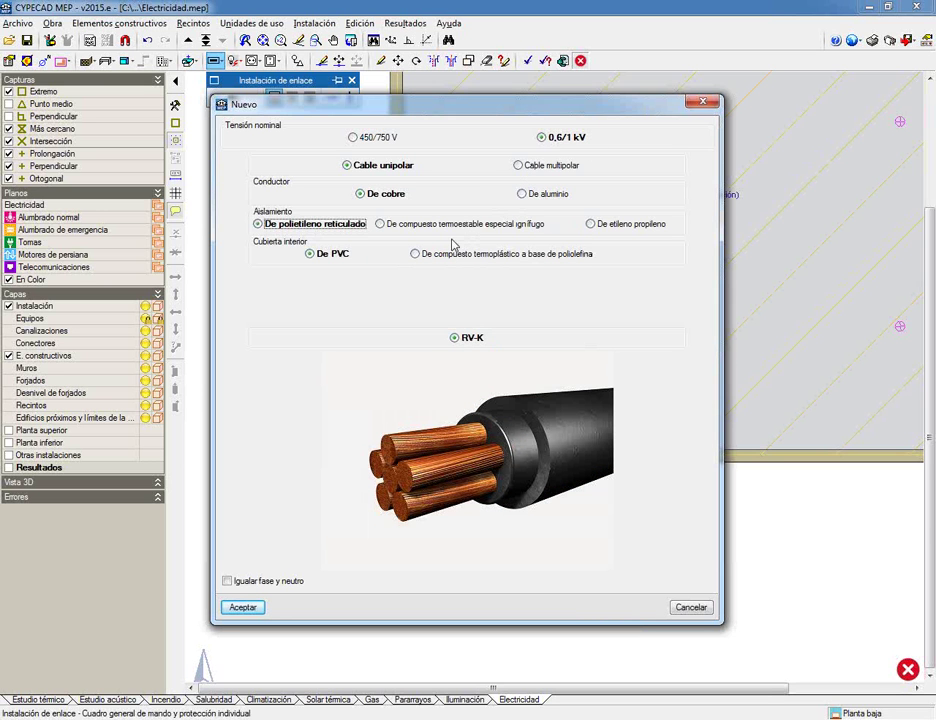
click(523, 195)
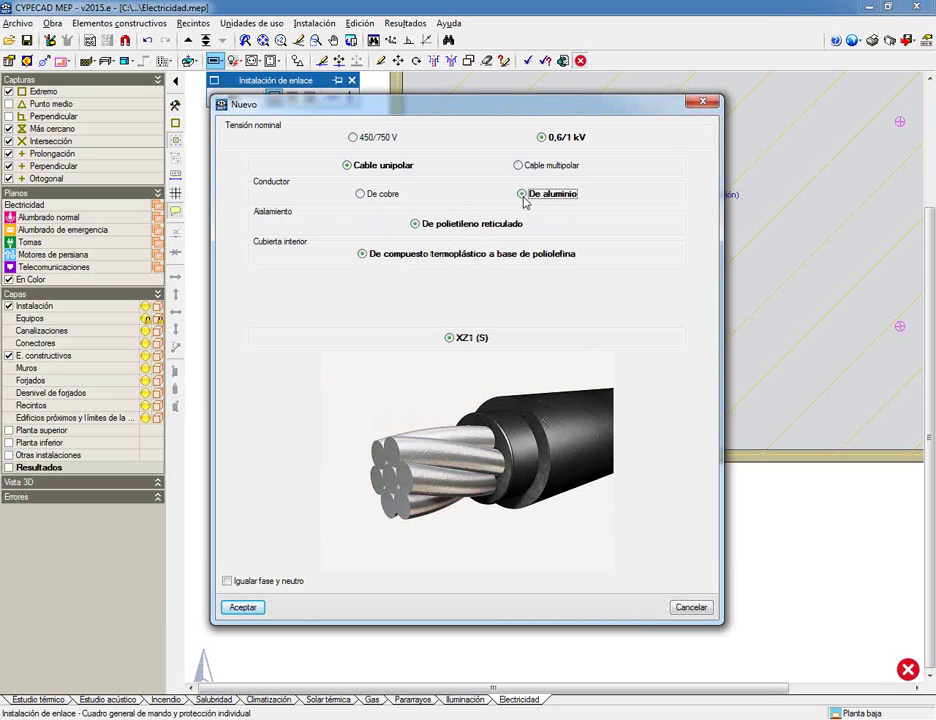
click(385, 194)
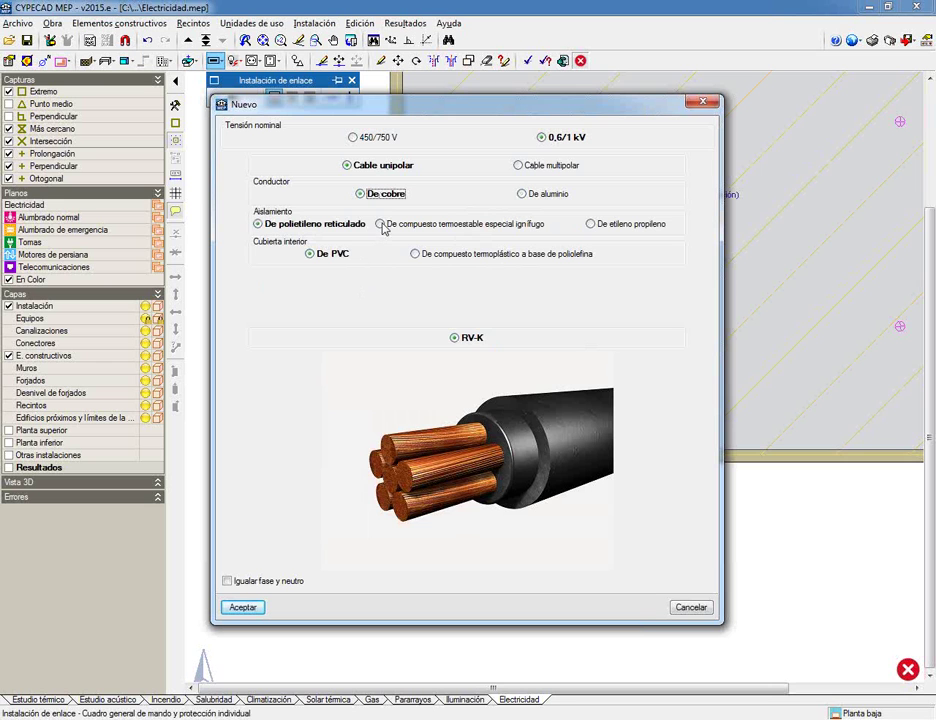
click(236, 580)
click(235, 580)
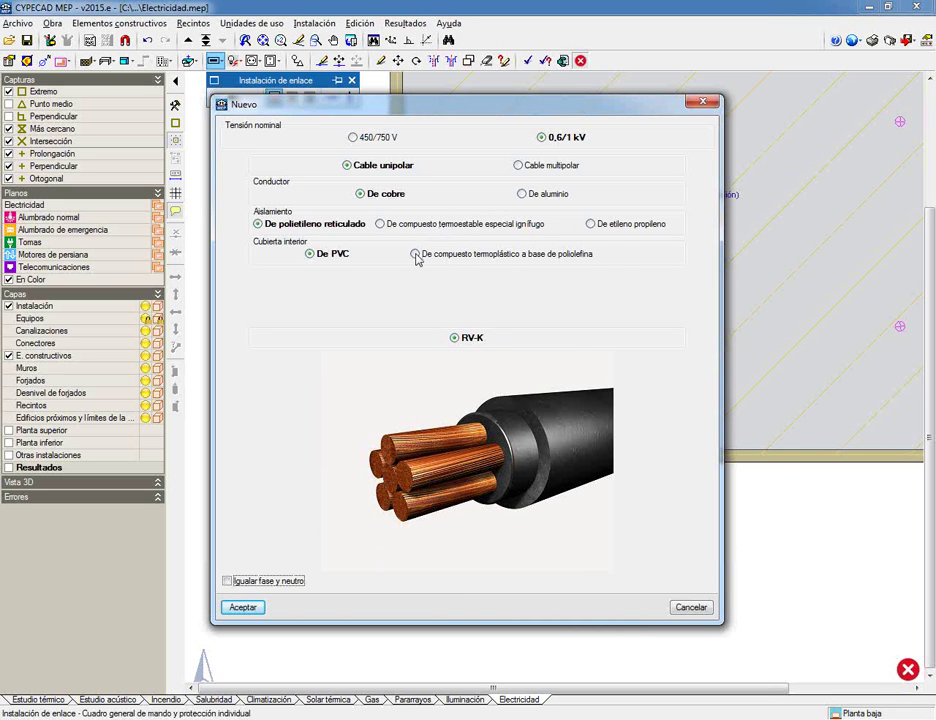
Step: Set the inner sheath to compuesto termoplástico a base de poliolefina and accept the RZ1-K (AS) derivation type
click(578, 255)
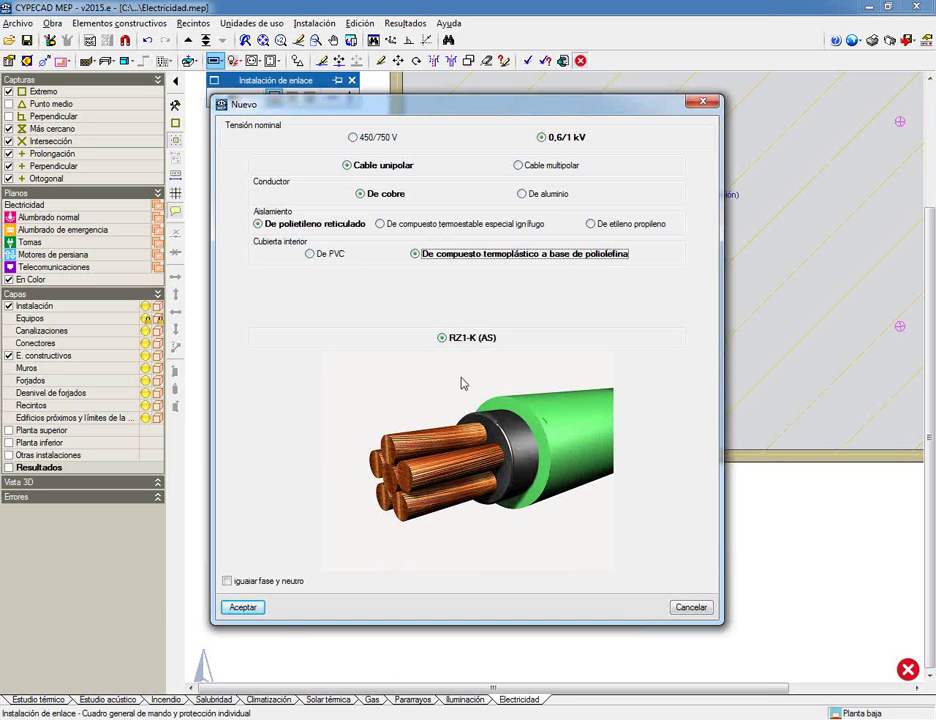
click(243, 607)
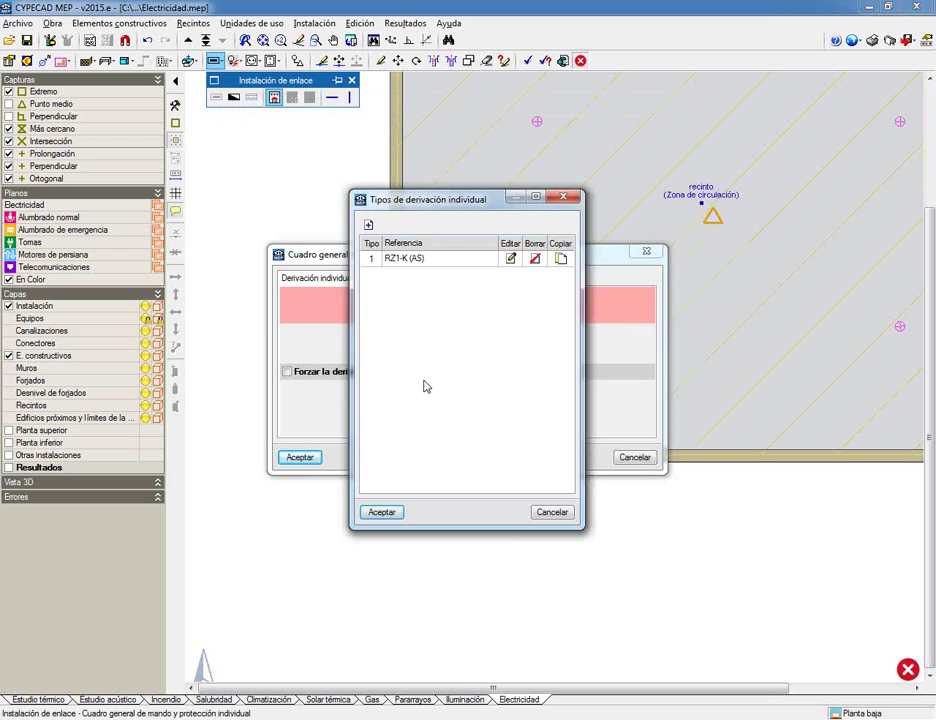
click(381, 511)
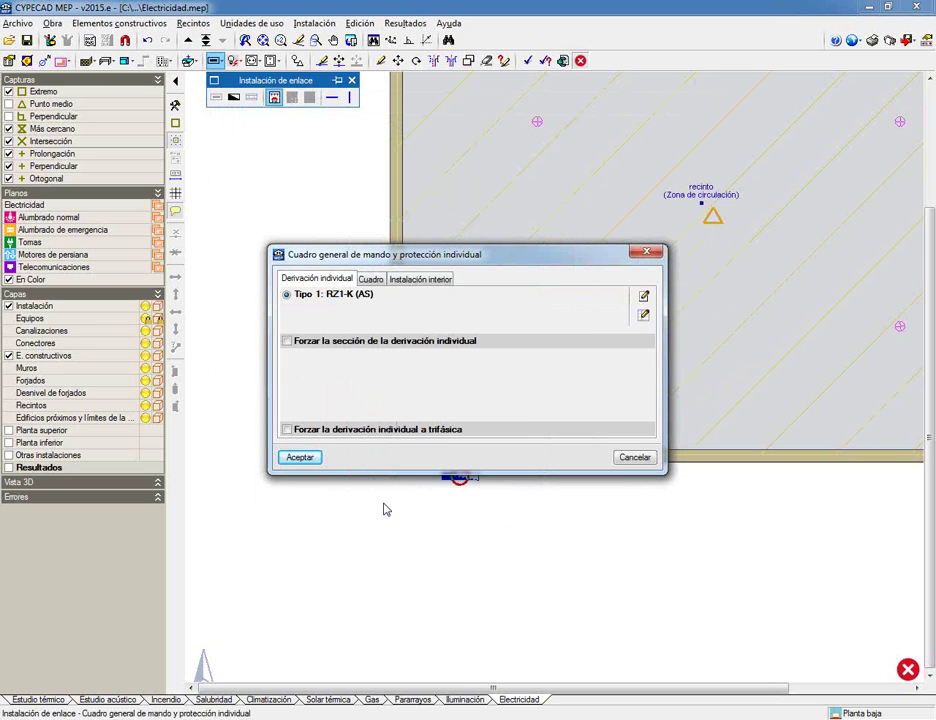
Step: Look over the forced section and three-phase options and the Cuadro and Instalación interior settings, leaving every option unchecked
click(338, 342)
click(338, 342)
click(316, 431)
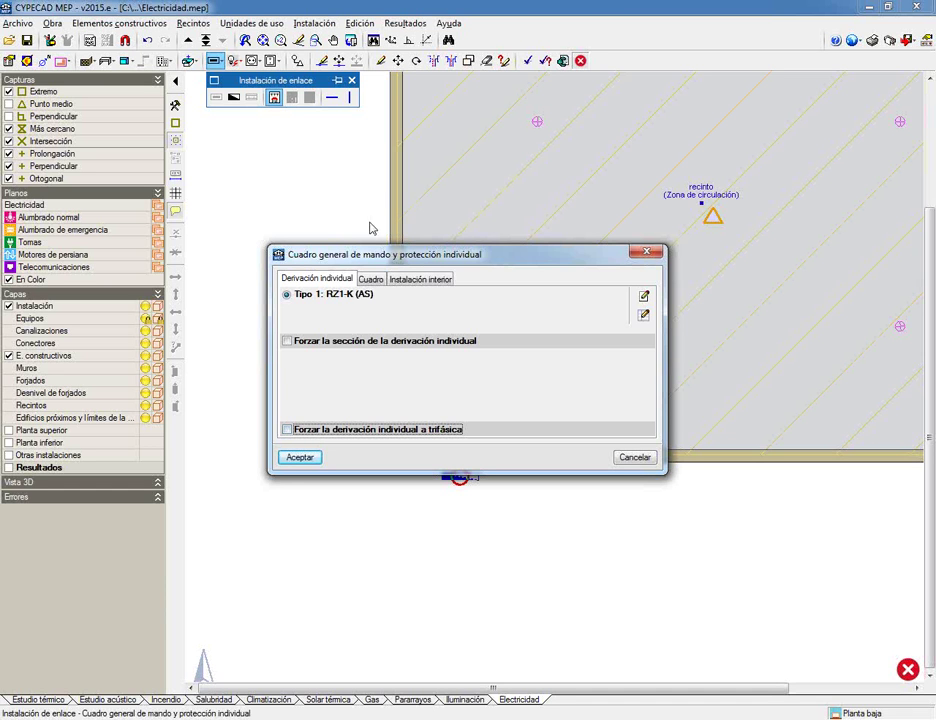
click(369, 280)
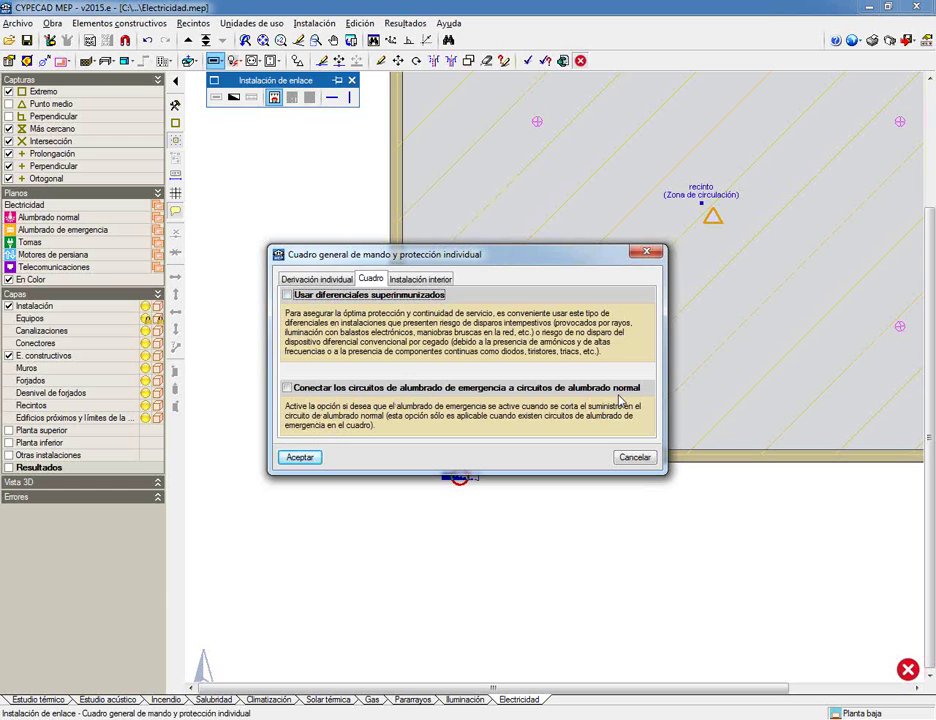
click(420, 279)
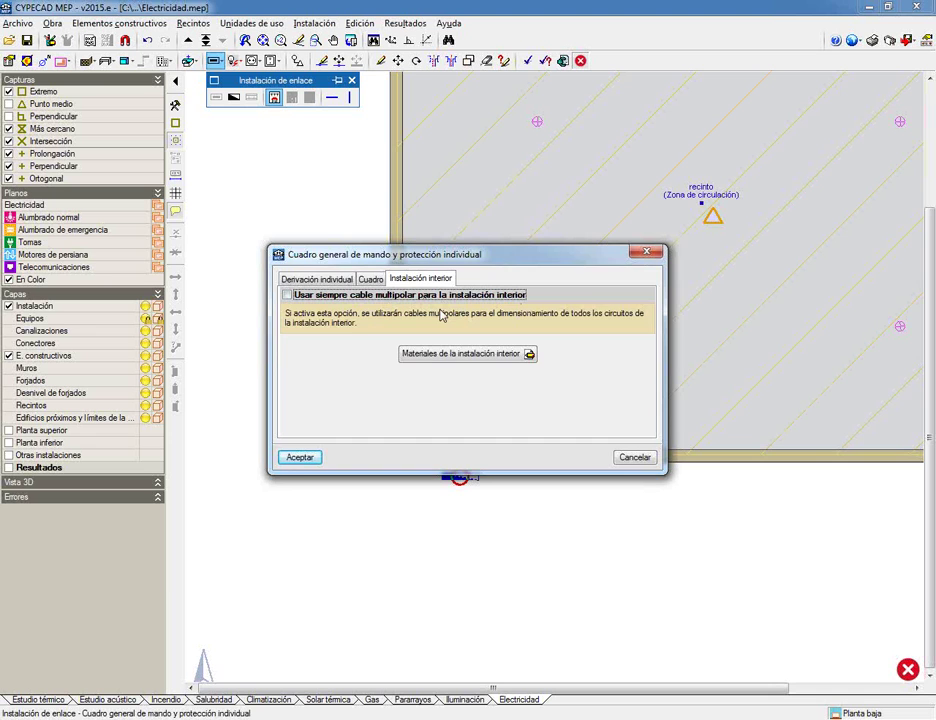
Step: Place the individual control and protection panel inside the room against the lower wall near the CPM, and query its information
click(300, 457)
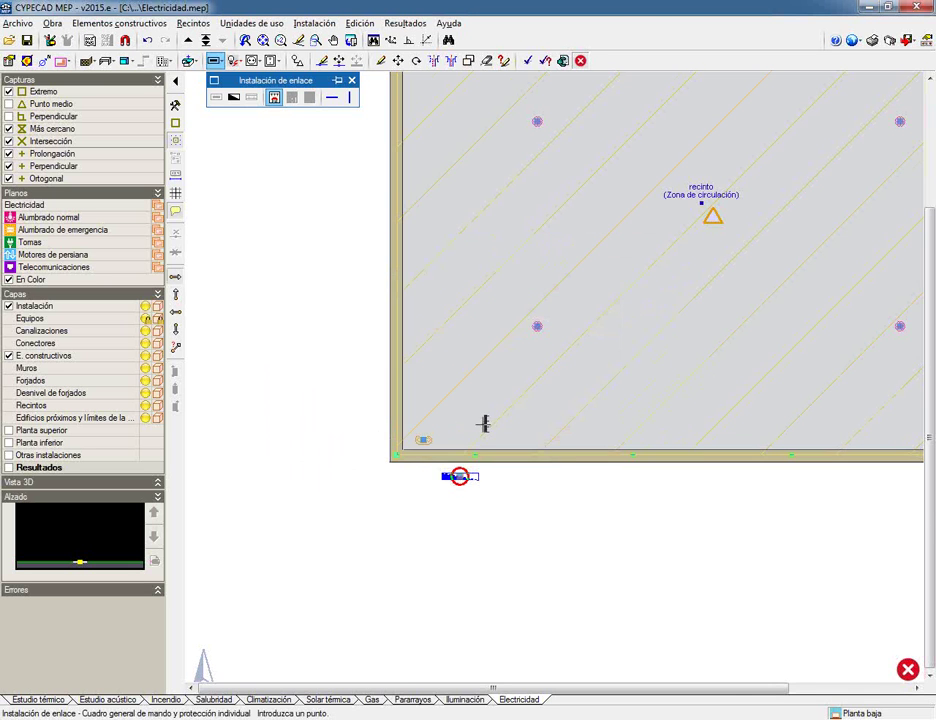
scroll(487, 452, up, 2)
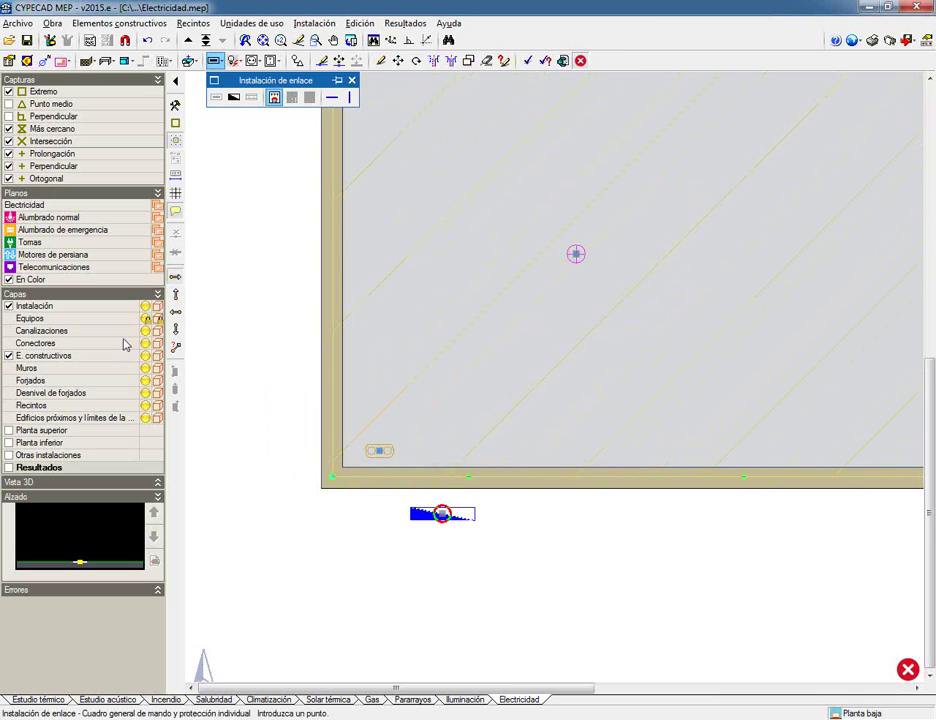
click(505, 450)
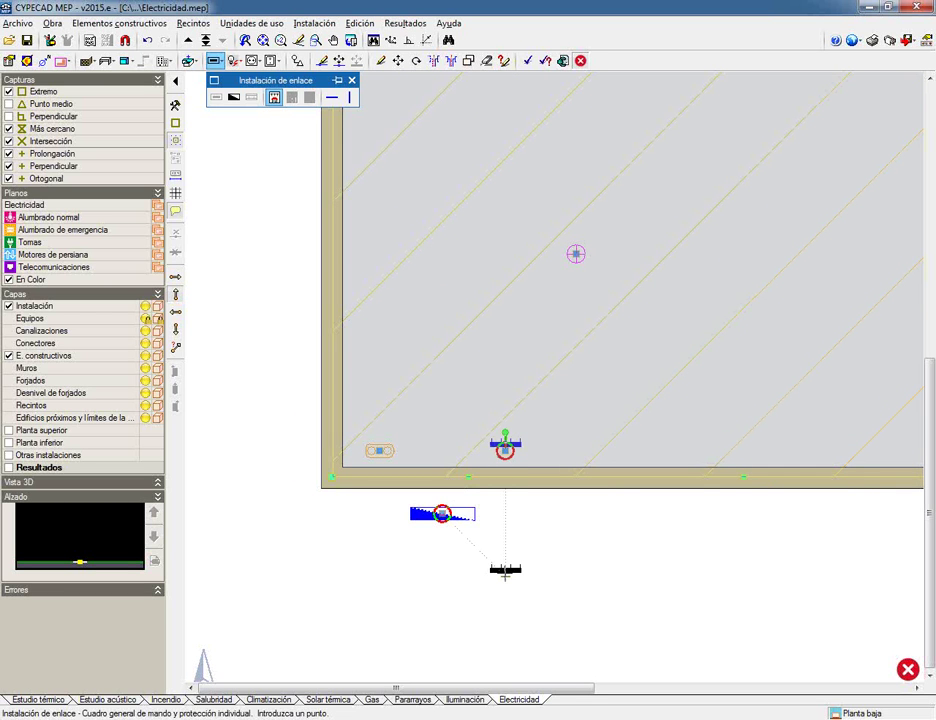
click(503, 61)
mouse_move(506, 451)
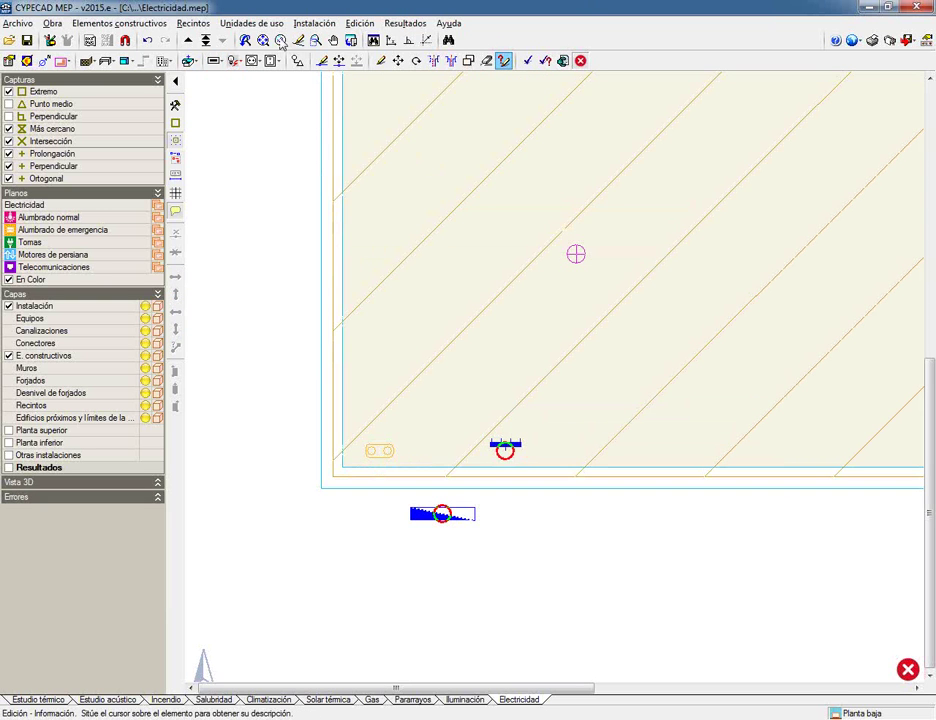
Step: Draw a horizontal link conduit from the CPM outside the lower wall to the individual control and protection panel inside the room
click(214, 61)
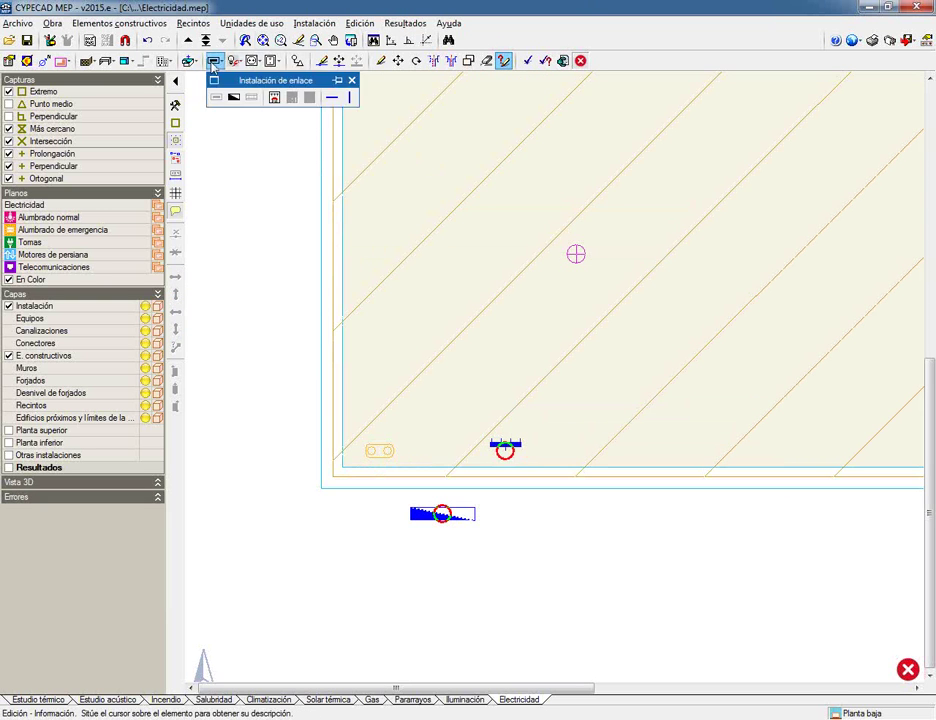
click(332, 100)
click(332, 100)
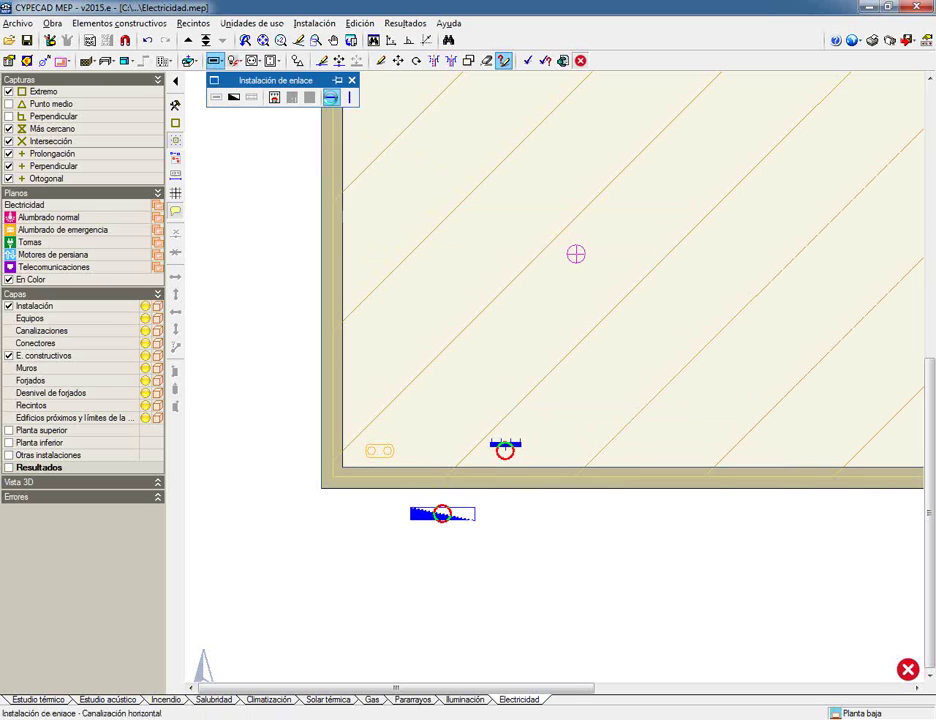
click(324, 595)
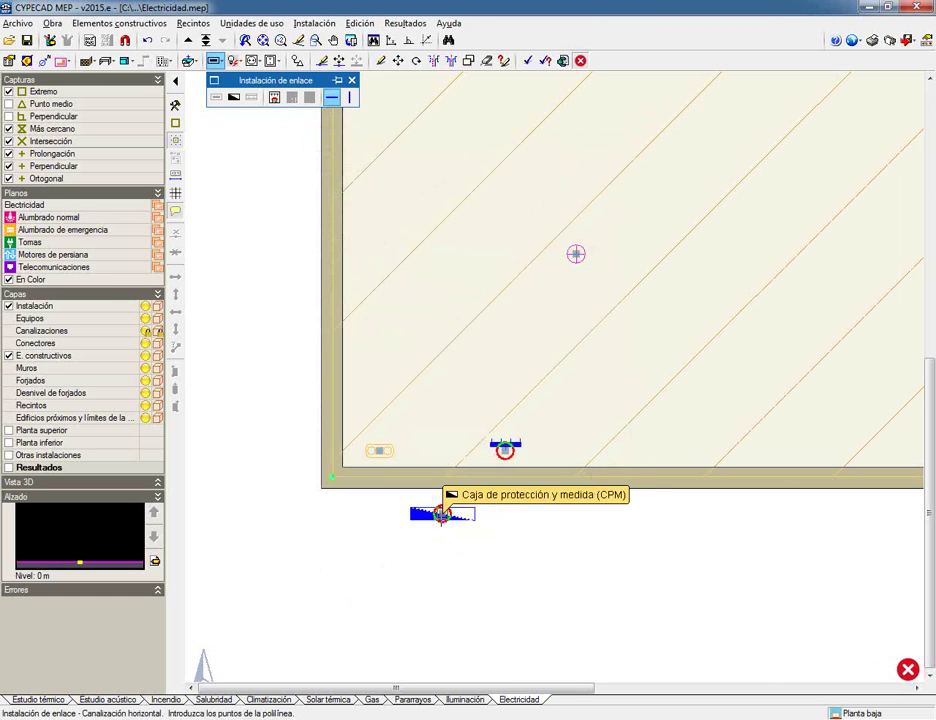
click(442, 514)
click(505, 450)
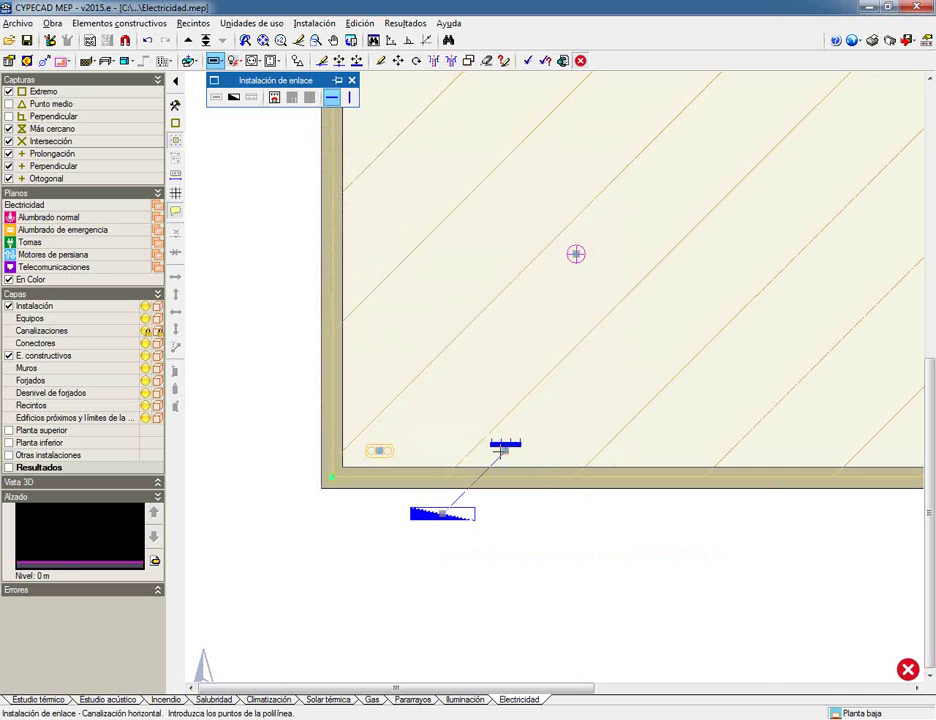
scroll(550, 250, down, 3)
middle_drag(550, 250, 504, 328)
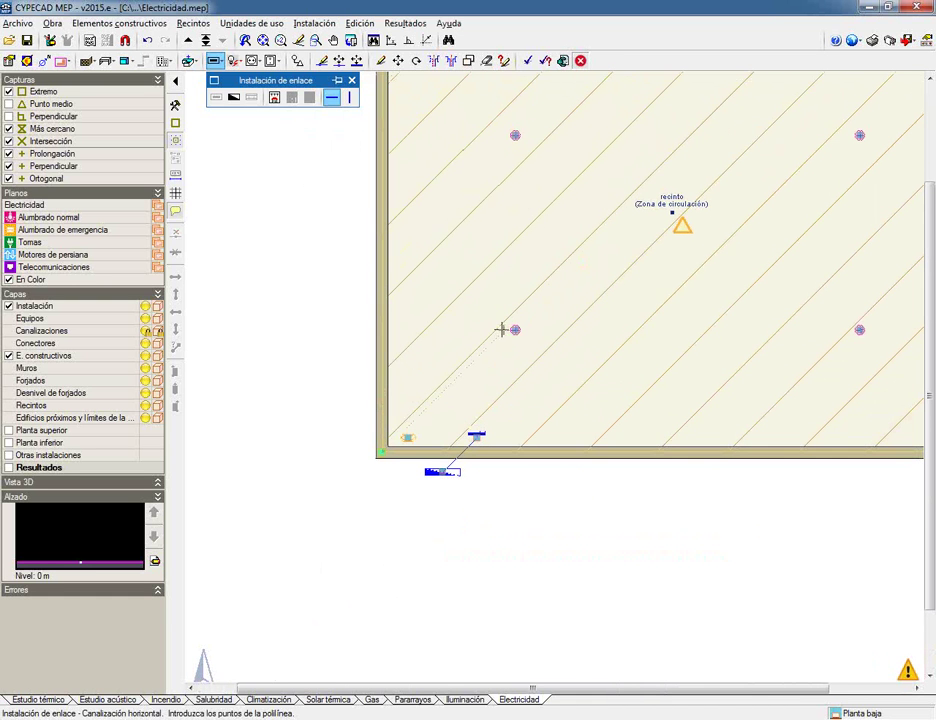
Step: Place an Interruptor inside the room against the lower wall, on the side of the panel away from the emergency luminaire
click(269, 61)
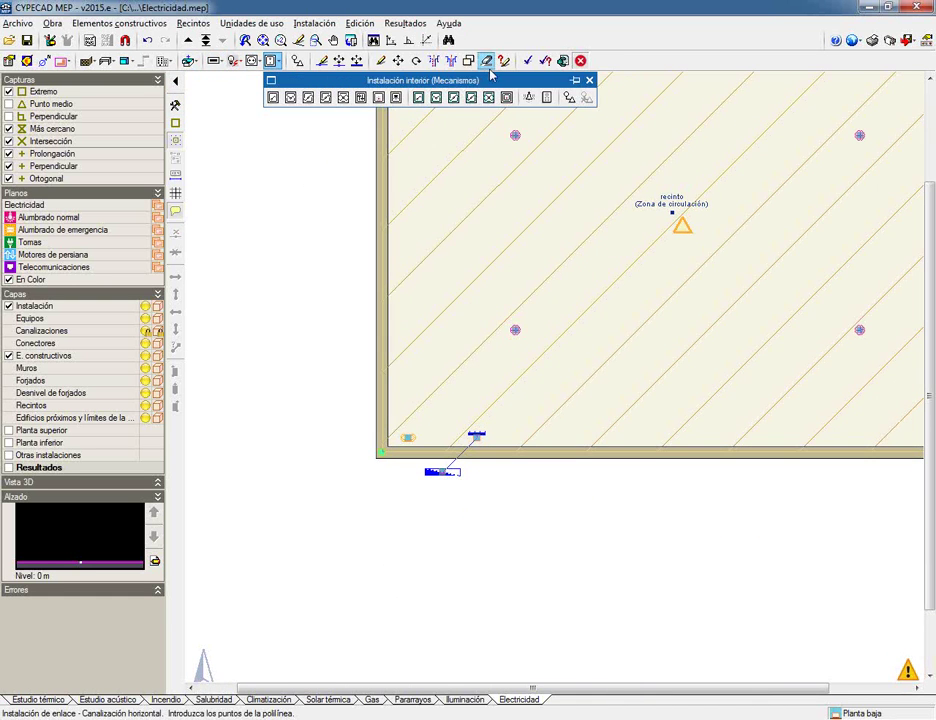
click(273, 97)
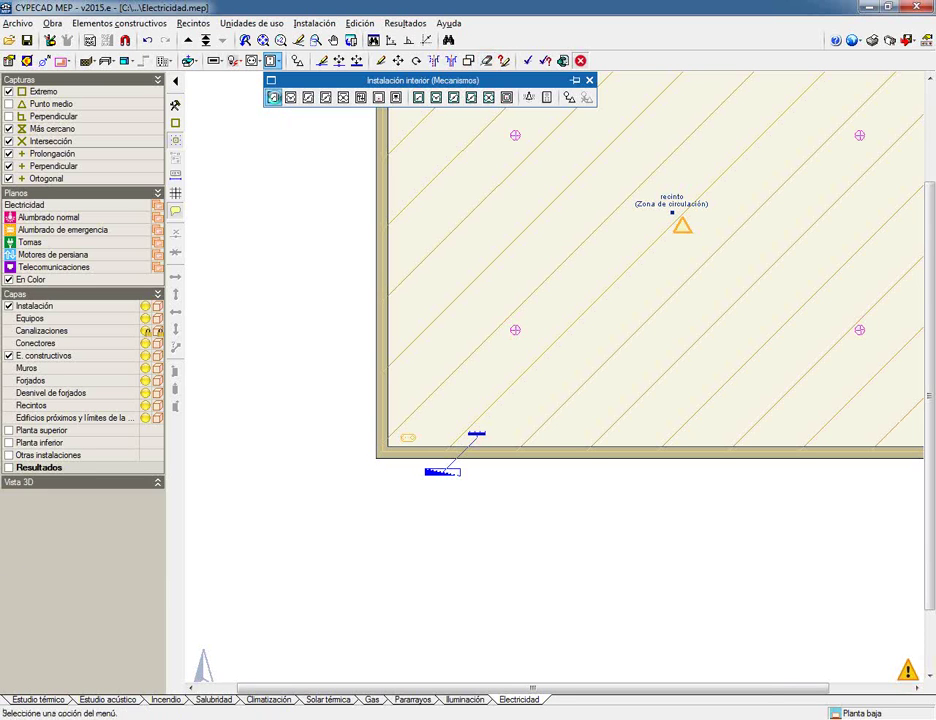
click(392, 417)
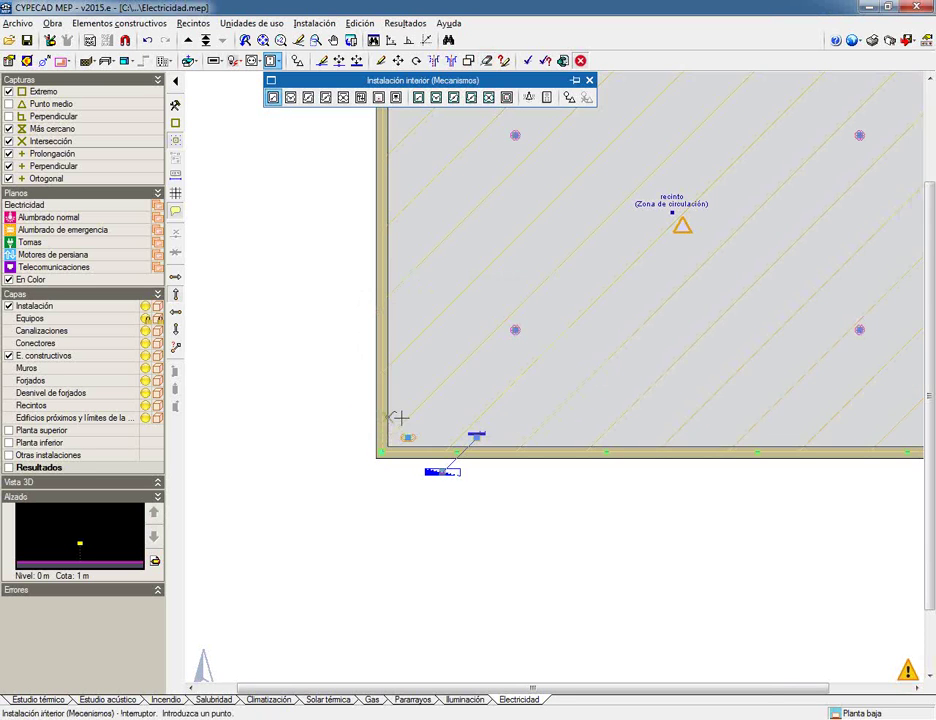
scroll(510, 432, up, 2)
click(516, 440)
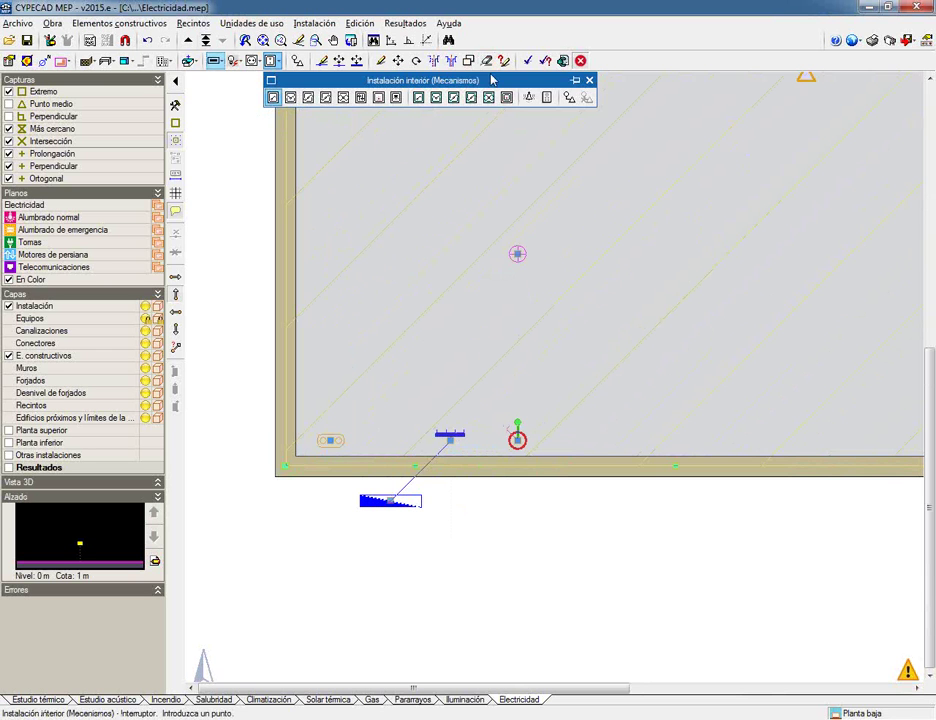
Step: Compare the tray and rigid tube options for the horizontal conduit, then accept a surface-mounted tube De PVC, serie B
click(215, 60)
click(331, 97)
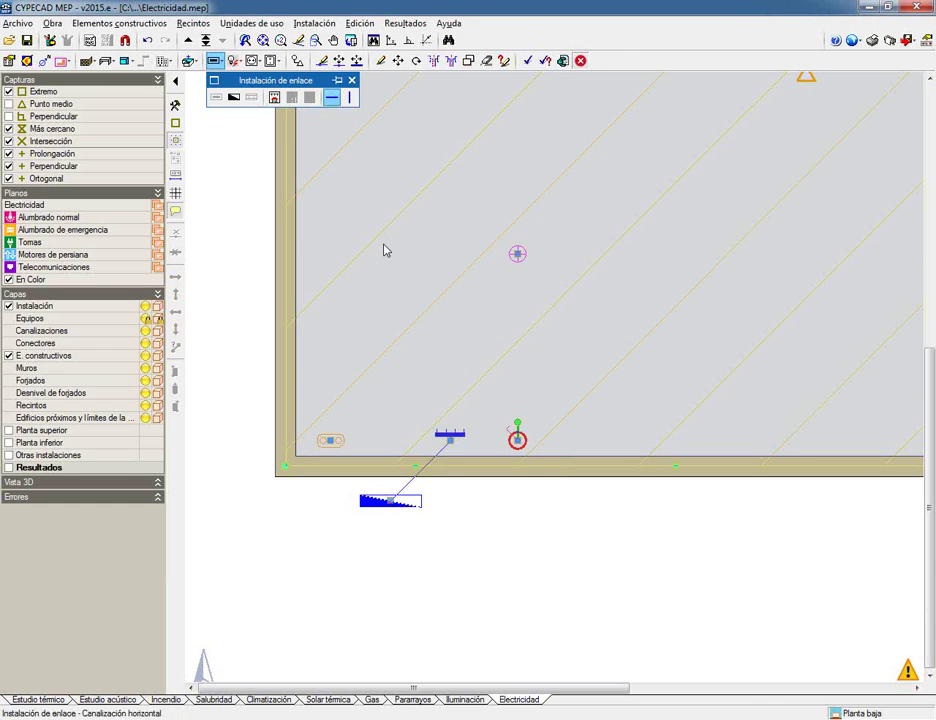
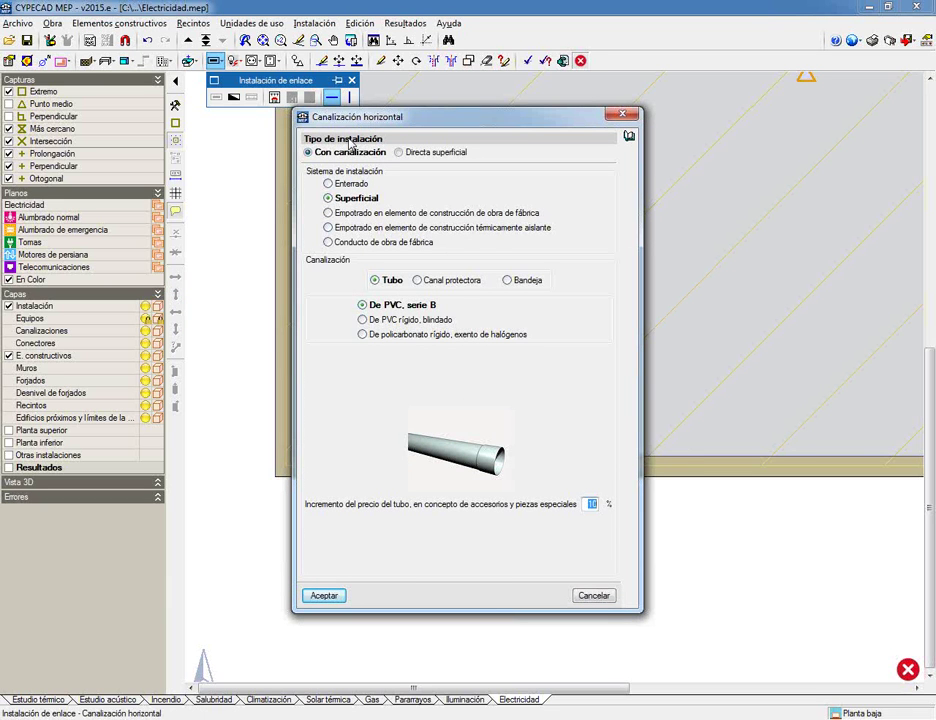
click(345, 154)
click(342, 199)
click(510, 281)
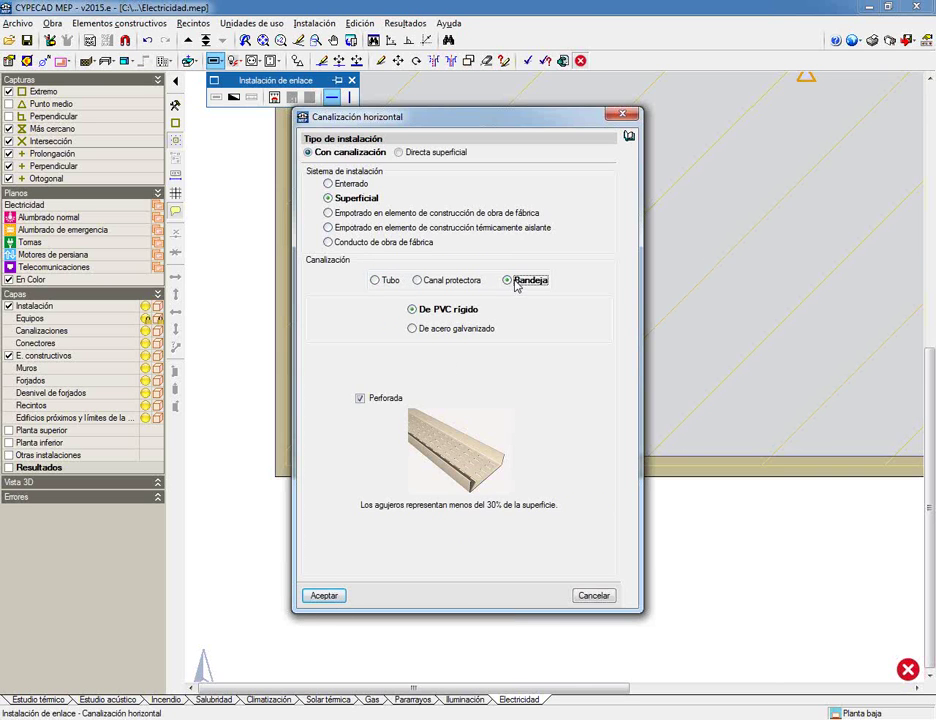
click(376, 281)
click(395, 320)
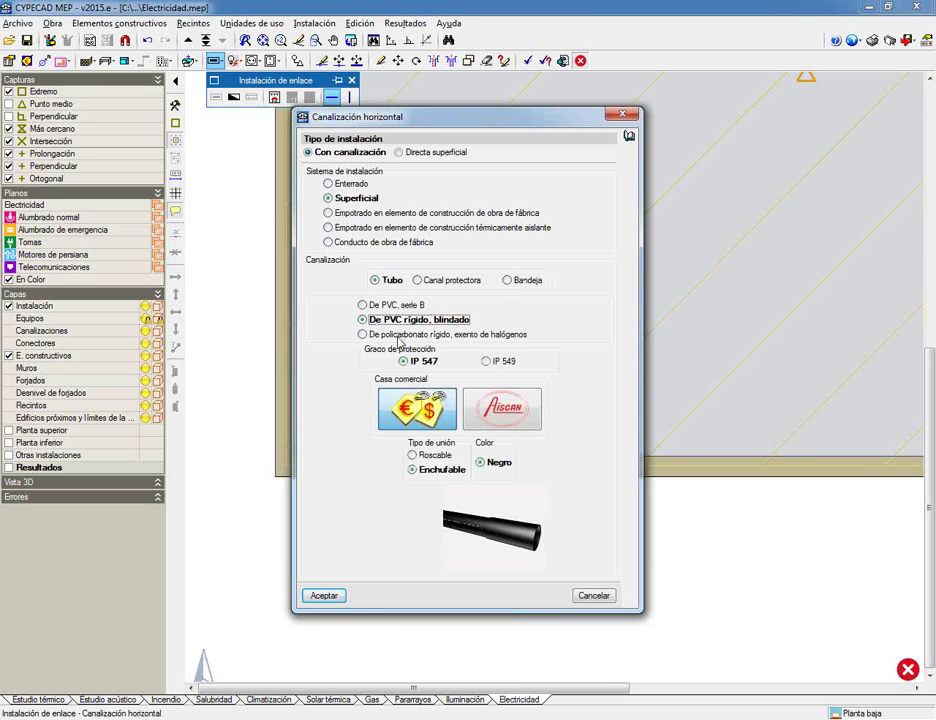
click(398, 335)
click(395, 305)
click(326, 596)
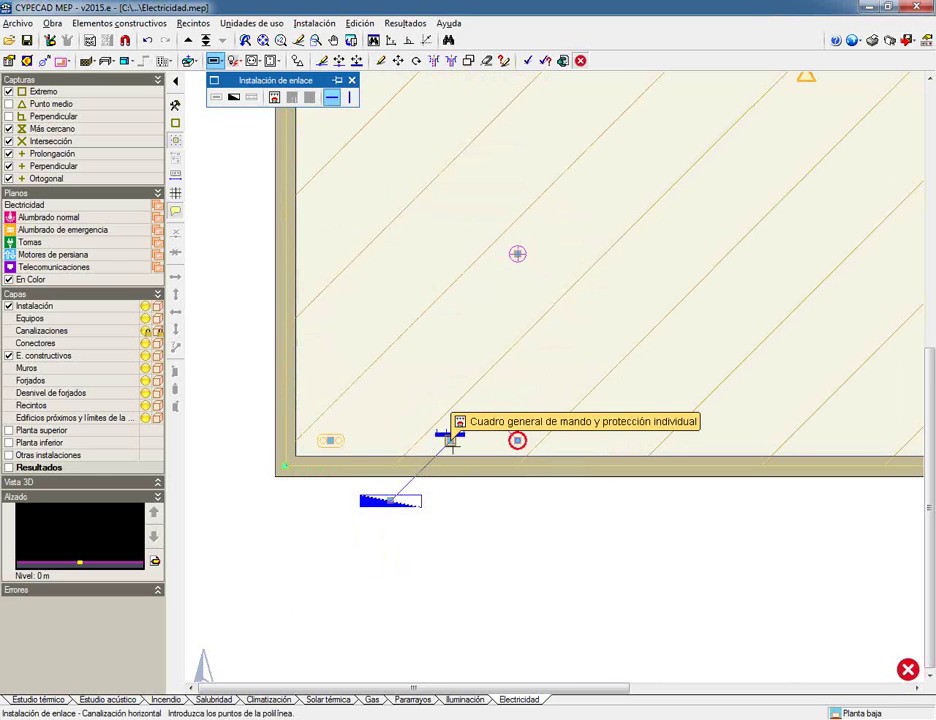
Step: Run horizontal conduit from the panel through the switch to the two upper luminaires, and branch across to the lower-right luminaire
click(451, 437)
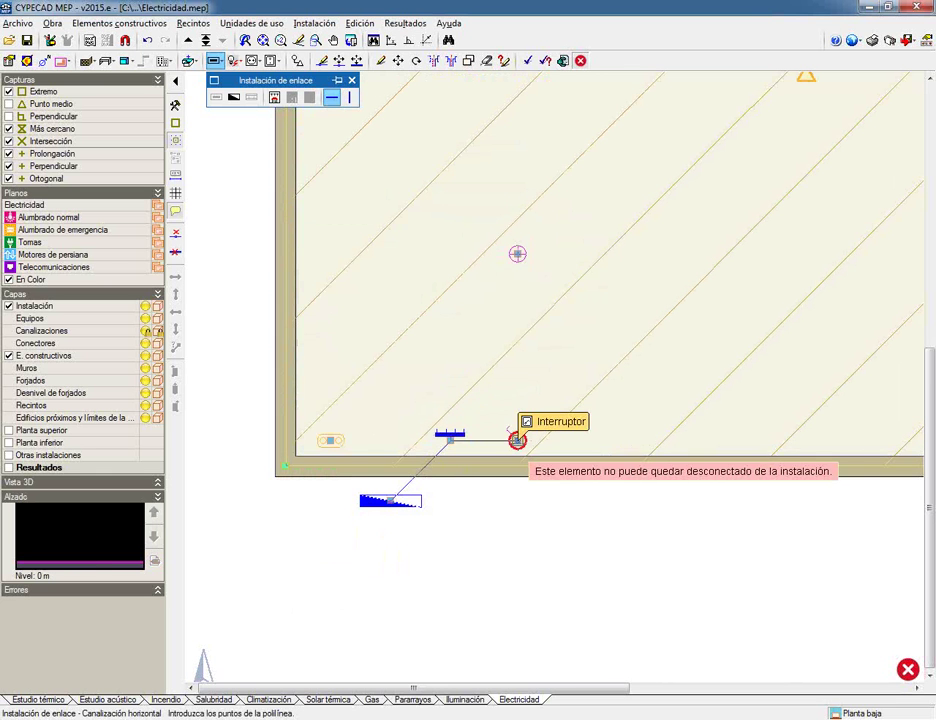
click(517, 440)
scroll(518, 254, down, 3)
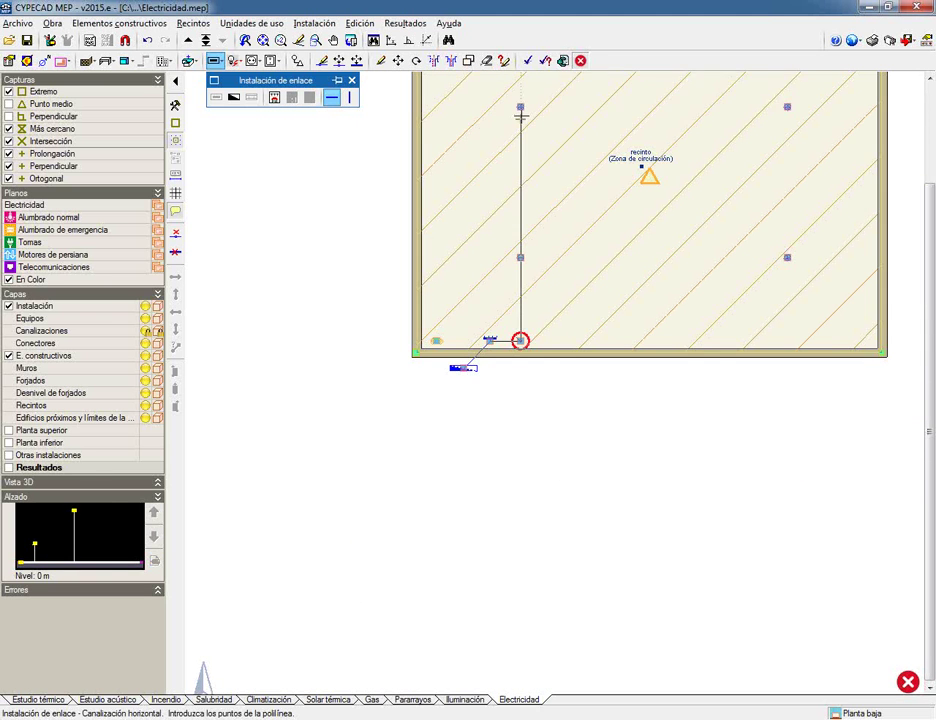
click(520, 106)
click(787, 106)
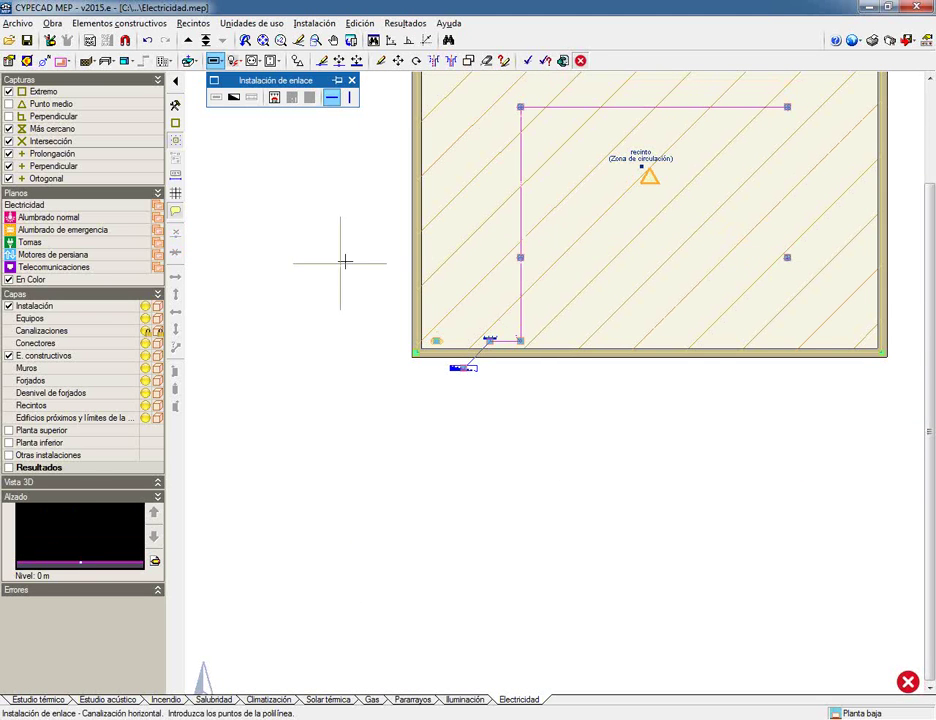
click(521, 257)
click(787, 257)
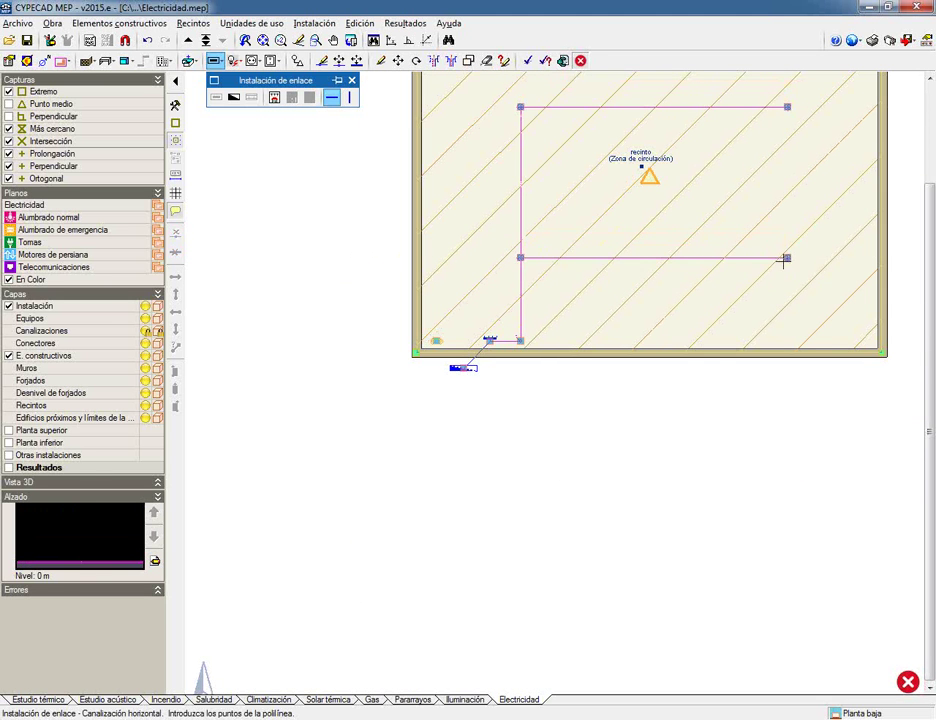
Step: Connect the emergency luminaire in the room's lower-left corner to the panel with a horizontal conduit
scroll(518, 453, up, 2)
scroll(365, 245, up, 2)
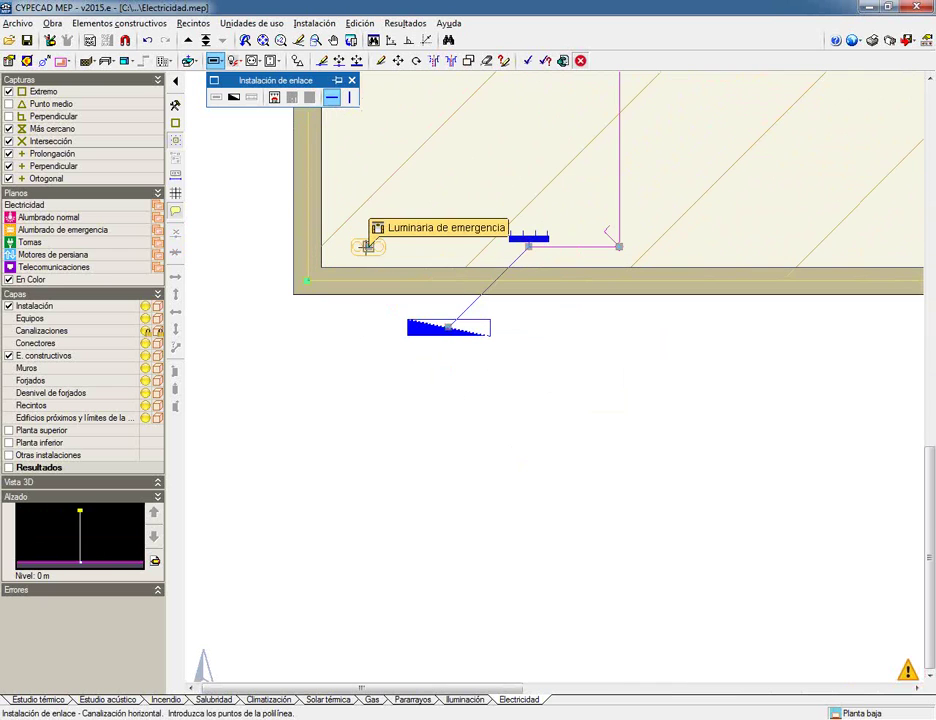
click(368, 245)
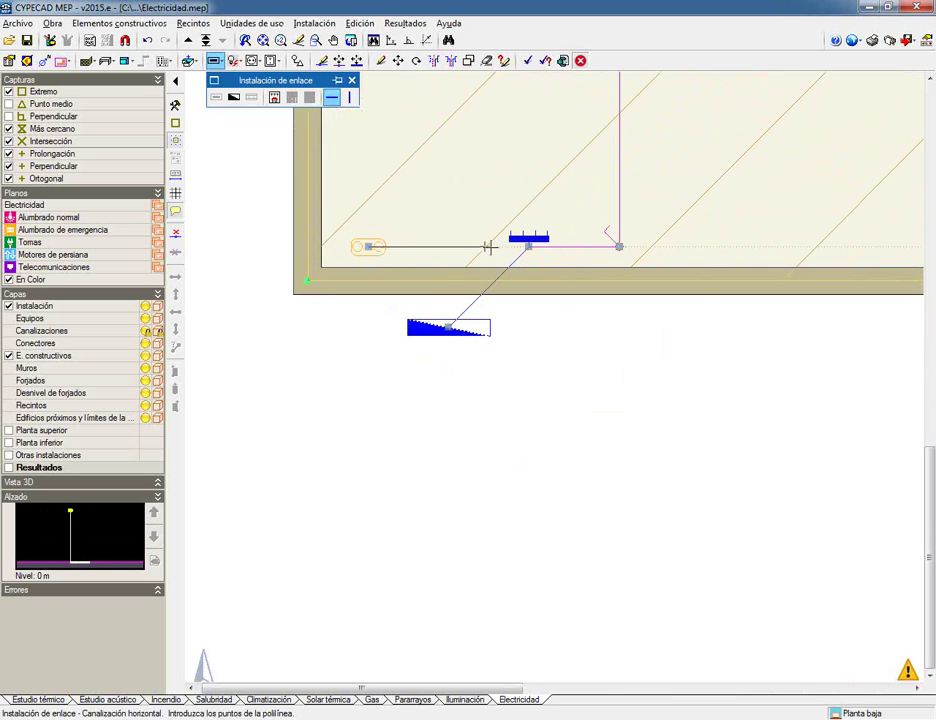
click(528, 246)
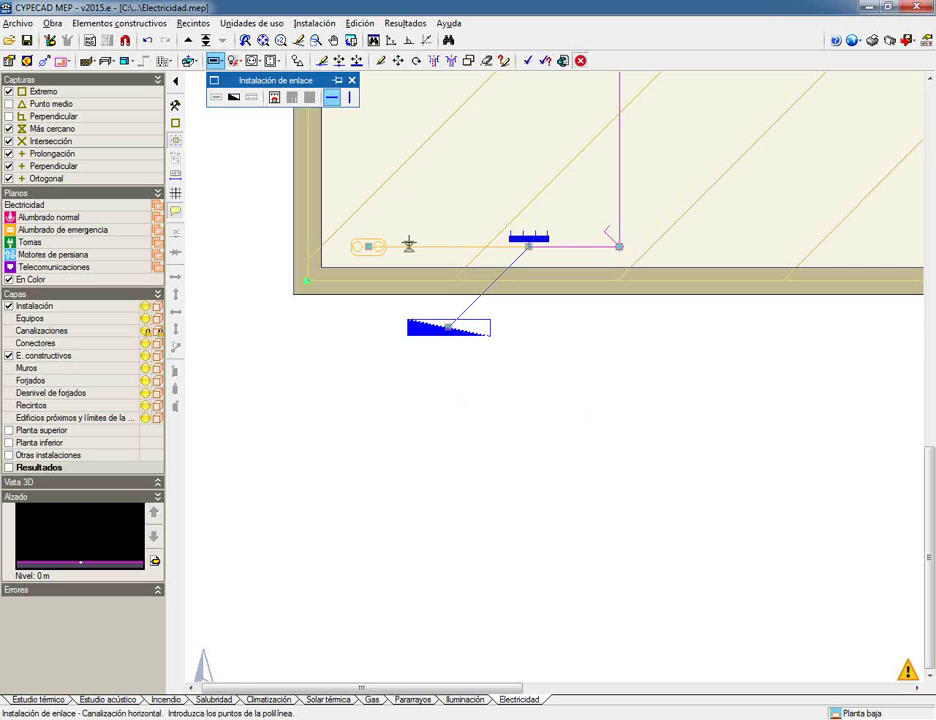
scroll(477, 248, down, 3)
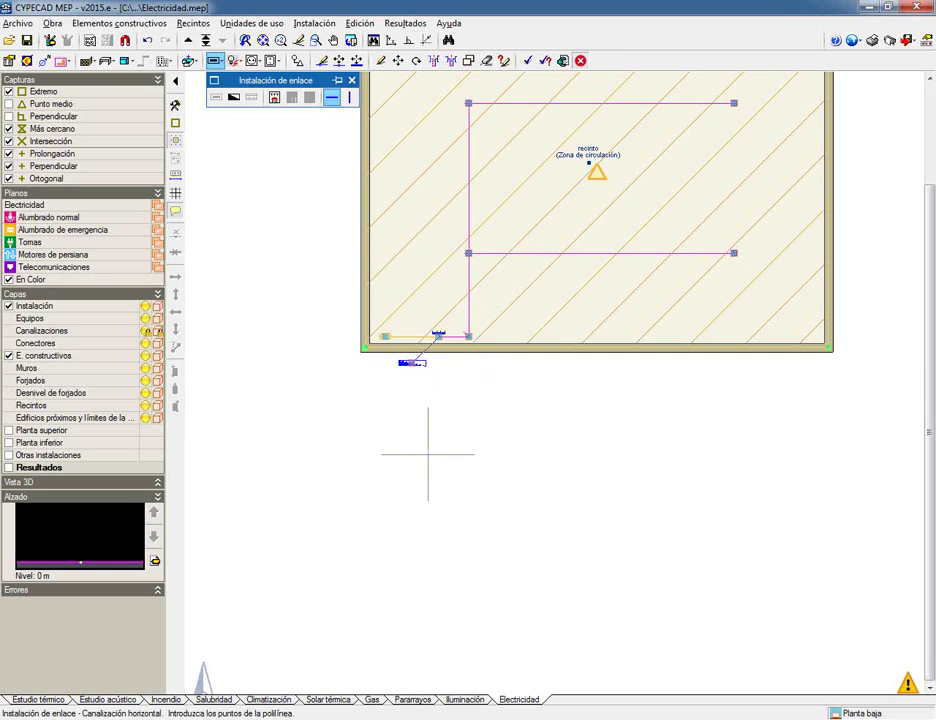
middle_drag(428, 454, 324, 599)
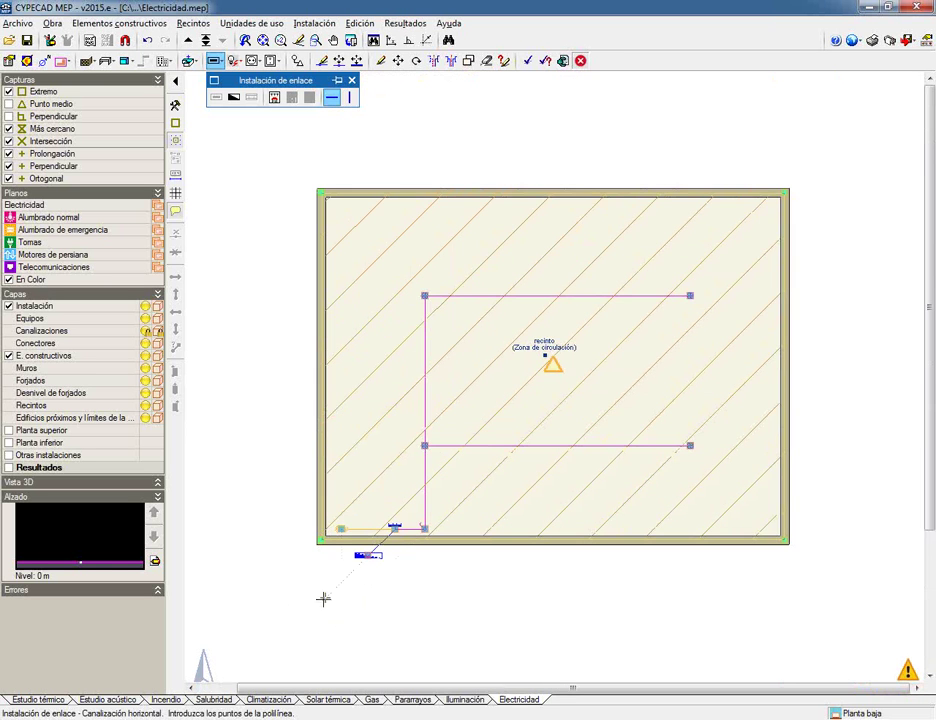
click(234, 61)
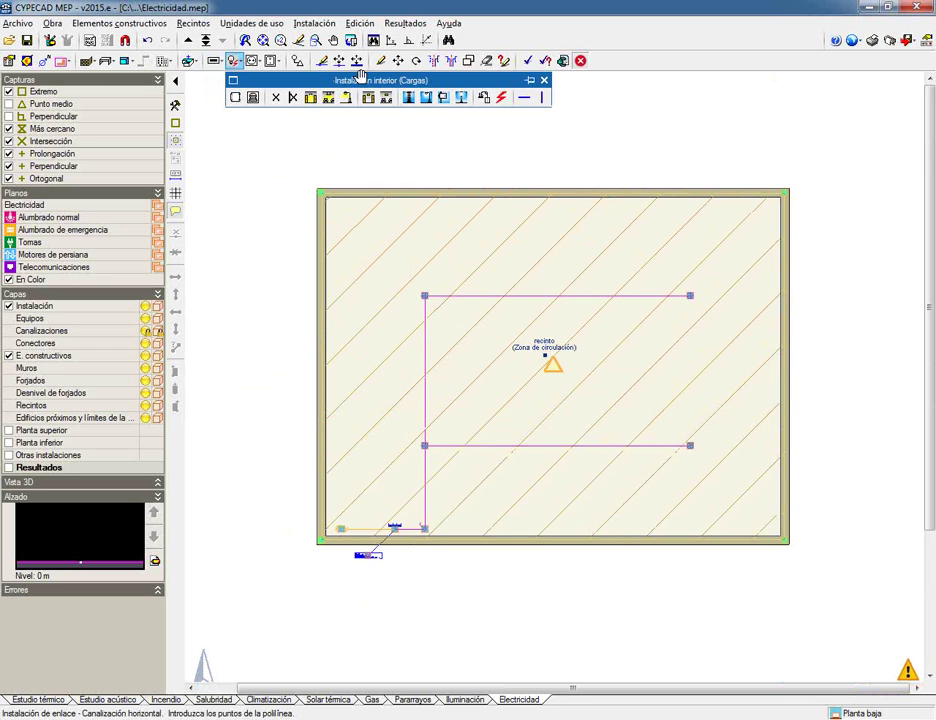
drag(357, 77, 325, 79)
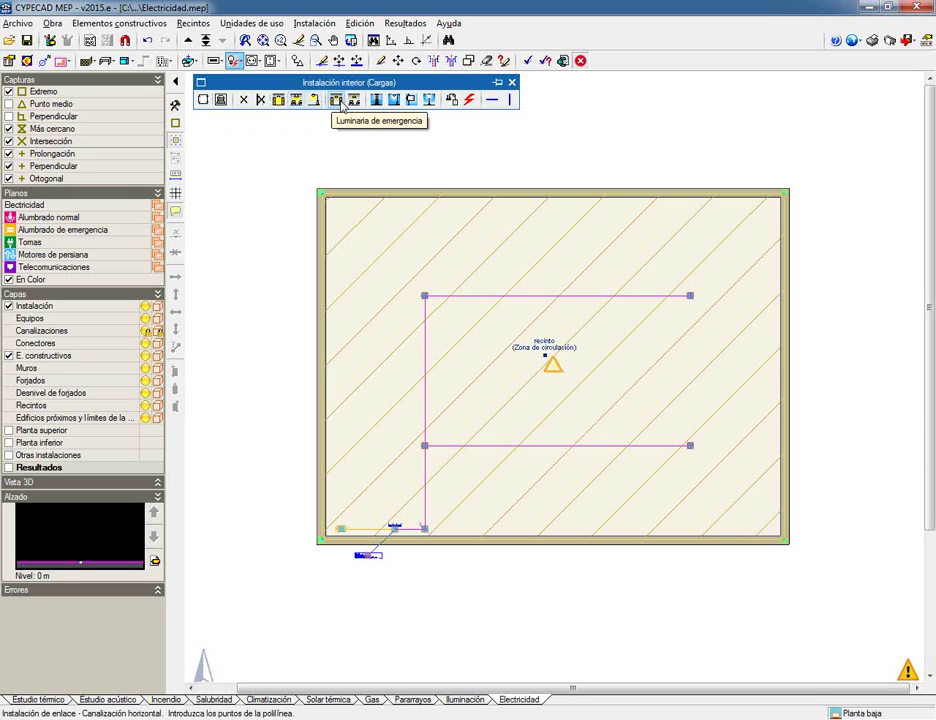
Step: Place four Simple general-use sockets without circuit assignment, two along the left wall and two along the upper wall
click(252, 60)
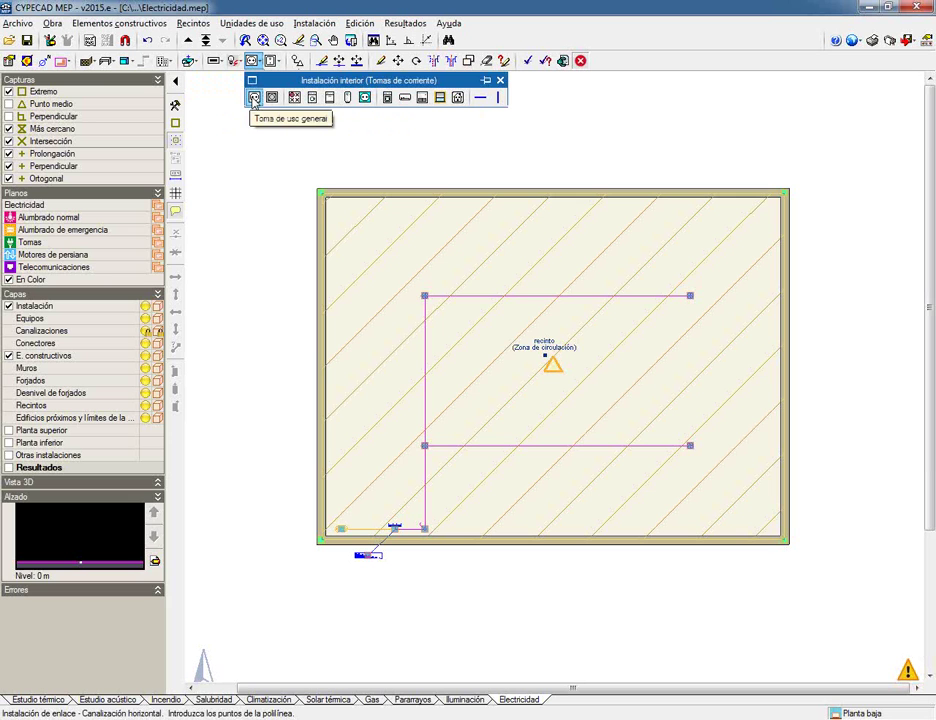
click(254, 97)
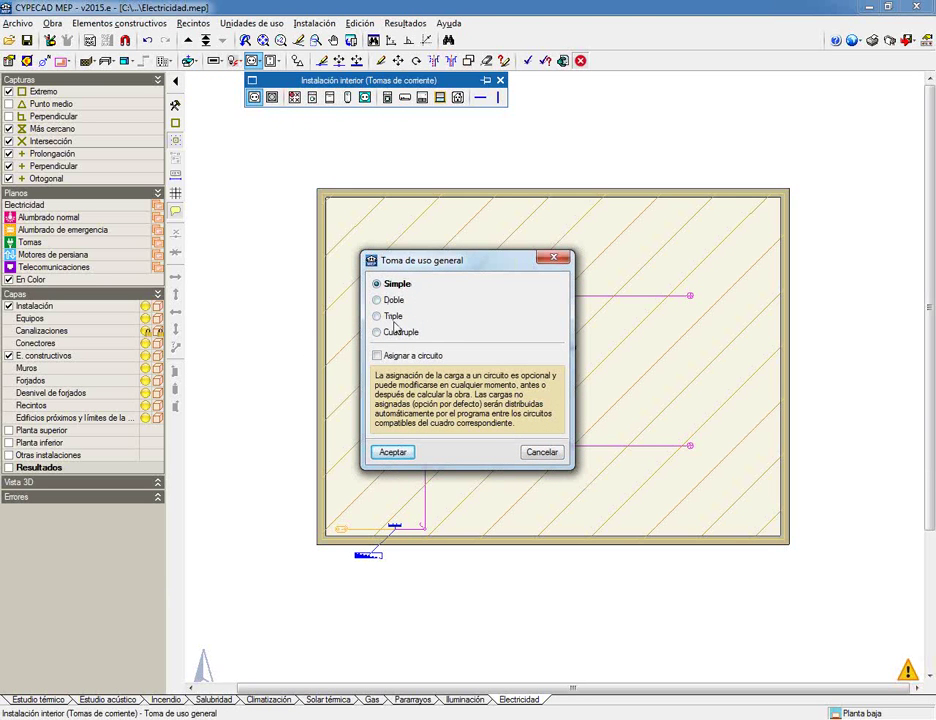
click(392, 452)
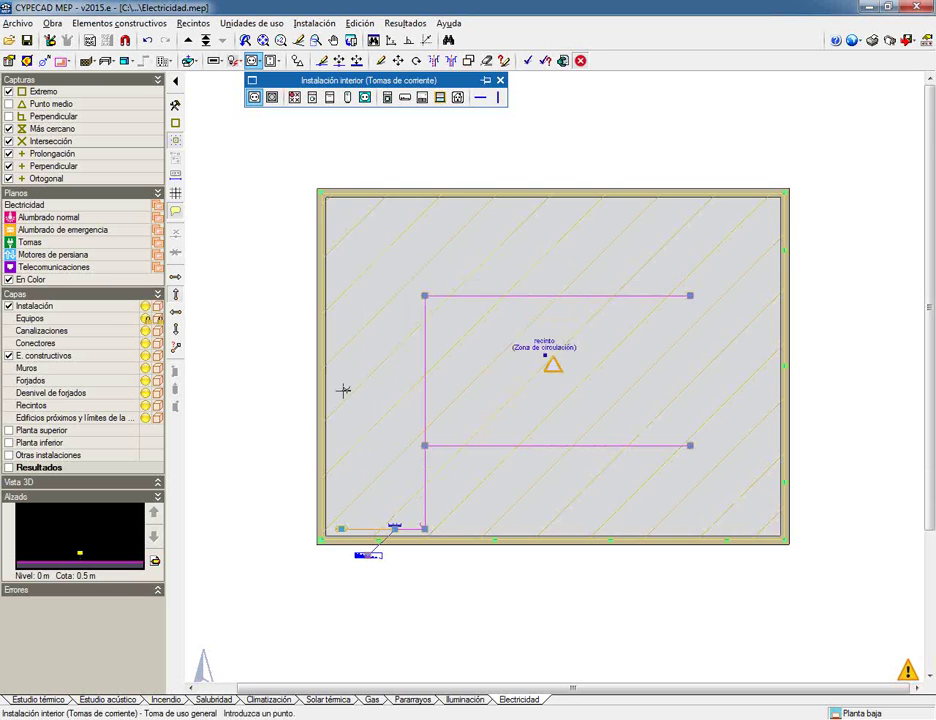
scroll(330, 400, up, 3)
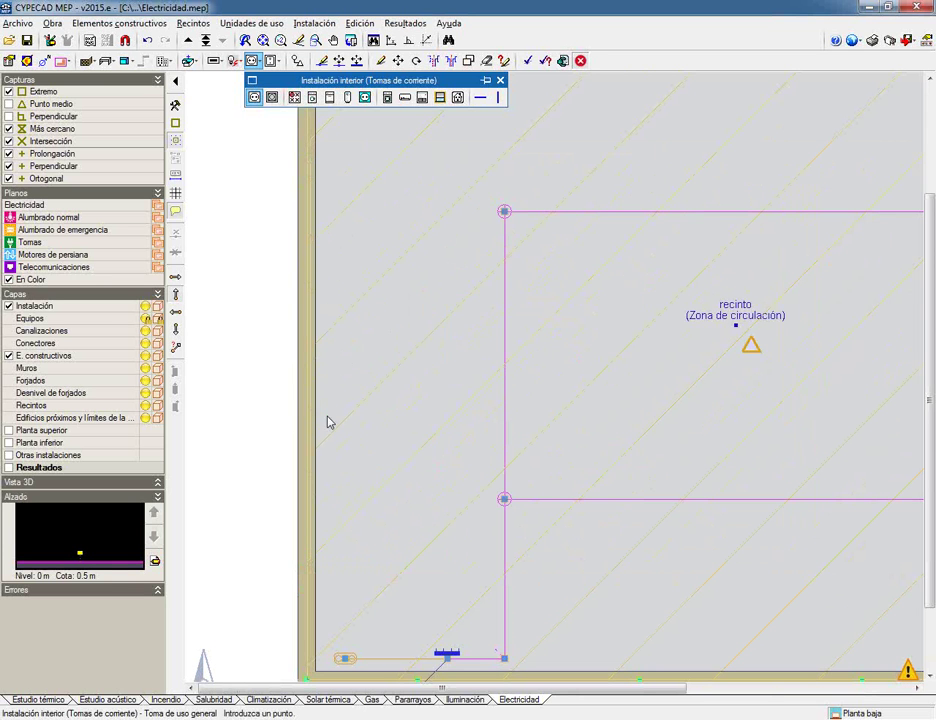
click(326, 410)
click(327, 216)
middle_drag(338, 205, 337, 407)
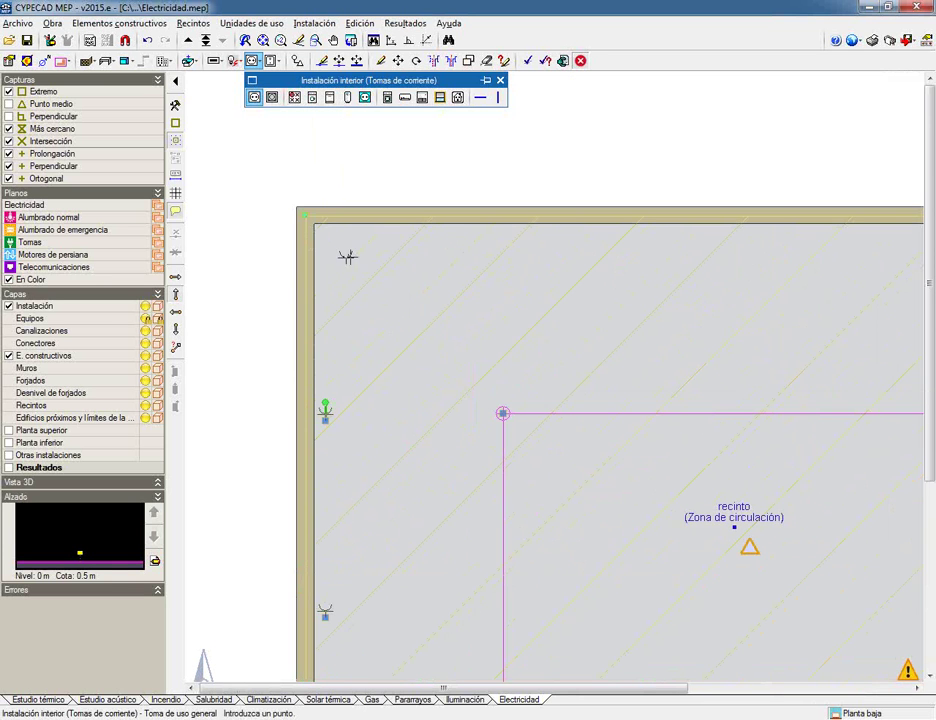
click(400, 238)
scroll(590, 285, down, 2)
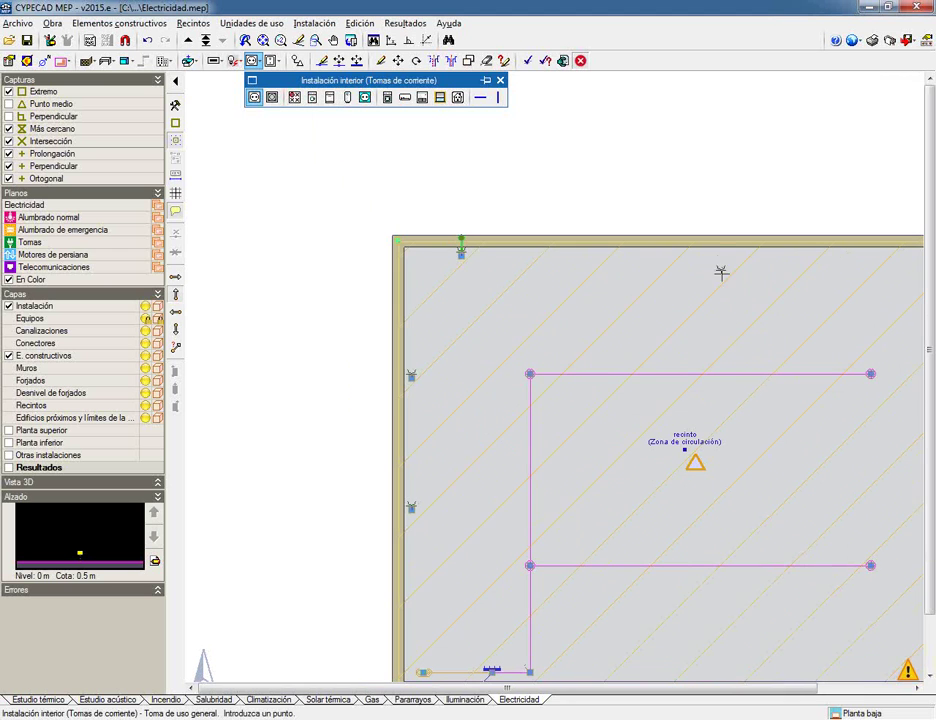
click(720, 254)
Step: Run surface-mounted De PVC, serie B horizontal conduit from the panel through the two left-wall sockets to the two upper-wall sockets
click(457, 97)
click(480, 97)
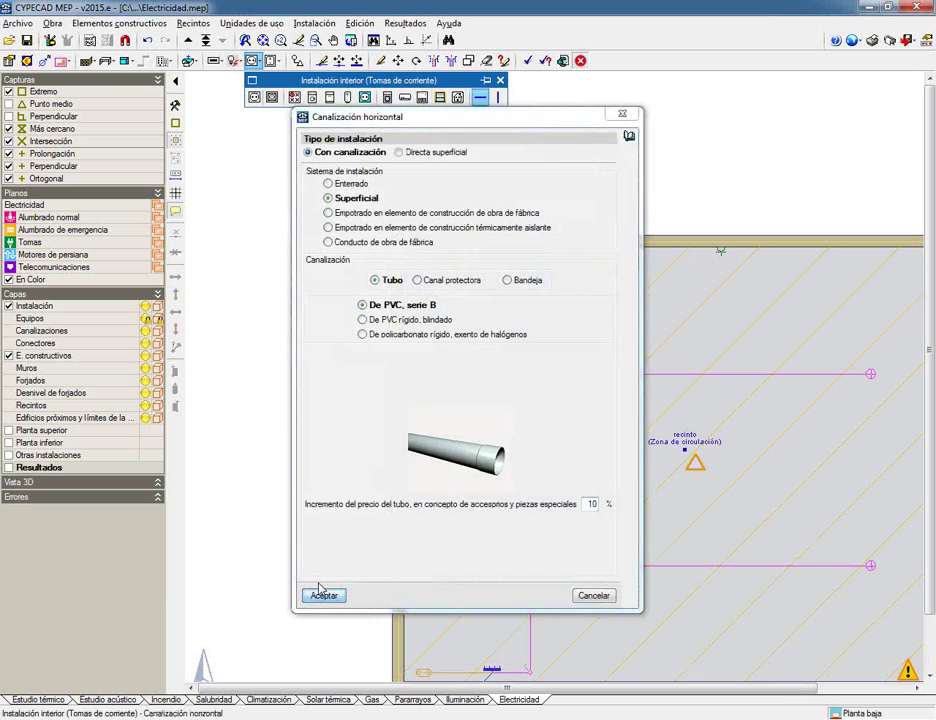
click(324, 595)
scroll(521, 545, up, 5)
click(521, 545)
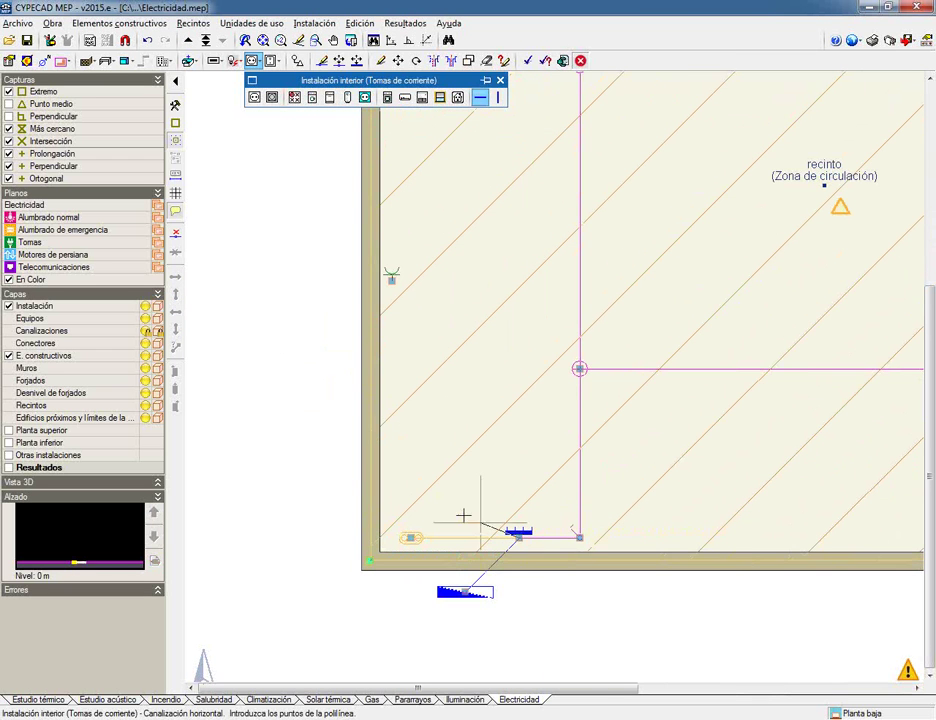
middle_drag(389, 267, 394, 490)
click(397, 494)
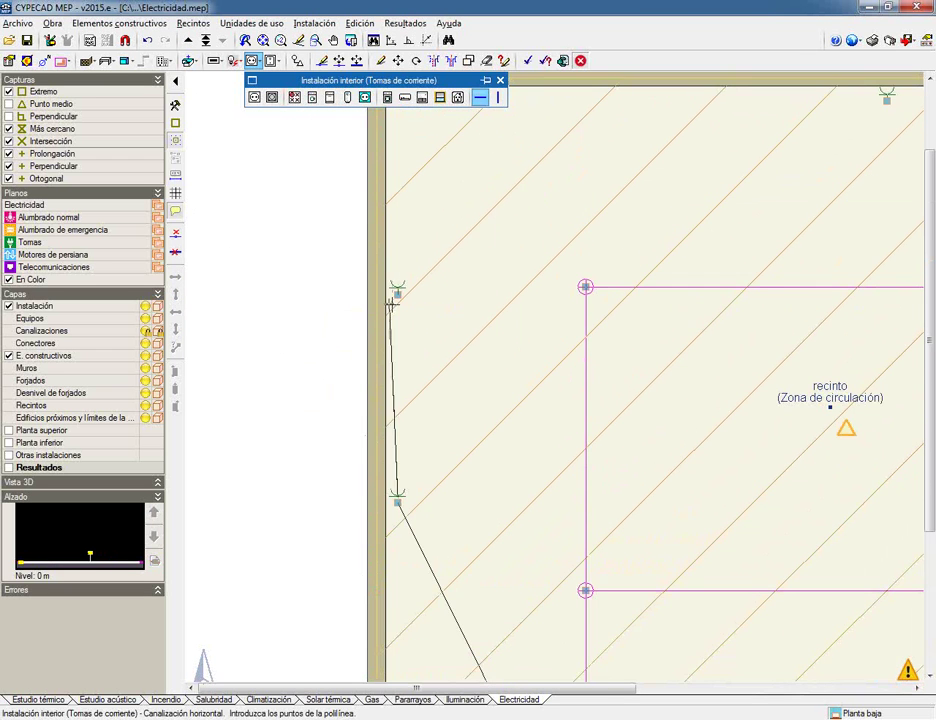
click(397, 289)
middle_drag(397, 289, 397, 431)
click(474, 237)
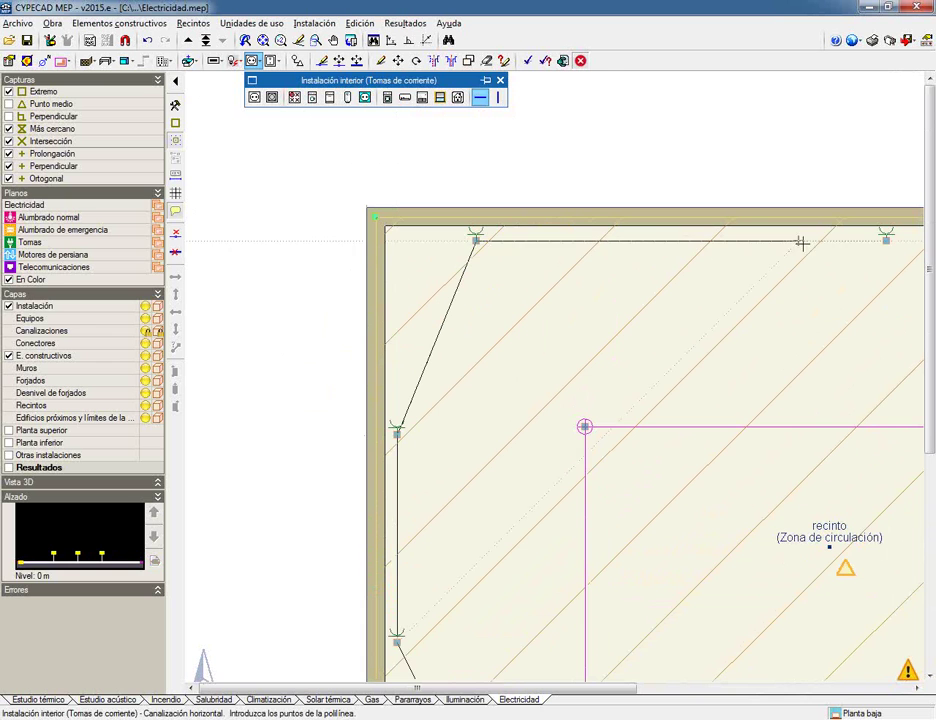
click(886, 238)
scroll(613, 326, down, 3)
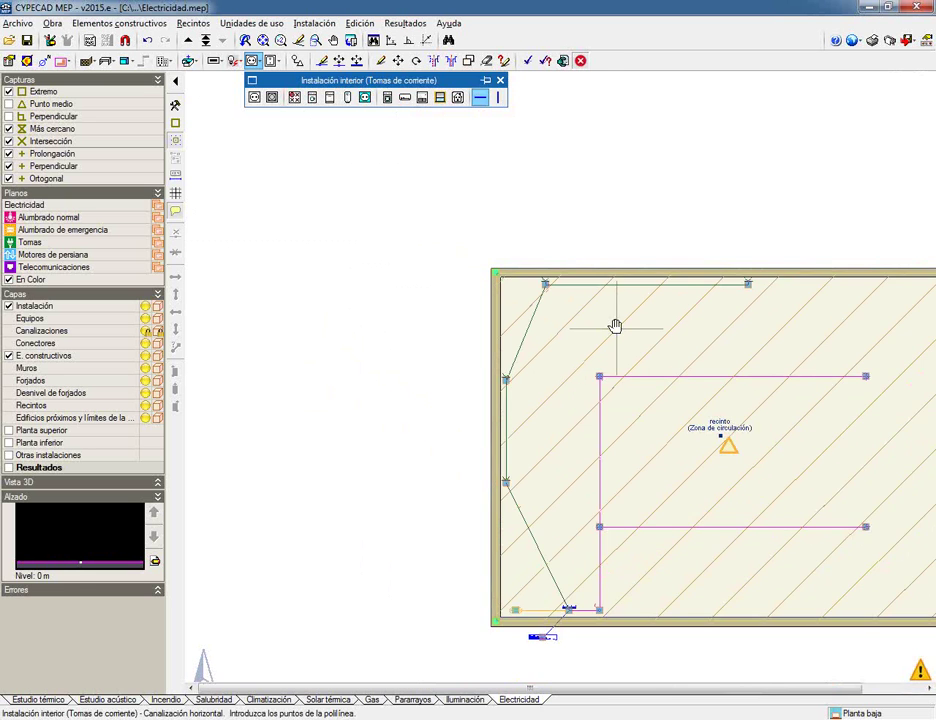
middle_drag(554, 552, 466, 547)
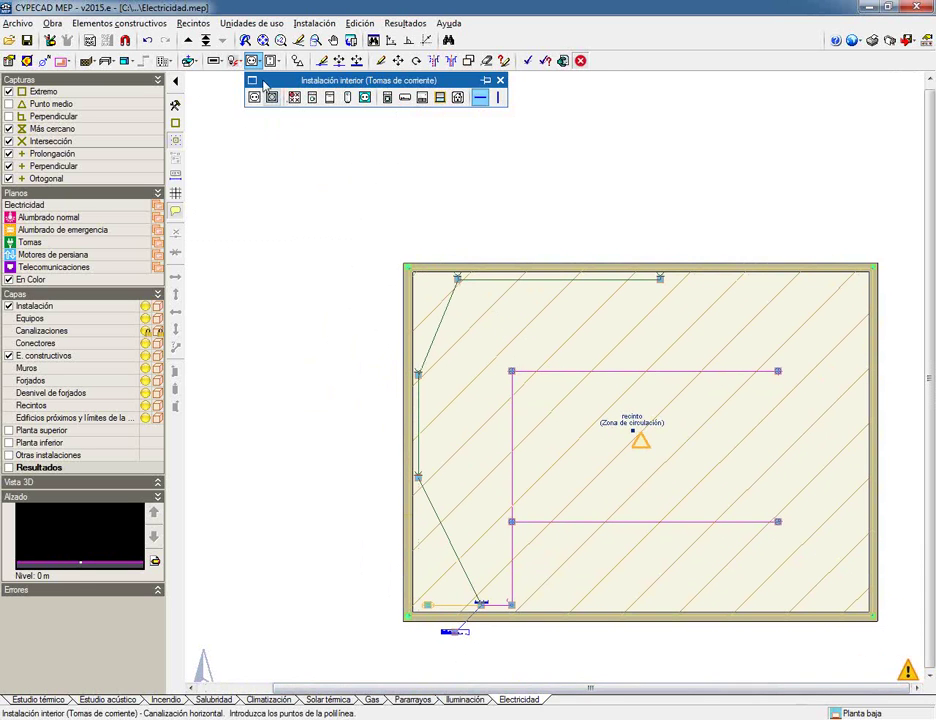
Step: Create a user-defined electrical load with reference motor, voltage type Trifásica and load type Motor
click(234, 62)
click(470, 101)
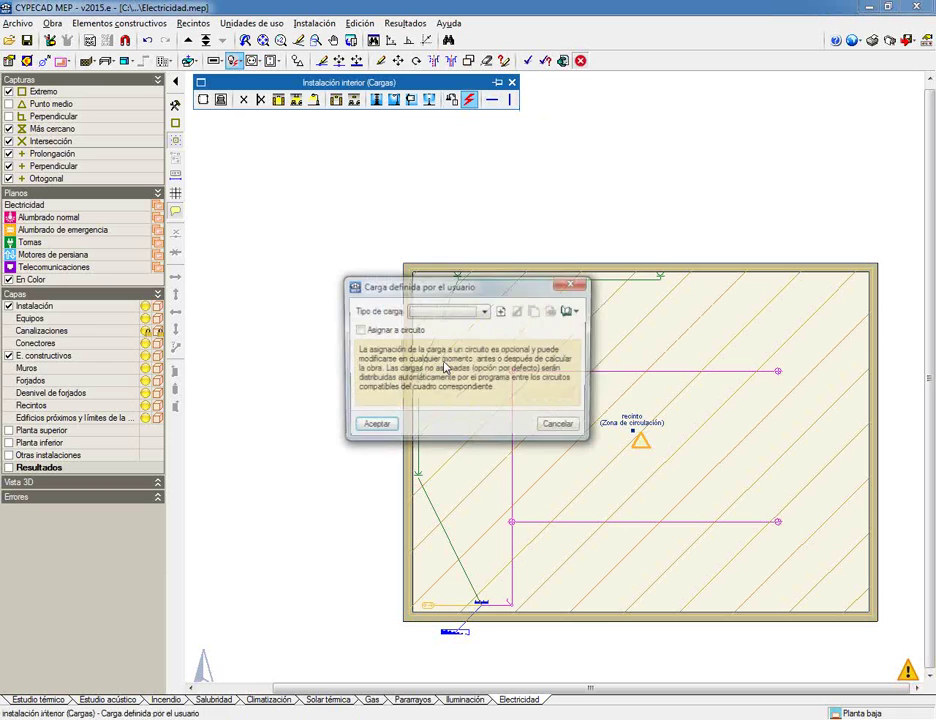
click(502, 312)
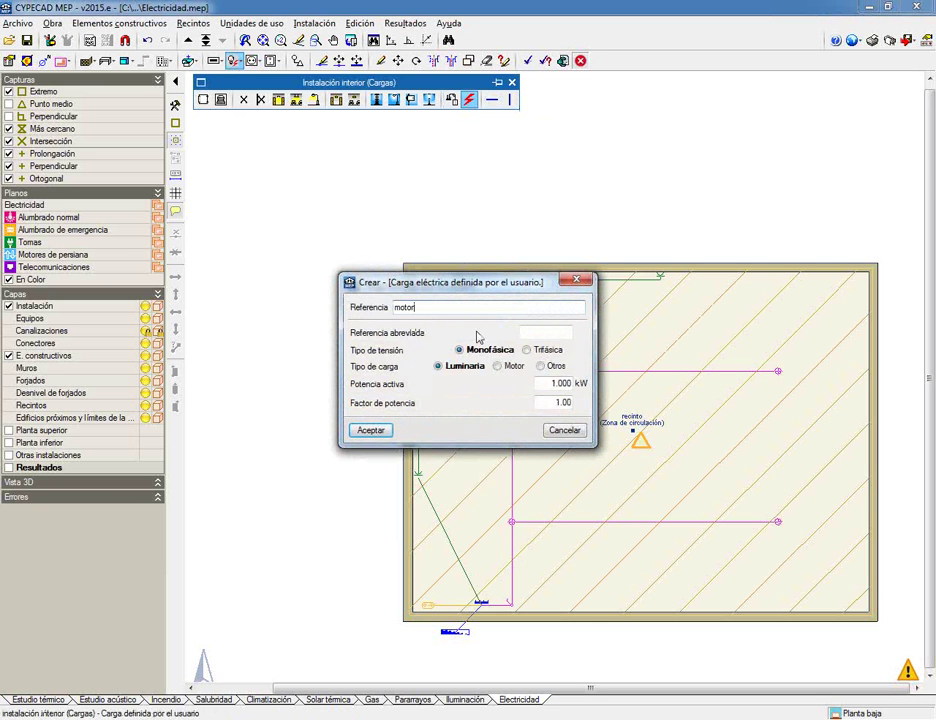
click(530, 333)
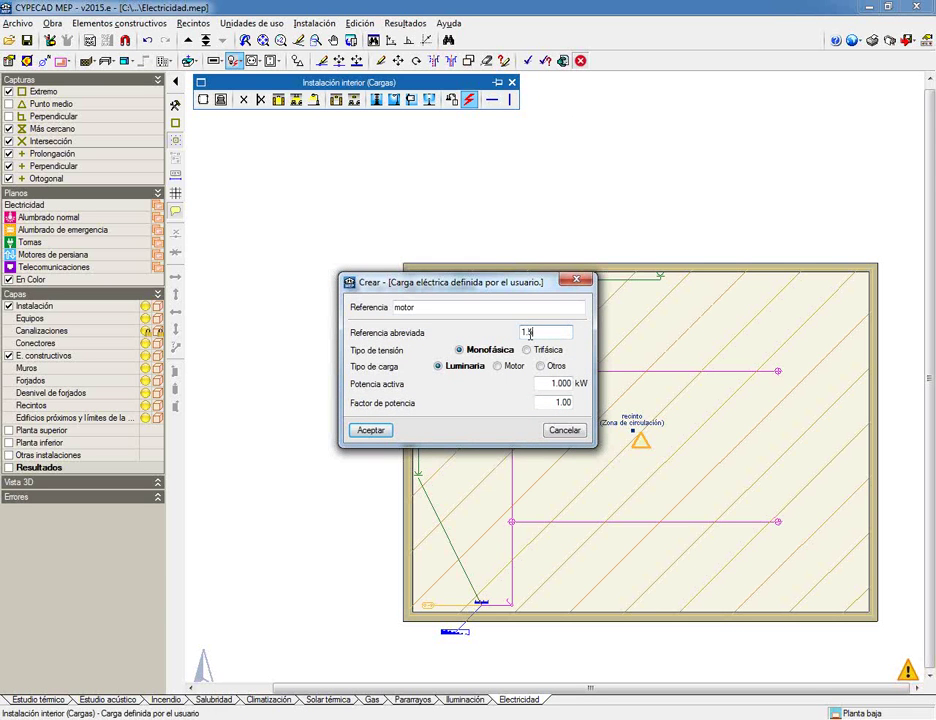
click(549, 353)
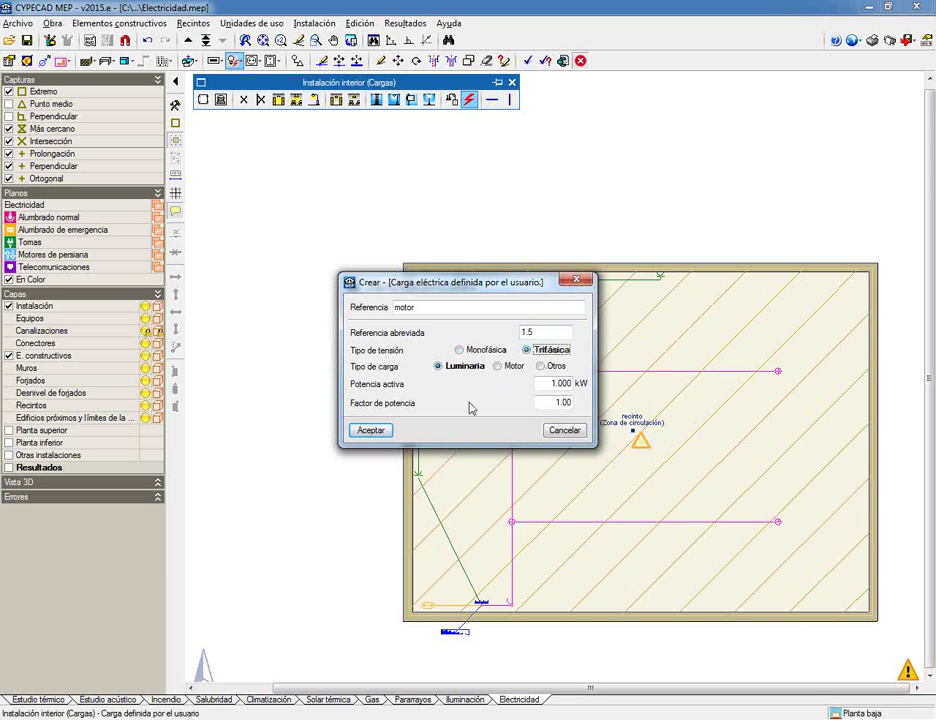
click(496, 367)
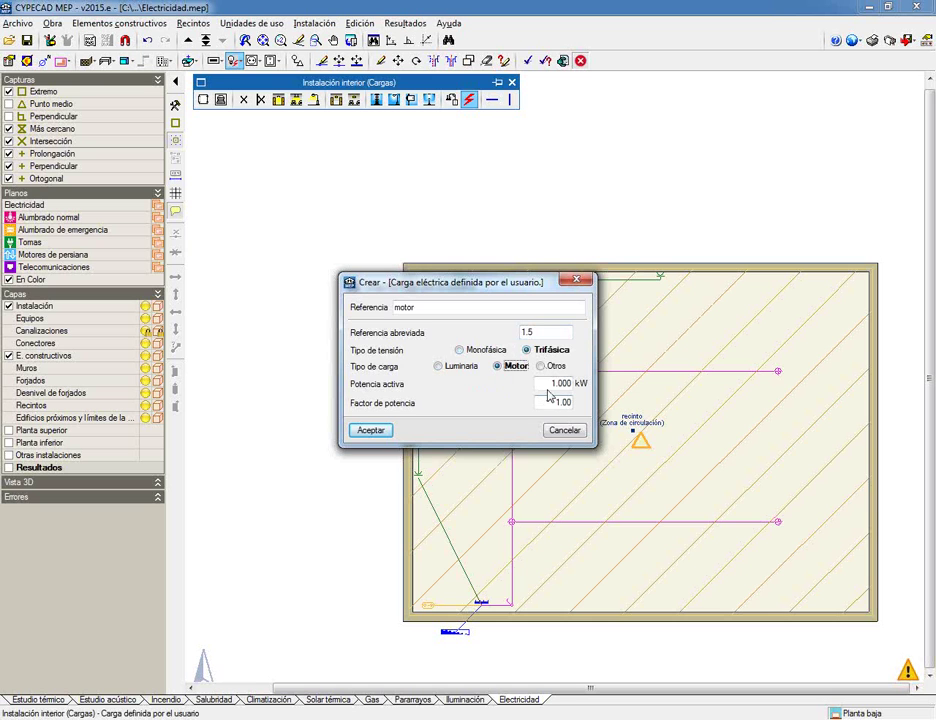
Step: Give the motor load the abbreviated reference MOT and an active power of 1.5 kW, and accept the definition
double_click(533, 332)
text(MOT)
key(Tab)
text(1.5)
double_click(566, 403)
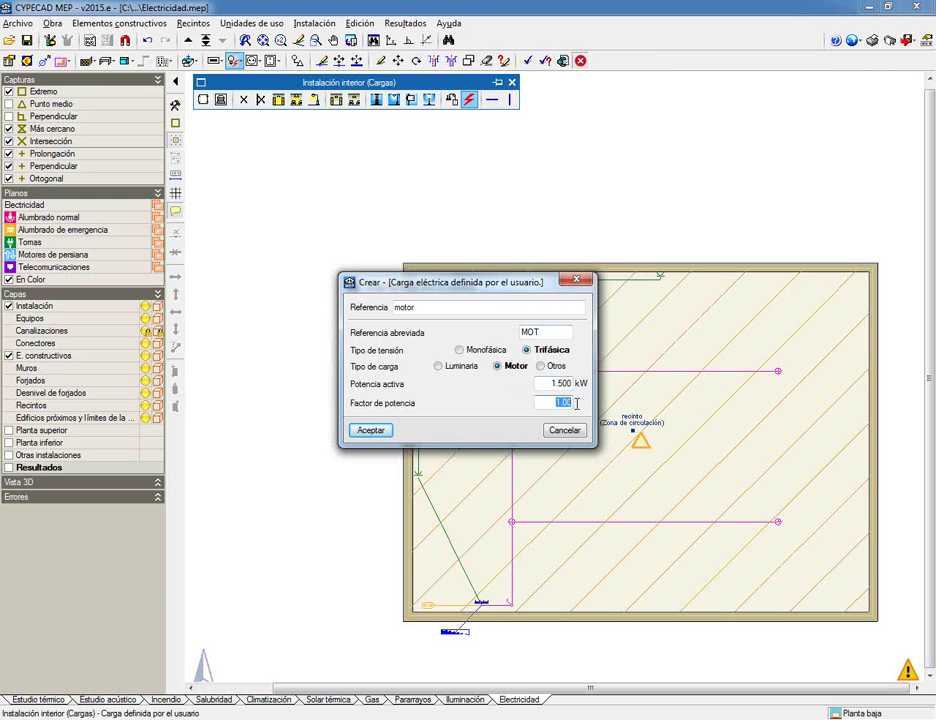
click(372, 431)
Step: Place the motor load in the room's lower-right corner without circuit assignment
click(372, 452)
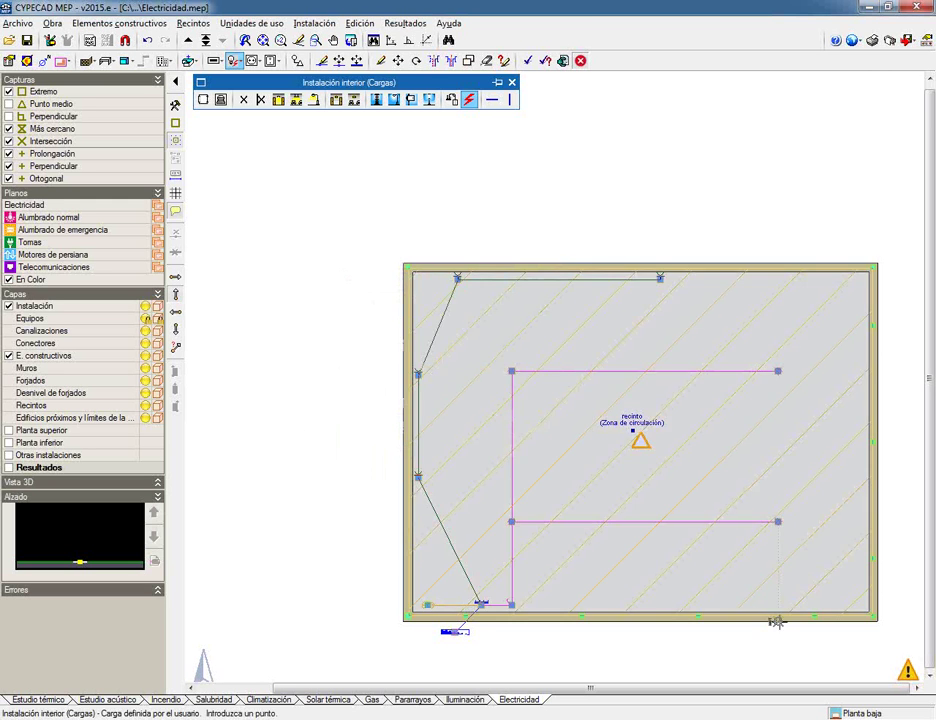
scroll(780, 600, up, 5)
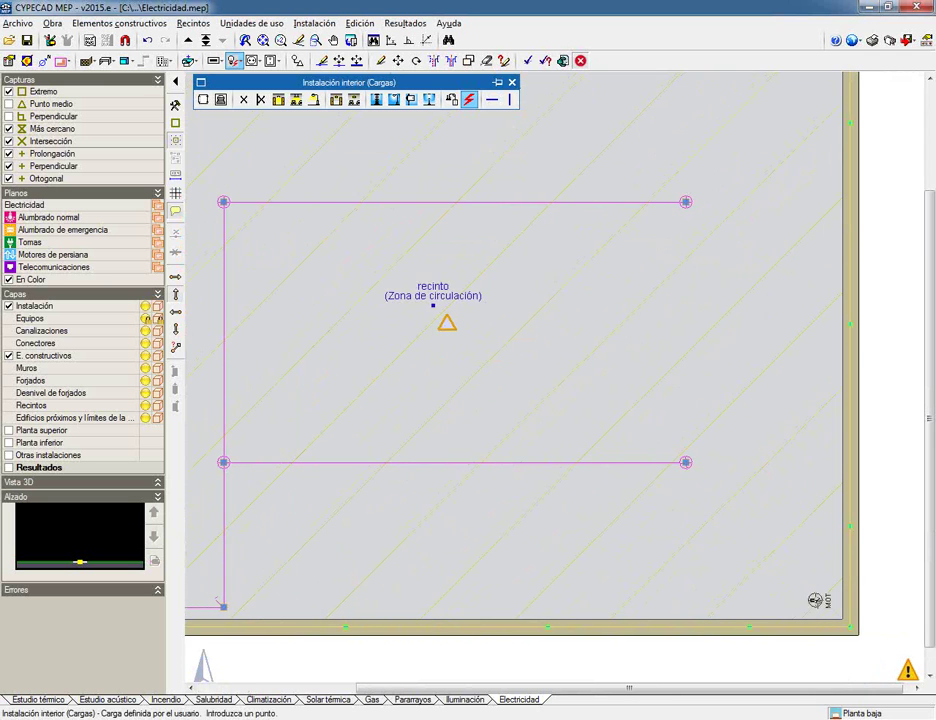
scroll(539, 563, down, 2)
middle_drag(535, 560, 612, 553)
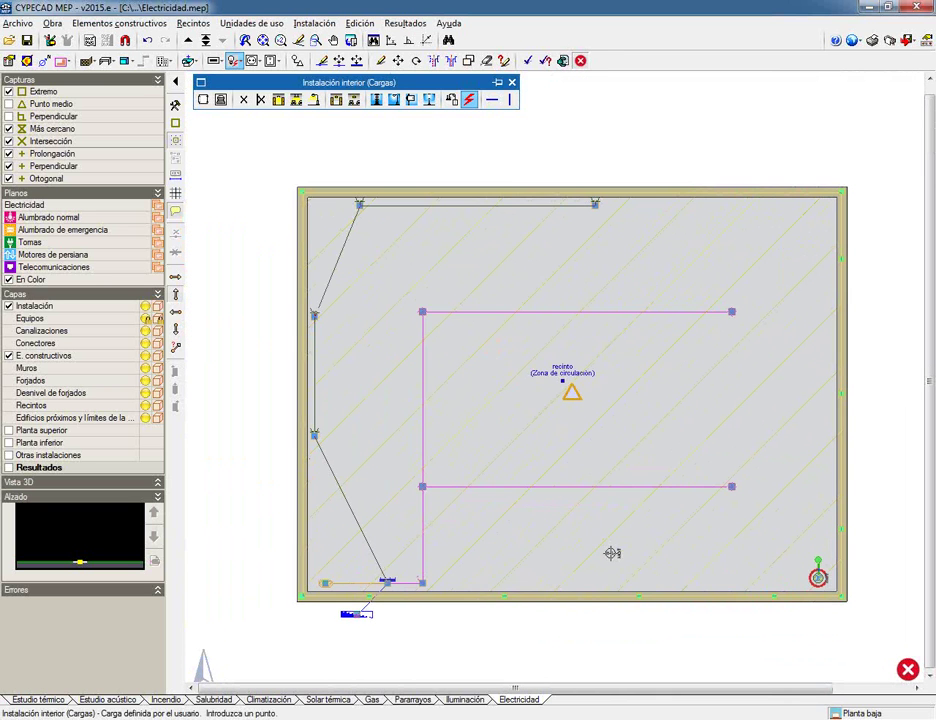
Step: Start a Subcuadro and define its supply line type as 0,6/1 kV single-core copper RV-K cable
click(203, 99)
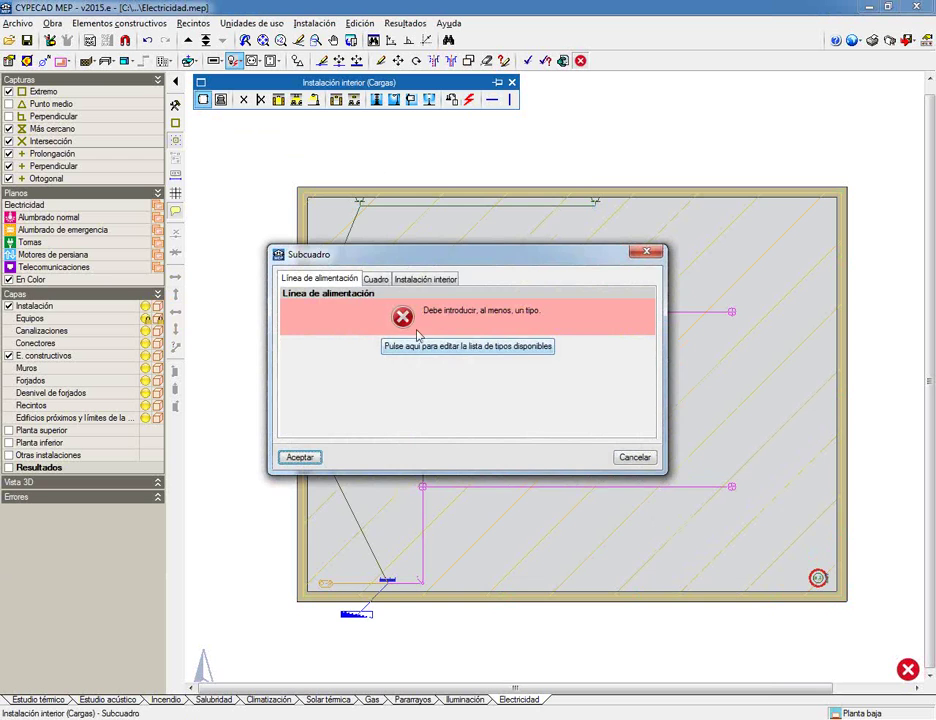
click(419, 345)
click(363, 224)
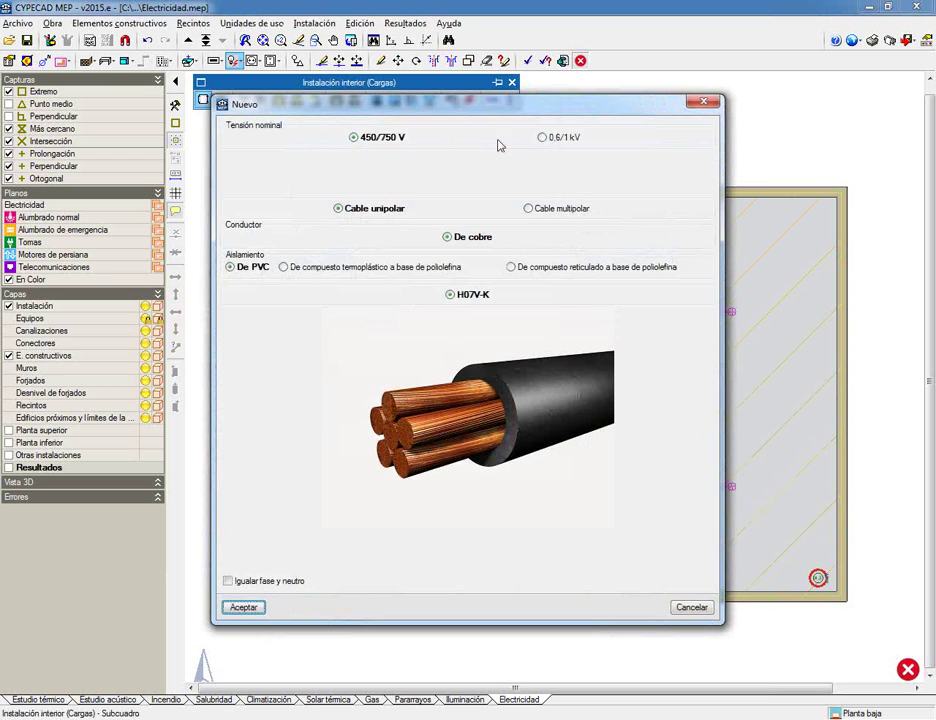
click(542, 138)
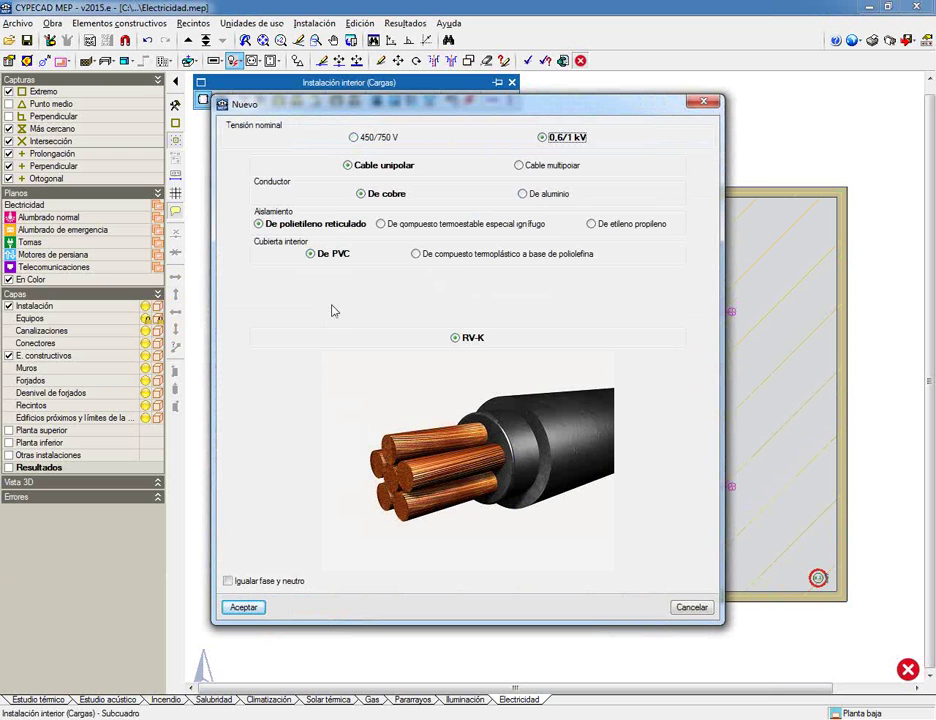
click(243, 607)
click(370, 509)
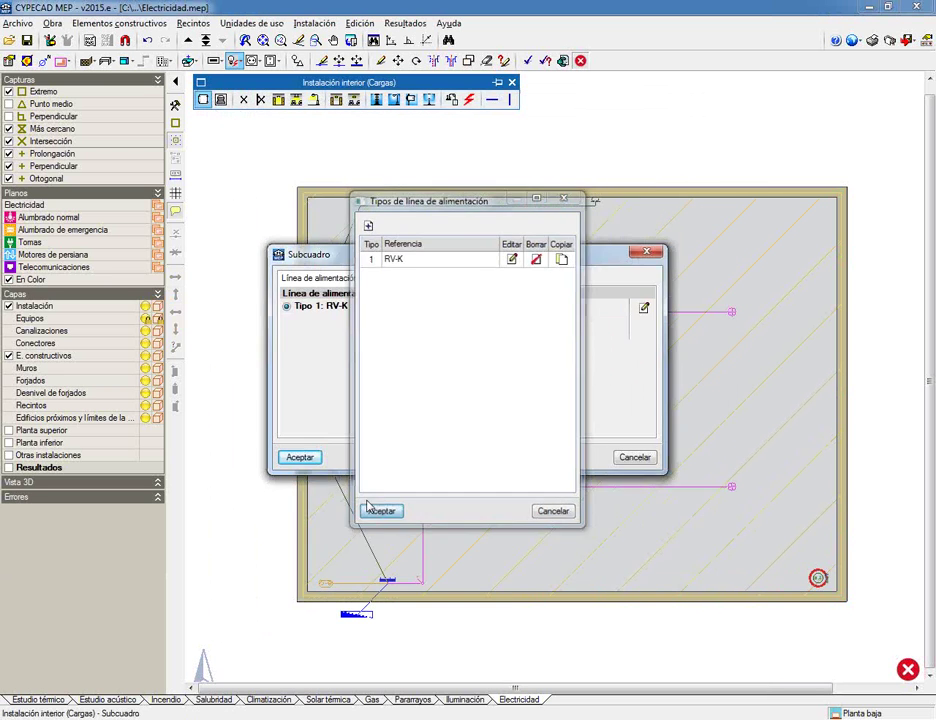
Step: Place the Subcuadro beside the motor in the room's lower-right corner
click(299, 514)
scroll(779, 568, up, 3)
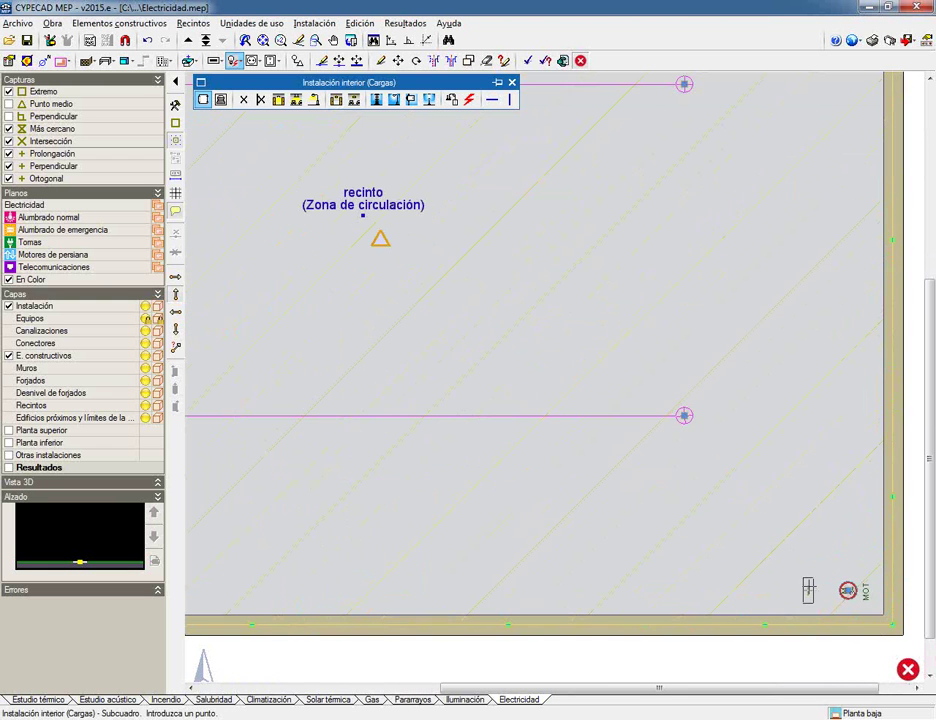
click(811, 590)
Step: Run surface-mounted De PVC, serie B horizontal conduit from the panel along the lower wall through the Subcuadro to the motor
middle_drag(573, 539, 806, 501)
scroll(806, 501, down, 4)
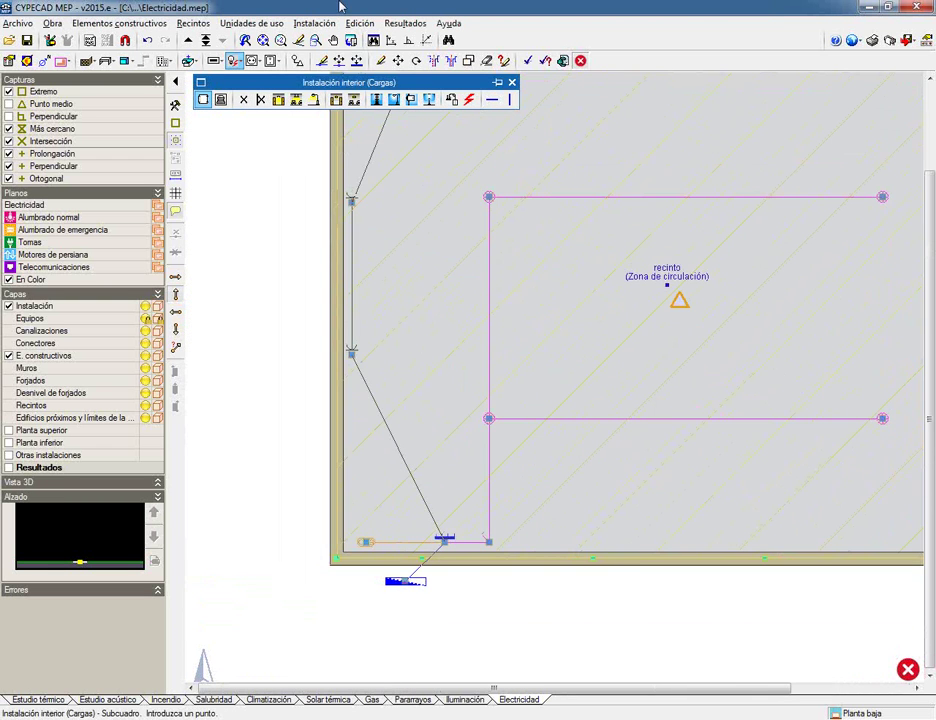
click(491, 99)
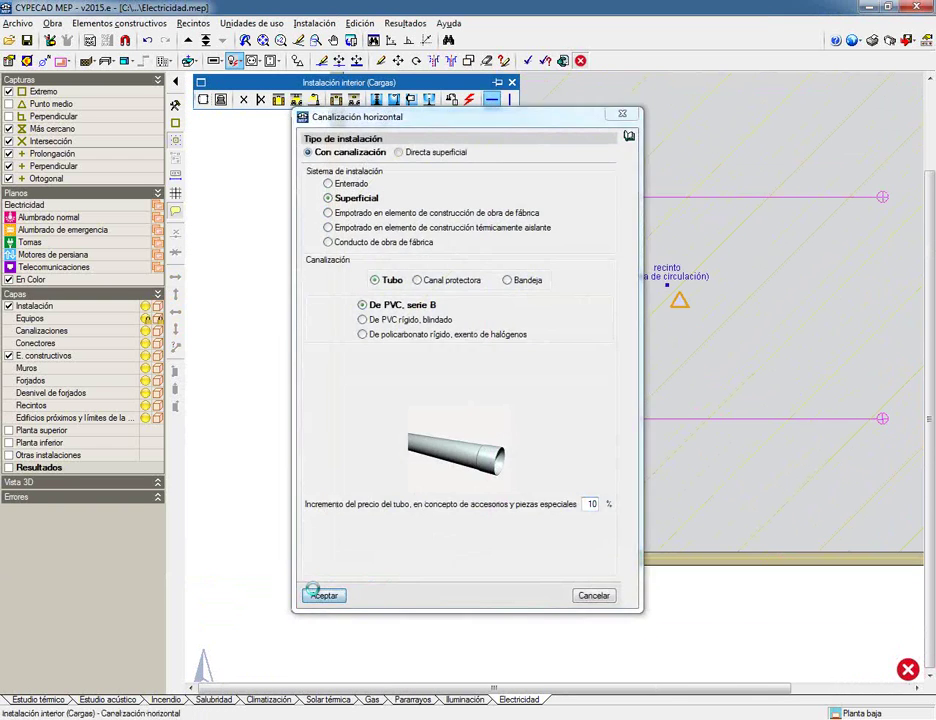
click(316, 594)
scroll(438, 536, up, 2)
click(443, 537)
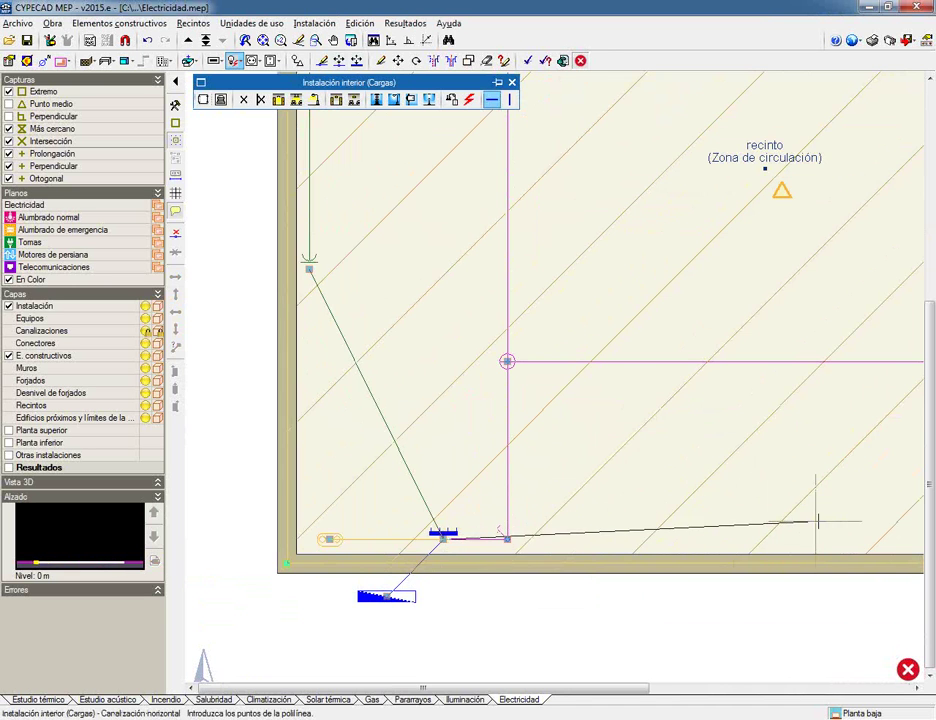
middle_drag(825, 521, 352, 517)
click(723, 525)
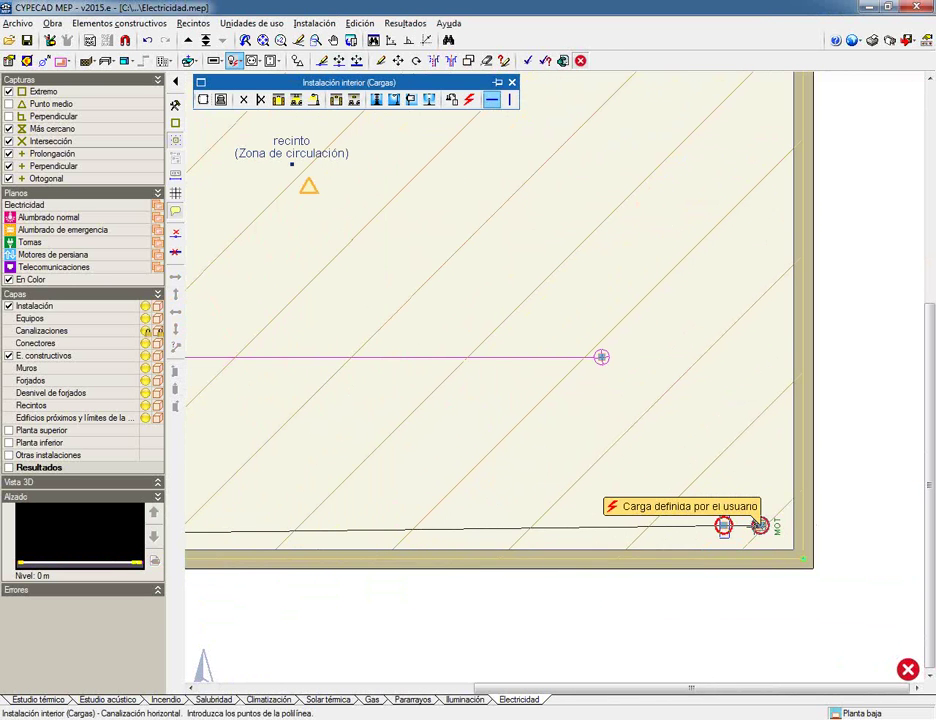
click(759, 525)
right_click(759, 525)
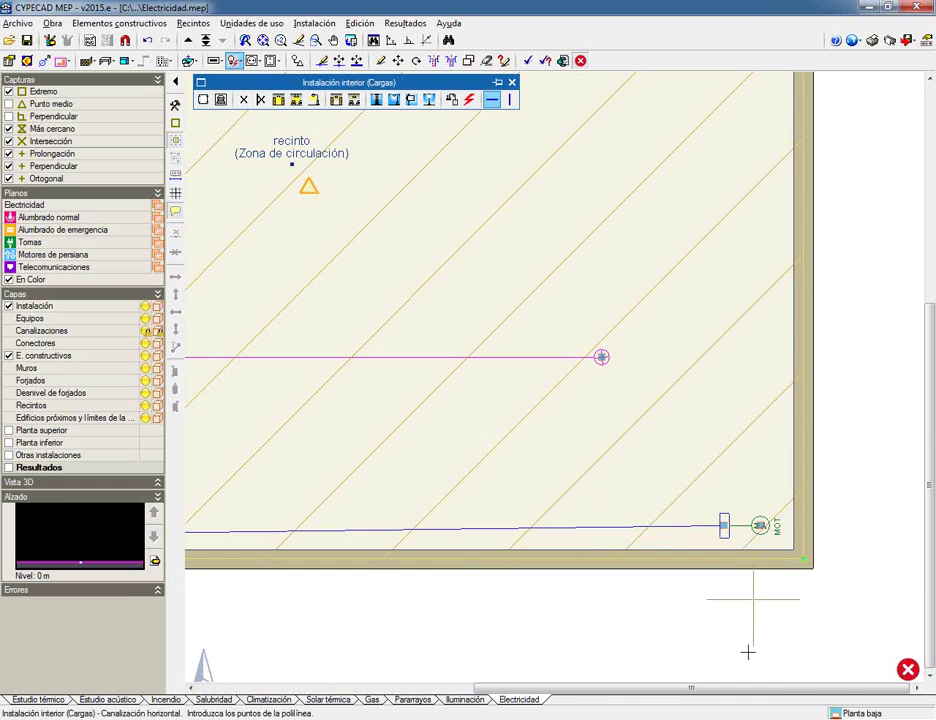
Step: Calculate the complete electrical installation
scroll(637, 633, down, 3)
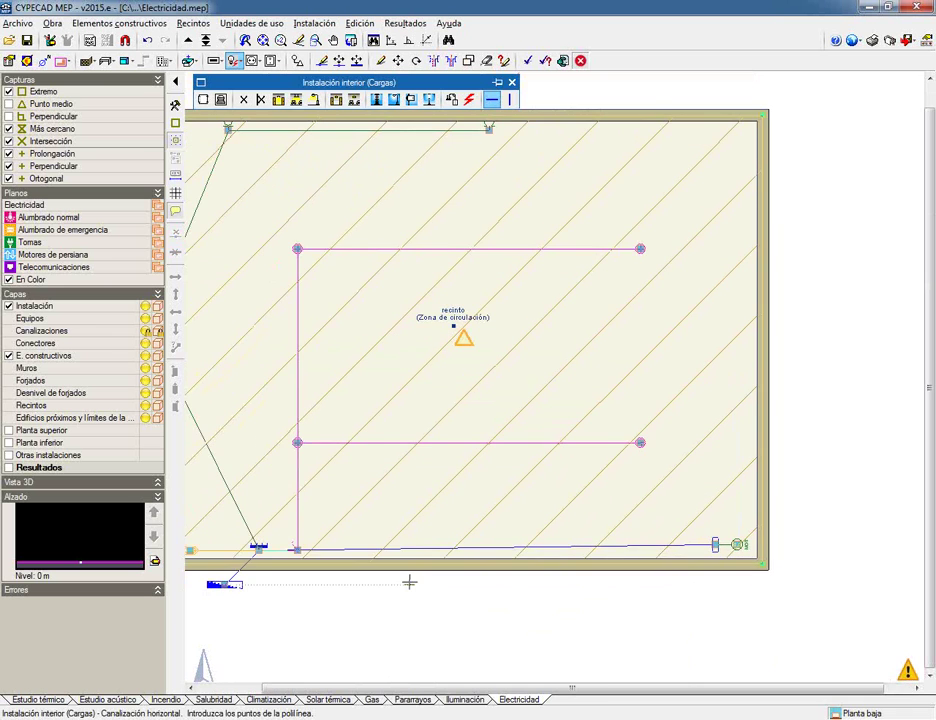
scroll(409, 582, up, 1)
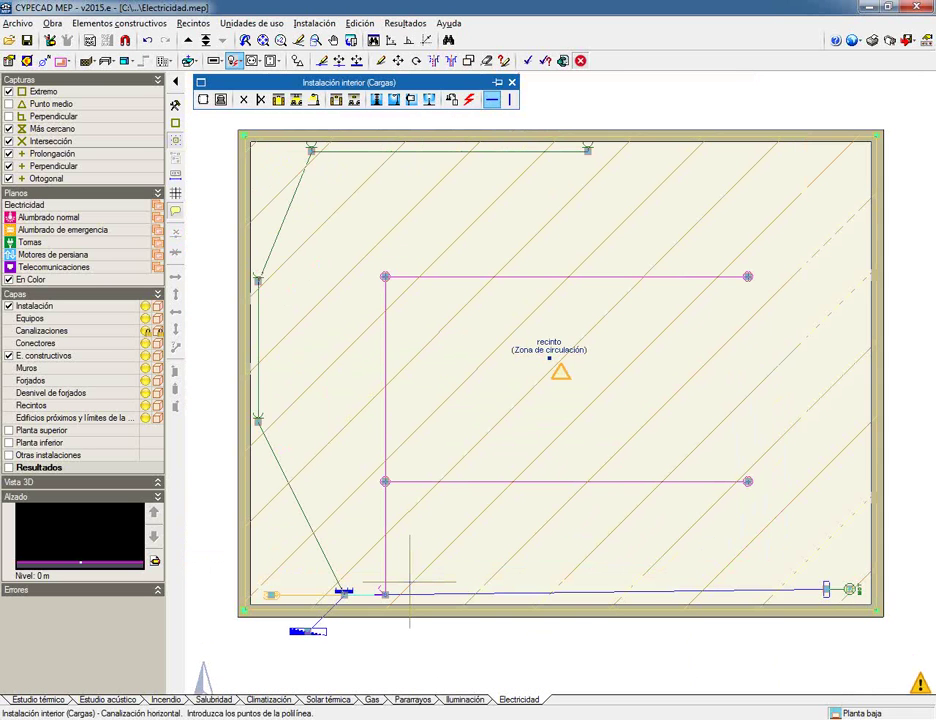
click(527, 61)
click(527, 61)
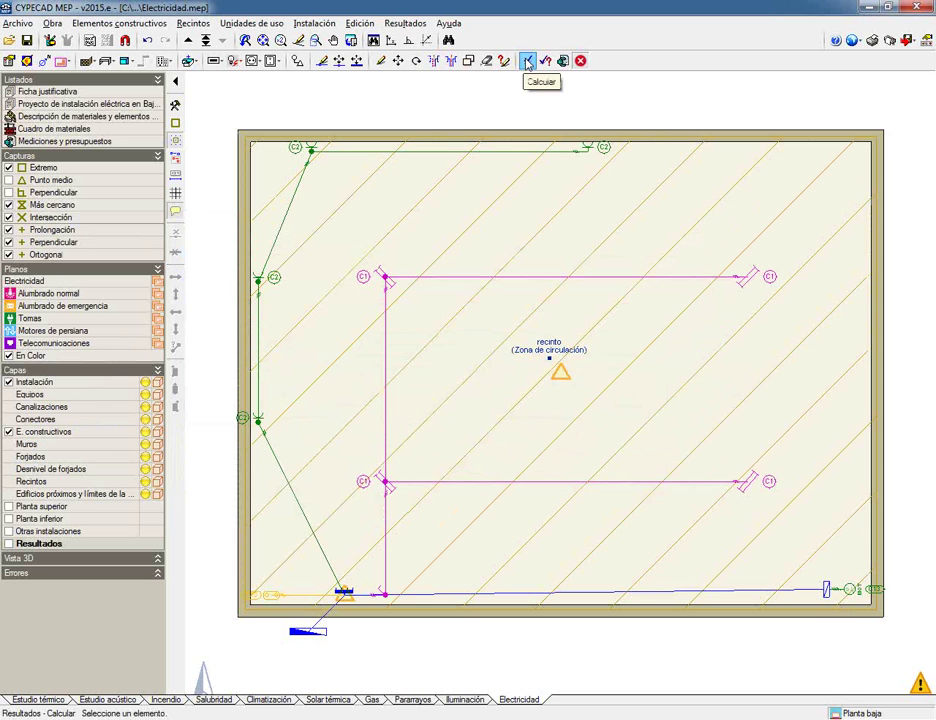
Step: Examine the calculated tube, cable and circuit data of the conduits to the sockets, emergency luminaire, Subcuadro, motor and lighting
scroll(400, 630, up, 3)
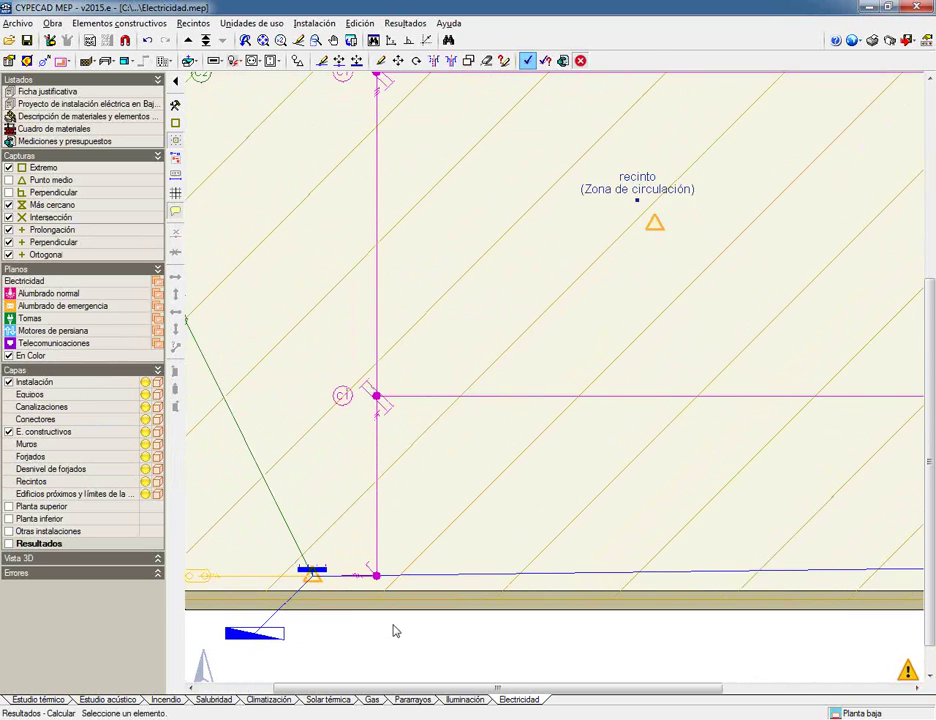
mouse_move(290, 538)
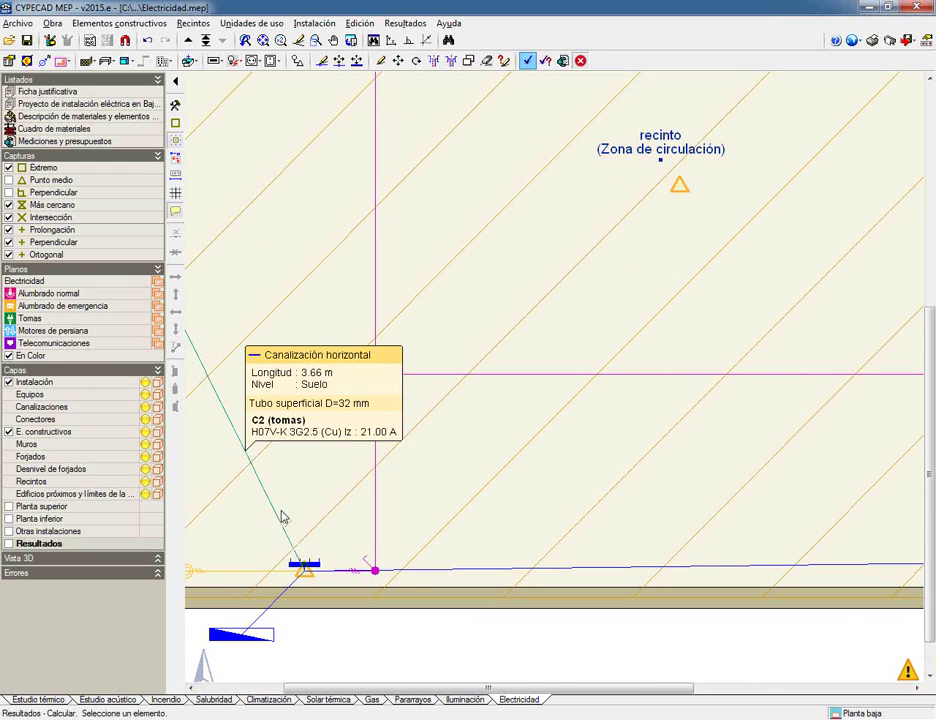
scroll(285, 545, down, 2)
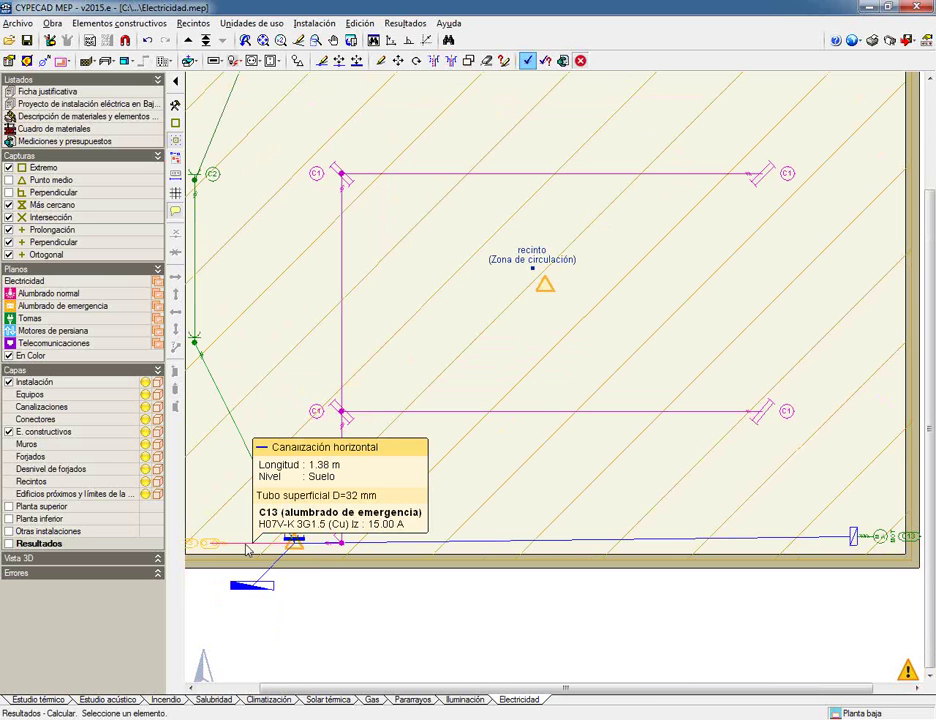
scroll(428, 448, up, 2)
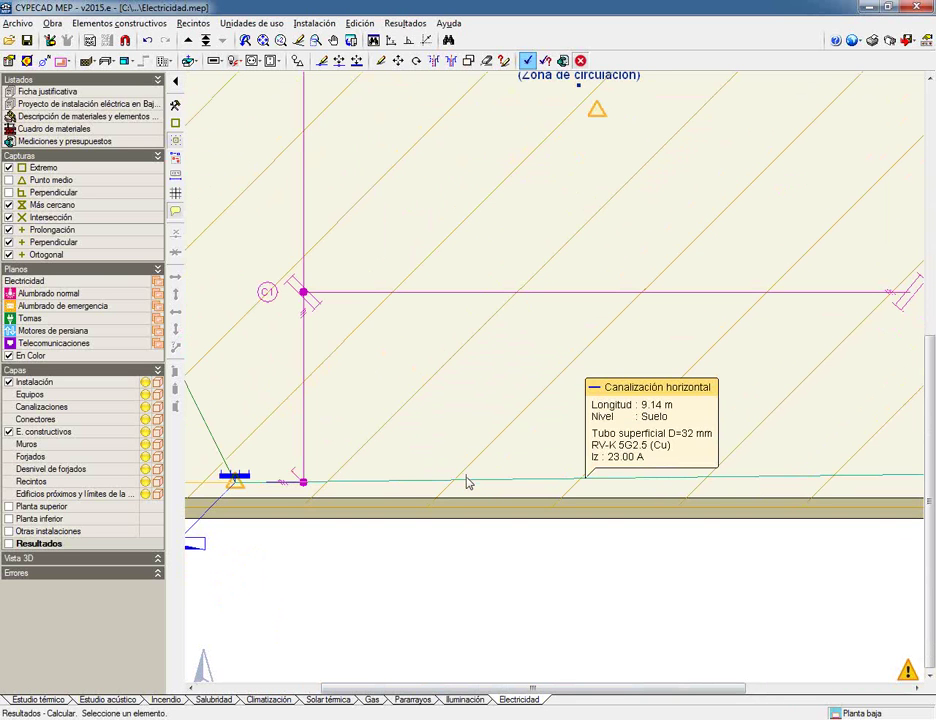
middle_drag(775, 477, 472, 475)
scroll(809, 473, up, 3)
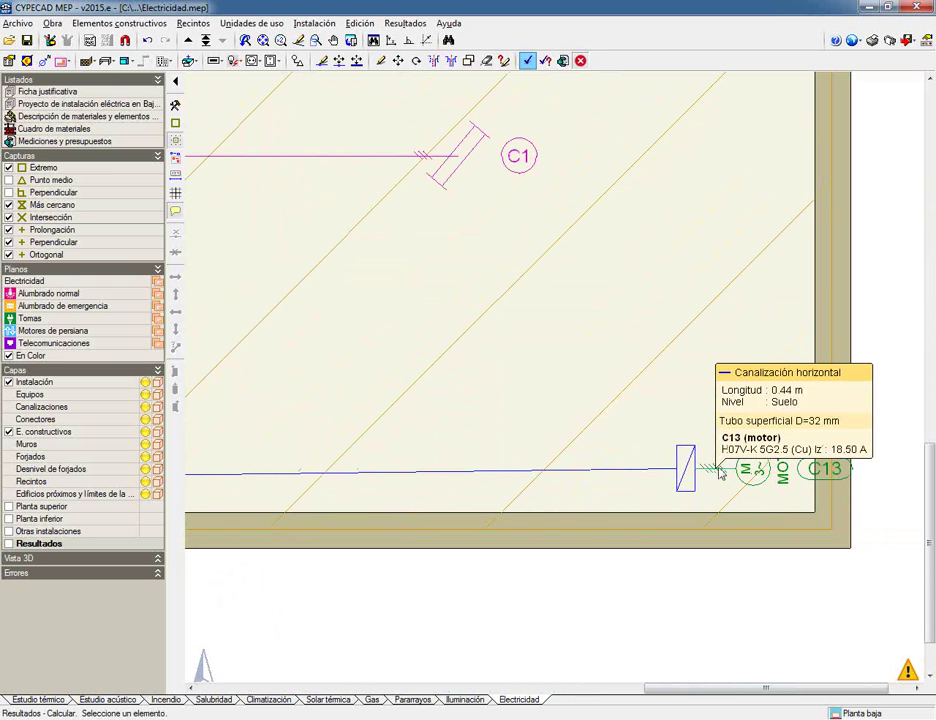
scroll(720, 474, down, 4)
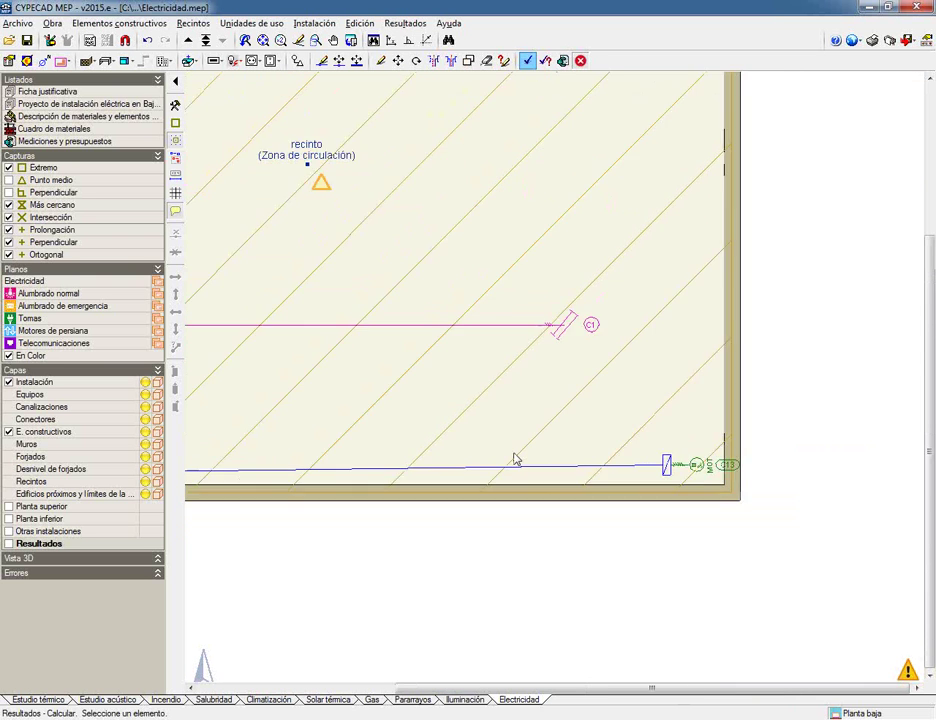
scroll(424, 380, up, 2)
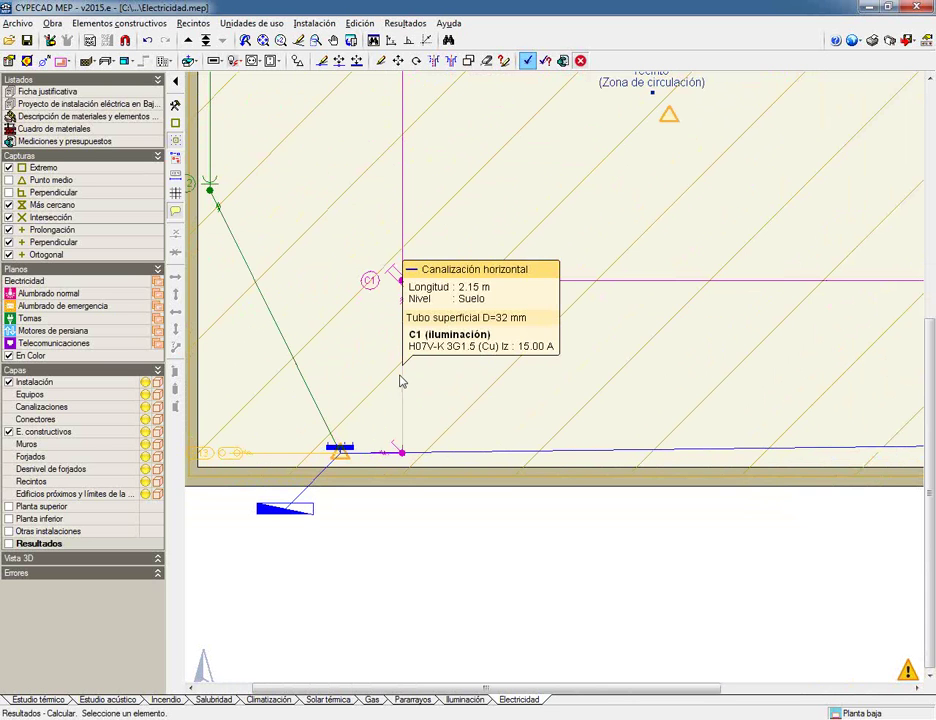
Step: Open the single-line diagram of the general panel and examine the Derivación individual and the main protections
click(339, 452)
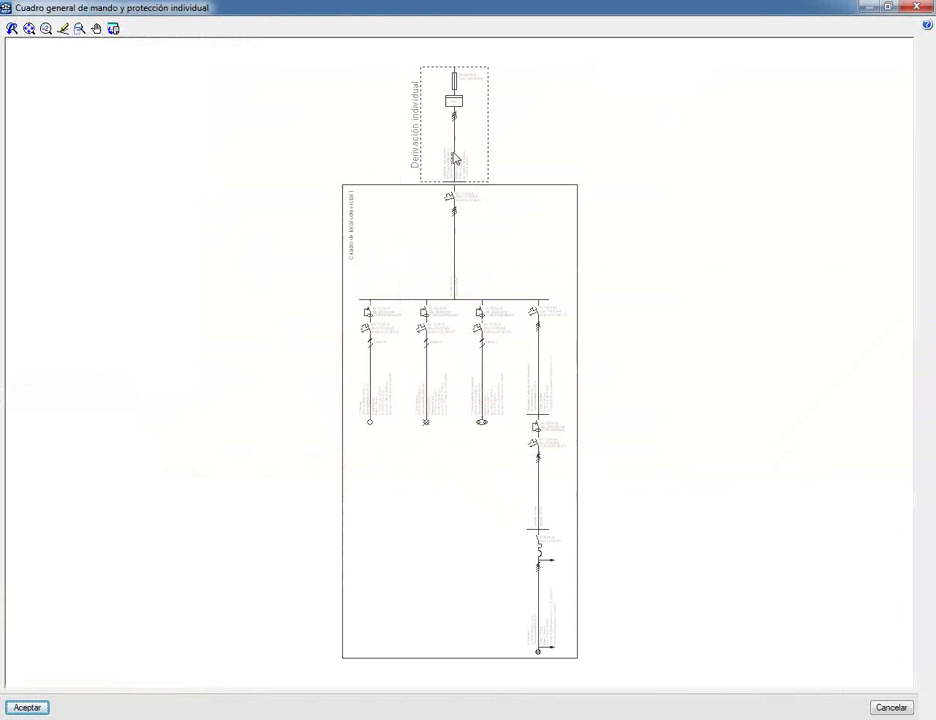
scroll(449, 98, up, 1)
scroll(450, 100, up, 4)
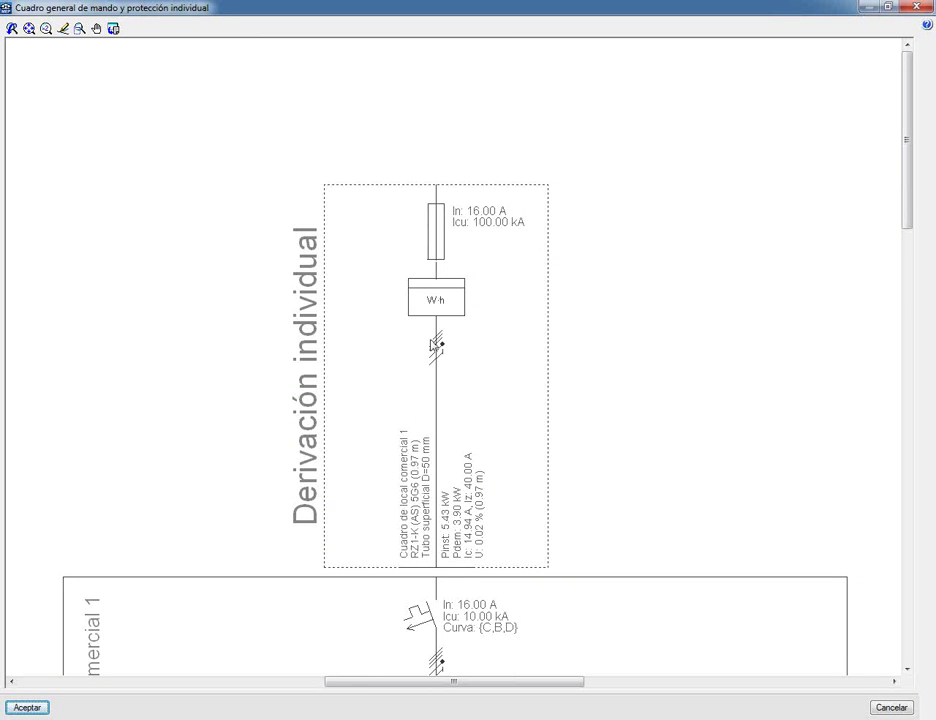
middle_drag(450, 505, 468, 232)
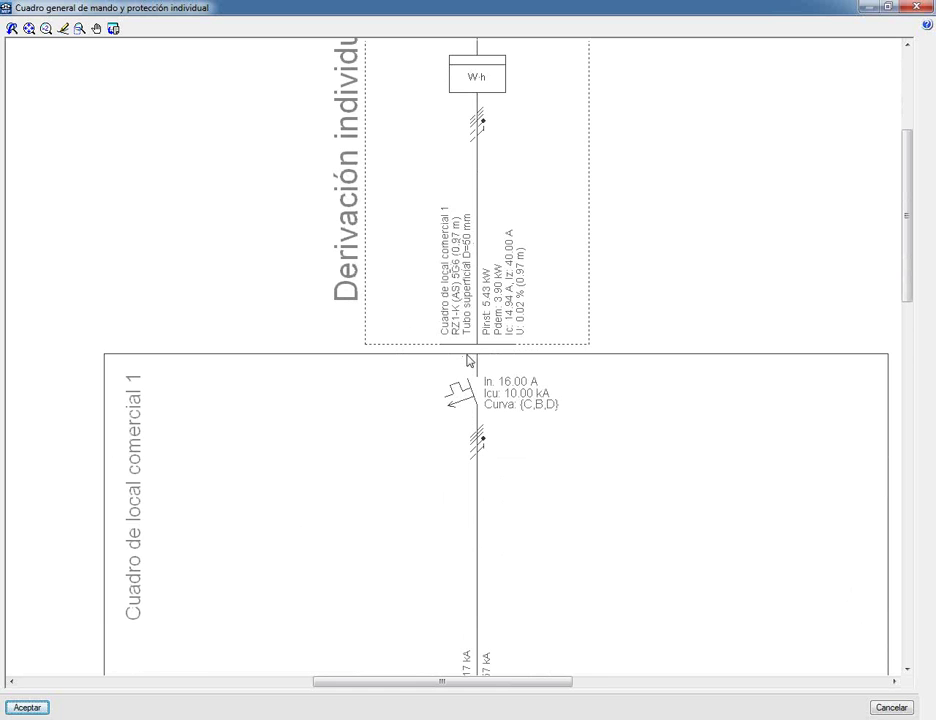
scroll(513, 526, down, 1)
middle_drag(513, 526, 510, 319)
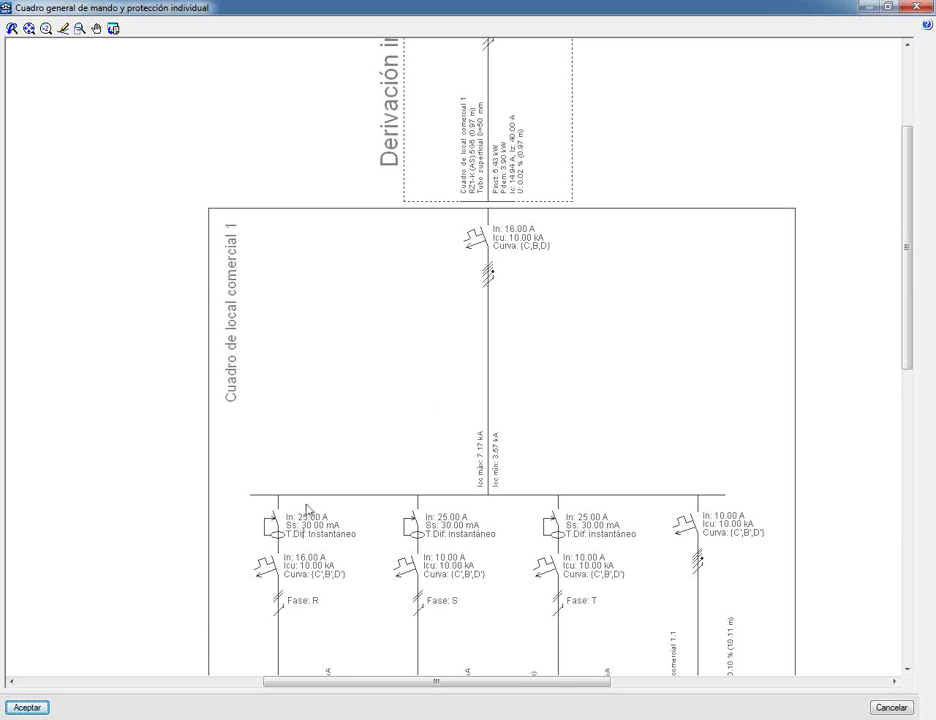
scroll(275, 550, down, 2)
scroll(288, 462, up, 3)
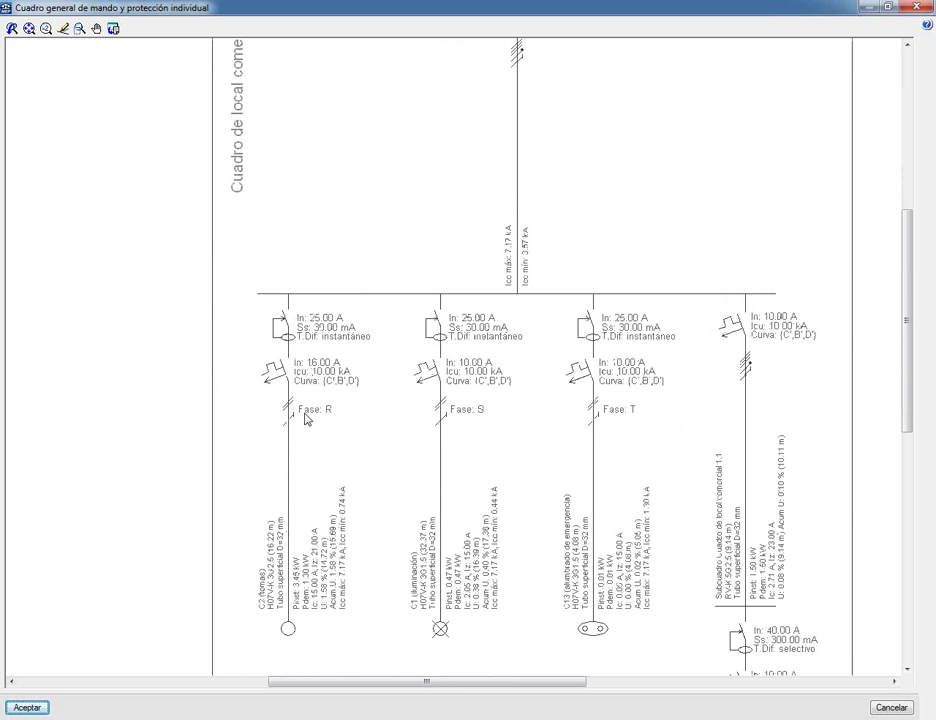
Step: Examine the diagram's socket, lighting and emergency circuits and the Subcuadro branch down to the motor, and close the diagram
middle_drag(600, 415, 485, 274)
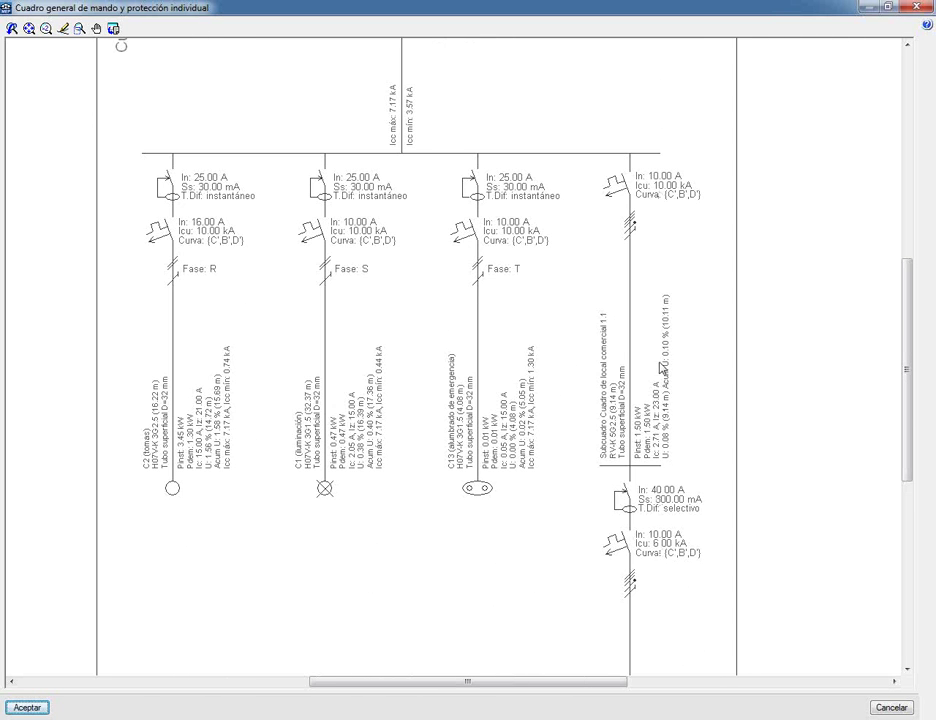
middle_drag(643, 466, 637, 229)
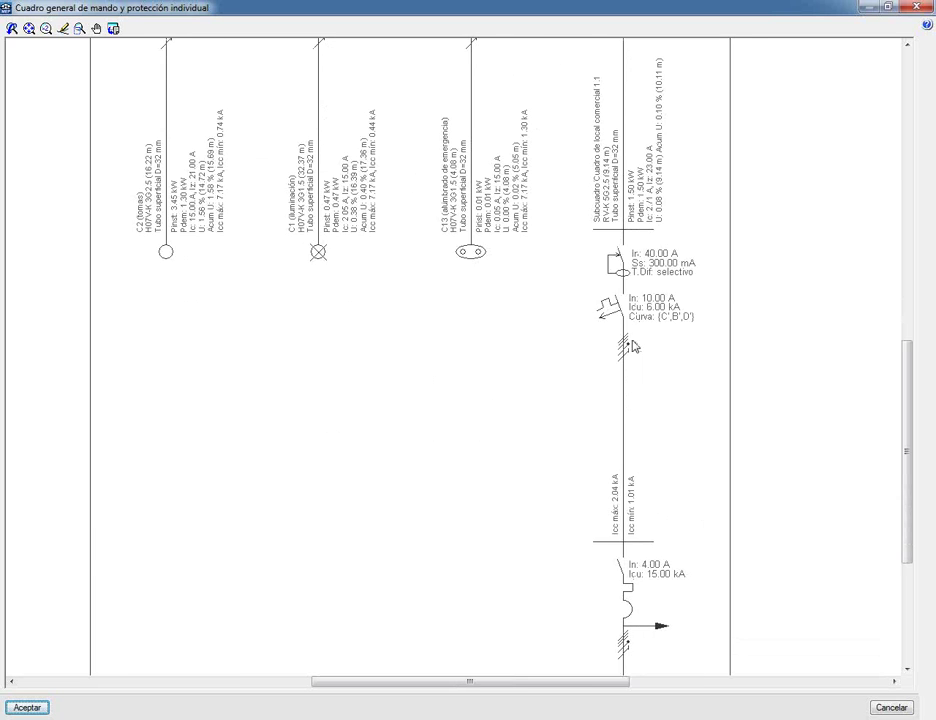
middle_drag(632, 385, 625, 105)
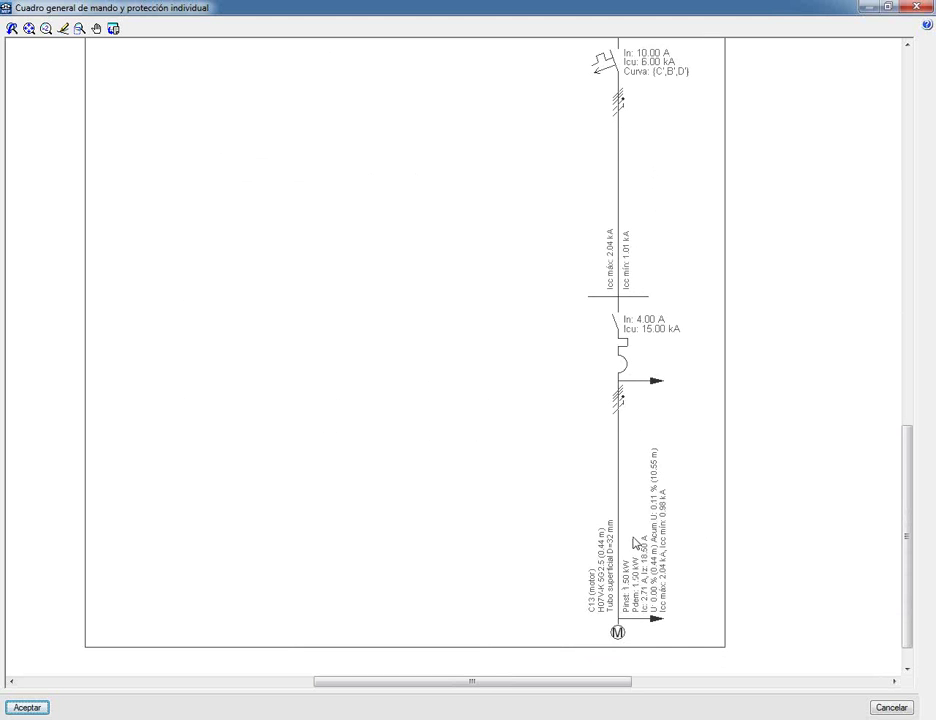
scroll(622, 610, up, 2)
middle_drag(622, 610, 563, 491)
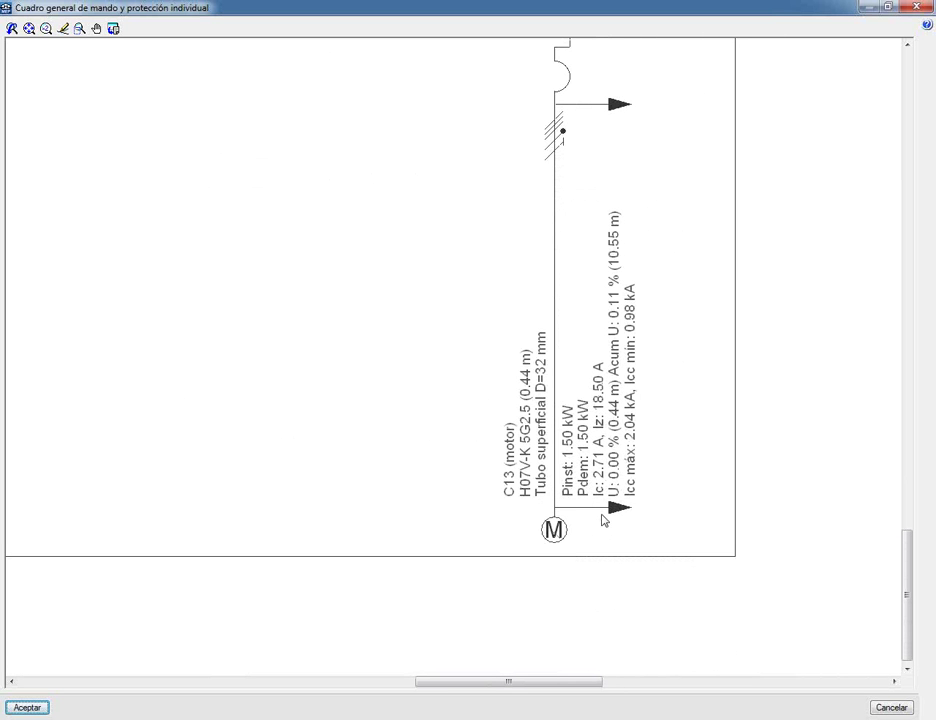
scroll(603, 519, down, 2)
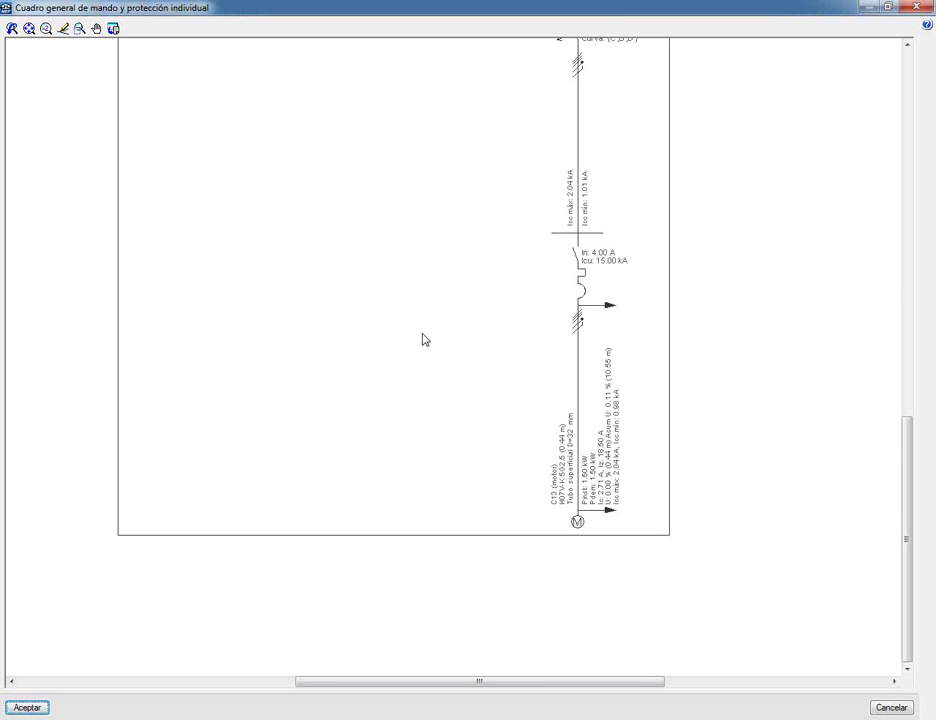
scroll(424, 341, down, 4)
middle_drag(424, 341, 421, 463)
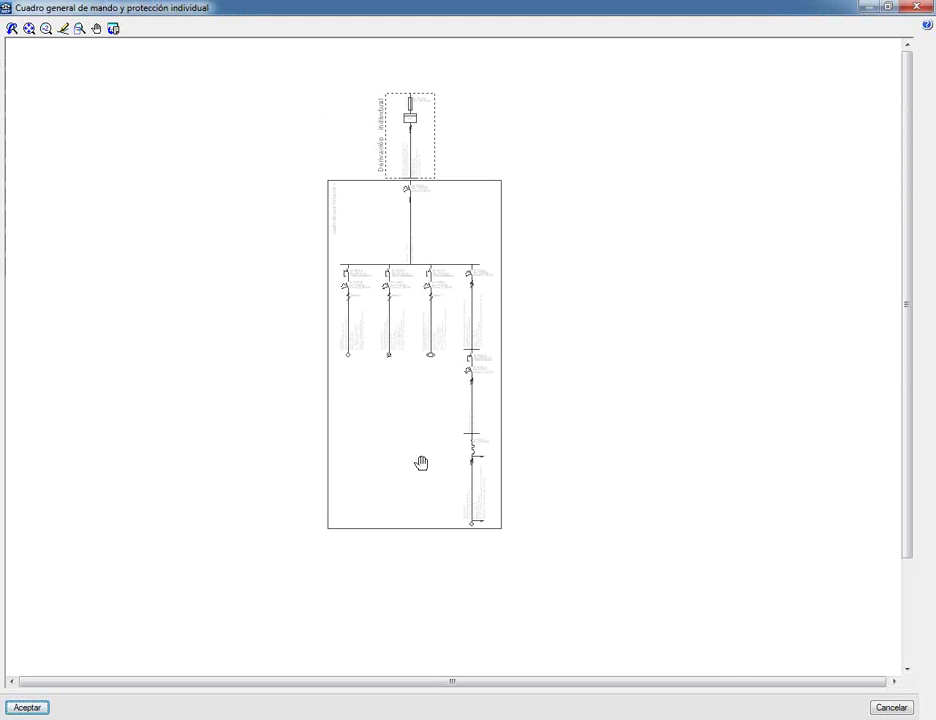
click(916, 7)
Step: Add an Electricidad plan of Planta baja and Esquema unifilar with Alumbrado normal, Alumbrado de emergencia, Tomas and Motores de persiana at 1/100
click(20, 22)
mouse_move(58, 144)
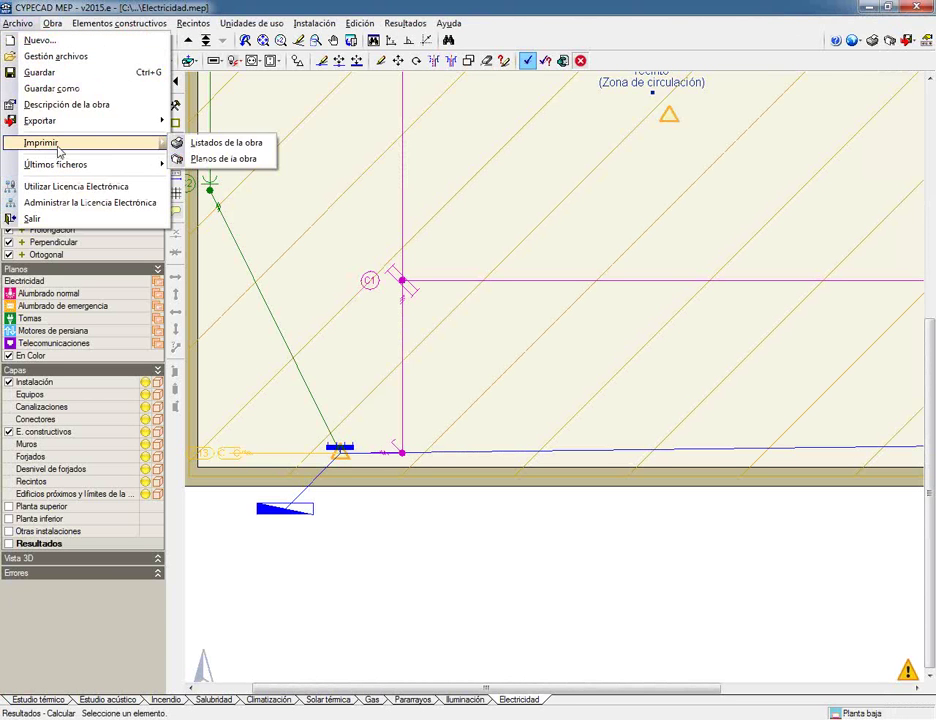
click(240, 159)
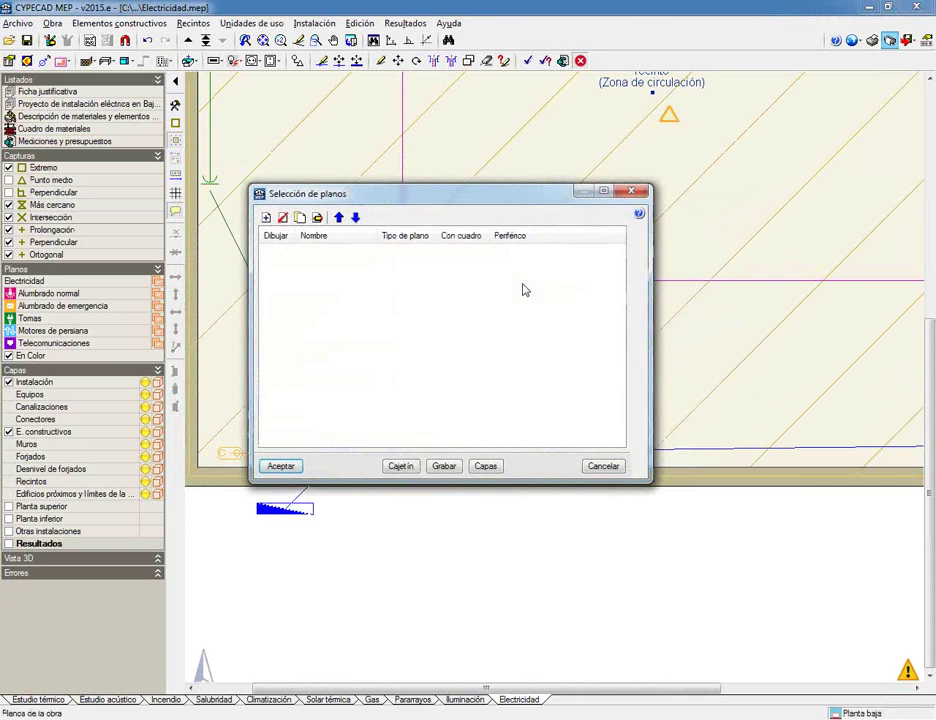
click(267, 218)
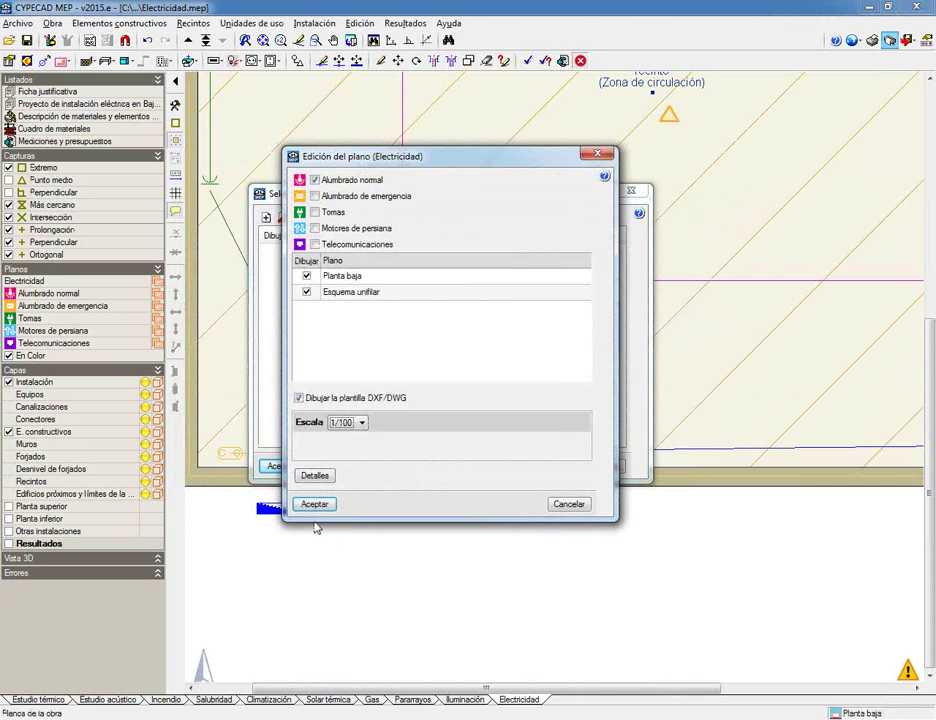
click(315, 196)
click(315, 212)
click(315, 228)
click(315, 244)
click(318, 506)
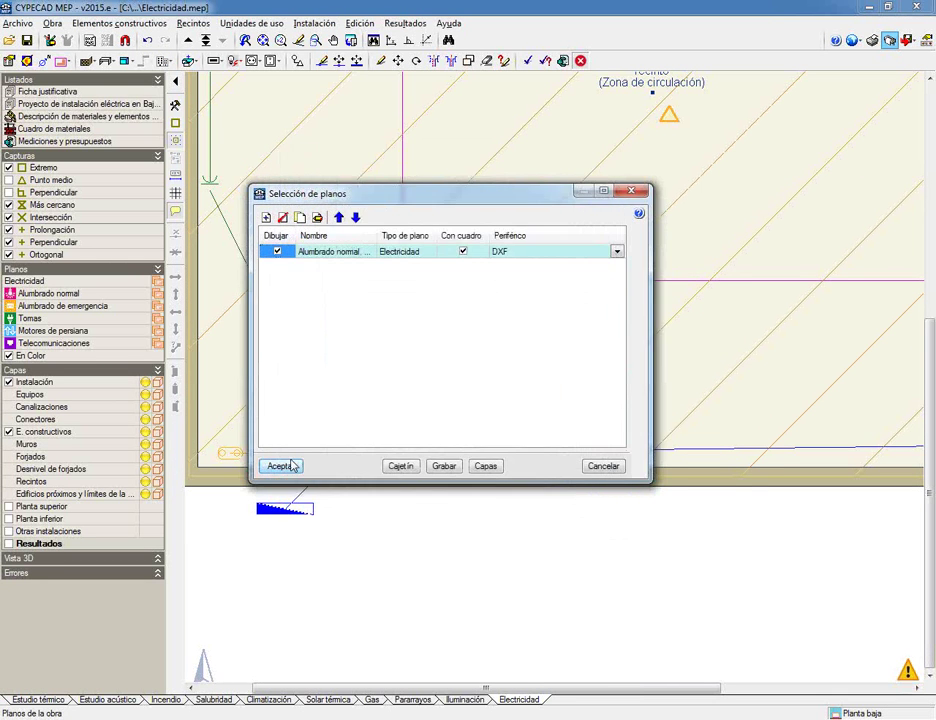
Step: Compose the DXF plan sheets with all drawings shown in detail and examine the Planta baja plan and its legend
click(292, 467)
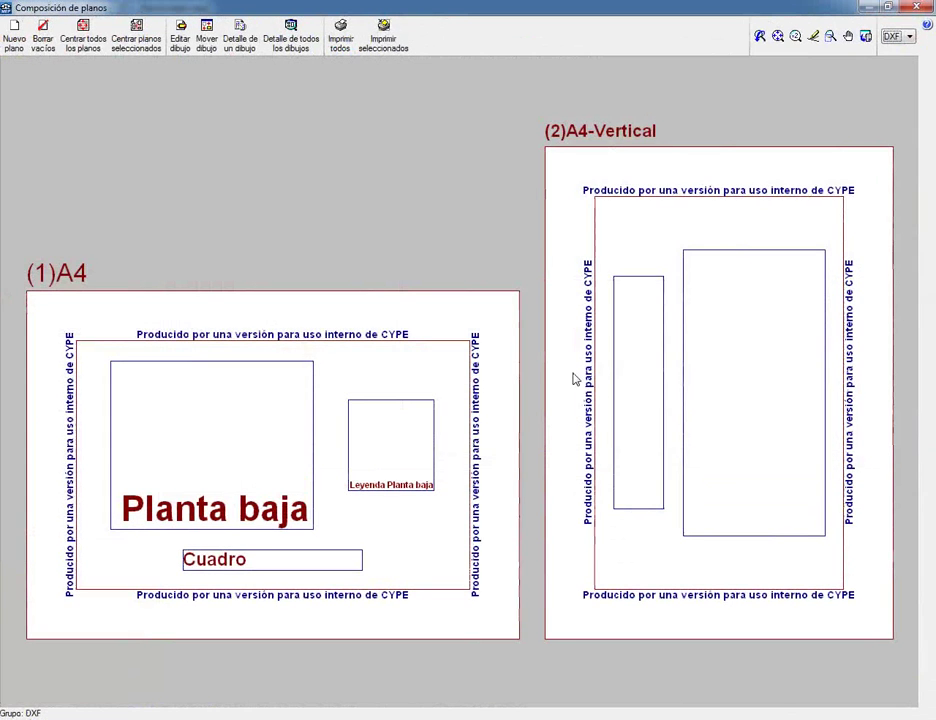
click(291, 36)
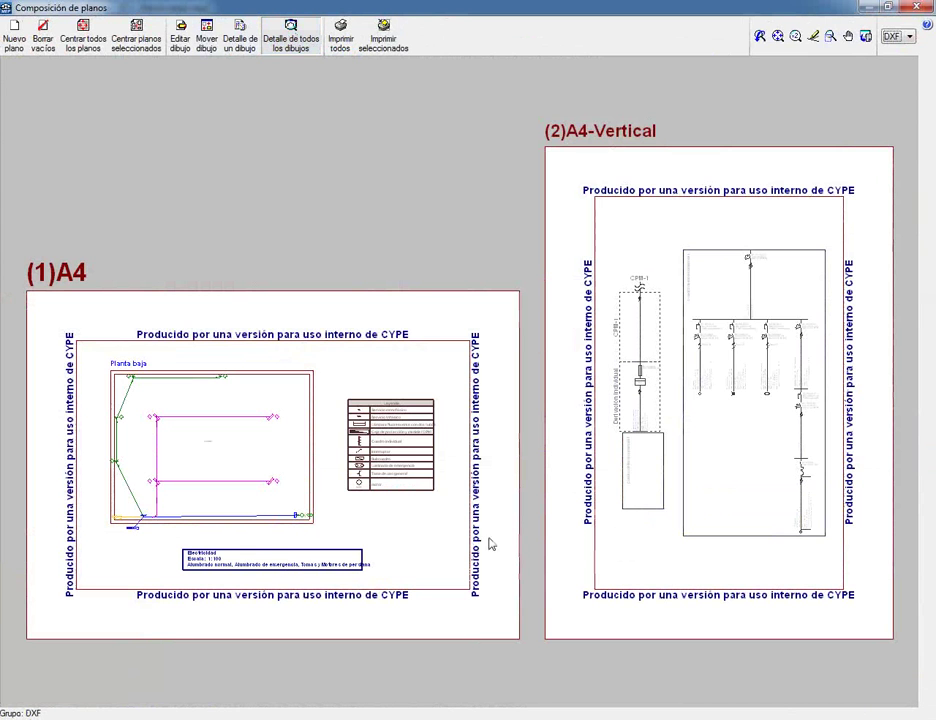
scroll(184, 533, up, 6)
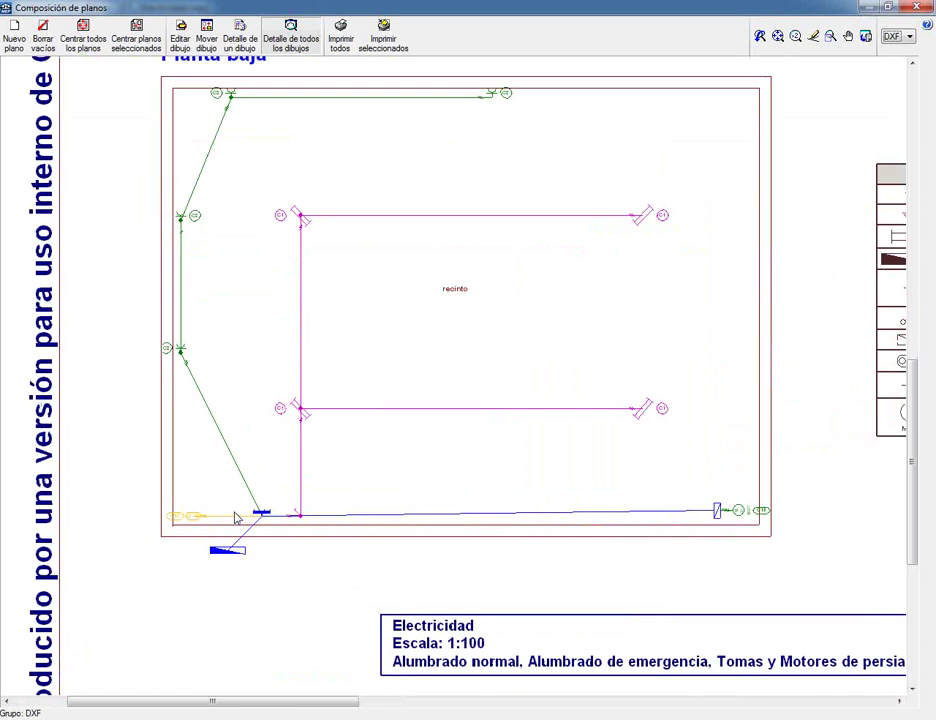
middle_drag(237, 517, 207, 588)
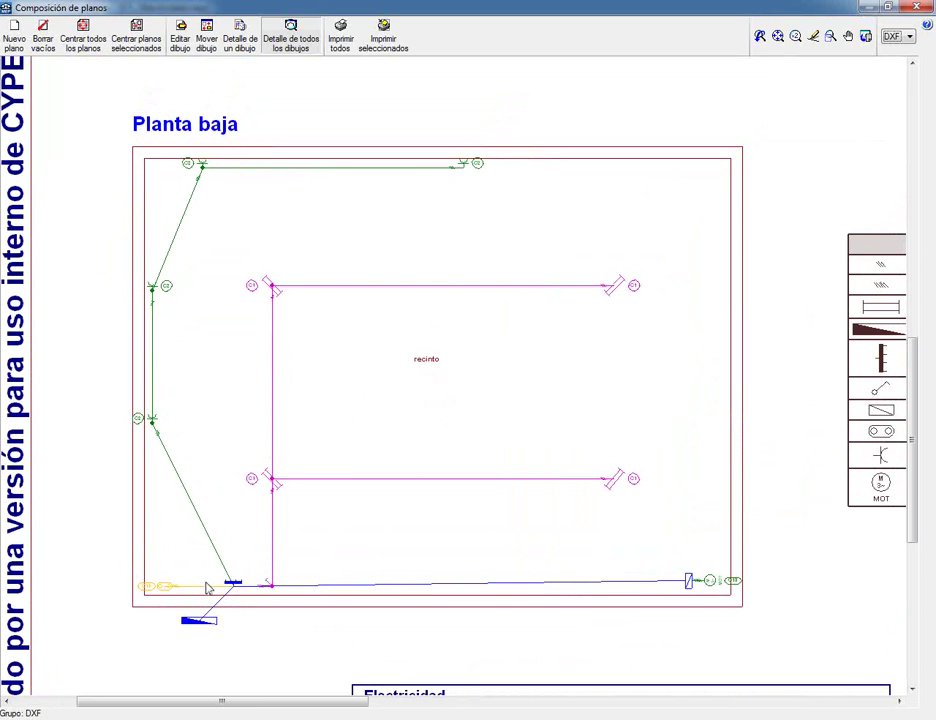
scroll(207, 588, down, 2)
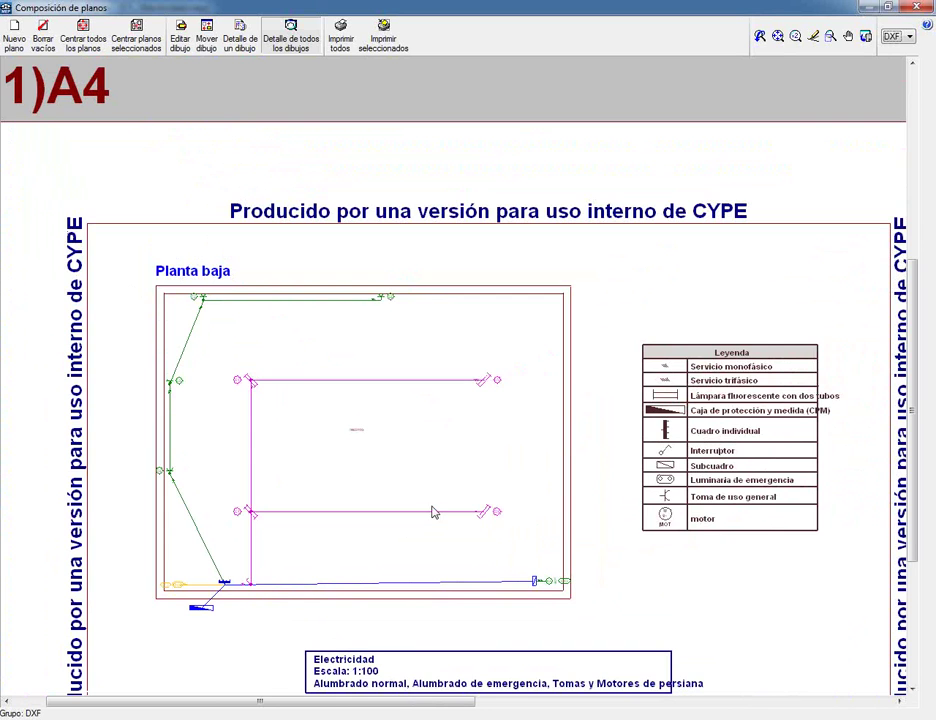
middle_drag(516, 487, 201, 471)
scroll(201, 471, down, 5)
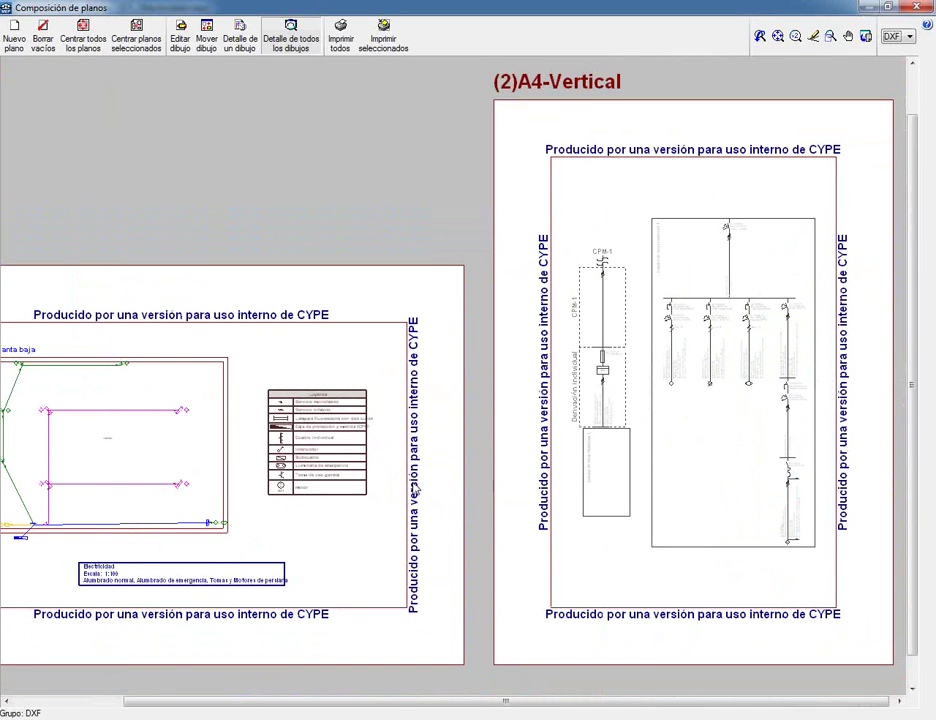
middle_drag(417, 490, 349, 532)
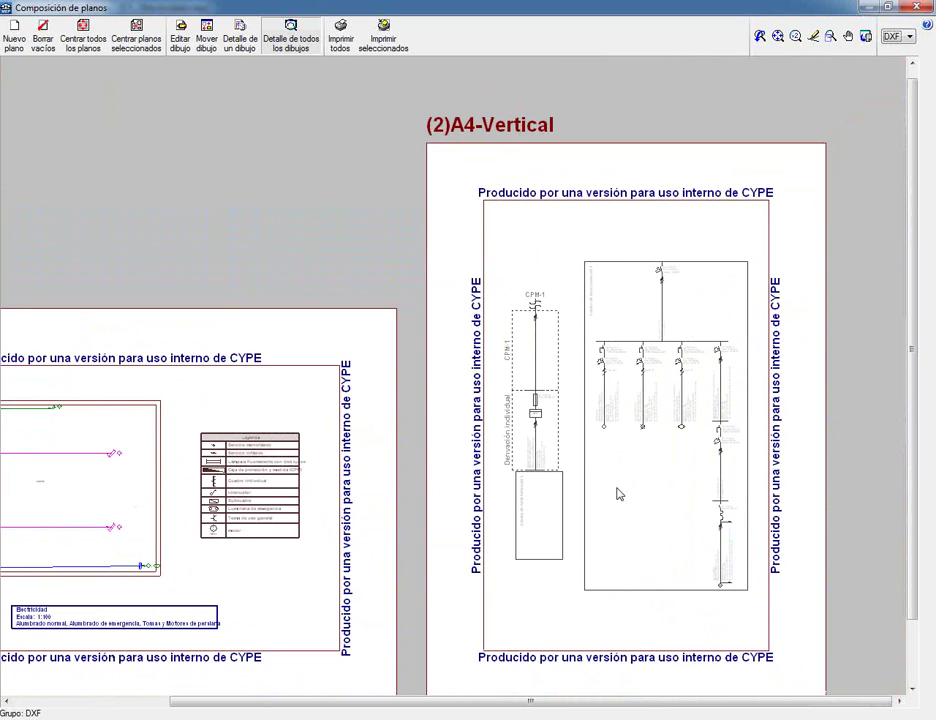
Step: Examine the single-line diagram on the A4-Vertical sheet, and close the plan composition and selection
scroll(660, 495, up, 4)
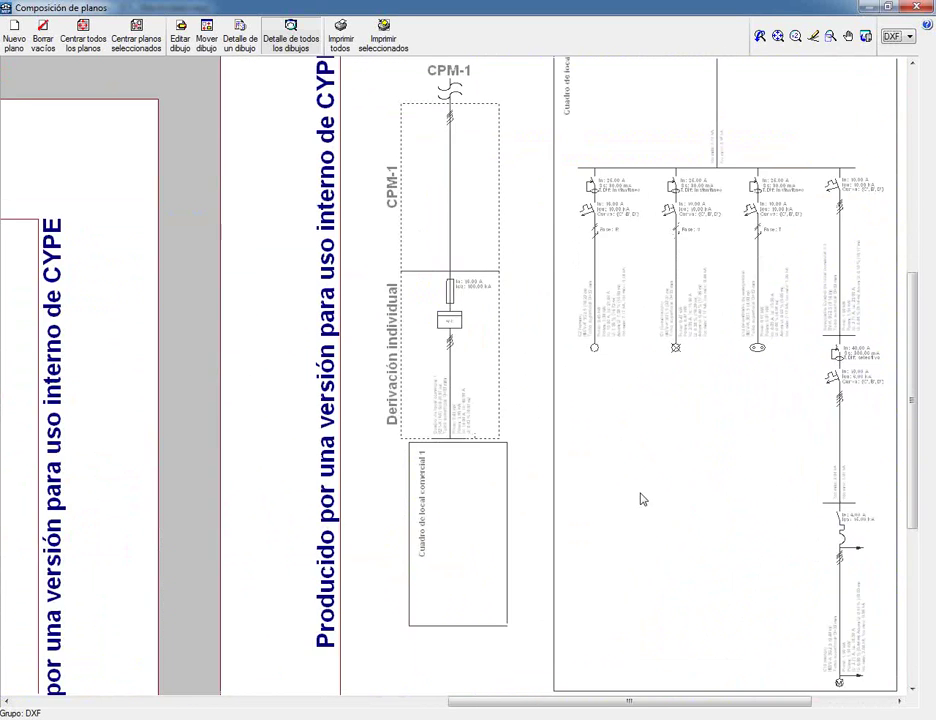
middle_drag(365, 690, 334, 719)
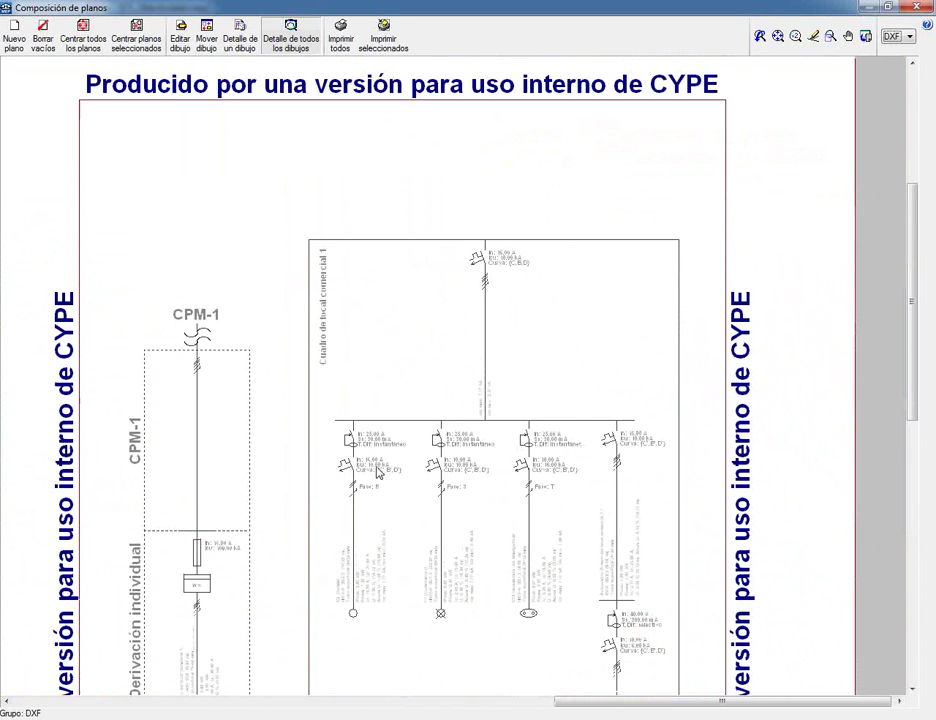
scroll(377, 467, down, 1)
middle_drag(207, 574, 240, 411)
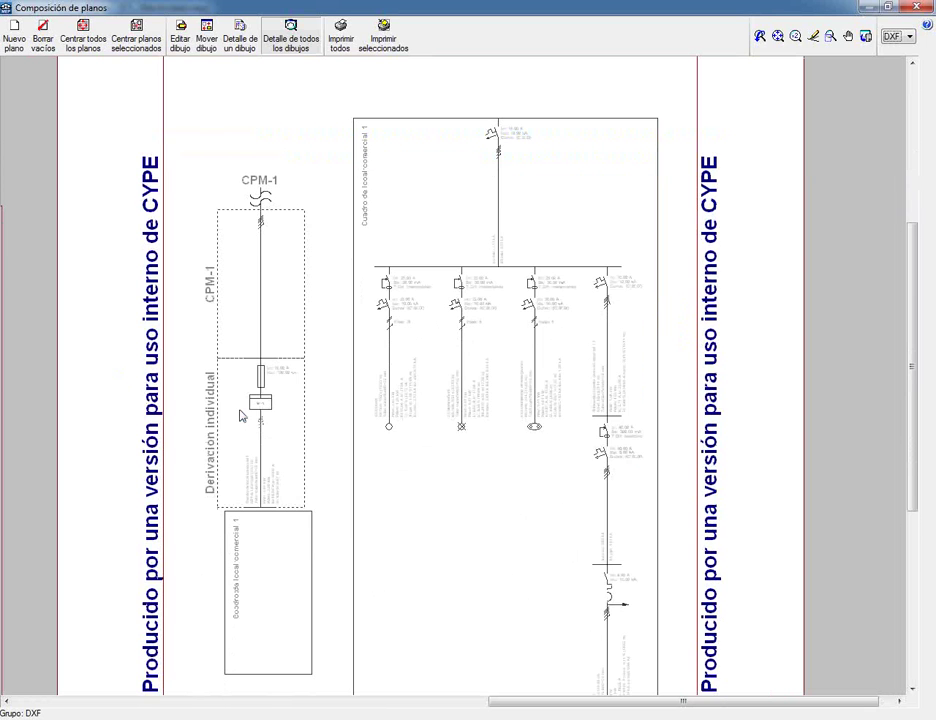
scroll(246, 328, up, 2)
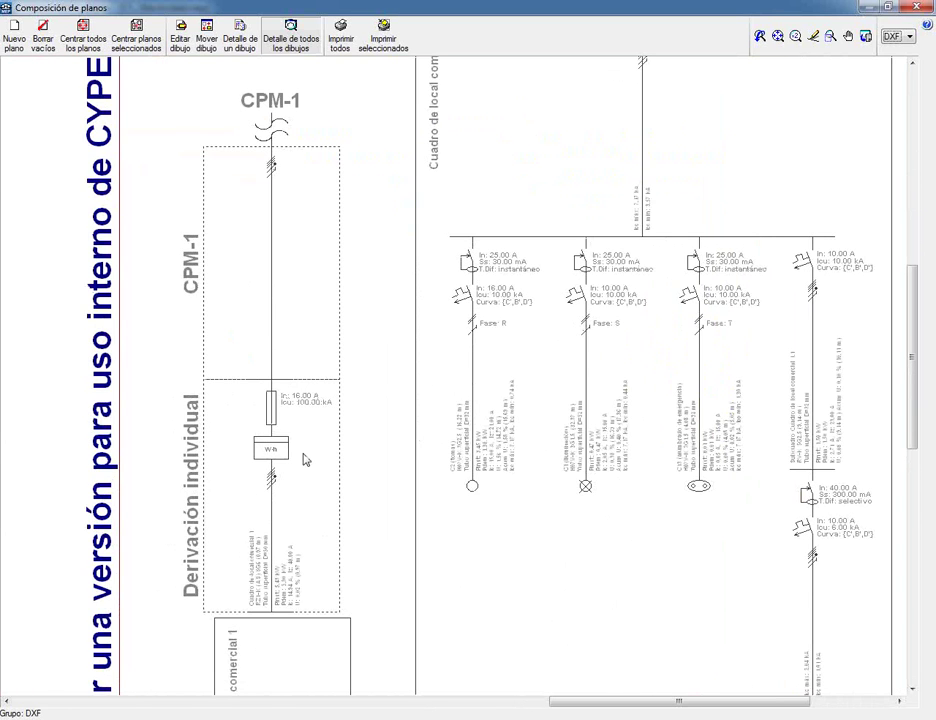
middle_click(303, 454)
middle_click(303, 454)
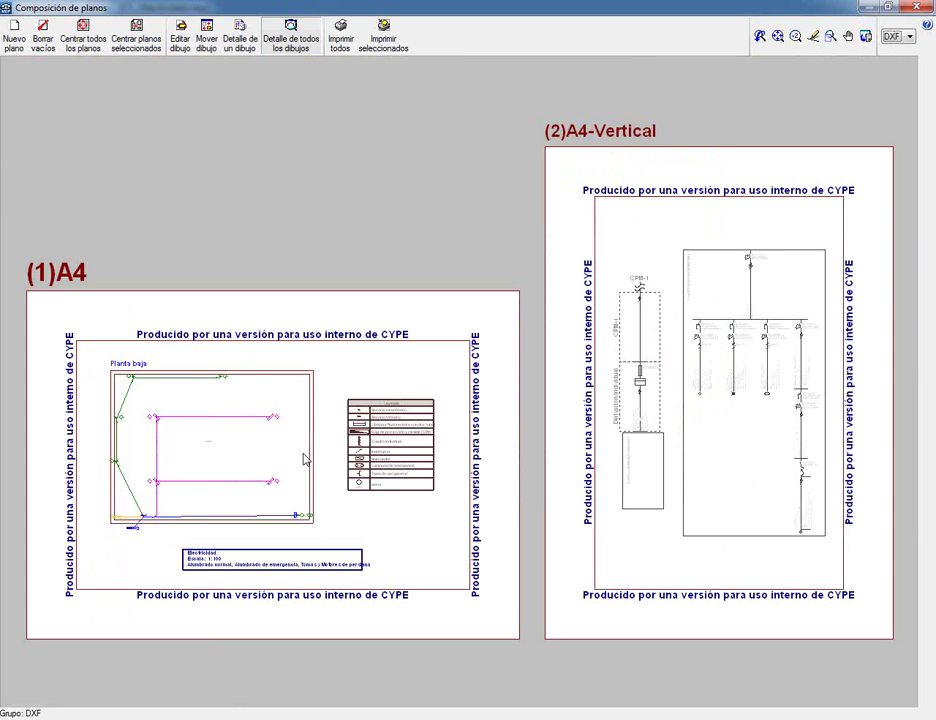
click(924, 8)
click(636, 192)
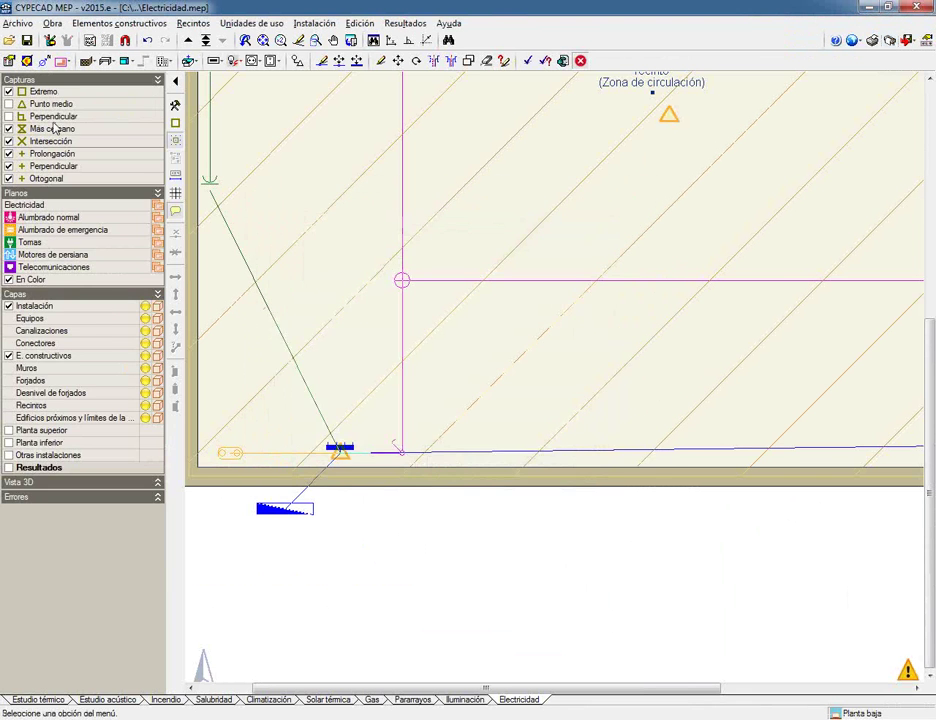
Step: Generate the low-voltage electrical installation project report with the budget summary for Sólo 'Electricidad', leaving the project data blank
click(546, 61)
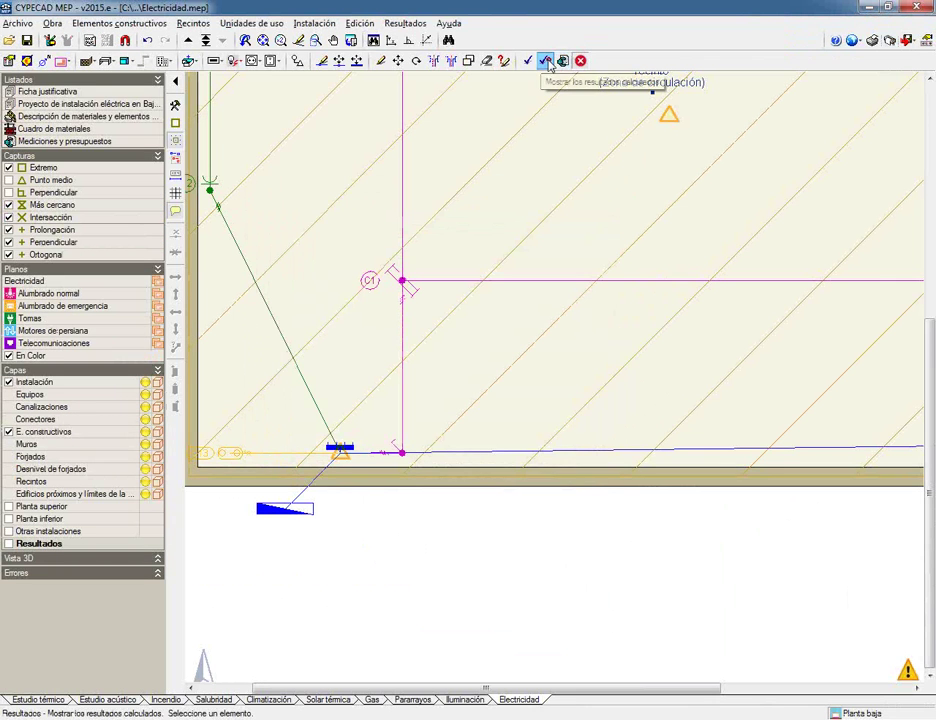
mouse_move(216, 173)
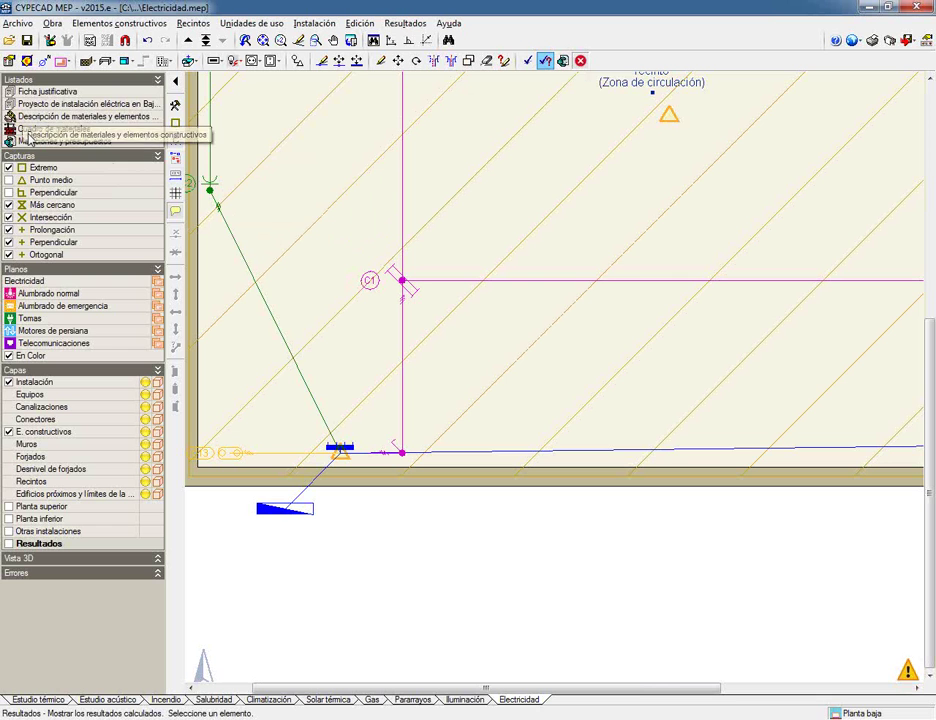
click(42, 104)
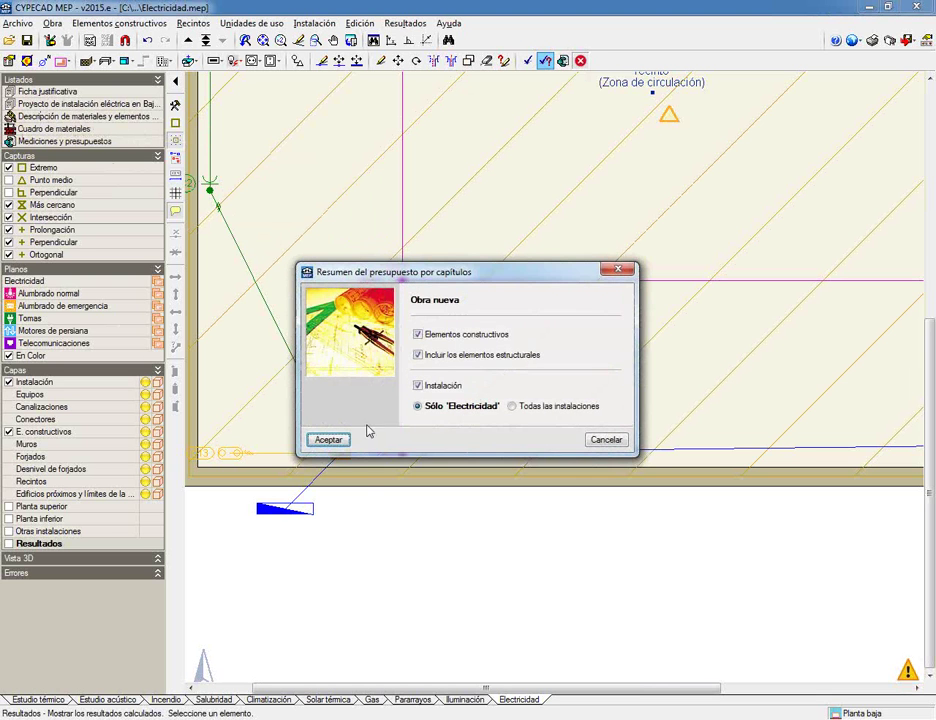
click(329, 440)
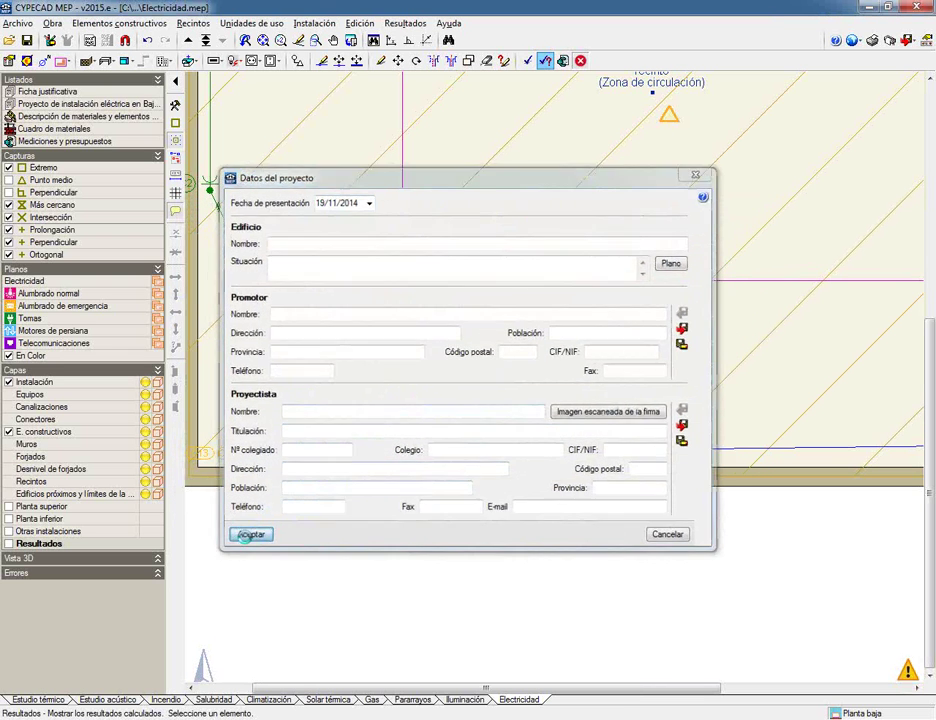
click(249, 534)
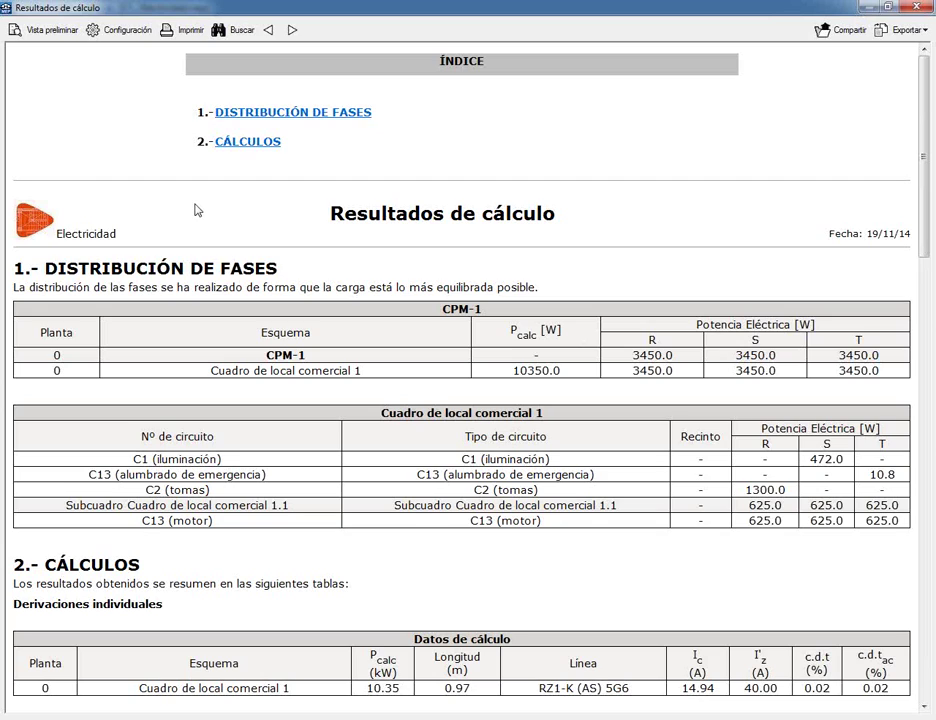
Step: Examine the phase distribution and circuit calculation tables in the Resultados de cálculo report
scroll(197, 208, down, 3)
scroll(190, 210, up, 3)
scroll(140, 380, down, 3)
scroll(125, 320, down, 6)
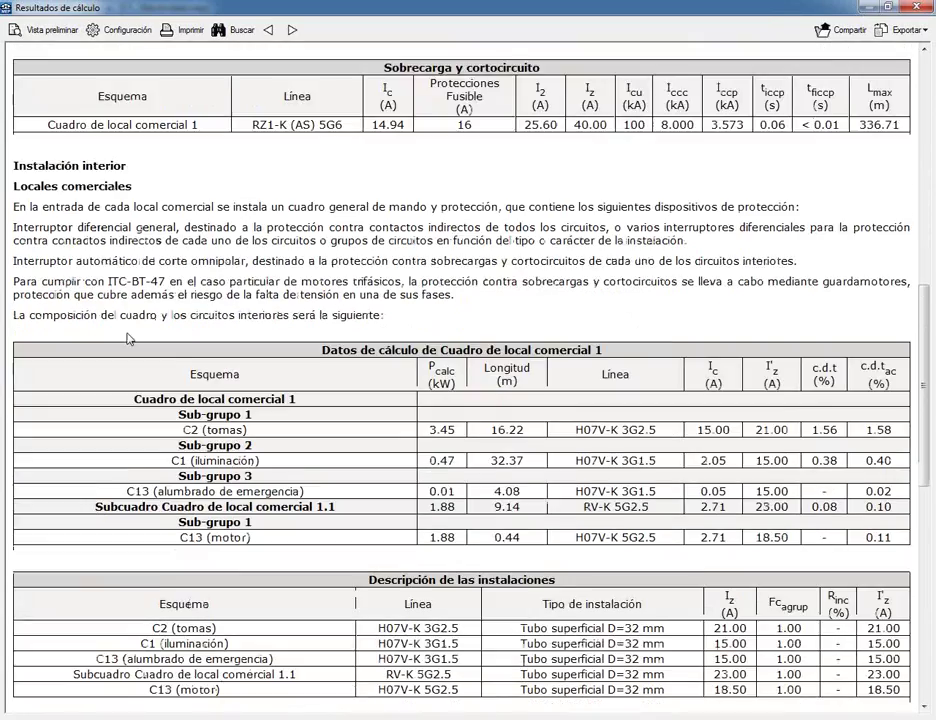
scroll(400, 240, down, 1)
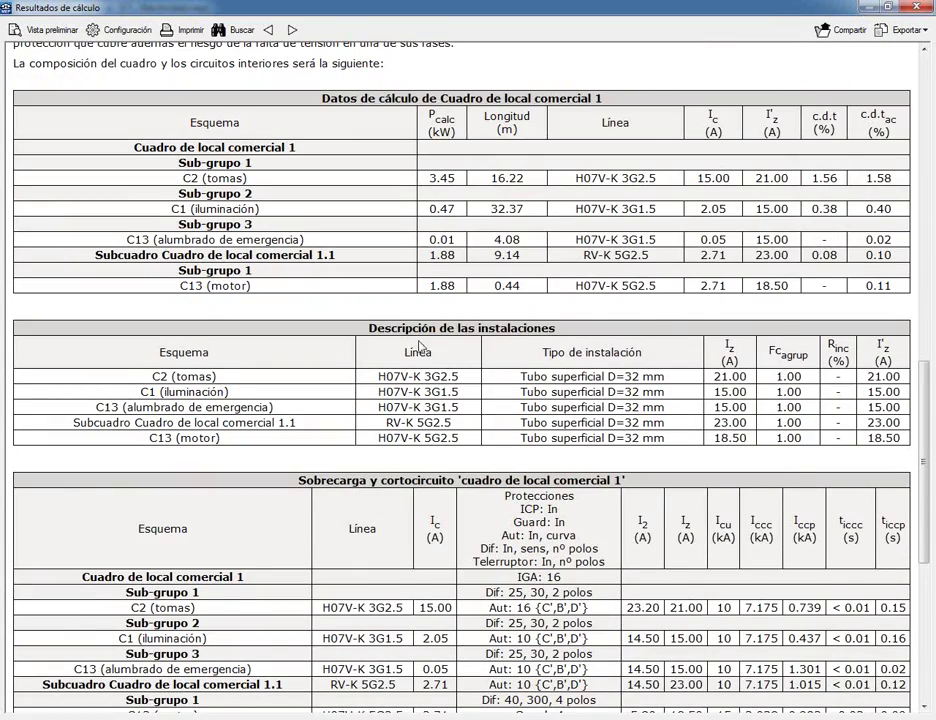
Step: Examine the remaining circuit tables and legend in the Resultados de cálculo report and its export formats, and close the report
scroll(310, 255, down, 5)
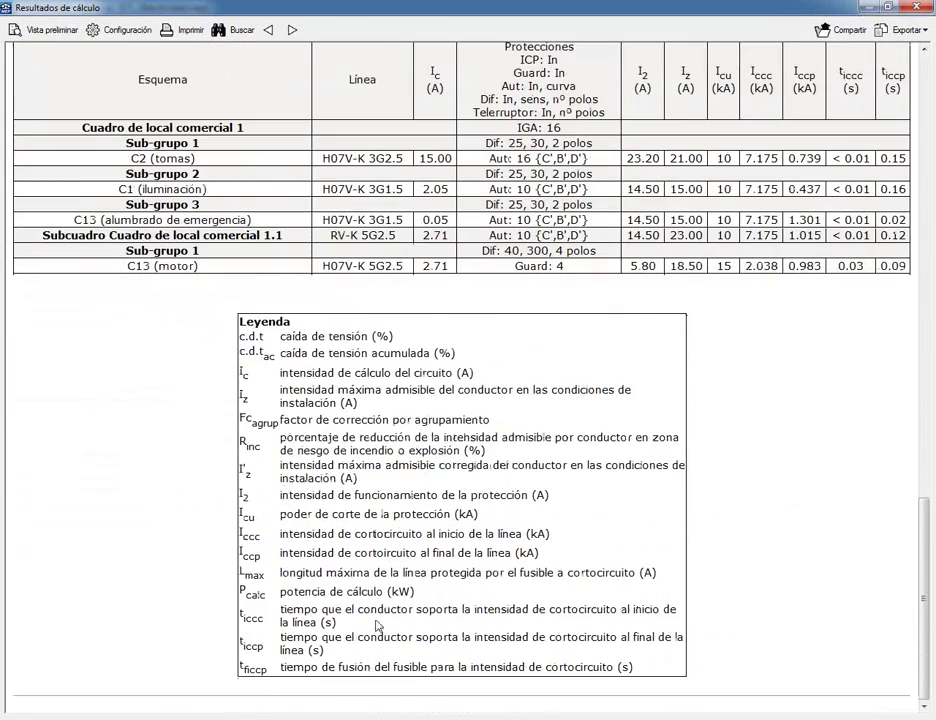
scroll(377, 625, up, 6)
click(903, 31)
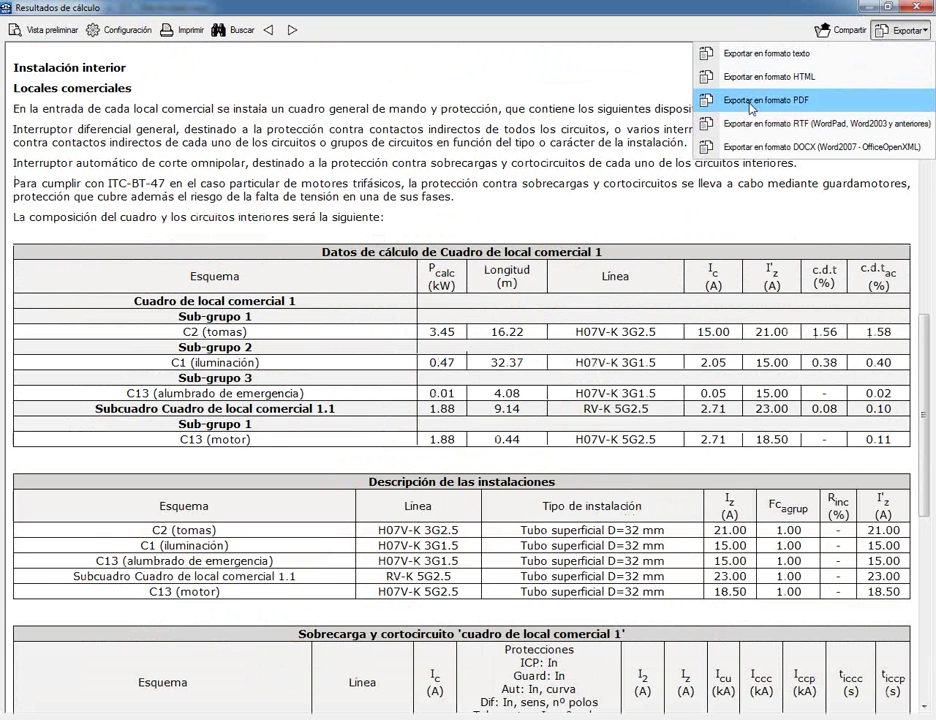
click(526, 77)
click(918, 8)
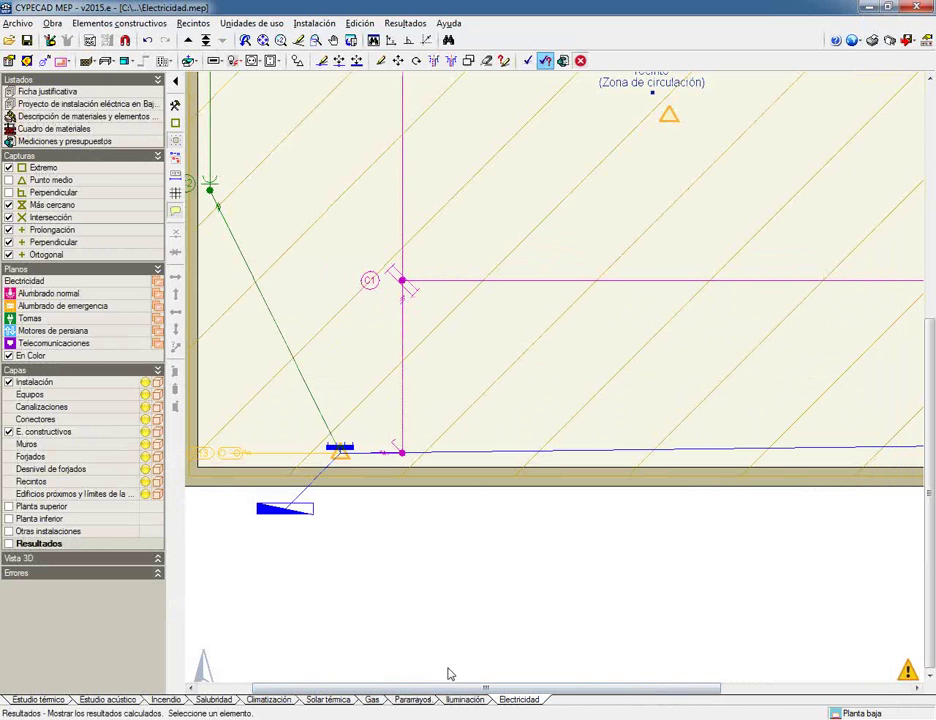
Step: Calculate the Pararrayos installation with an Aislado building, Arena semidensa terrain, and De hormigón structure and roof
click(406, 703)
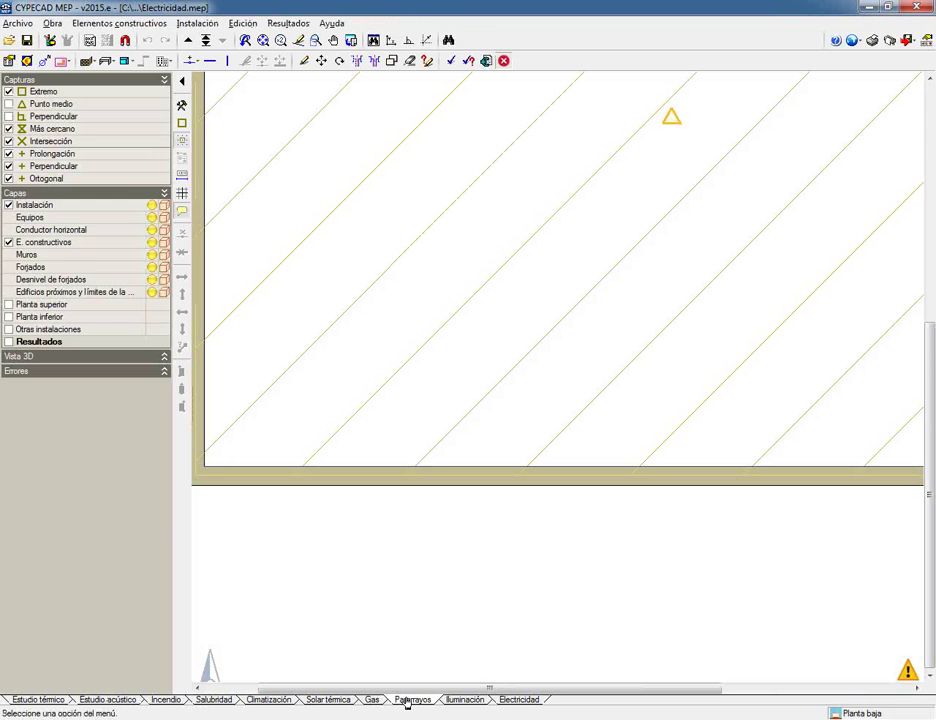
click(263, 41)
click(449, 61)
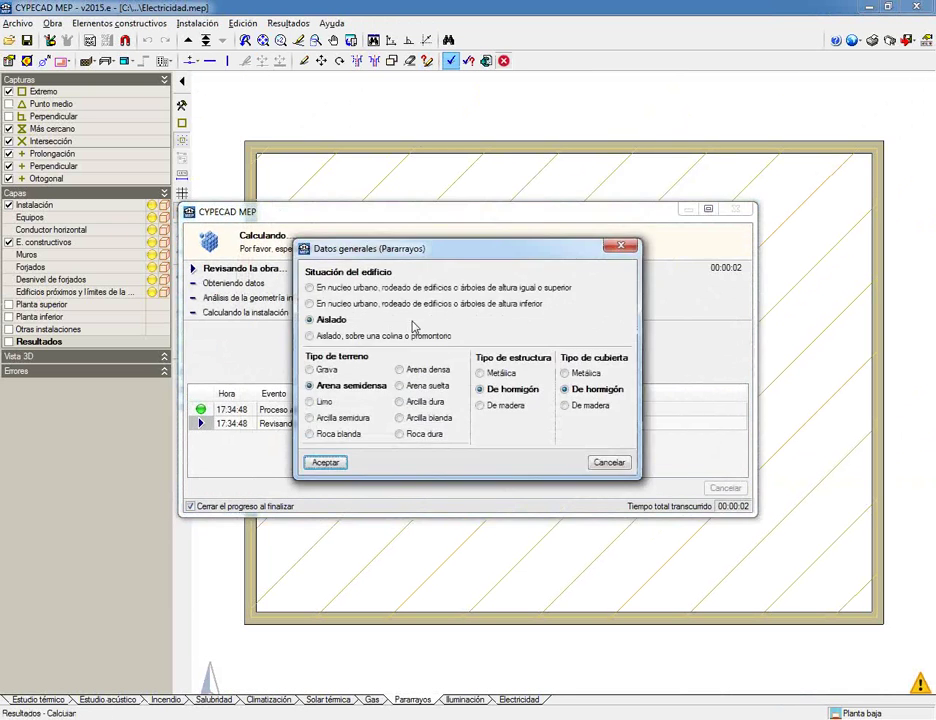
click(325, 462)
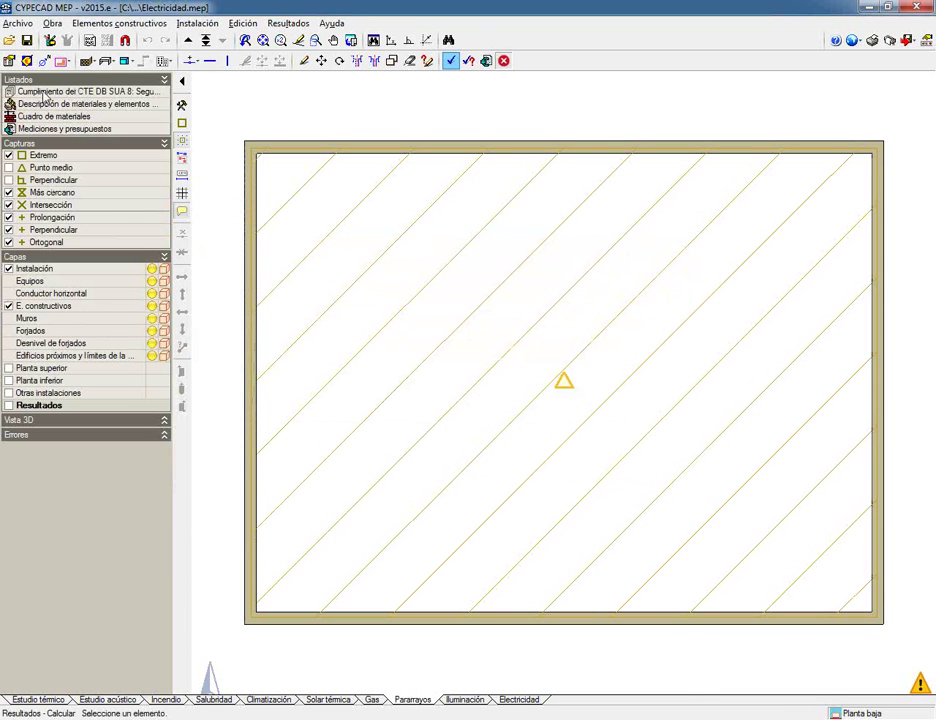
Step: Examine the CTE DB SUA 8 lightning risk report, comparing Ne with Na and reading the Verificación section, and close it
click(44, 92)
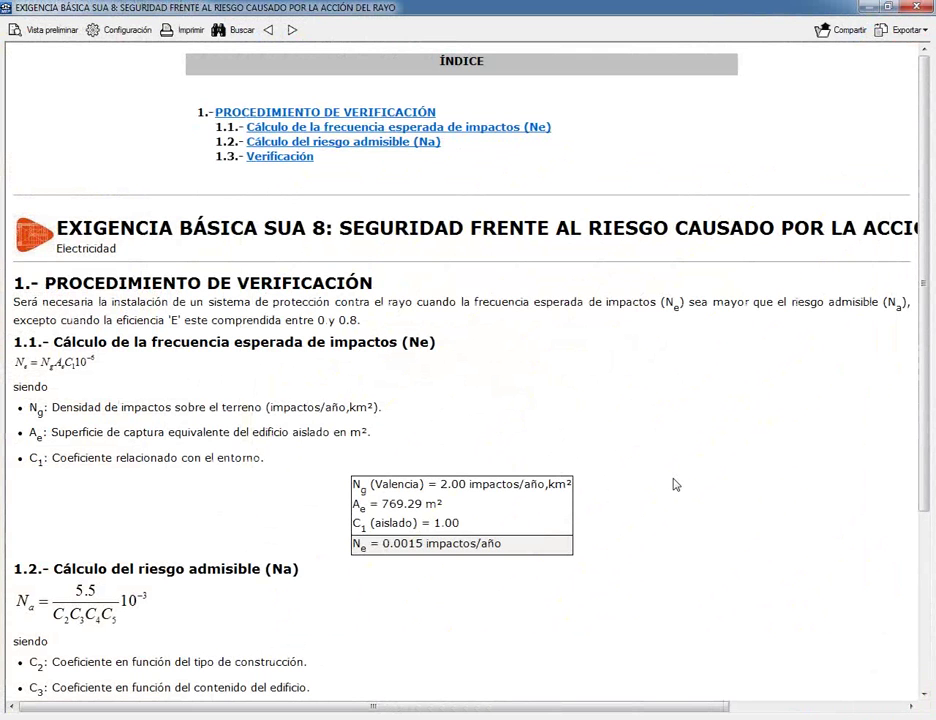
drag(523, 548, 354, 548)
scroll(122, 460, down, 5)
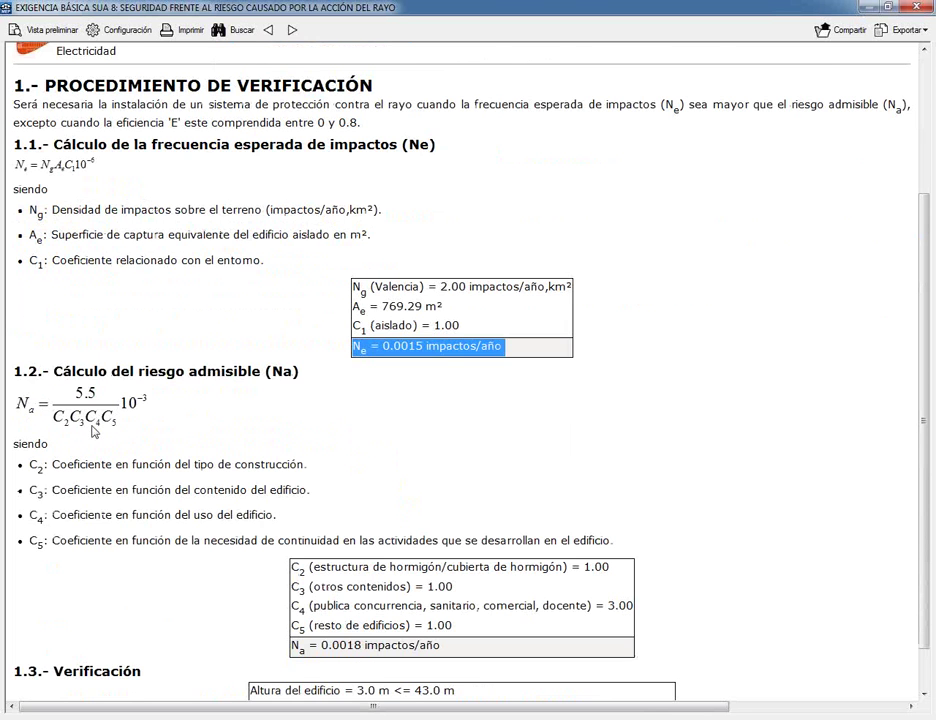
scroll(70, 430, down, 2)
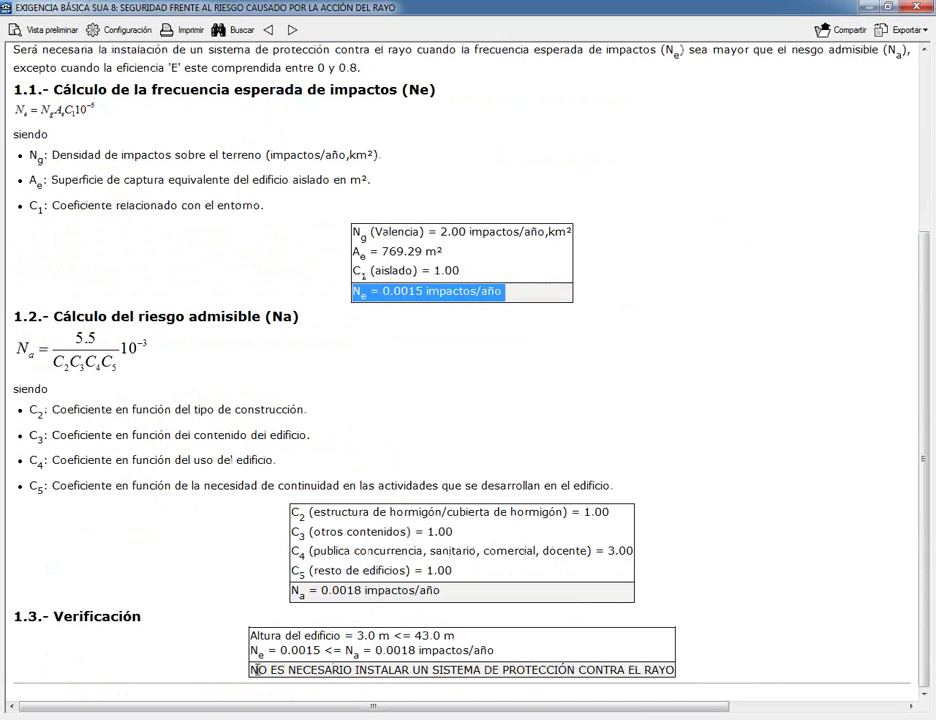
click(253, 636)
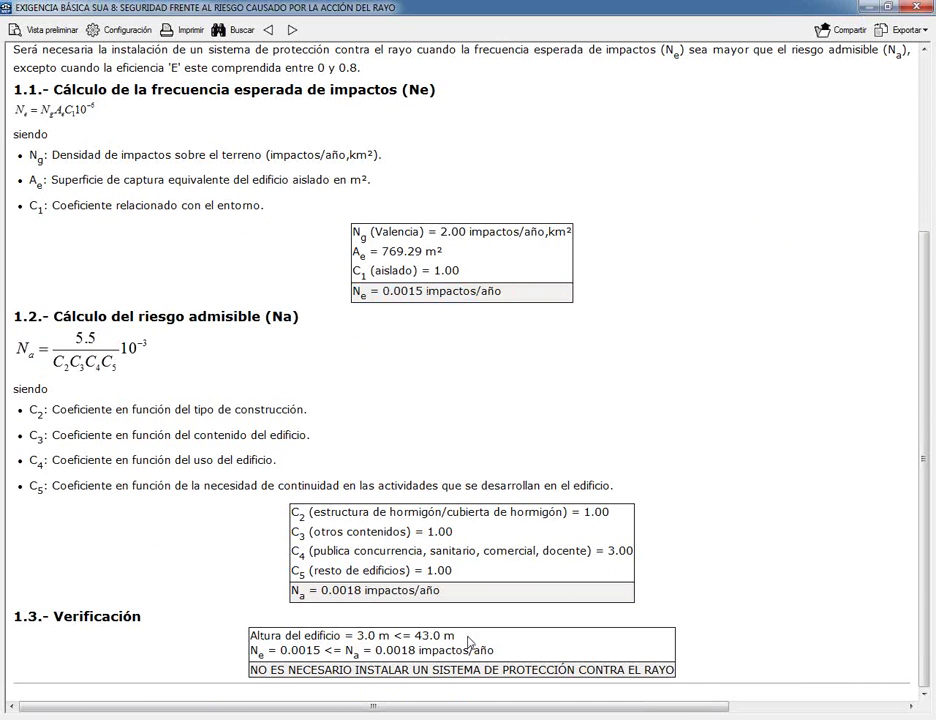
double_click(283, 650)
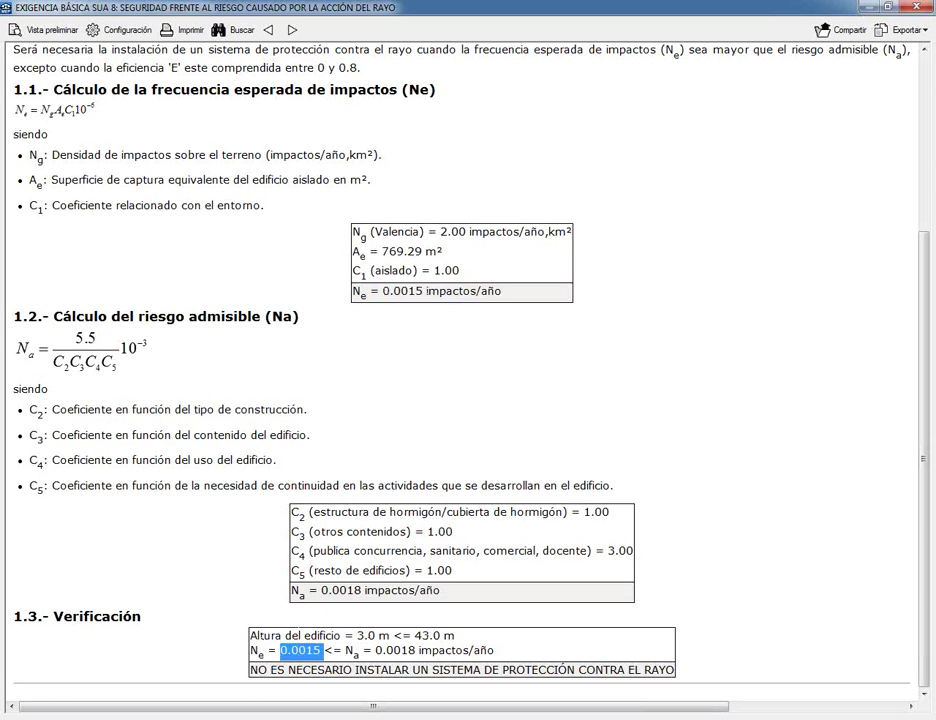
drag(300, 592, 278, 597)
click(344, 591)
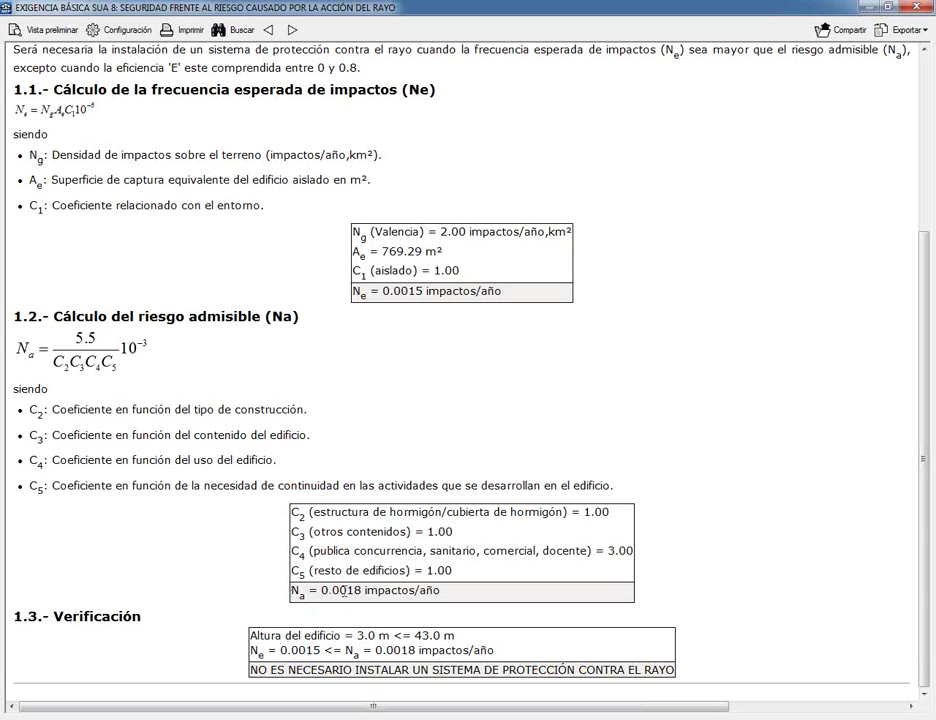
drag(411, 591, 321, 592)
click(352, 605)
drag(284, 670, 577, 670)
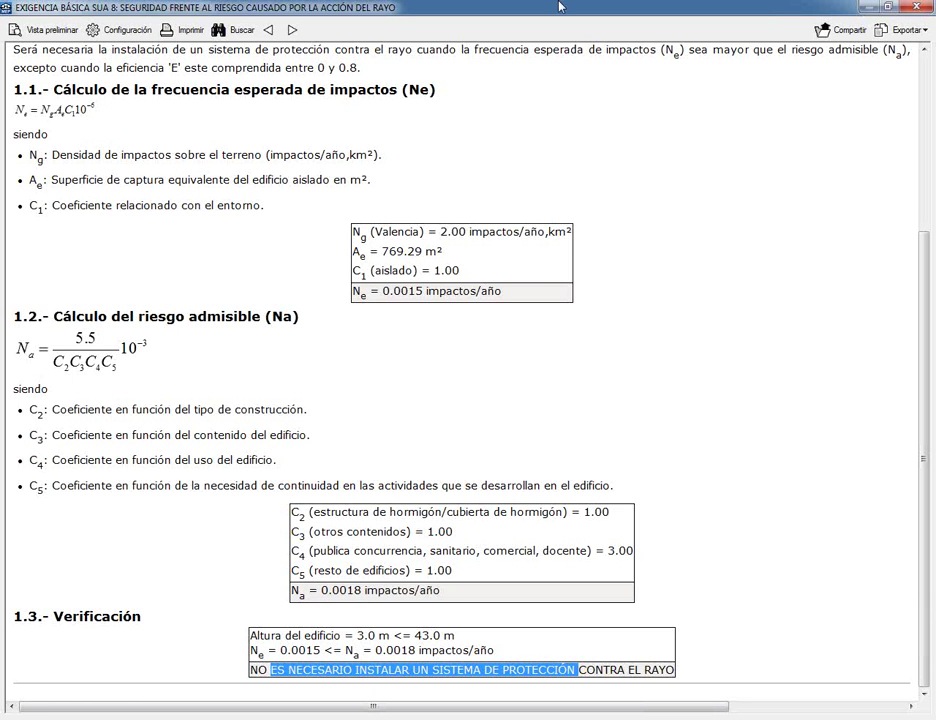
click(913, 8)
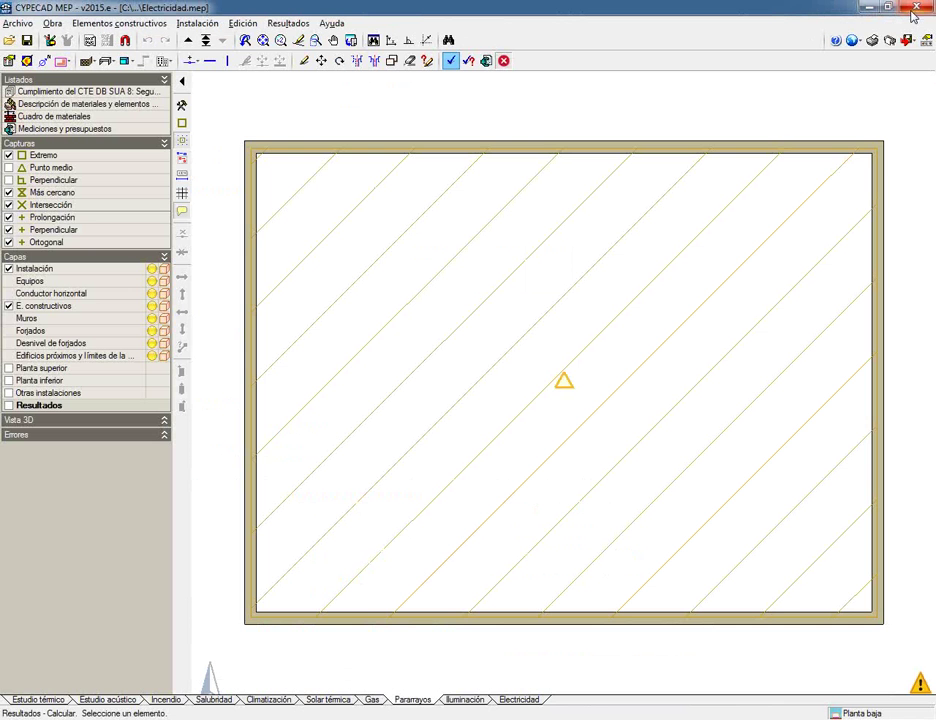
Step: Go up to the Cubierta floor and show the Planta inferior layer as a reference
click(187, 41)
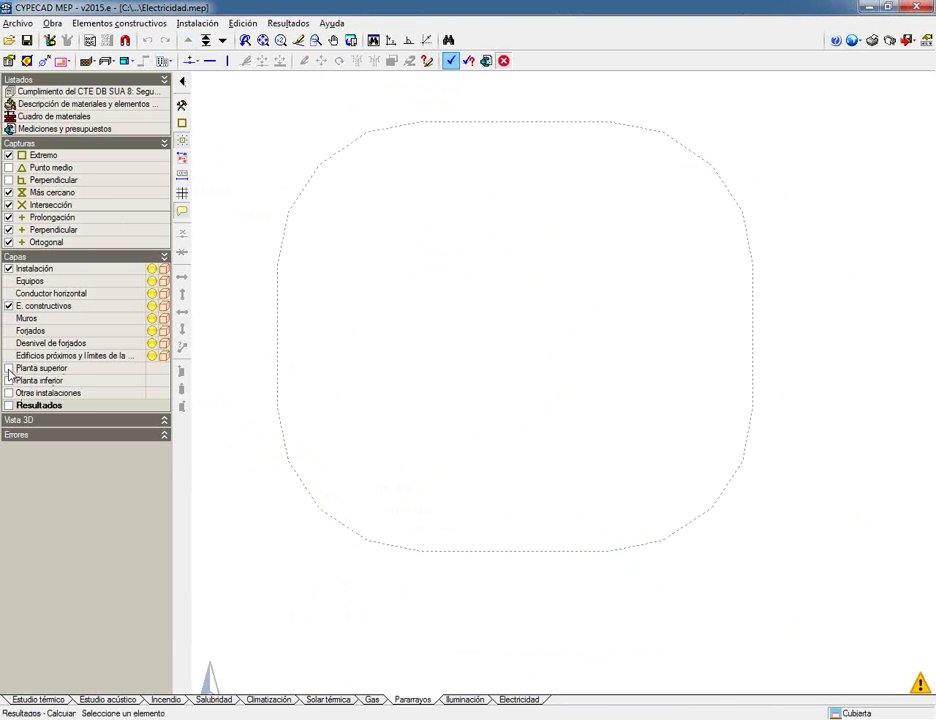
click(9, 369)
click(9, 368)
click(9, 381)
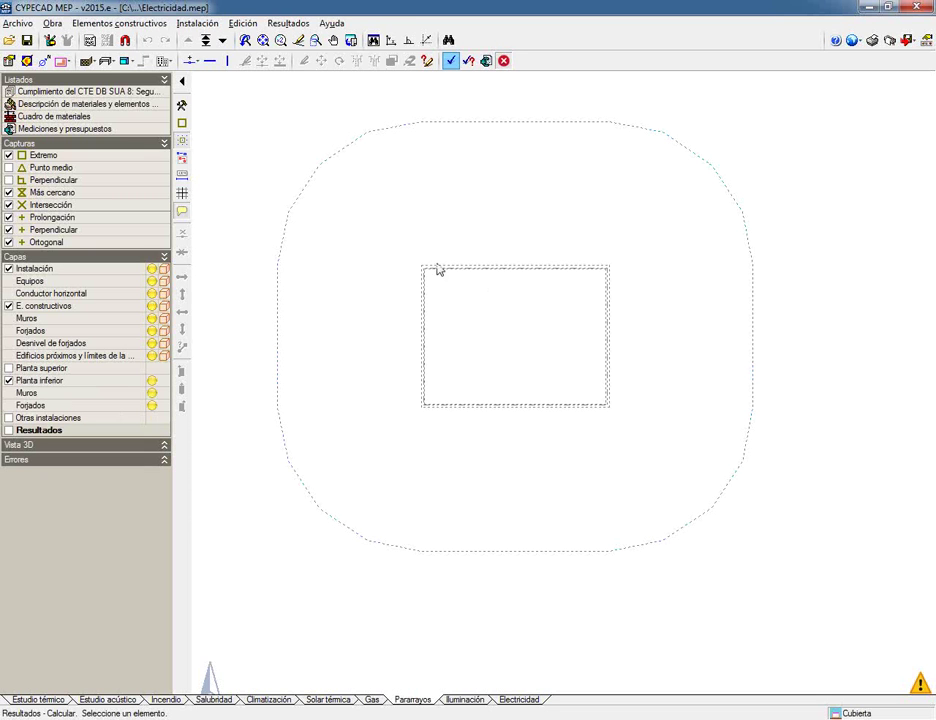
Step: Place a PDC lightning rod near the roof's centre with 52 m radius, En cubierta 6 m Acero galvanizado mast and Cobre estañado Pletina conductor
click(190, 60)
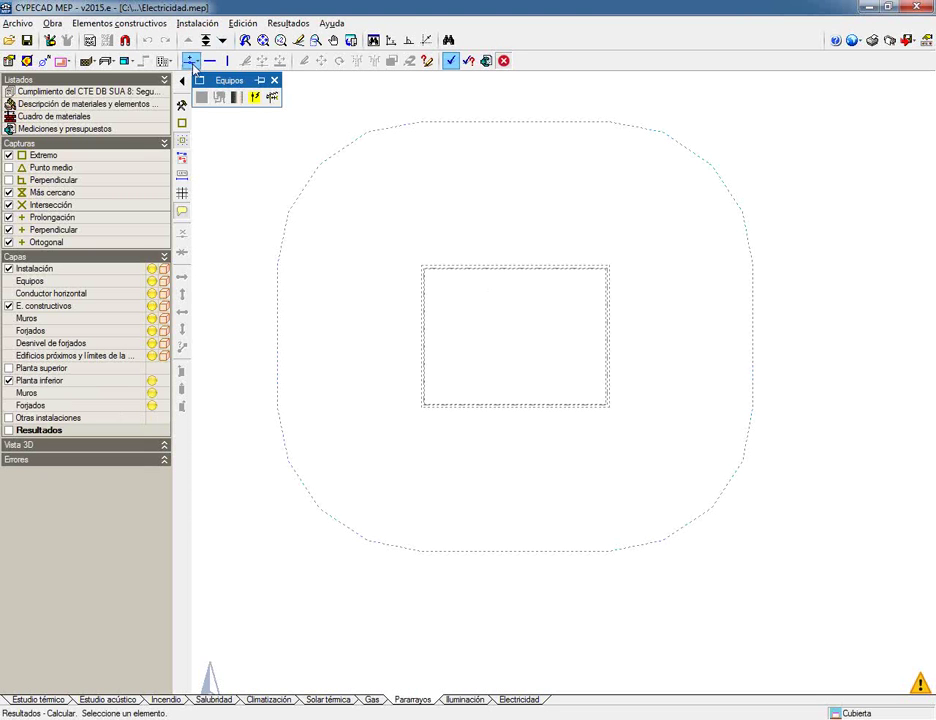
click(254, 97)
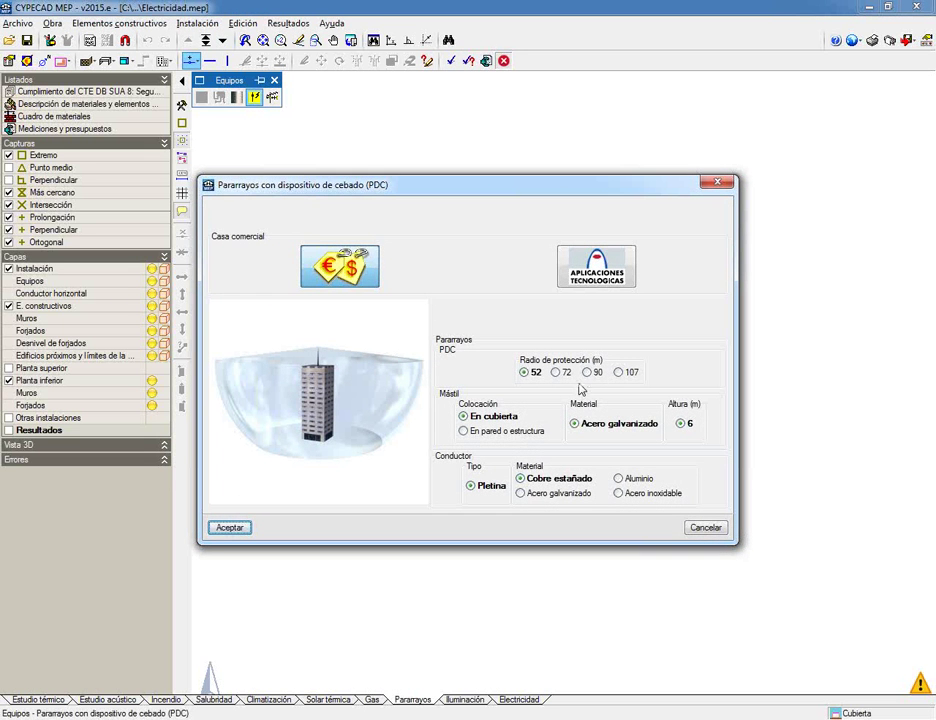
click(477, 418)
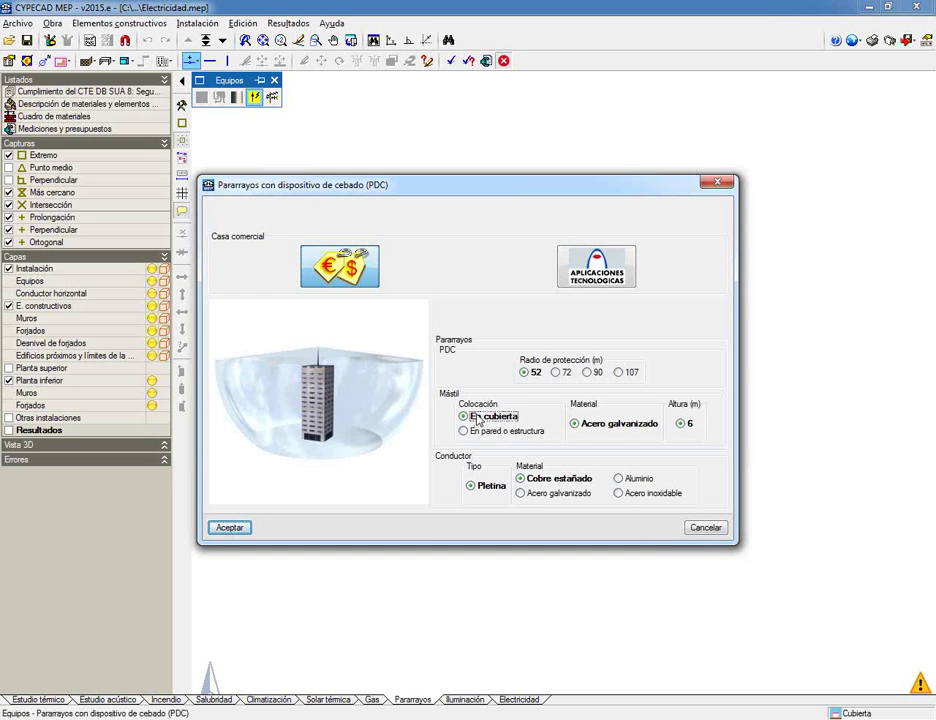
click(230, 527)
scroll(409, 297, up, 3)
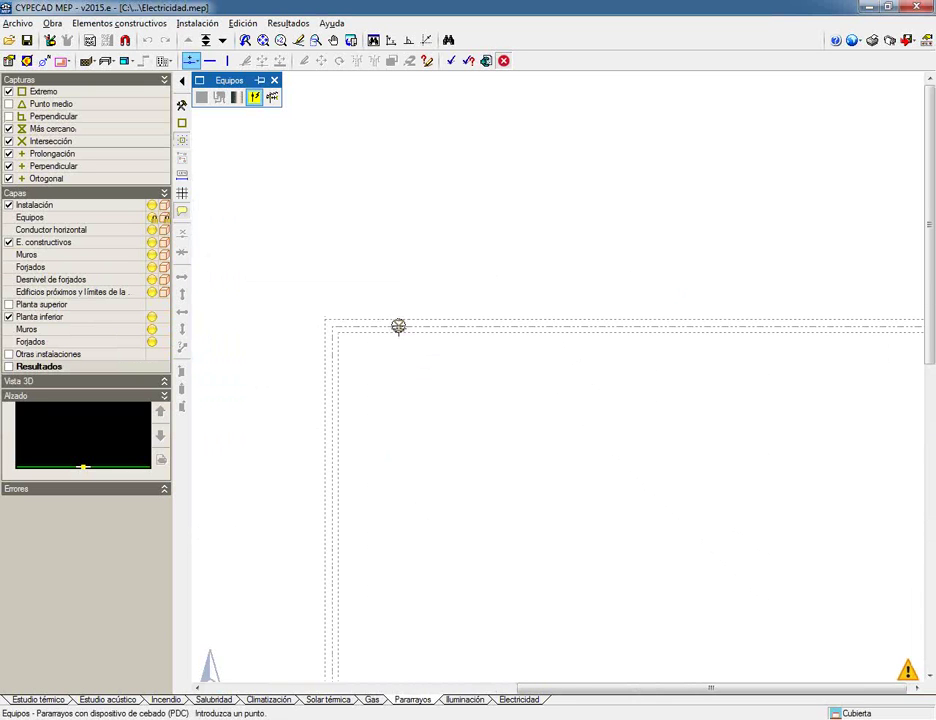
scroll(605, 390, down, 2)
scroll(605, 390, down, 1)
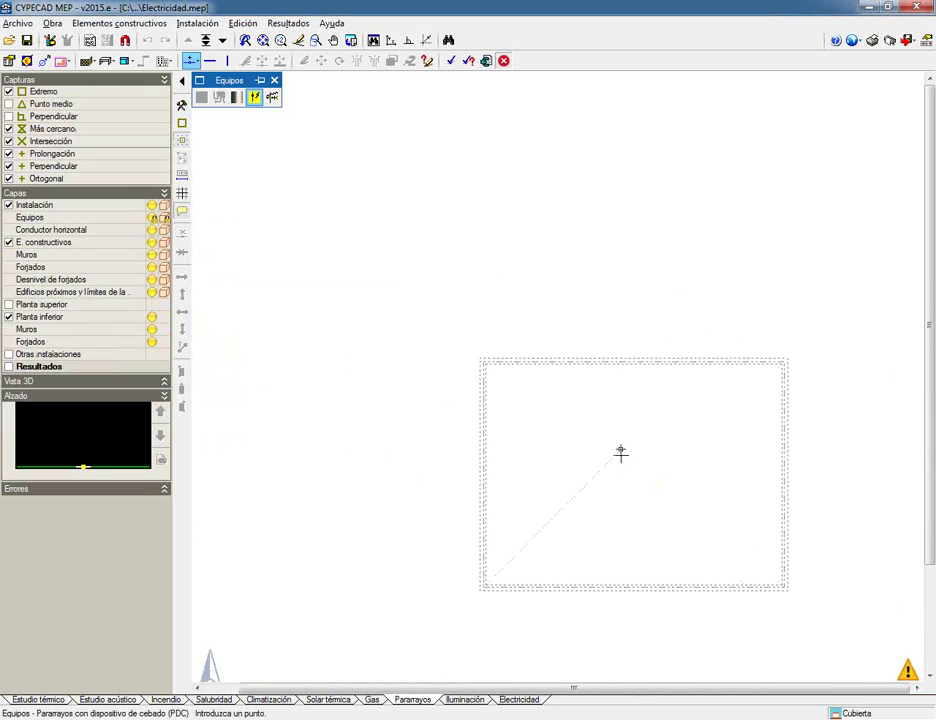
click(624, 465)
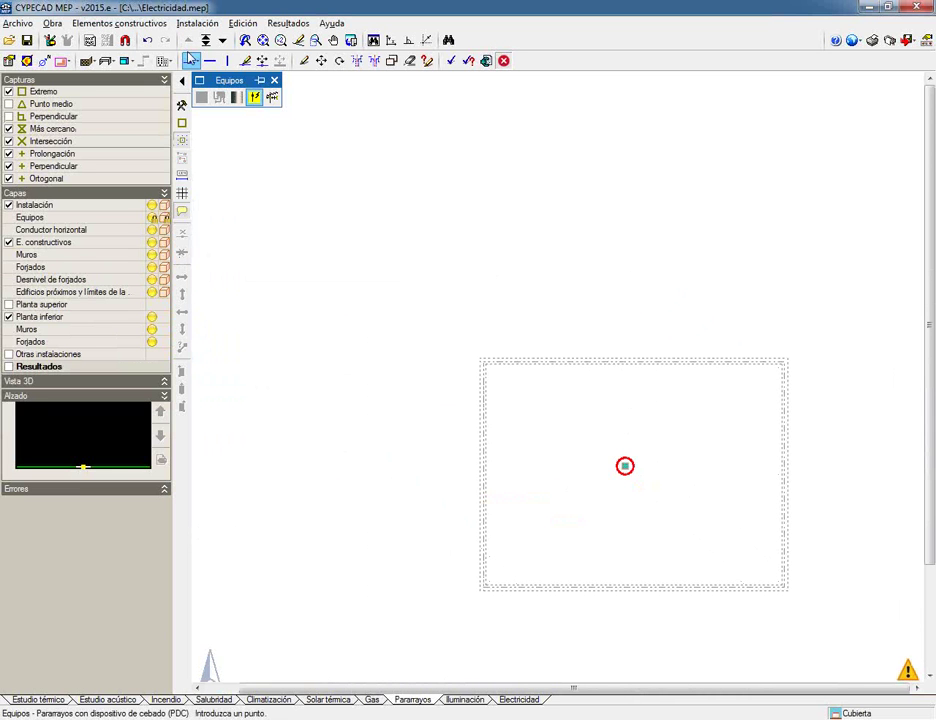
Step: Insert a vertical conductor on the rear wall in line with the lightning rod and join both with a horizontal conductor
click(228, 62)
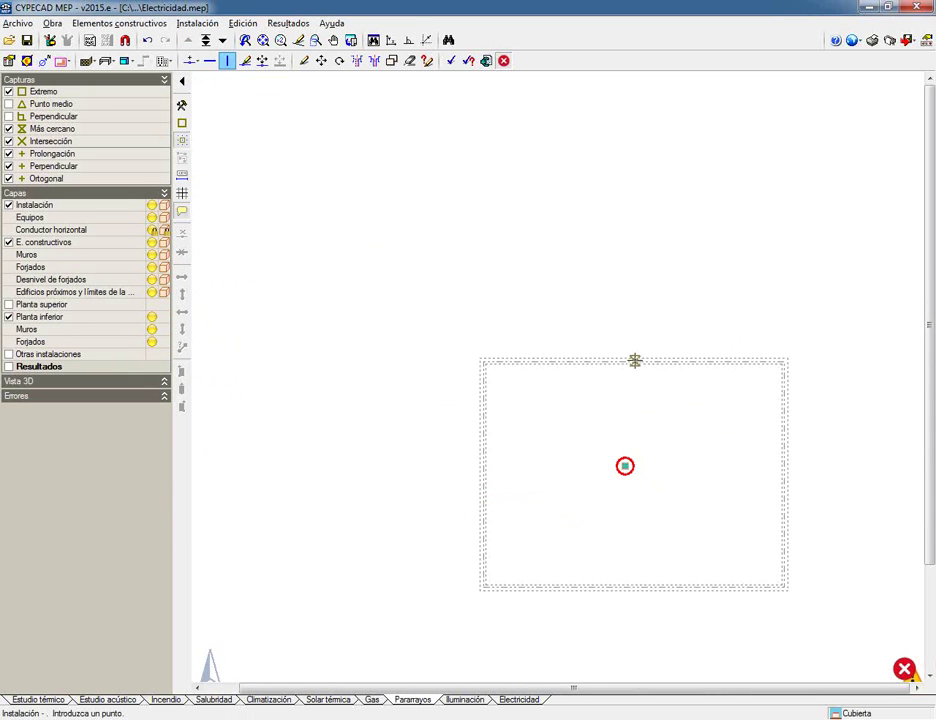
click(624, 360)
click(209, 61)
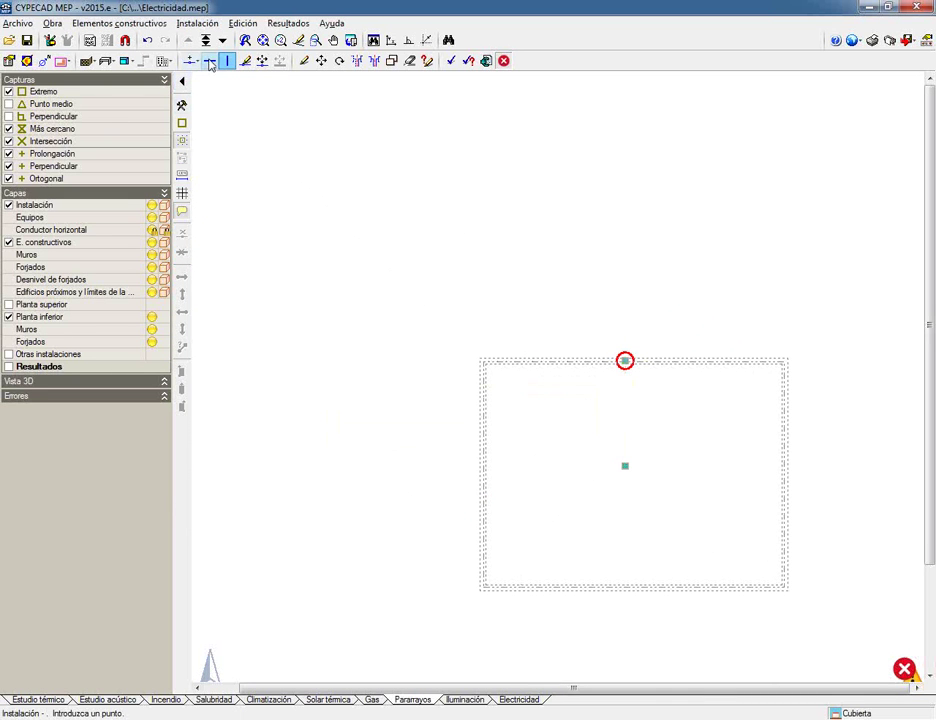
click(625, 465)
click(625, 357)
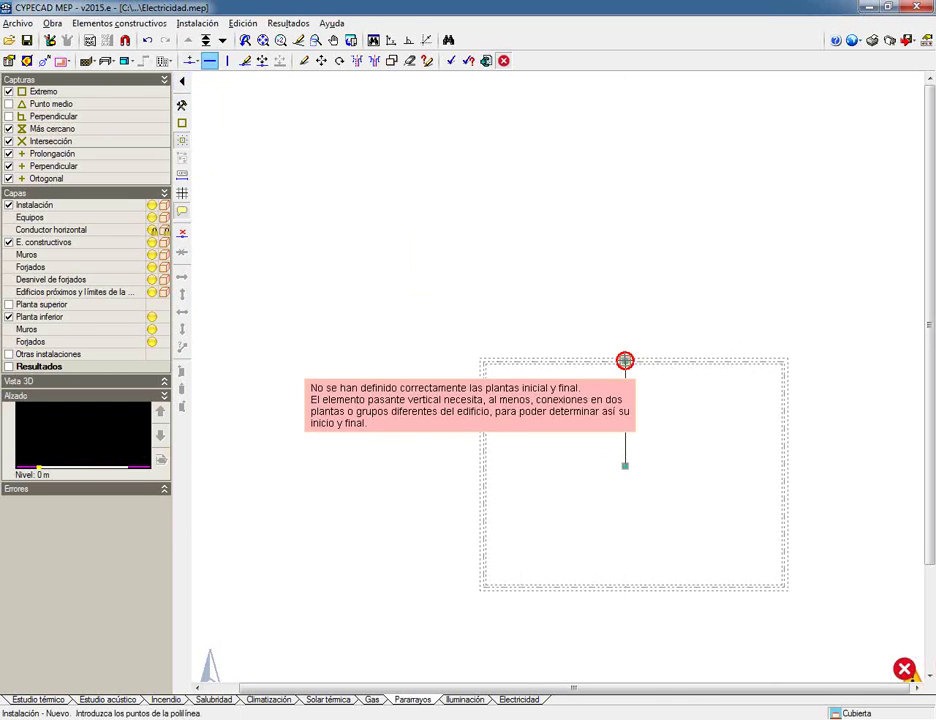
right_click(625, 357)
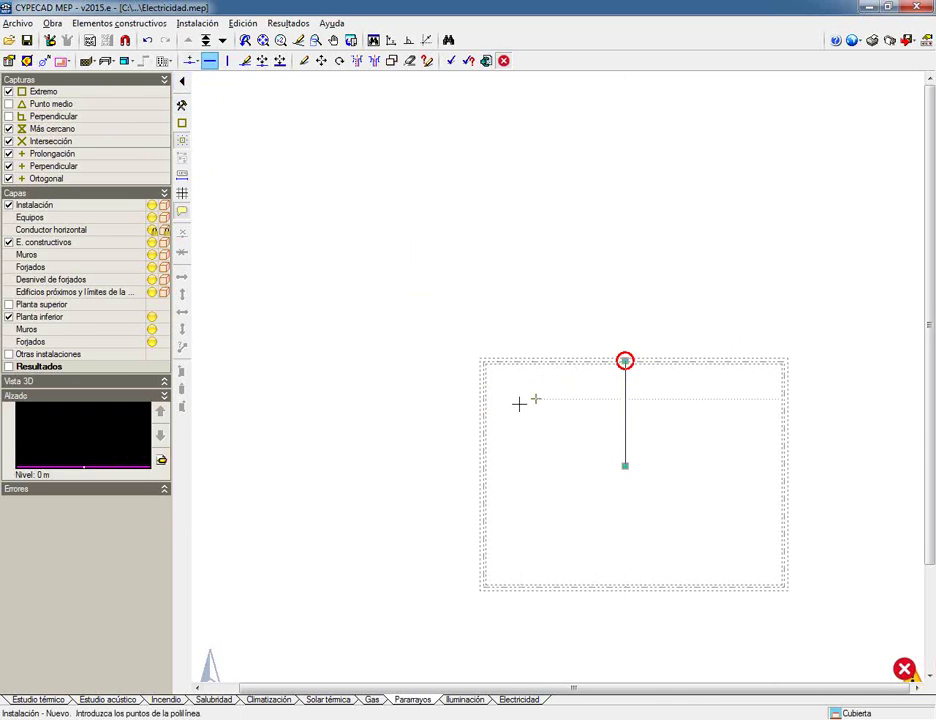
Step: Go down to Planta baja and place a Conexión con la toma de tierra general outside the building, beyond the wall with the vertical conductor
click(210, 41)
scroll(650, 353, up, 2)
scroll(628, 362, up, 2)
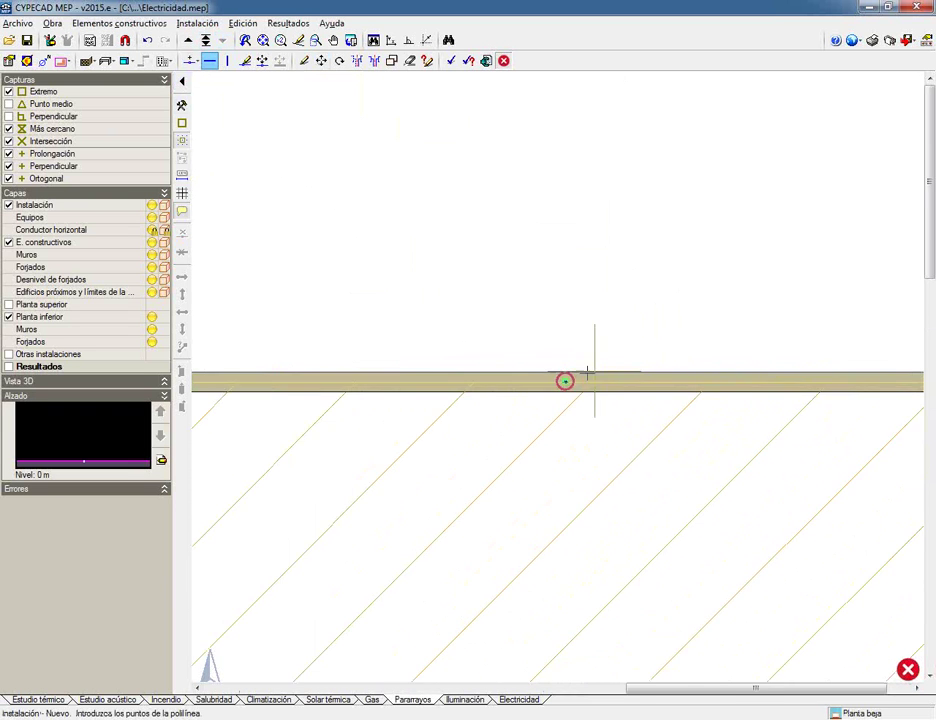
scroll(318, 220, down, 2)
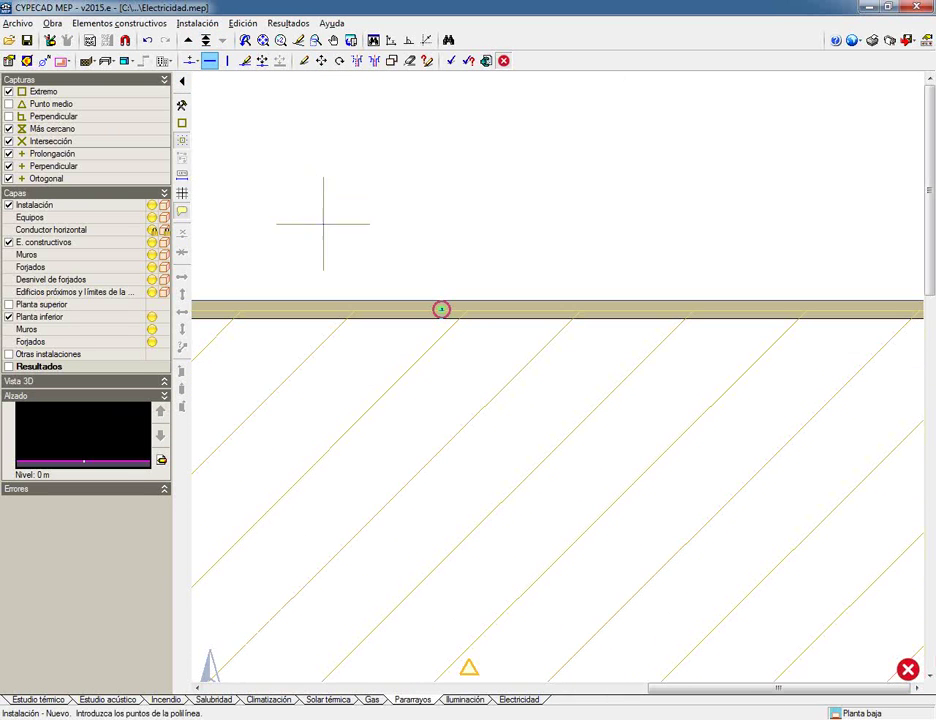
click(190, 61)
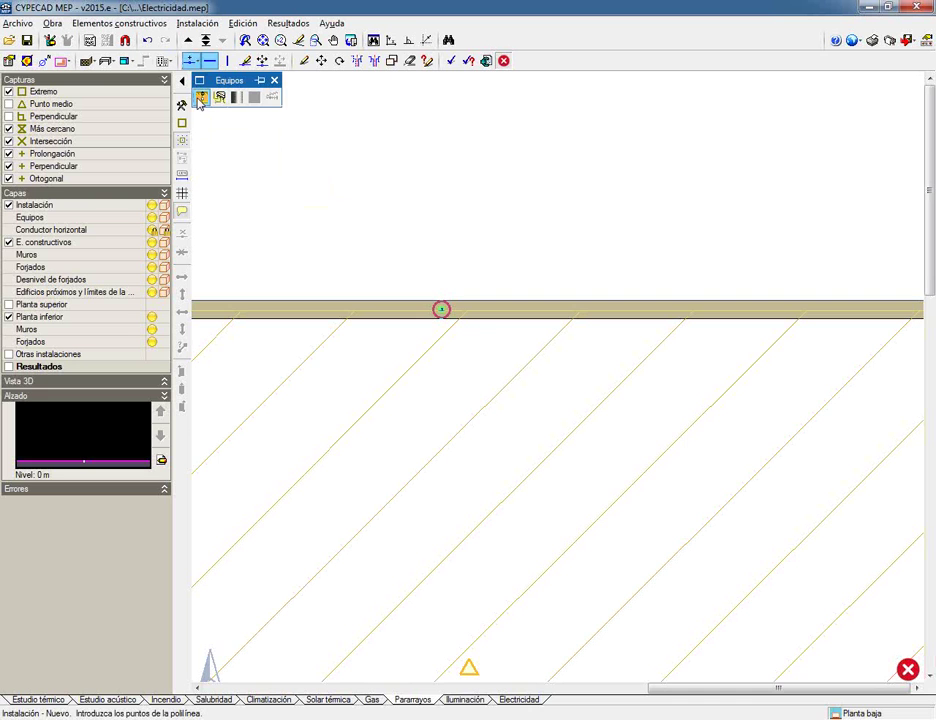
click(201, 97)
scroll(348, 220, down, 2)
middle_drag(376, 208, 488, 206)
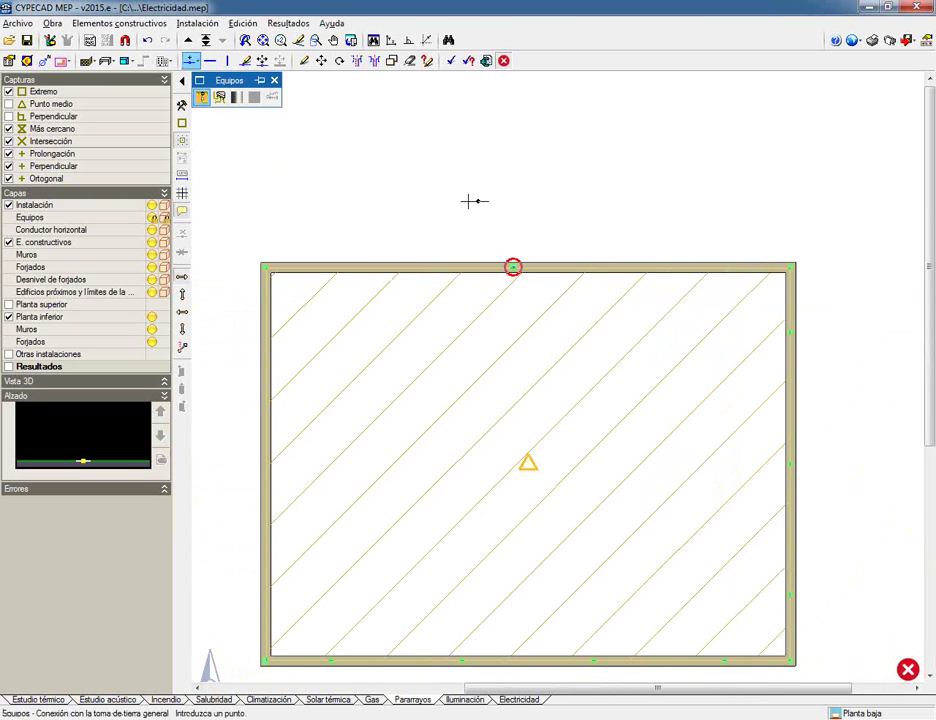
click(413, 150)
Step: Draw a horizontal conductor from the vertical conductor on the wall to the general earthing connection
click(209, 61)
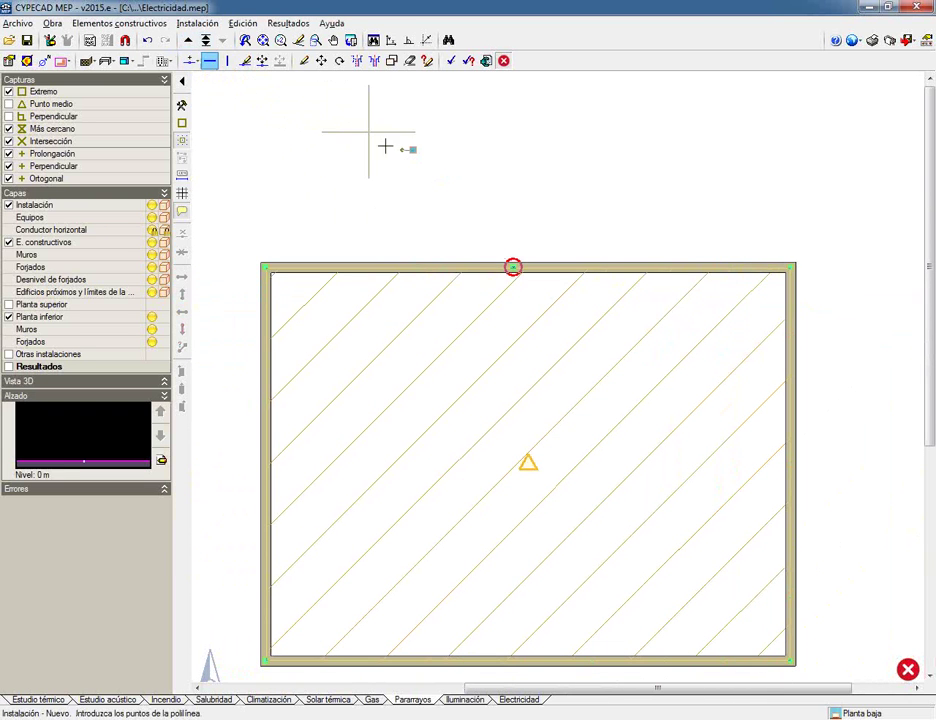
click(512, 267)
click(413, 150)
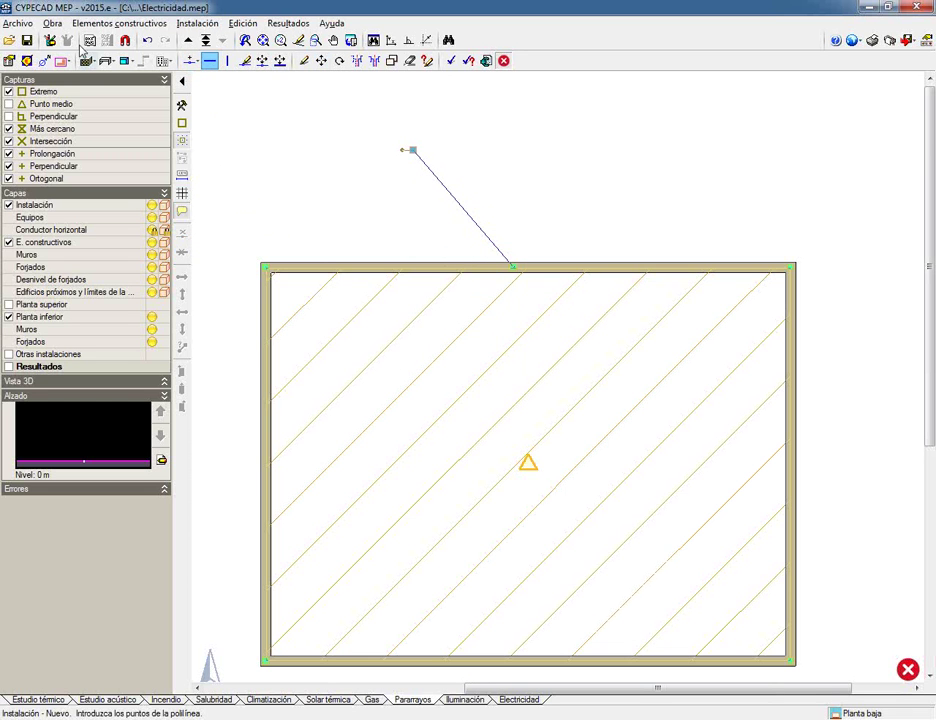
Step: Review the terrain type and the other general data of the lightning protection, leaving them as they are
click(51, 23)
click(90, 56)
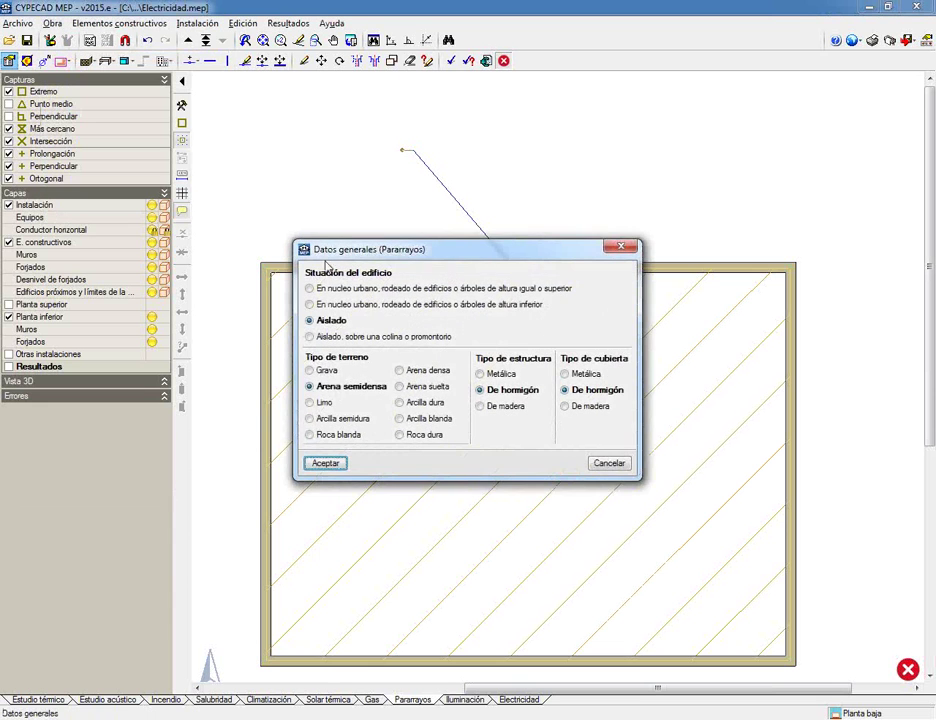
click(607, 464)
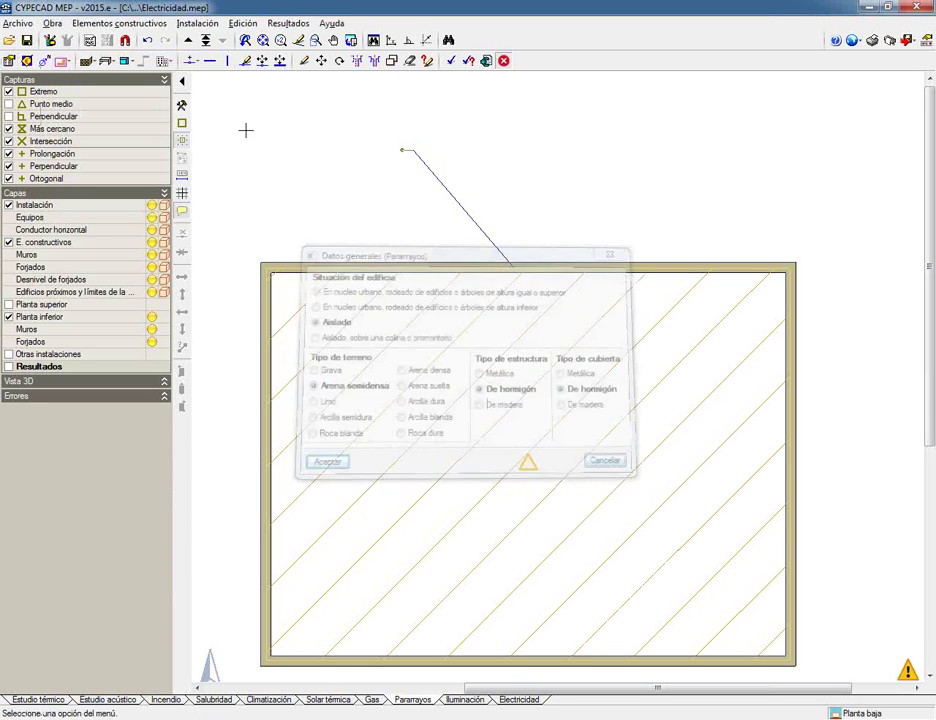
Step: Place four Arqueta para toma de tierra boxes along the diagonal horizontal conductor outside the building
click(192, 63)
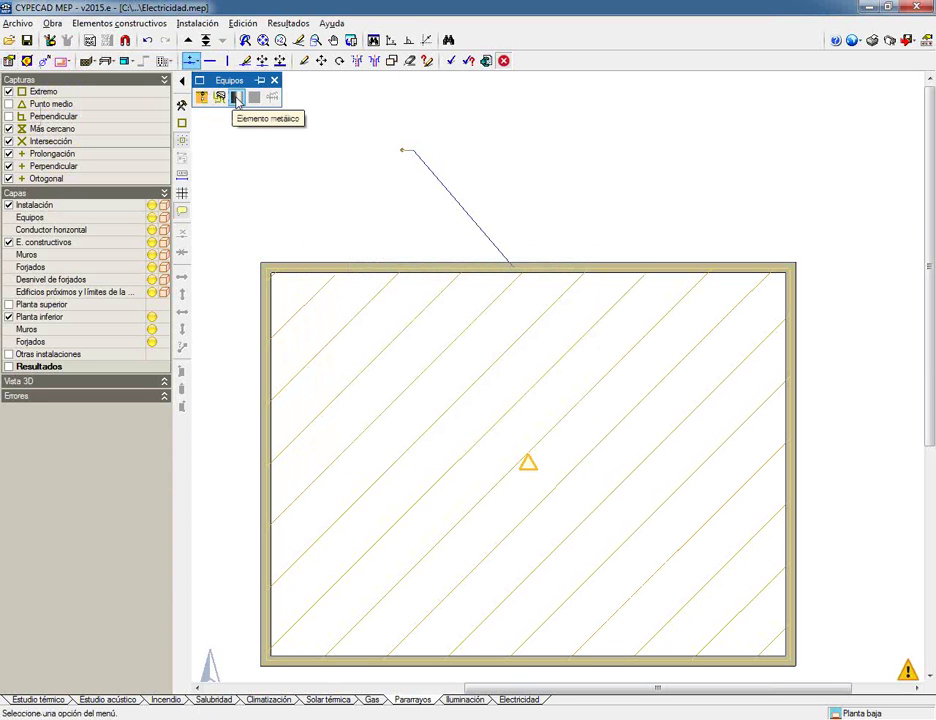
click(219, 97)
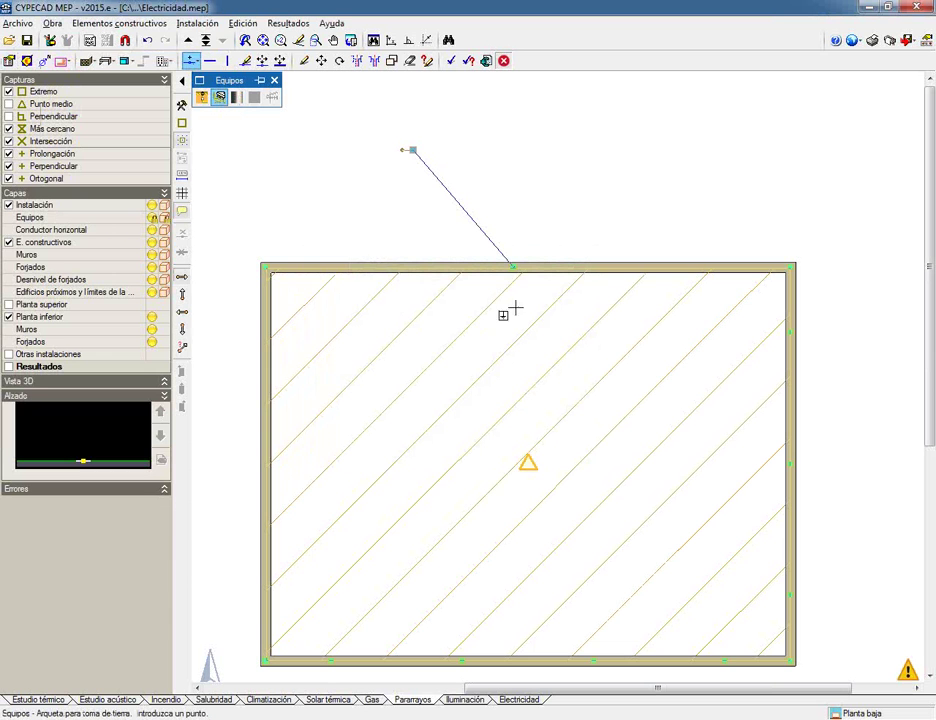
click(499, 249)
click(466, 212)
click(439, 179)
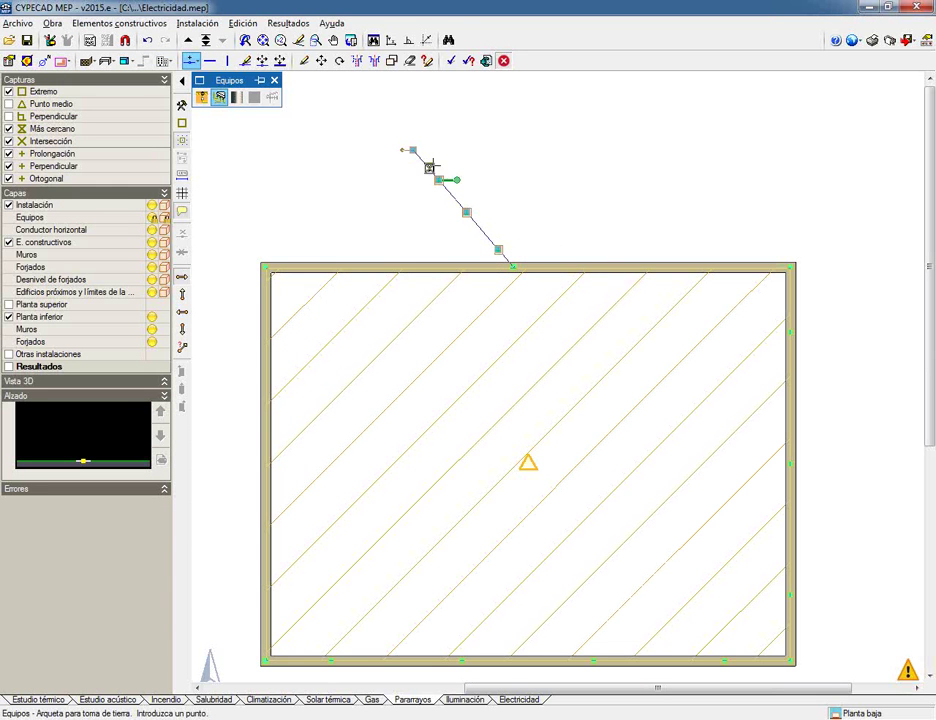
click(429, 167)
Step: Calculate the lightning protection installation and check the messages on the PDC lightning rod in the Cubierta group
click(451, 61)
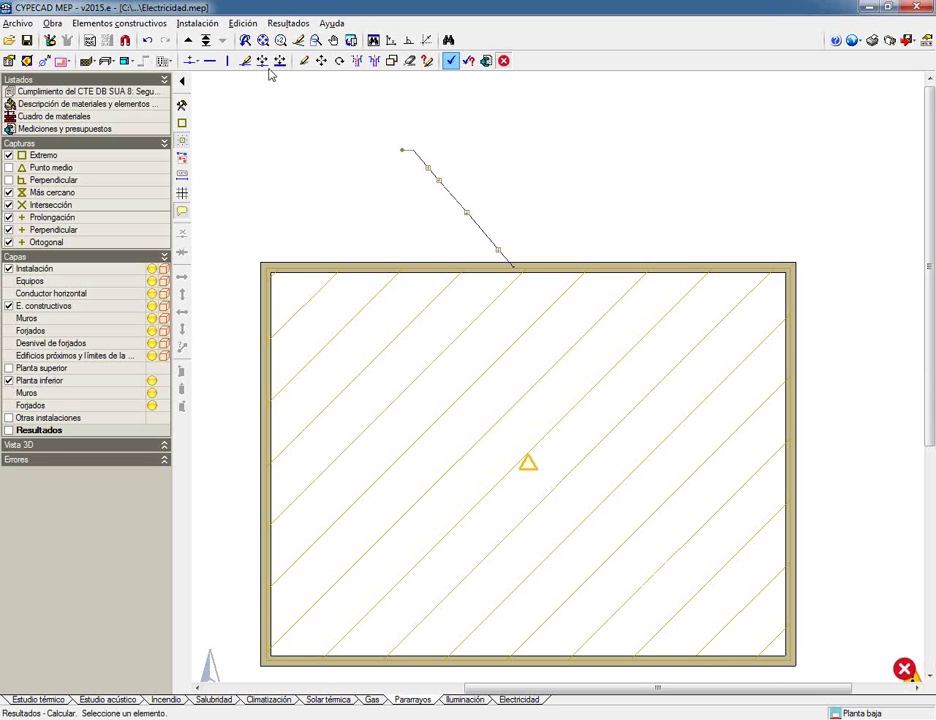
click(206, 40)
click(424, 345)
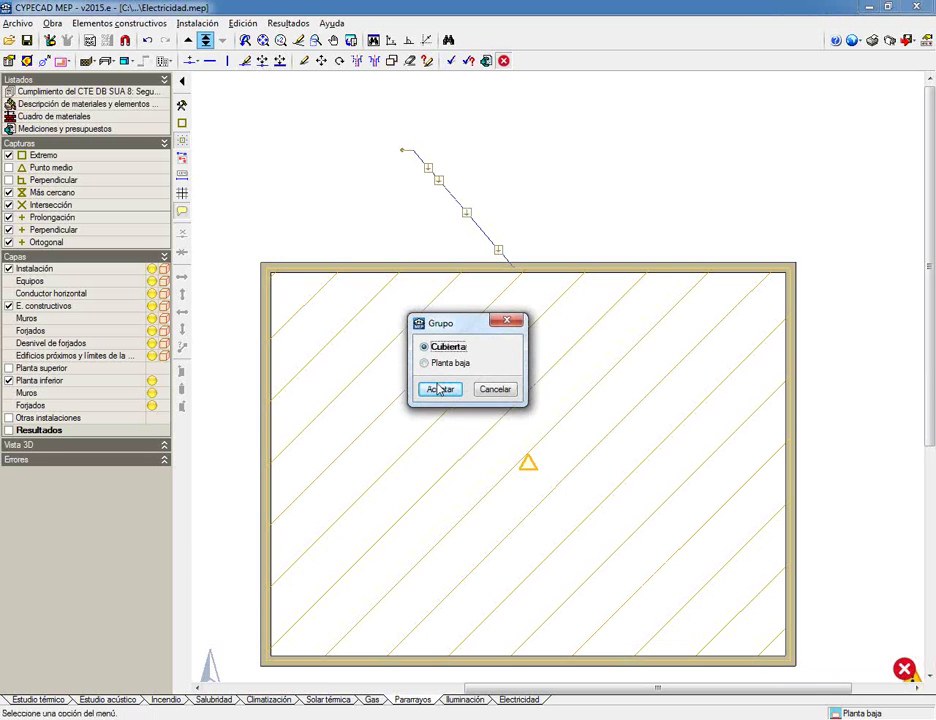
click(441, 388)
mouse_move(514, 452)
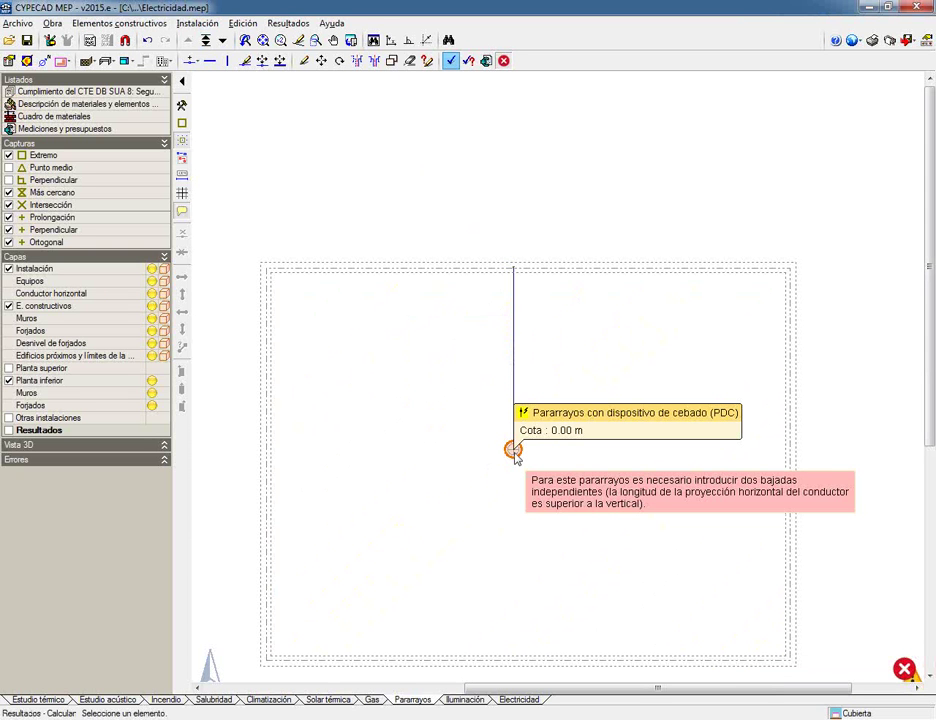
click(52, 23)
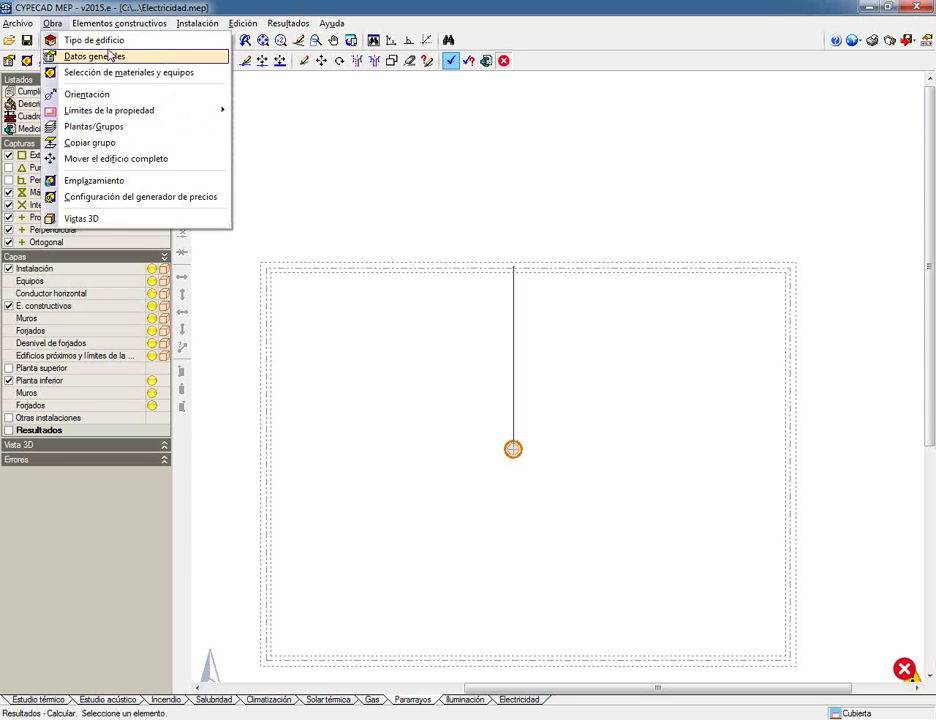
click(110, 63)
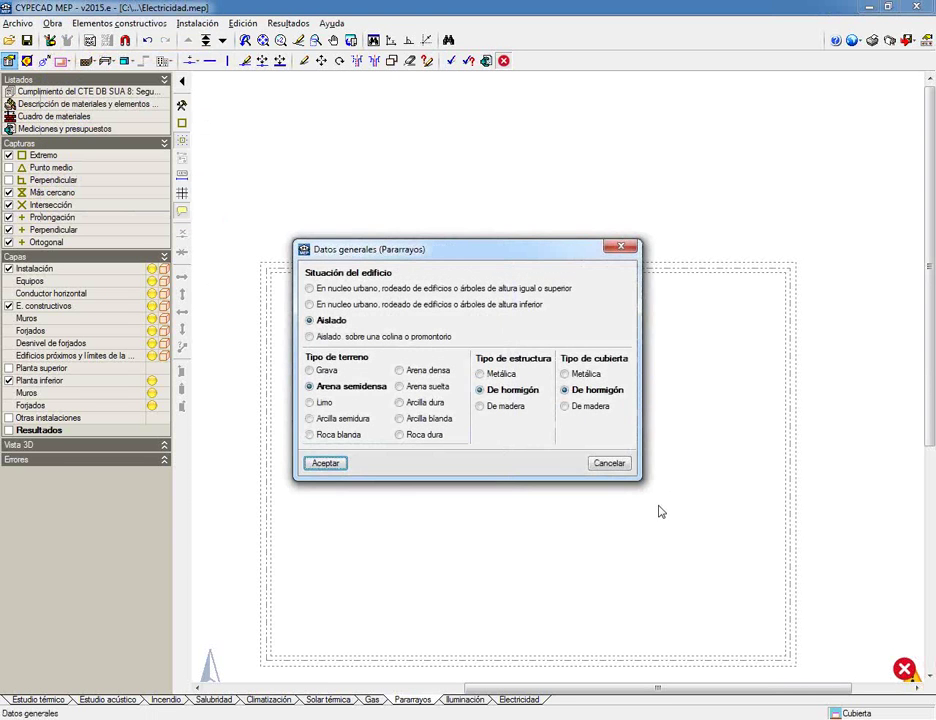
click(612, 464)
Step: Add an above-grade group of 5 floors, each 3.00 m high, between Planta baja and Cubierta
click(52, 23)
click(100, 126)
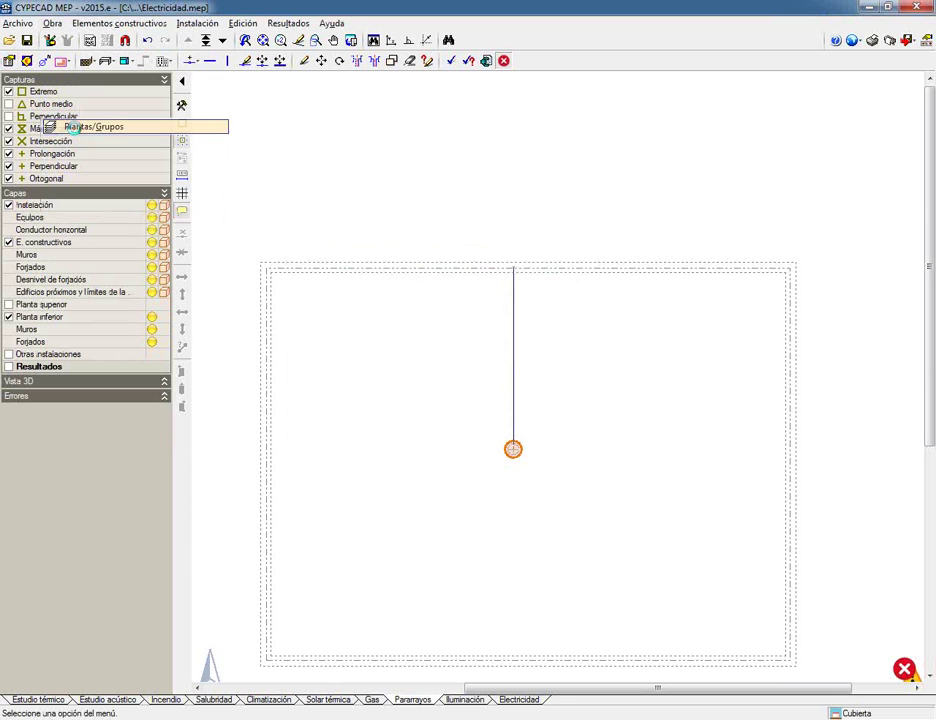
click(296, 226)
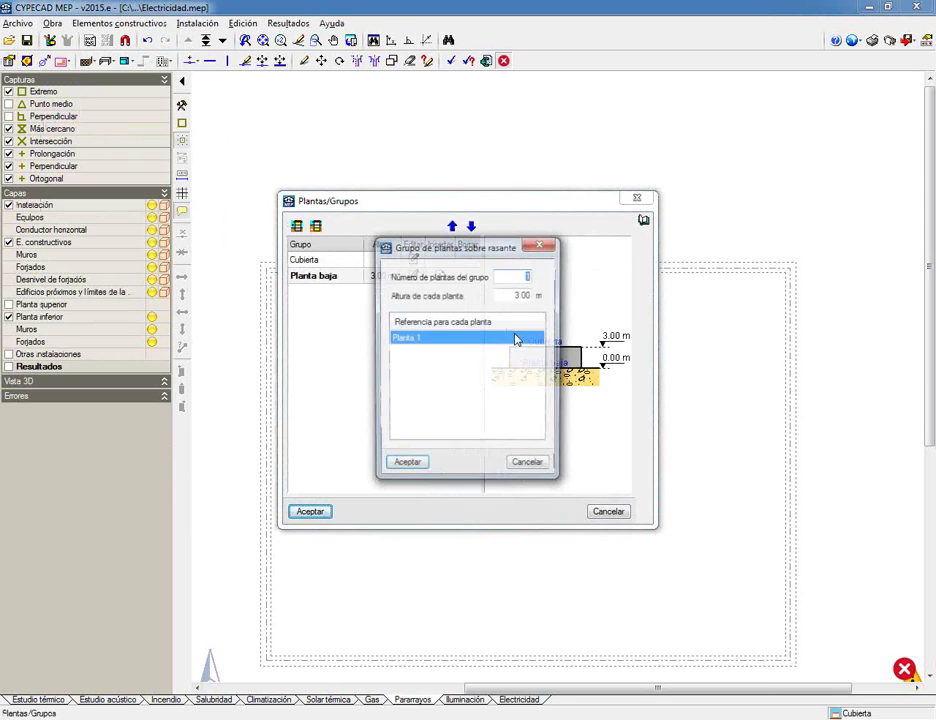
text(5)
click(405, 465)
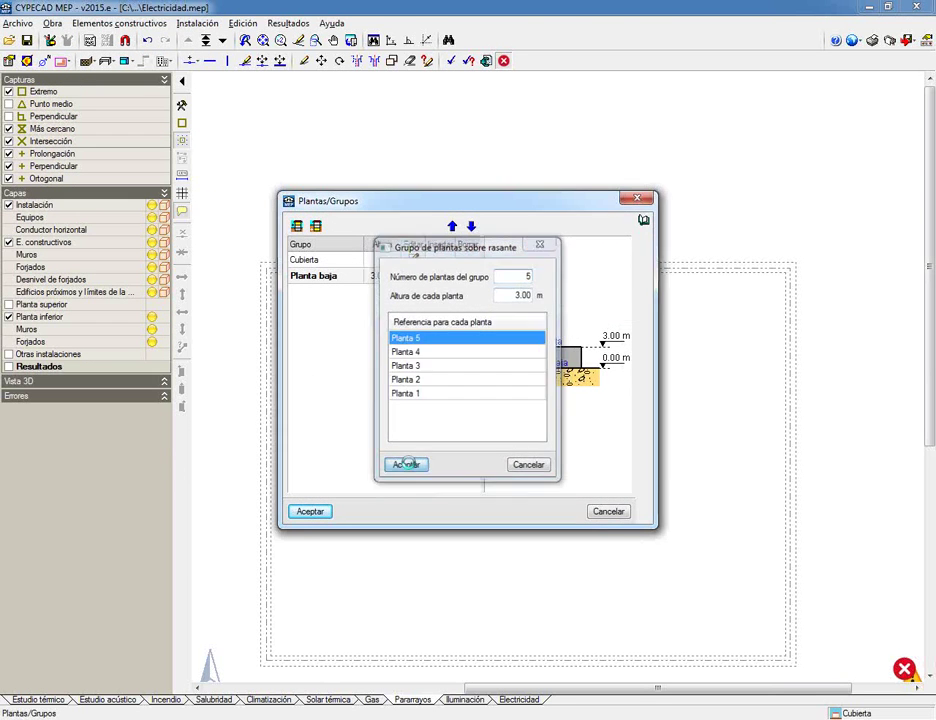
click(314, 516)
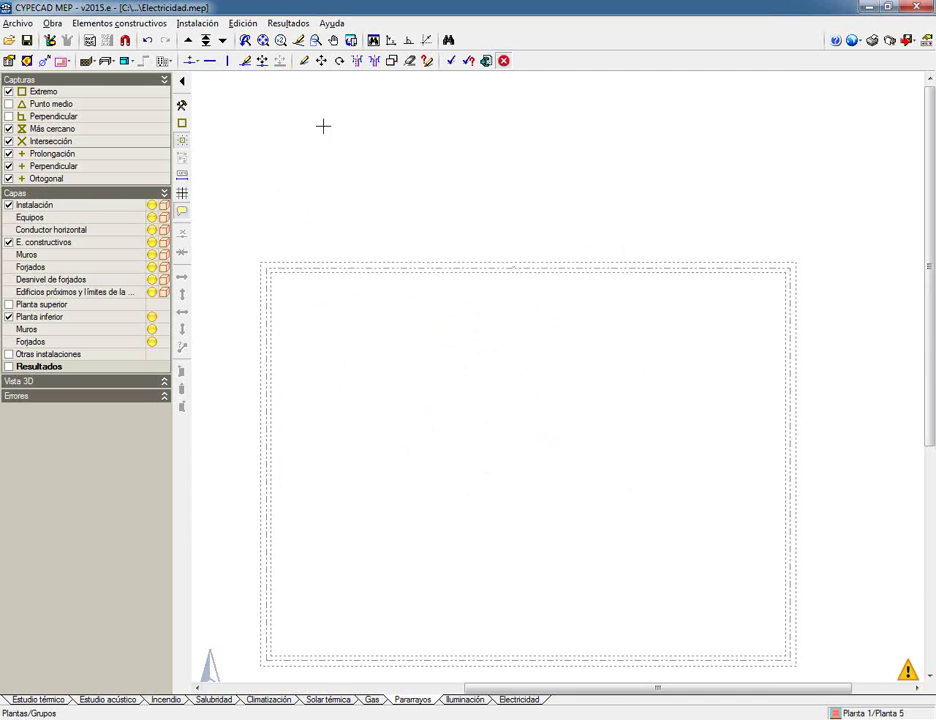
Step: Go up to Cubierta, recalculate the installation and check the messages on the lightning rod
scroll(391, 368, down, 3)
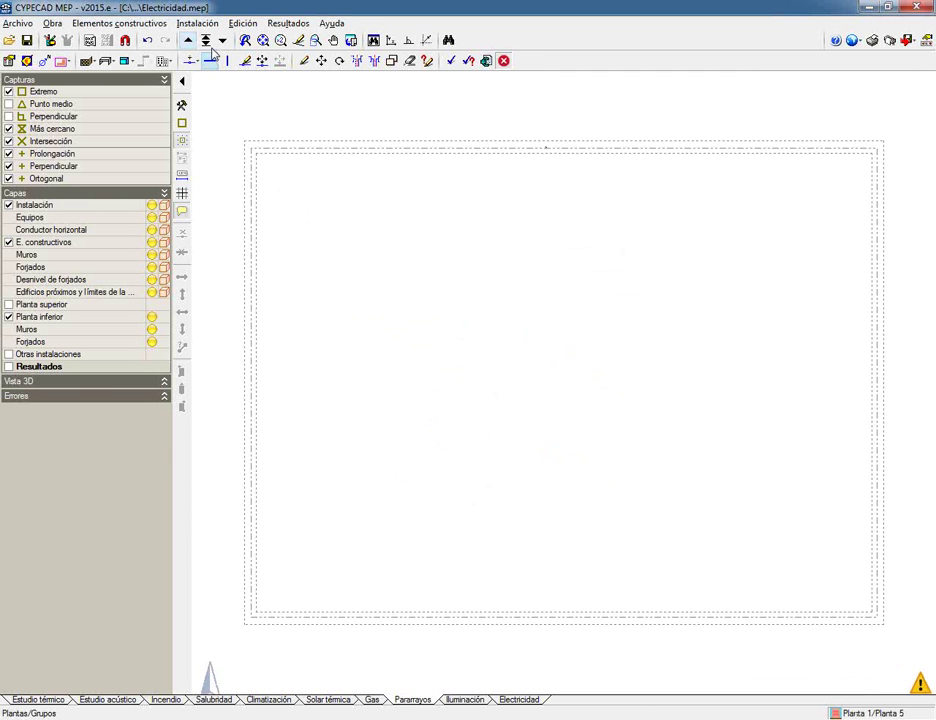
click(188, 40)
click(452, 62)
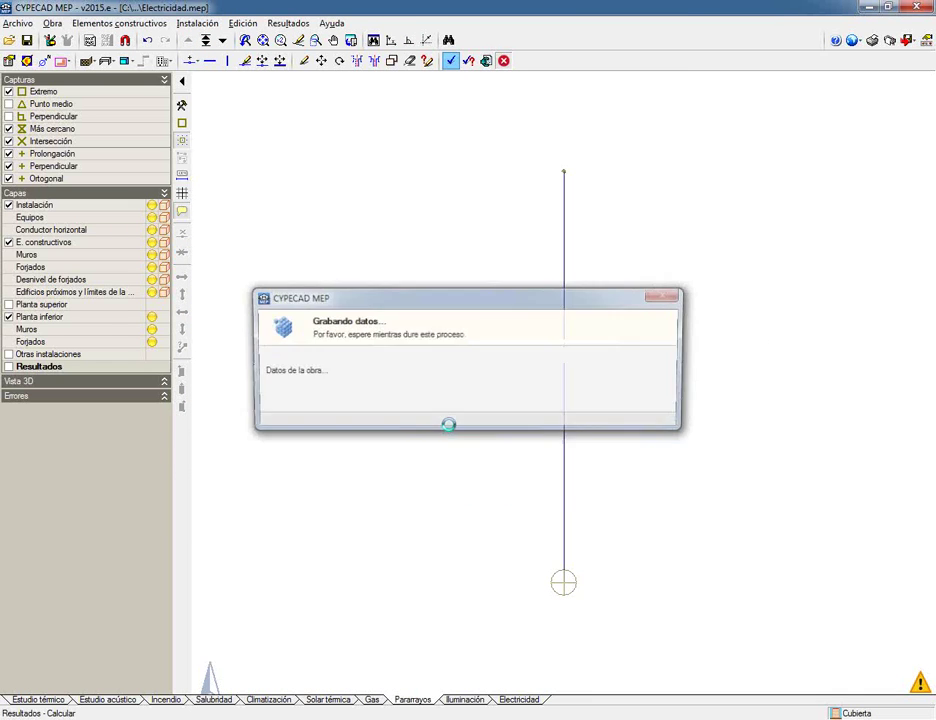
scroll(705, 568, down, 2)
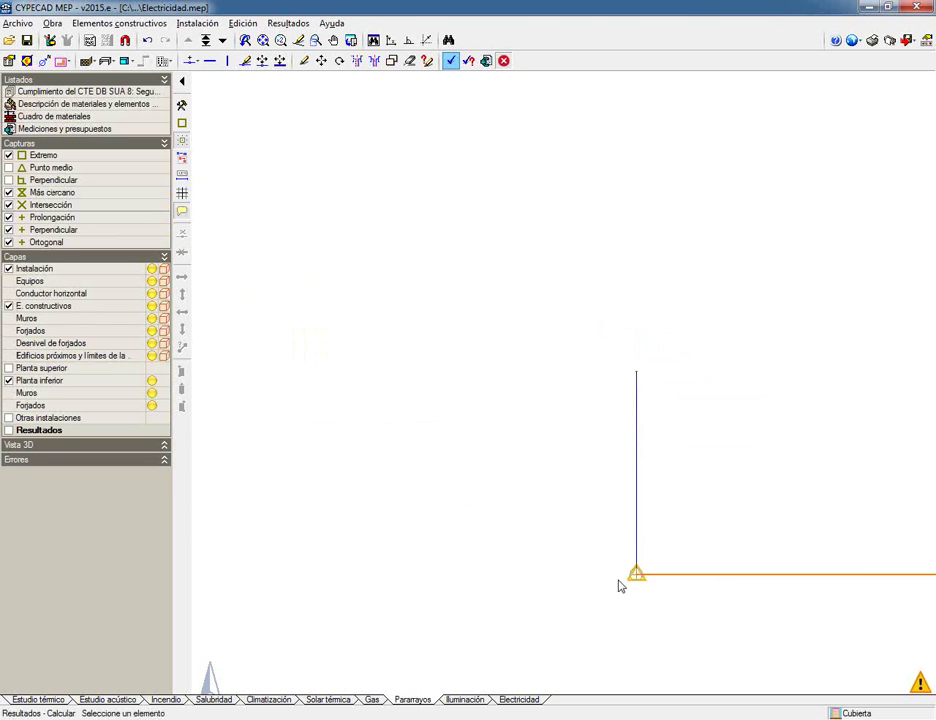
middle_click(635, 581)
mouse_move(567, 385)
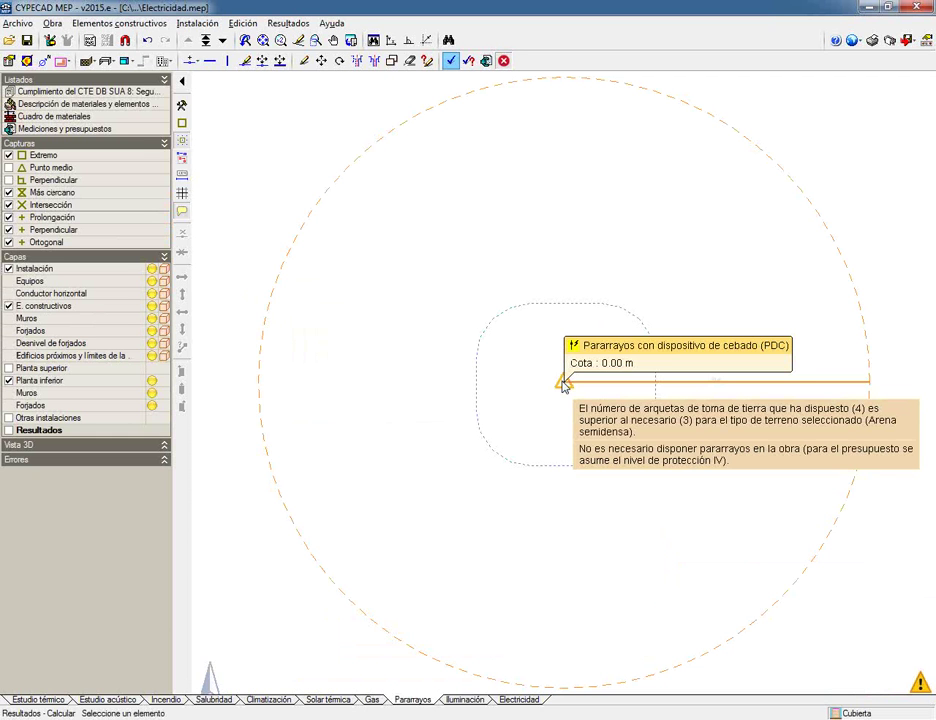
Step: Open the 3D view of the building and examine the lightning rod's protection volume from several sides, then close it
click(52, 22)
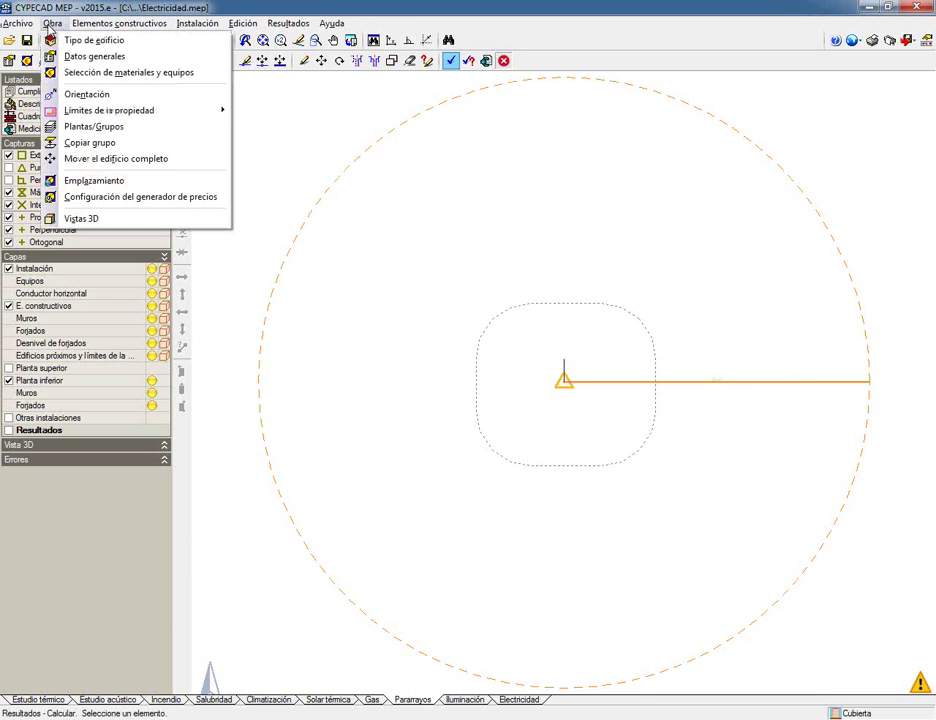
click(80, 217)
click(358, 399)
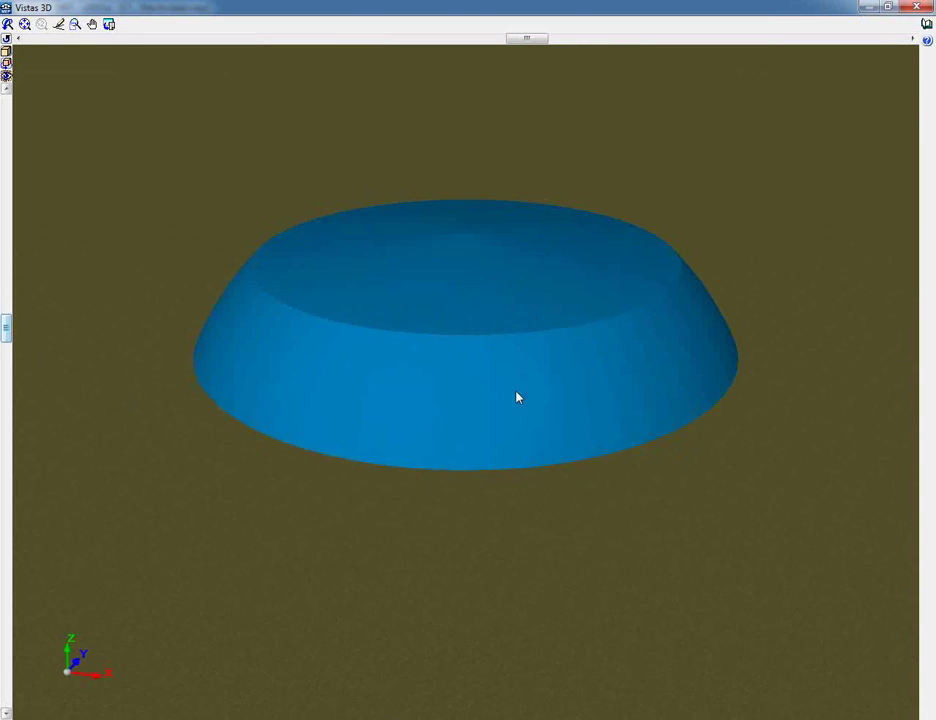
mouse_move(517, 398)
mouse_down()
mouse_move(503, 334)
mouse_move(417, 331)
mouse_up()
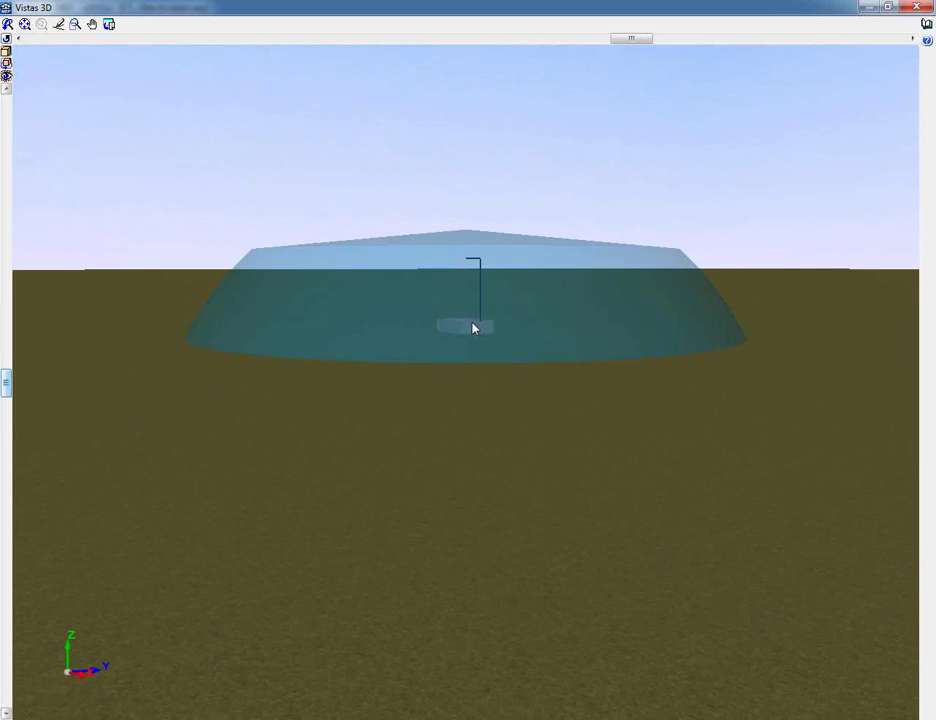
drag(474, 328, 386, 337)
mouse_move(504, 336)
mouse_down()
mouse_move(434, 342)
mouse_move(418, 359)
mouse_move(451, 349)
mouse_move(414, 366)
mouse_move(418, 351)
mouse_move(441, 374)
mouse_move(477, 353)
mouse_move(455, 382)
mouse_move(422, 382)
mouse_move(403, 359)
mouse_move(431, 308)
mouse_up()
drag(428, 305, 430, 301)
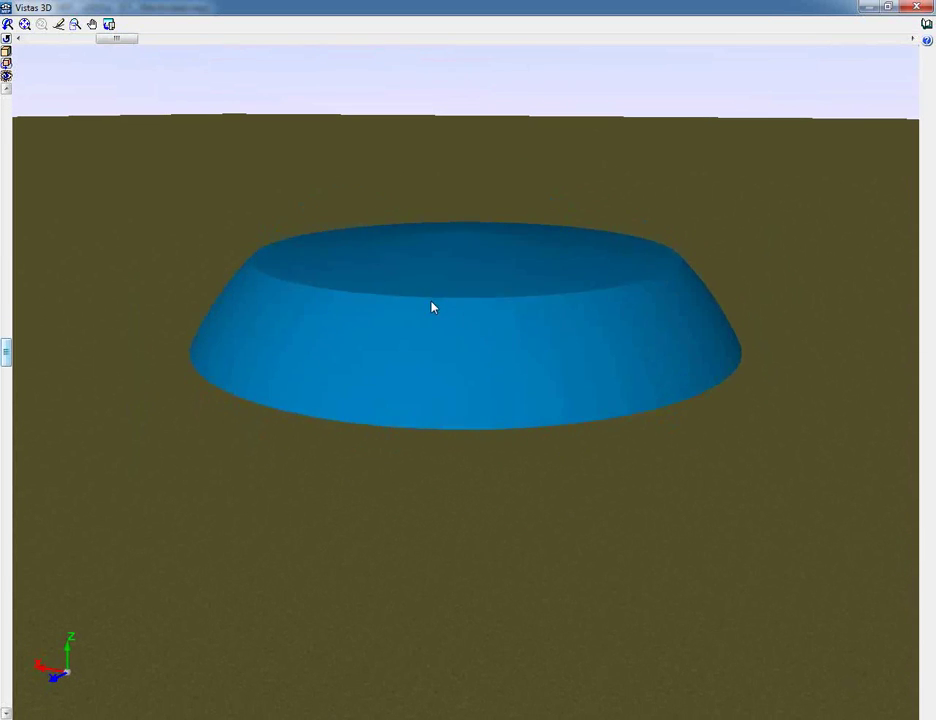
click(917, 7)
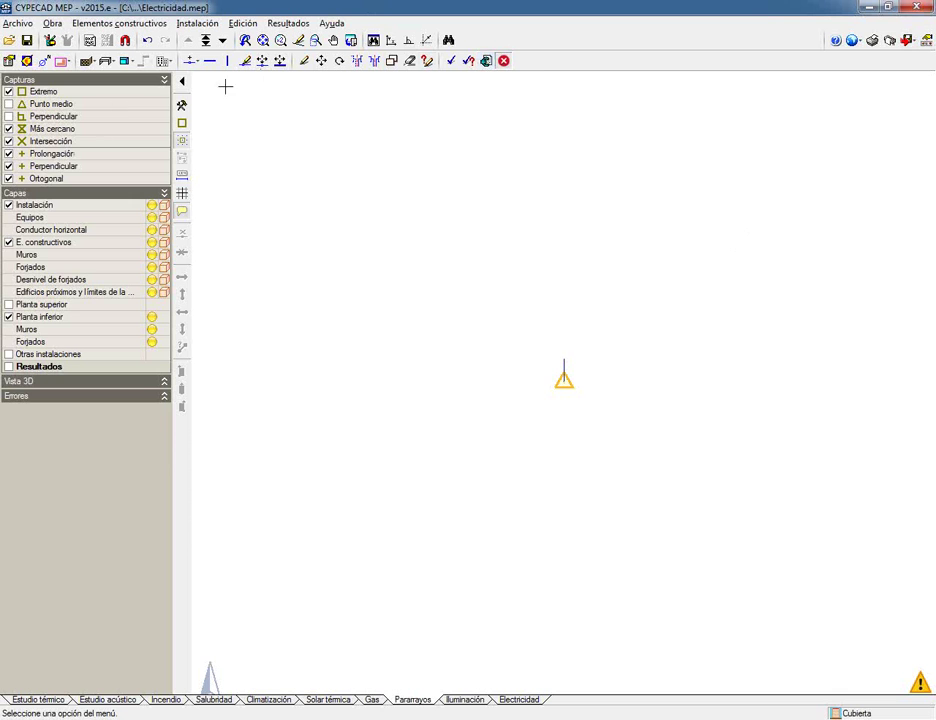
Step: Show the calculated results and read the verification section of the CTE DB SUA 8 lightning risk report
click(467, 61)
click(51, 92)
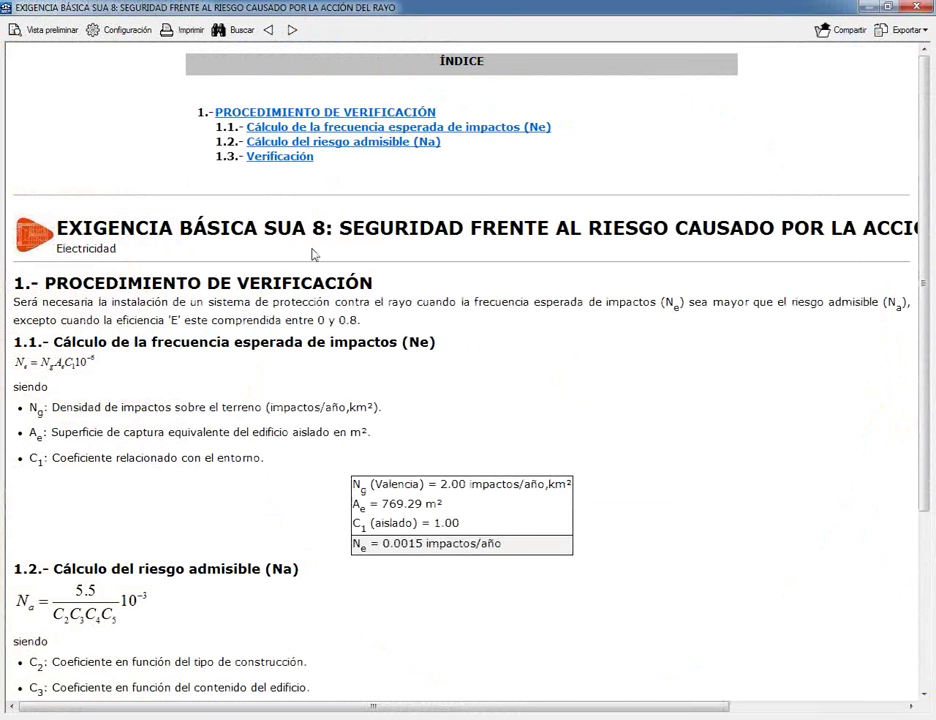
scroll(313, 256, down, 2)
scroll(313, 257, down, 3)
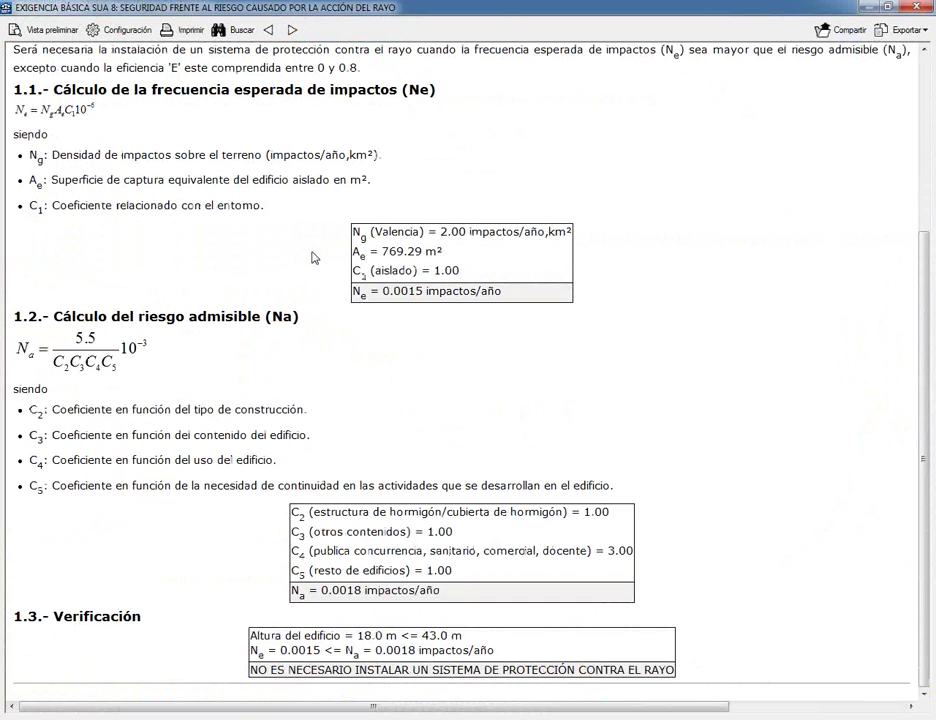
drag(250, 670, 677, 679)
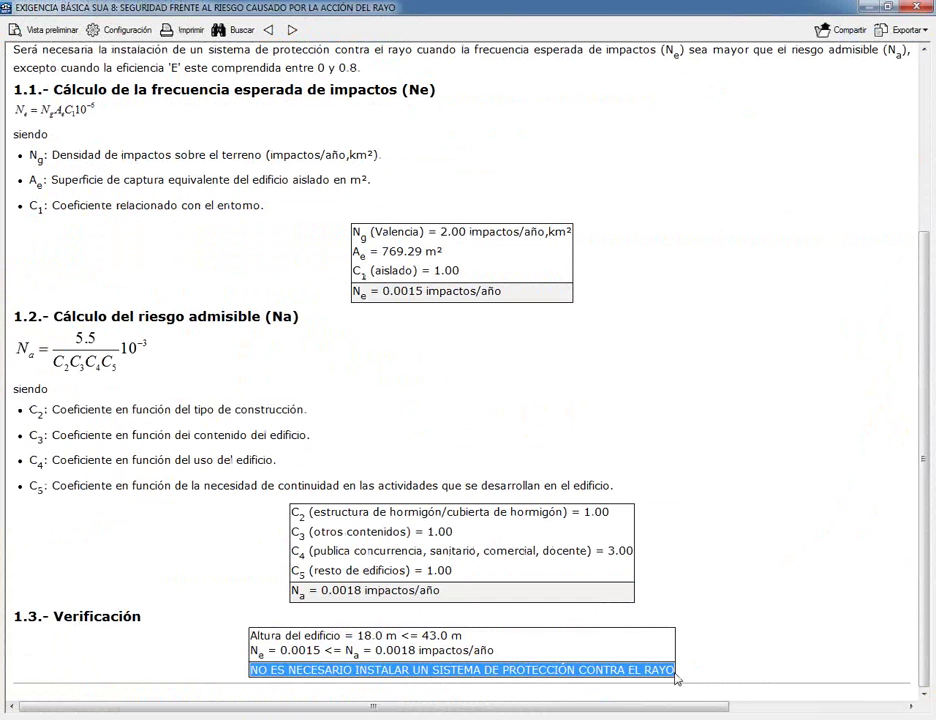
click(914, 7)
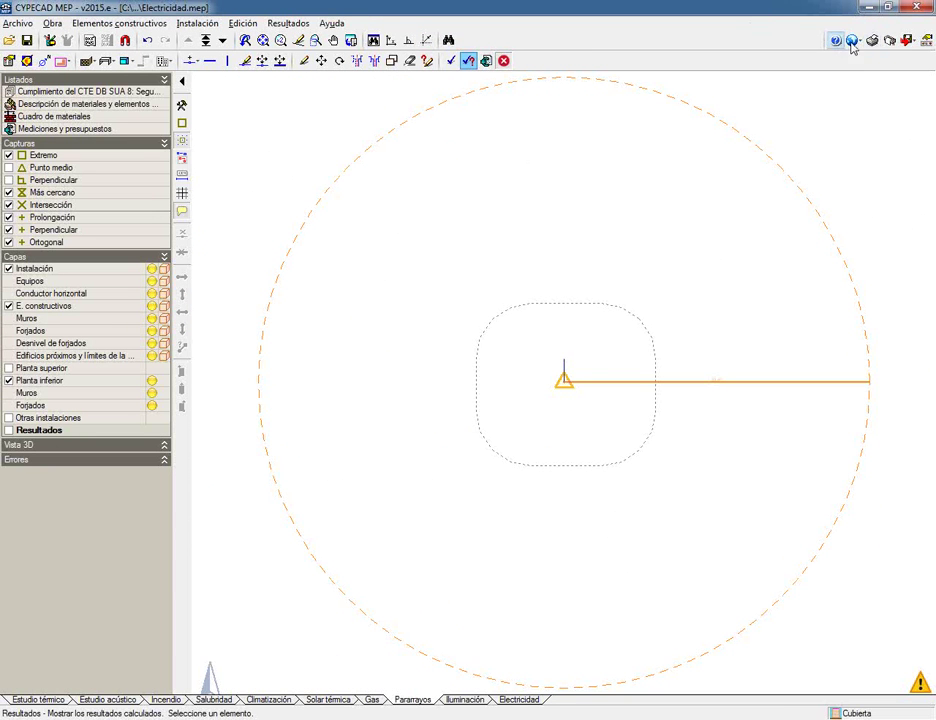
Step: Generate the Cuadro de materiales for Sólo 'Pararrayos' including construction and structural elements, and close it after viewing
click(872, 40)
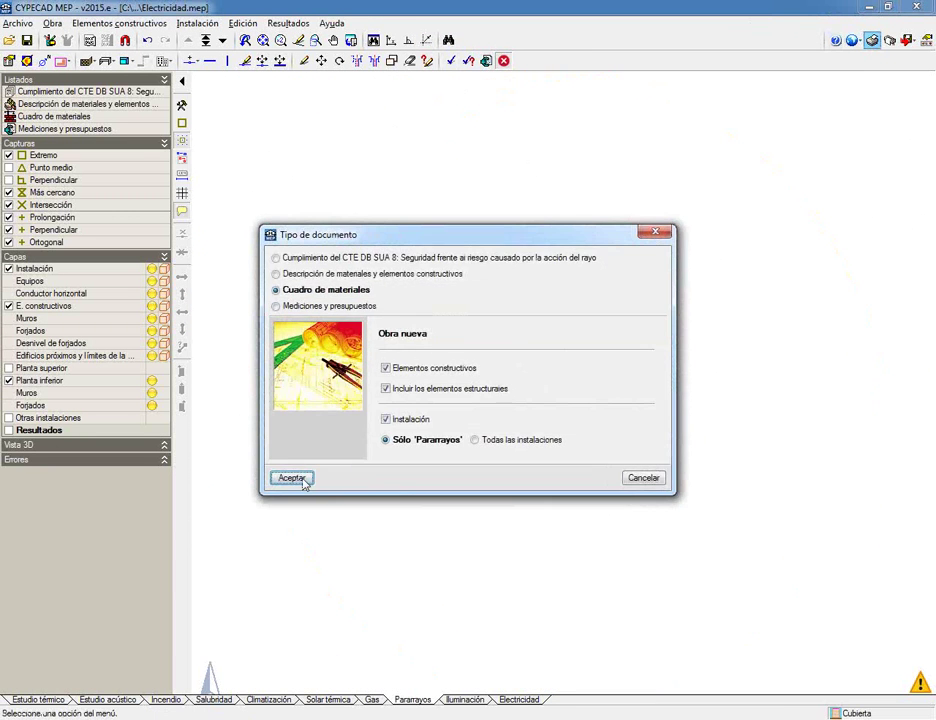
click(301, 479)
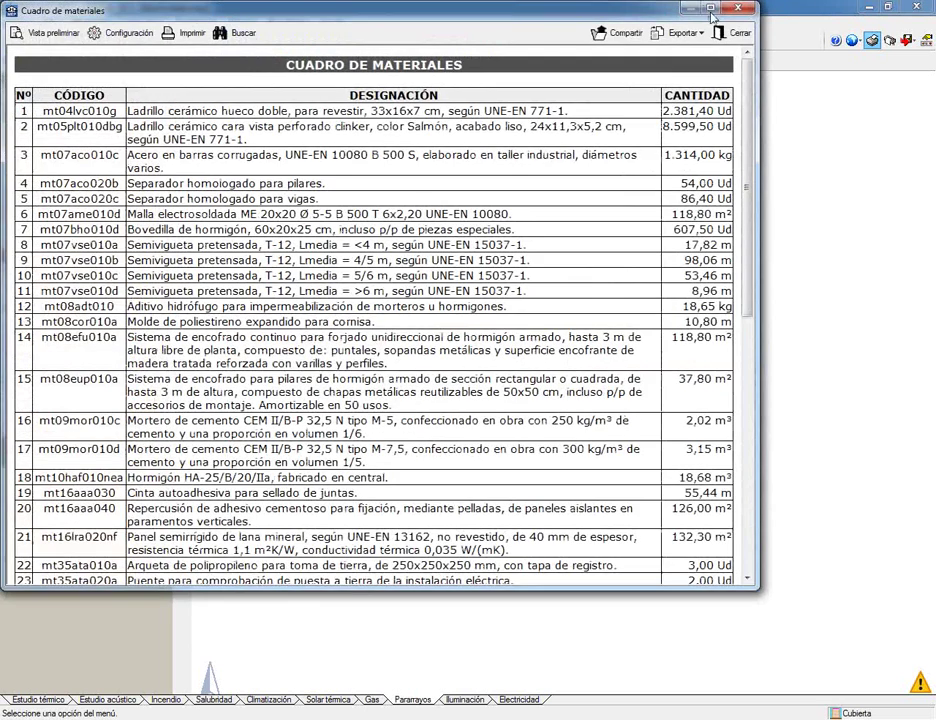
click(738, 11)
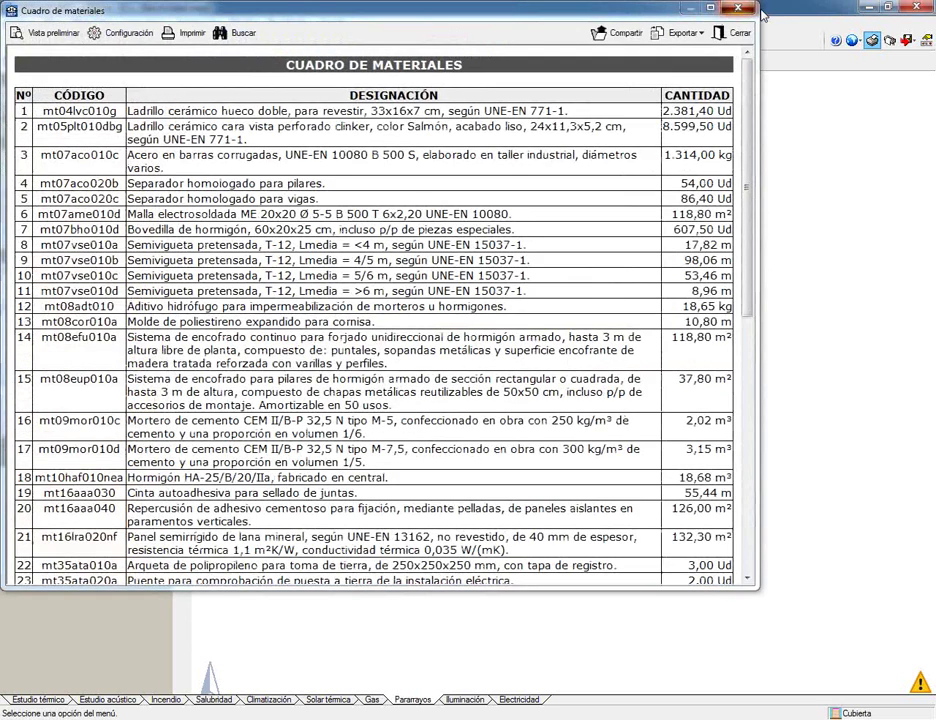
click(653, 236)
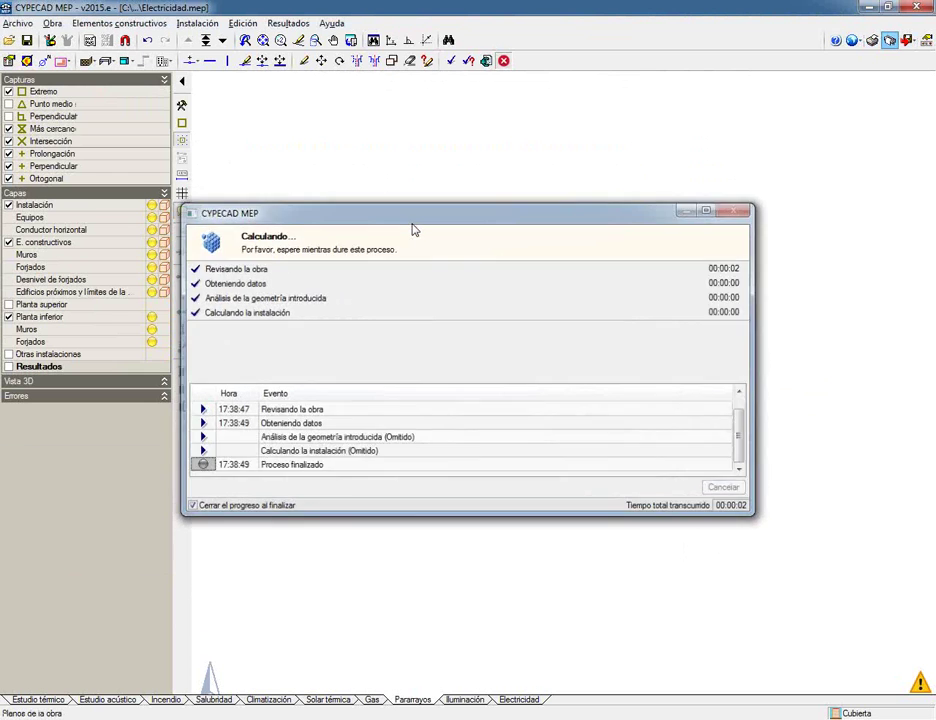
Step: Compose DXF Pararrayos drawings of all floors from Planta baja to Cubierta at scale 1/100
click(266, 218)
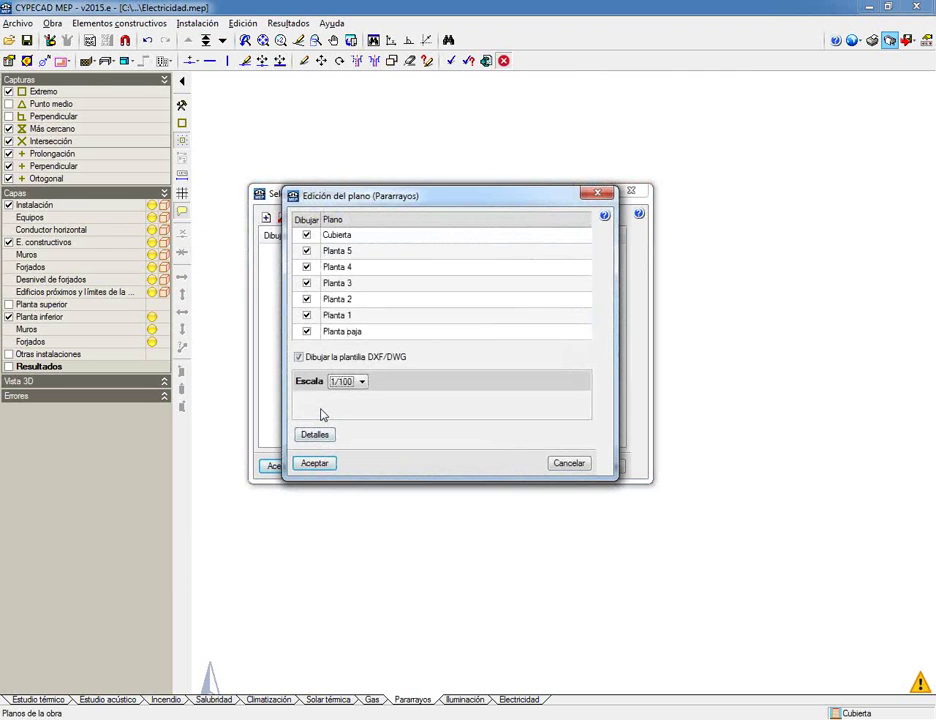
click(315, 466)
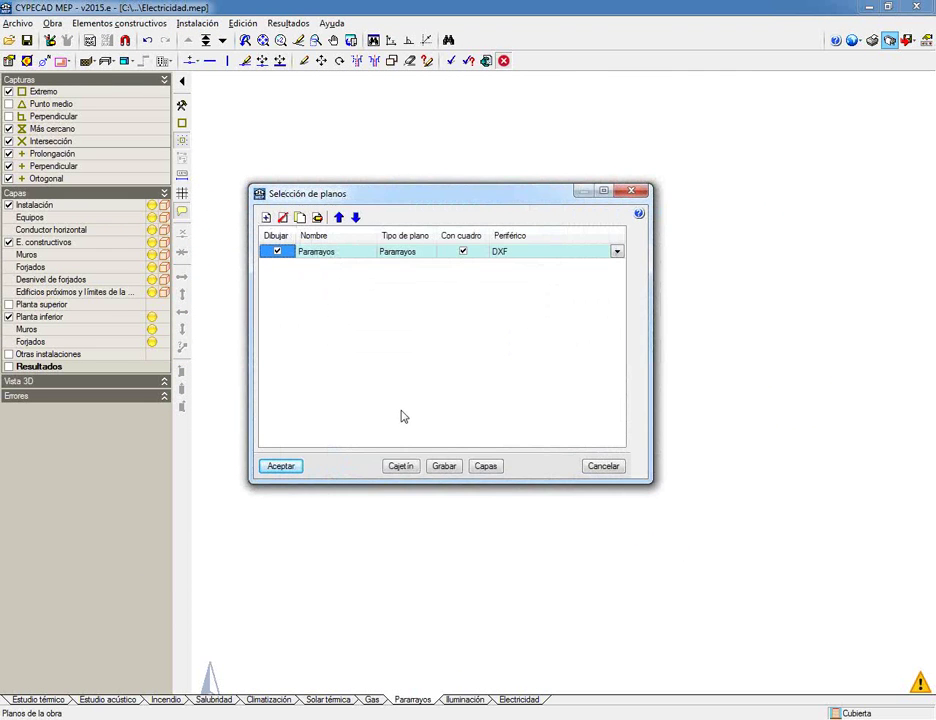
click(278, 467)
click(322, 407)
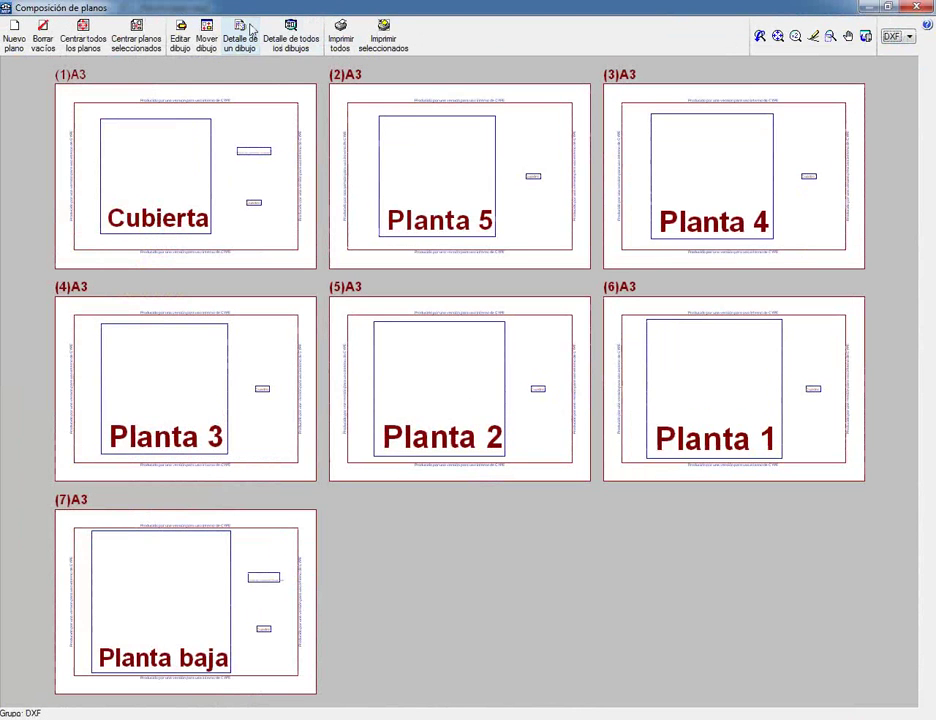
Step: Show all composed drawings in detail, inspect the Planta baja sheet and close the plan composition without printing
click(291, 36)
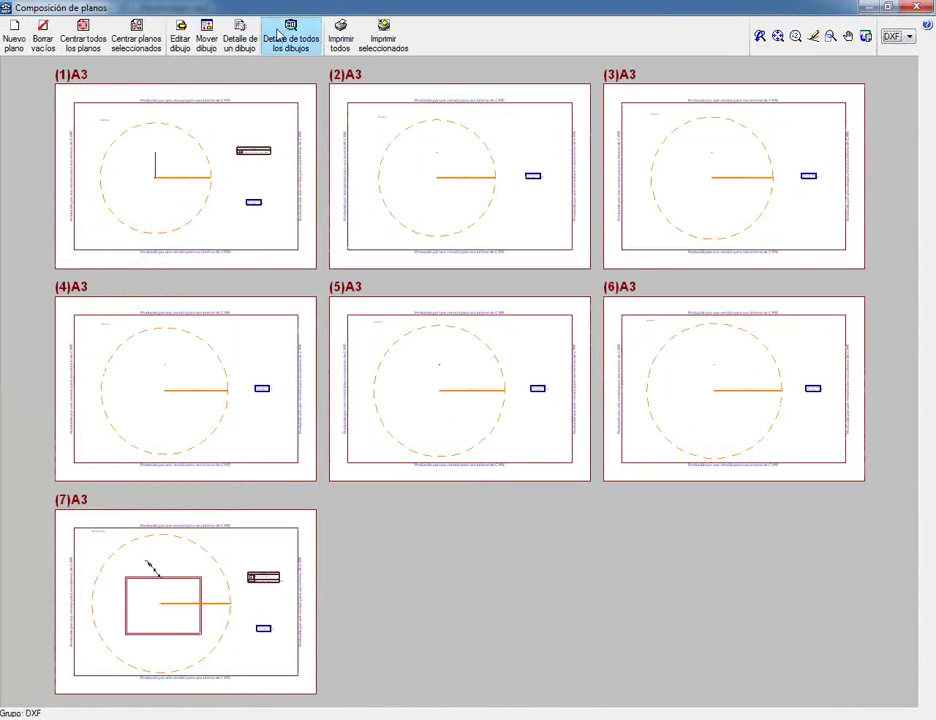
scroll(172, 624, up, 2)
scroll(172, 624, up, 3)
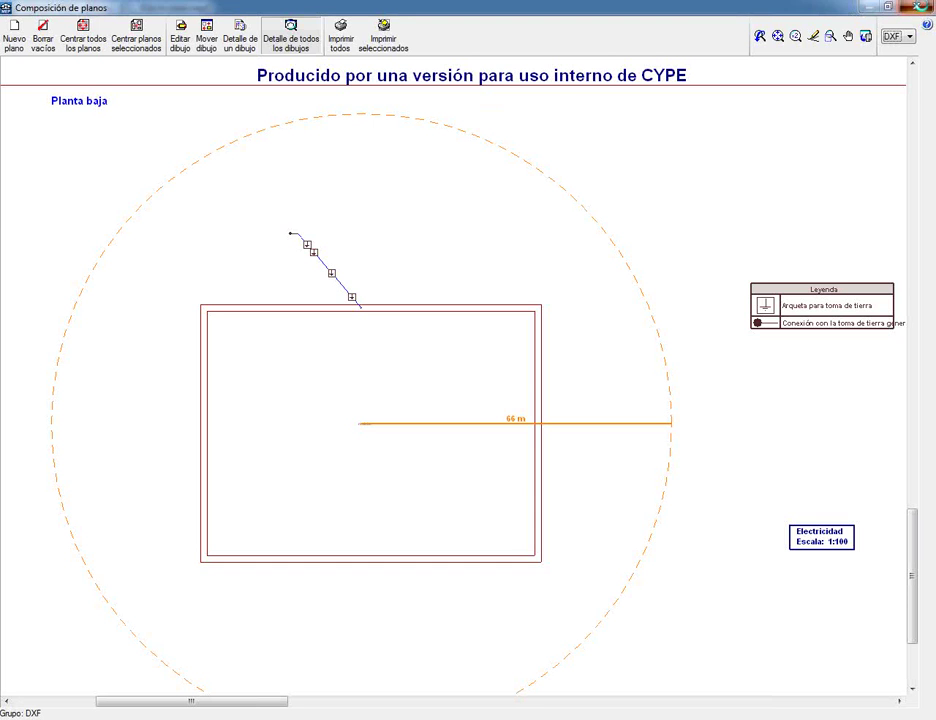
click(915, 6)
click(599, 465)
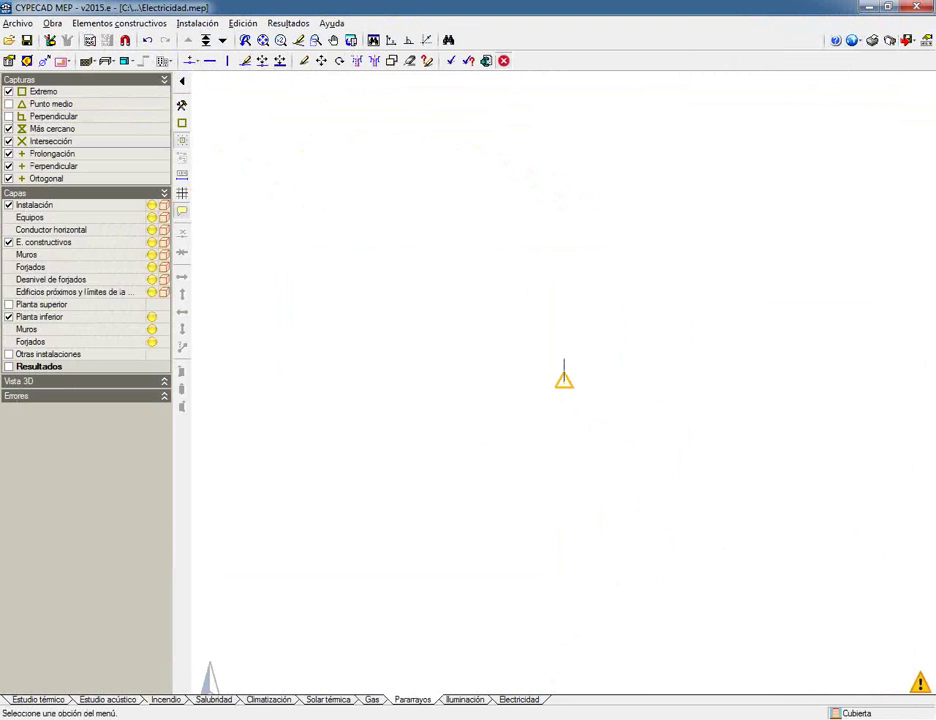